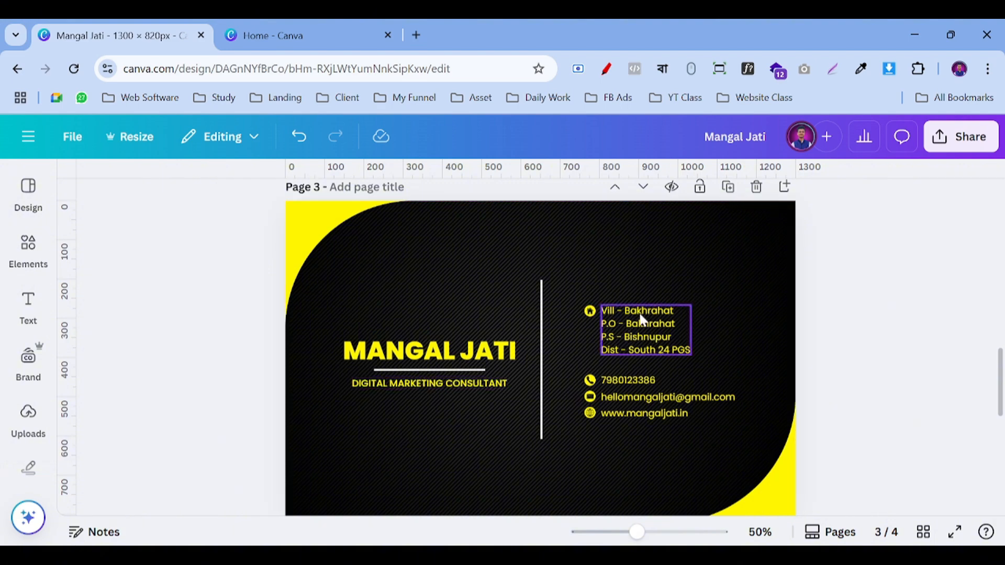
Step: Glance at the Canva home page, then return to the business card design tab
scroll(621, 322, "up", 15)
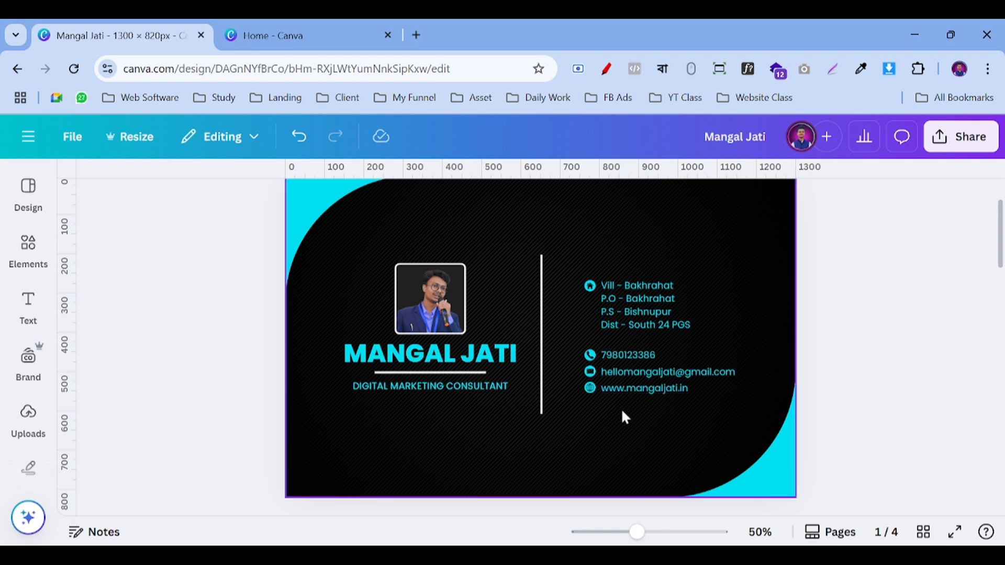
scroll(613, 276, "up", 2)
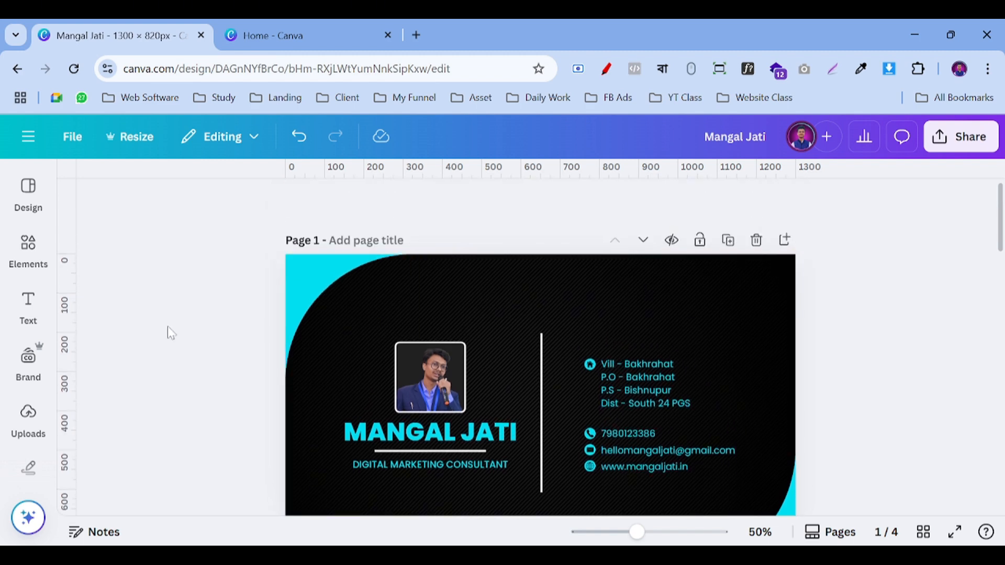
scroll(259, 277, "down", 2)
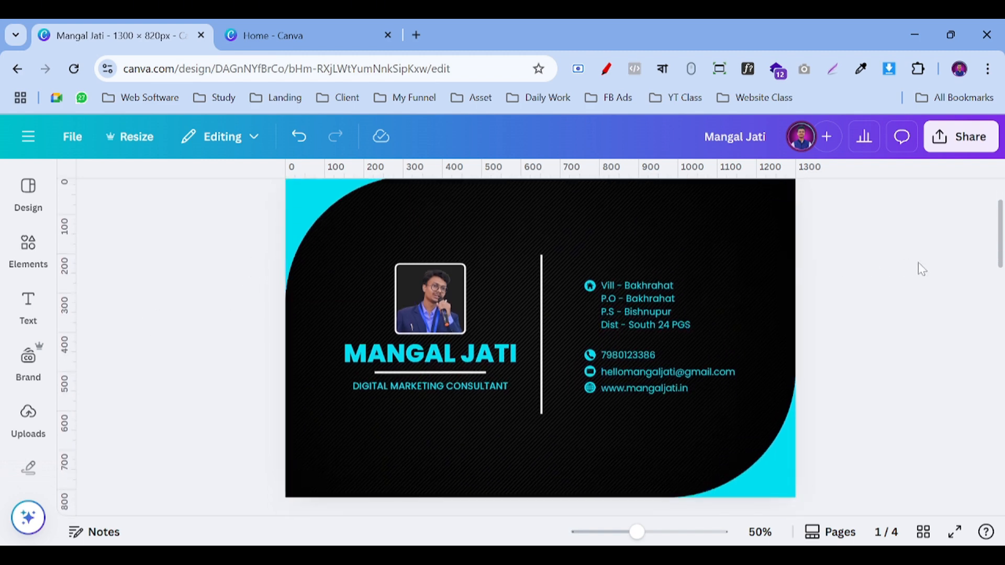
scroll(919, 267, "down", 5)
scroll(922, 269, "down", 3)
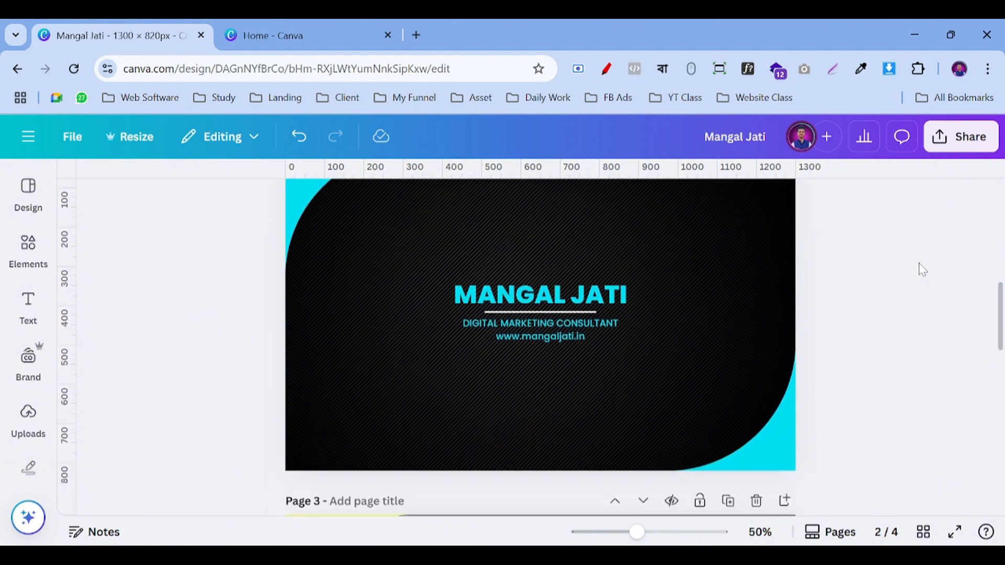
scroll(923, 269, "up", 1)
scroll(922, 270, "up", 1)
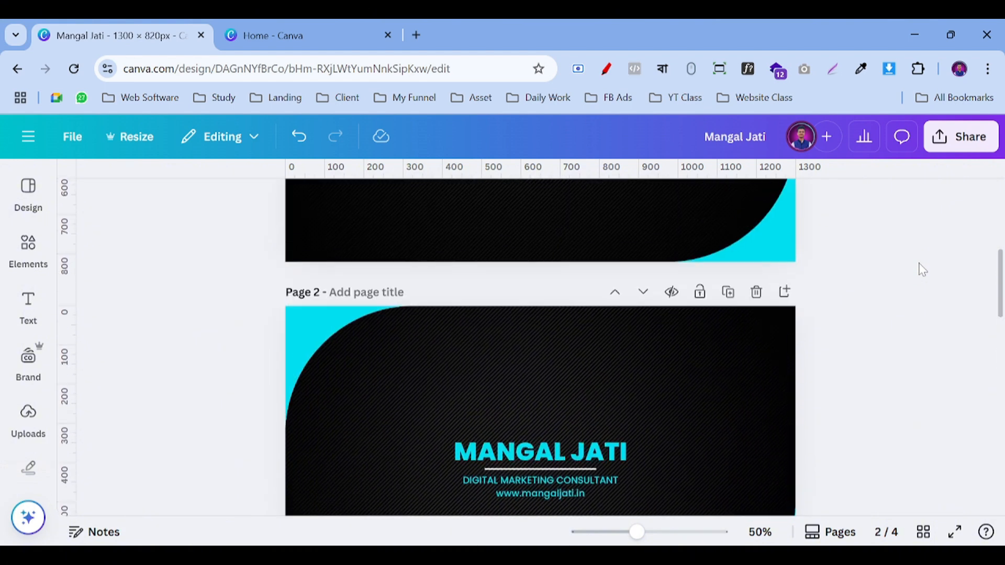
scroll(848, 319, "up", 3)
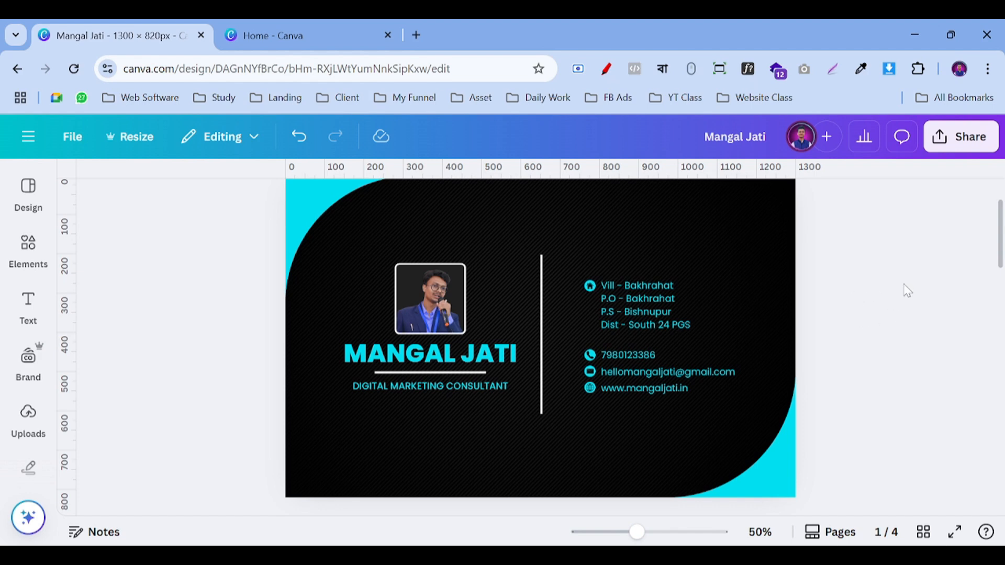
left_click(284, 26)
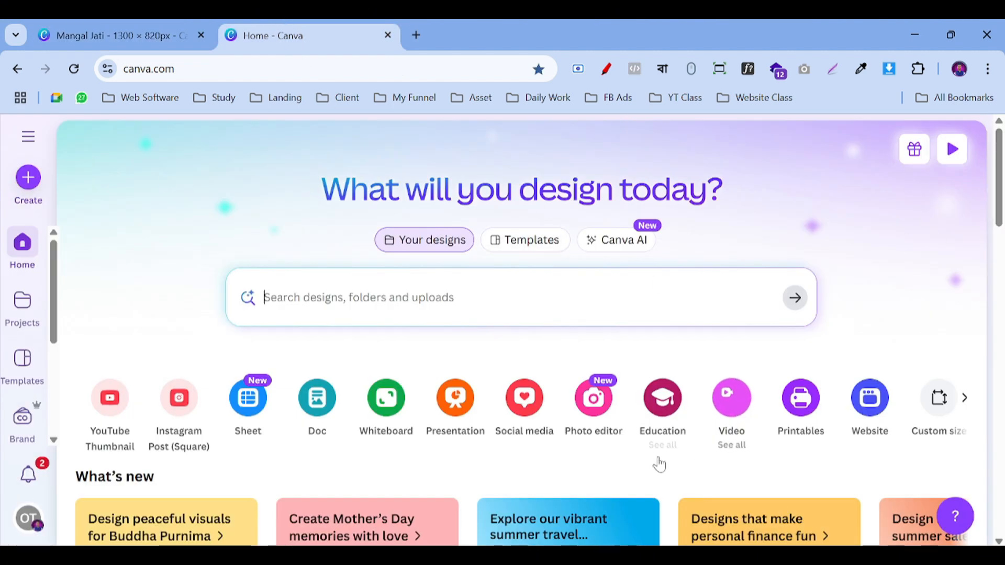
left_click(141, 23)
Step: Review the card notes (1300*820 PX, striped mesh background, round corner) with Notepad over the Canva home page
key("alt+Tab")
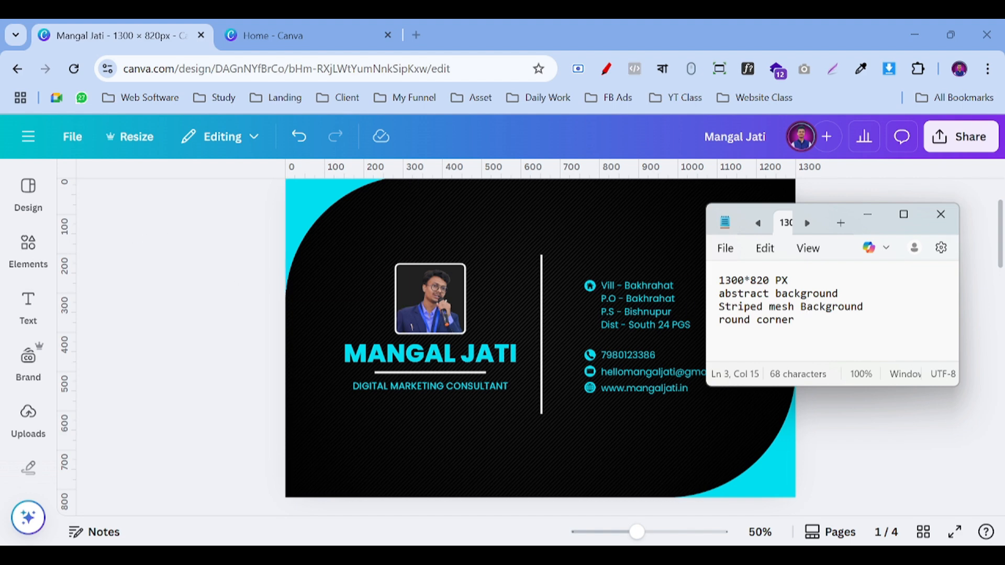
key("shift+Right")
key("shift+Right")
key("shift+Right")
key("shift+Right")
key("shift+Right")
key("shift+Right")
key("shift+Right")
key("shift+Right")
key("shift+Right")
key("shift+Right")
key("shift+Right")
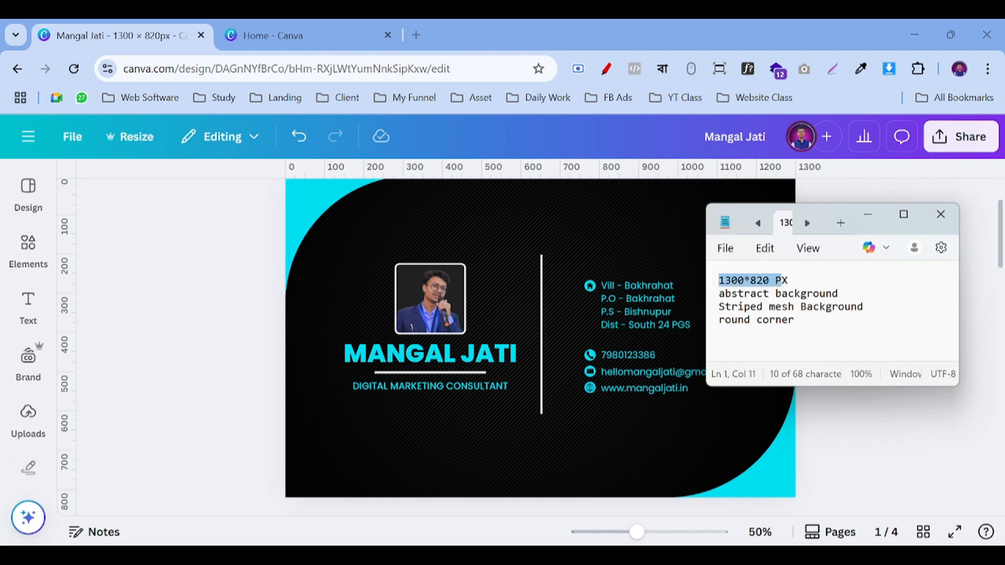
left_click(806, 294)
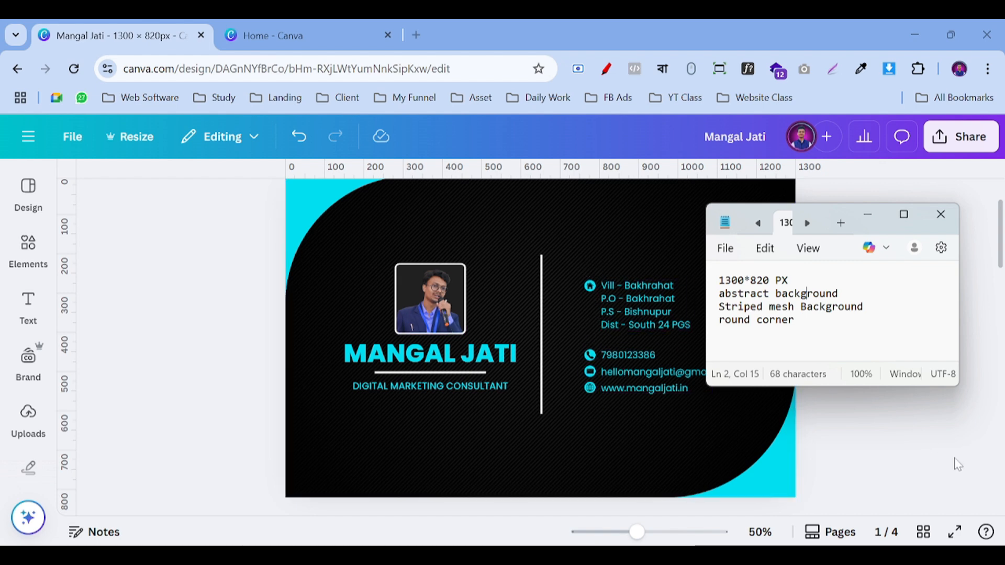
left_click(319, 32)
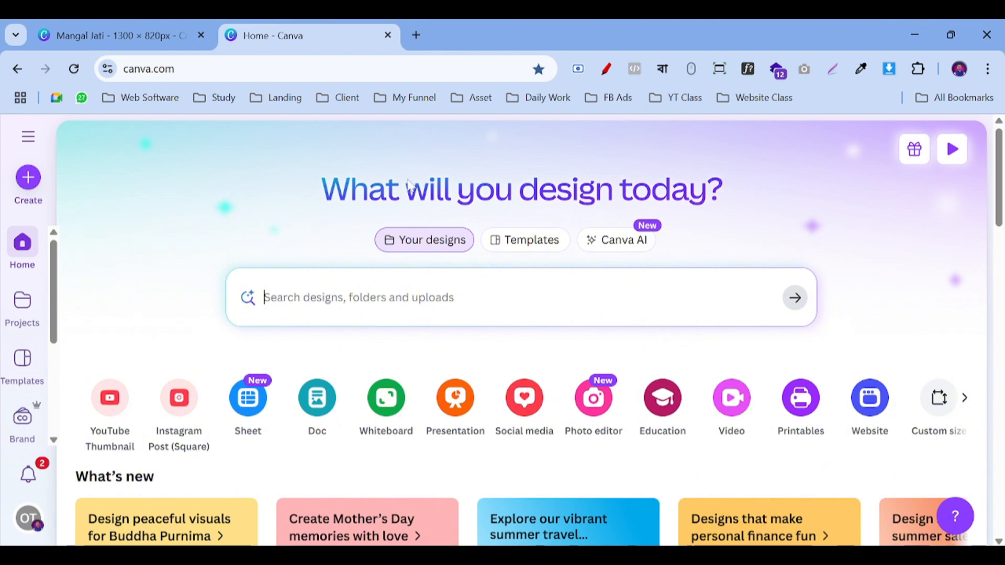
key("alt+Tab")
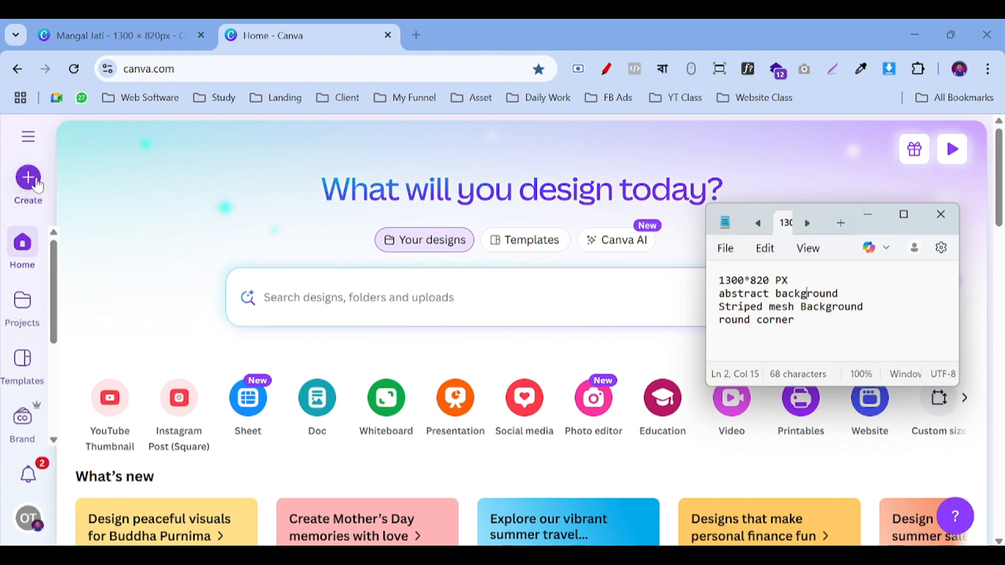
Step: Create a new custom-size design of 1300 × 820 px from the Canva home page
left_click(29, 189)
left_click(28, 181)
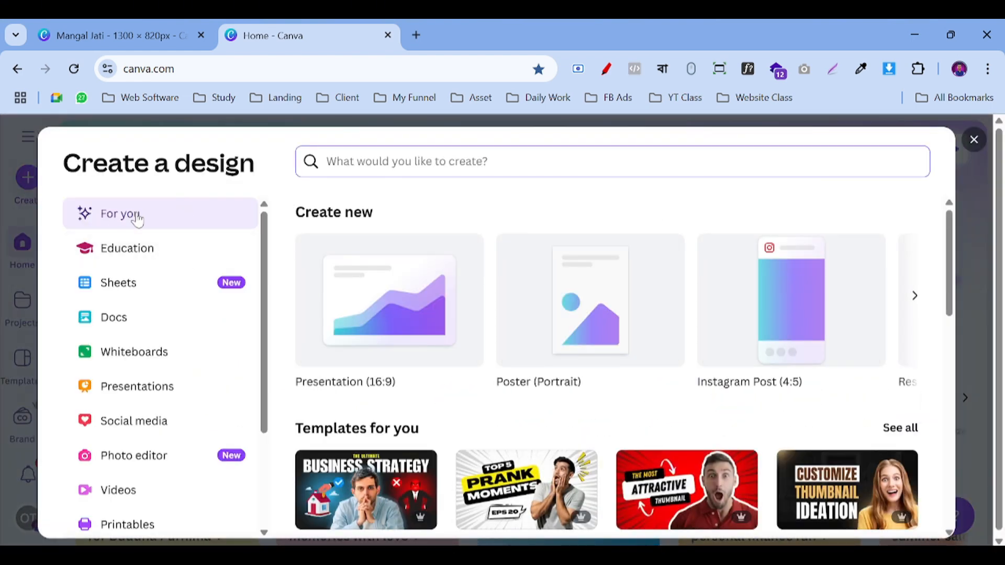
scroll(126, 238, "down", 3)
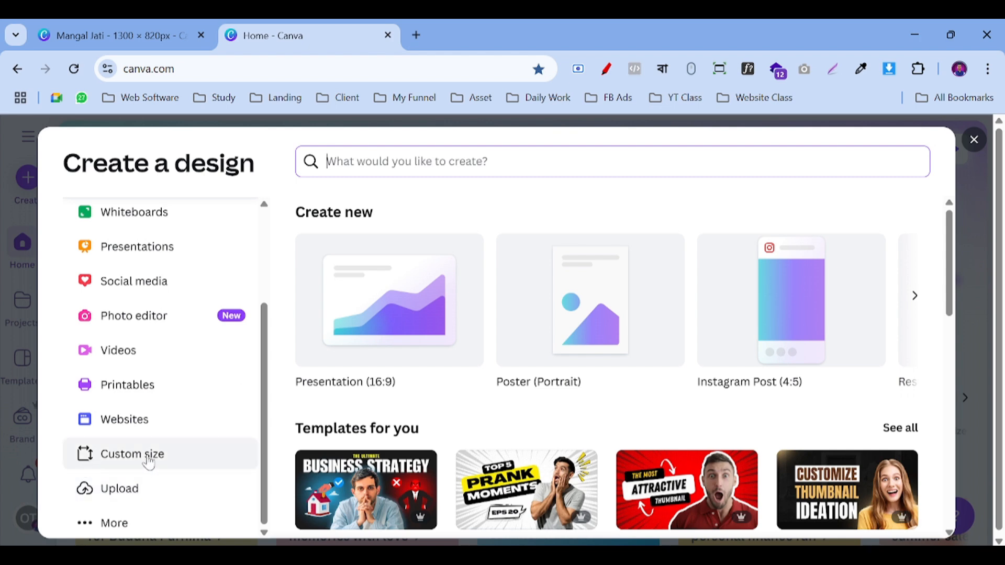
left_click(125, 460)
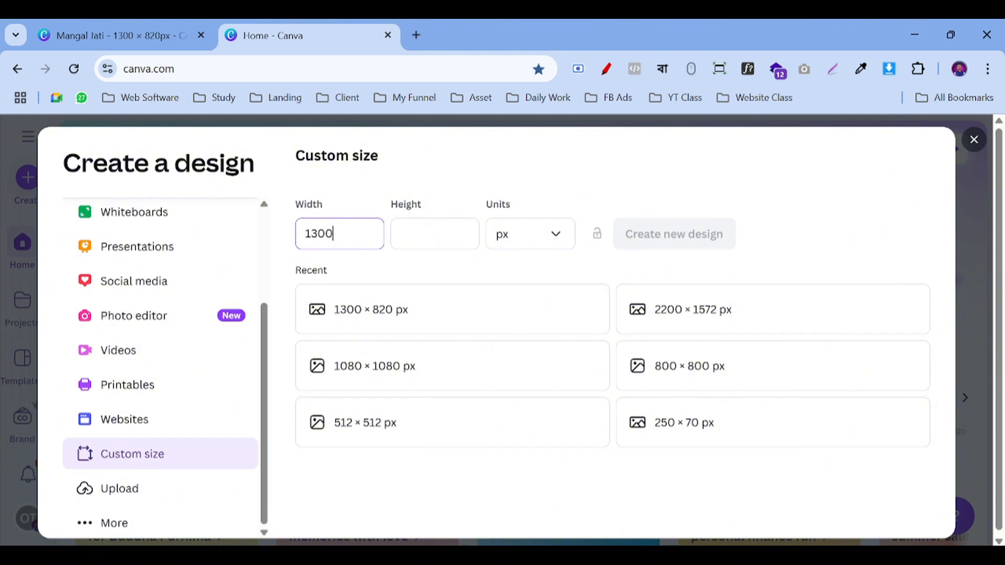
left_click(434, 234)
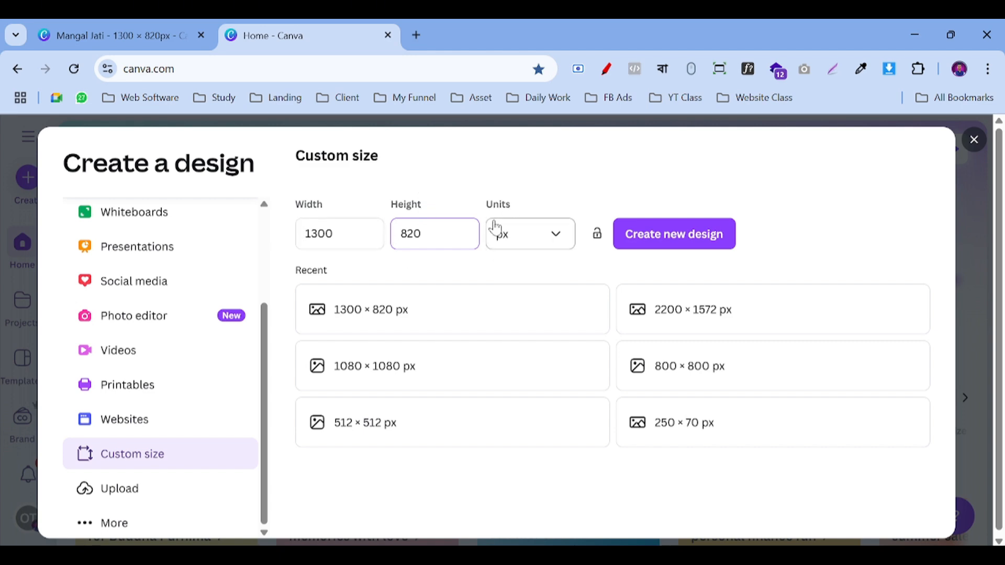
left_click(680, 238)
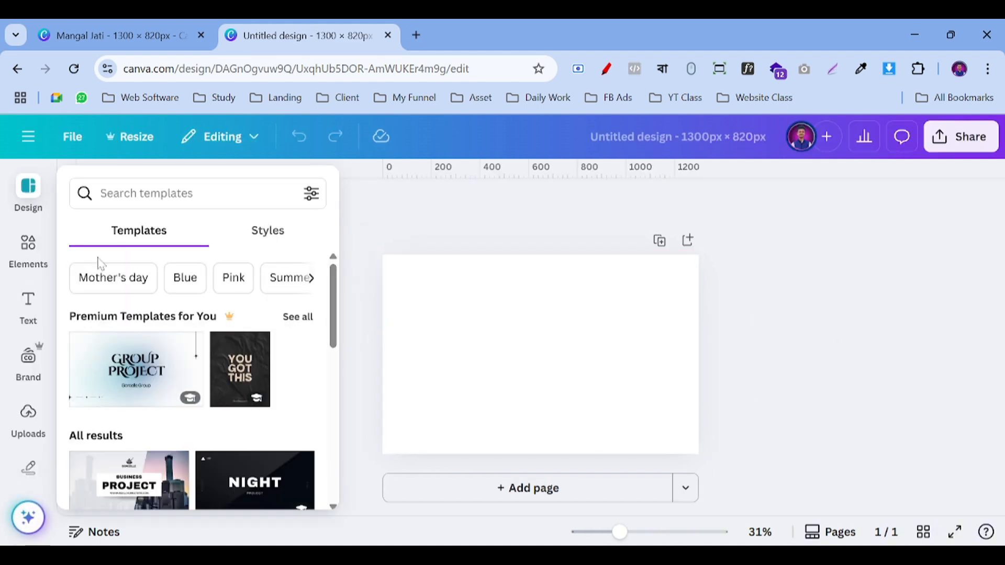
Step: Set the blank page's background colour to black #000000 and zoom to 52%
left_click(366, 210)
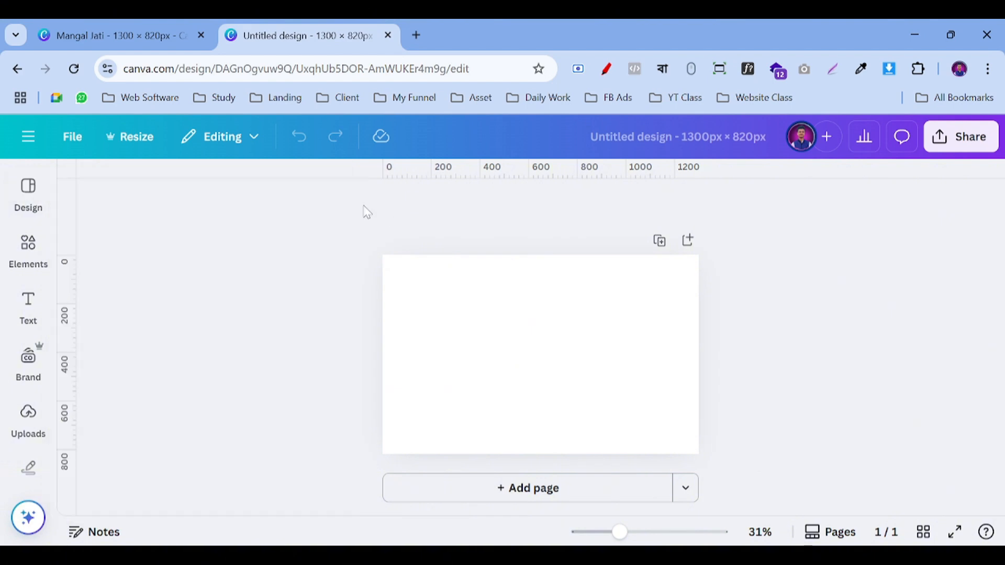
left_click(467, 355)
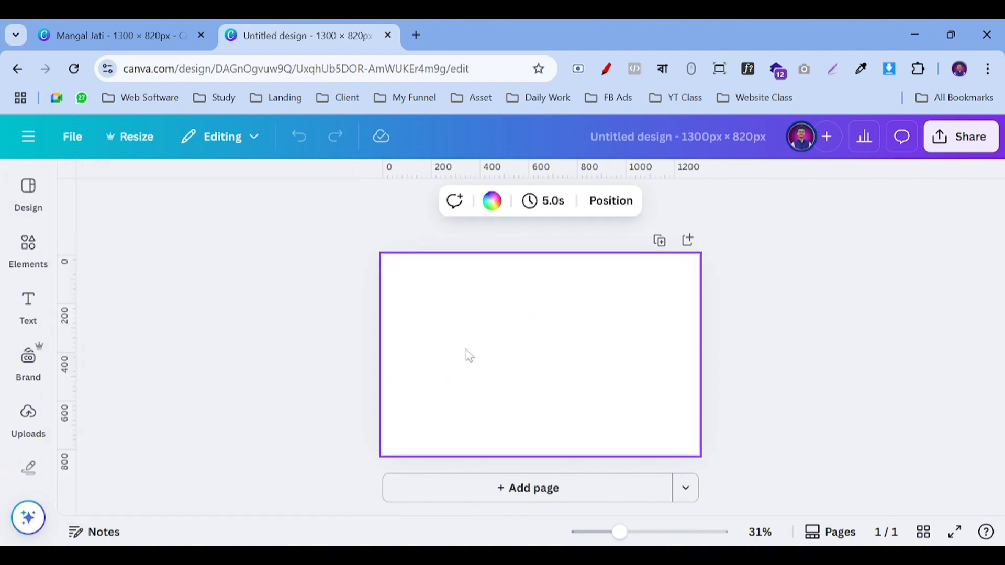
left_click(491, 200)
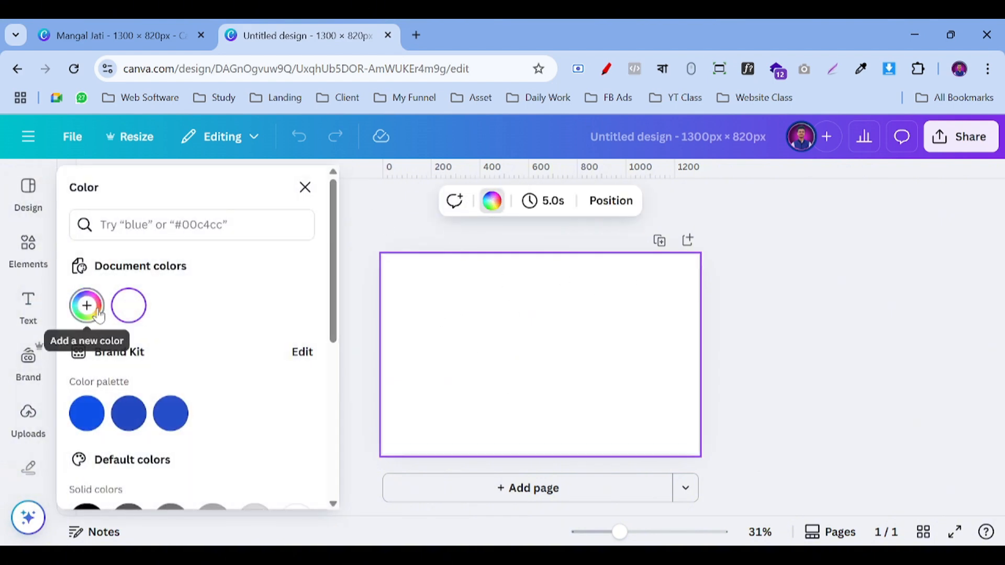
left_click(86, 305)
left_click_drag(121, 415, 55, 521)
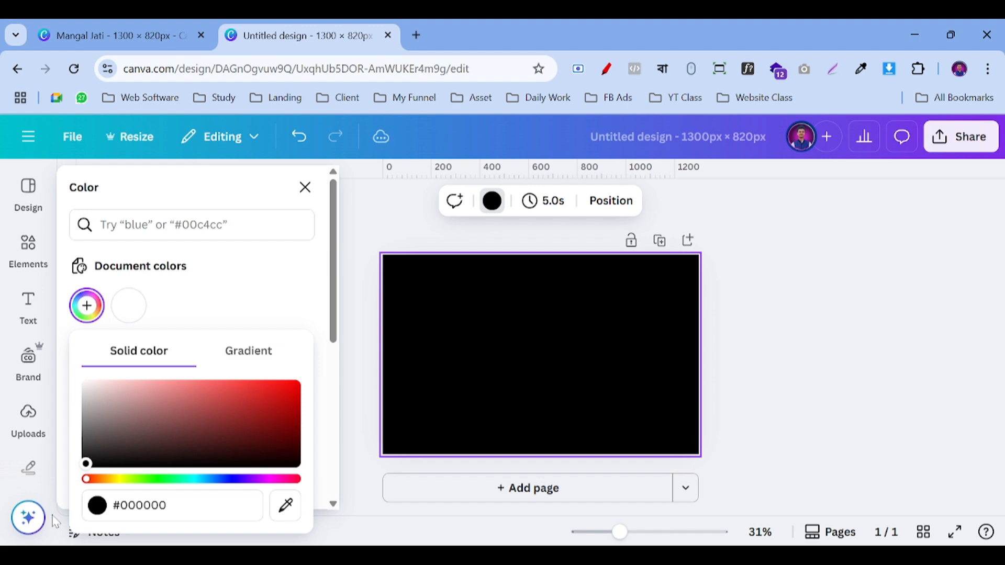
left_click(820, 262)
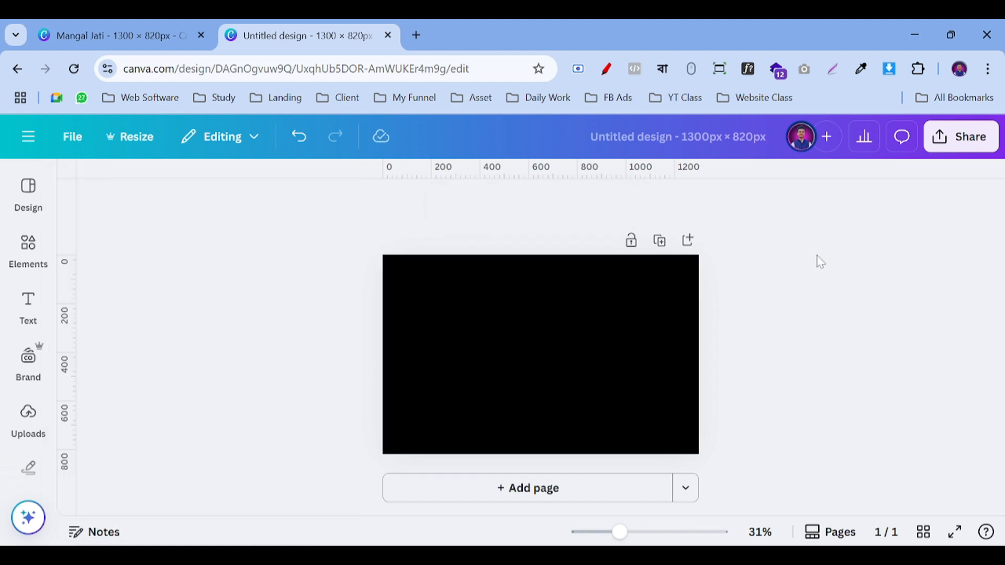
left_click_drag(620, 529, 638, 531)
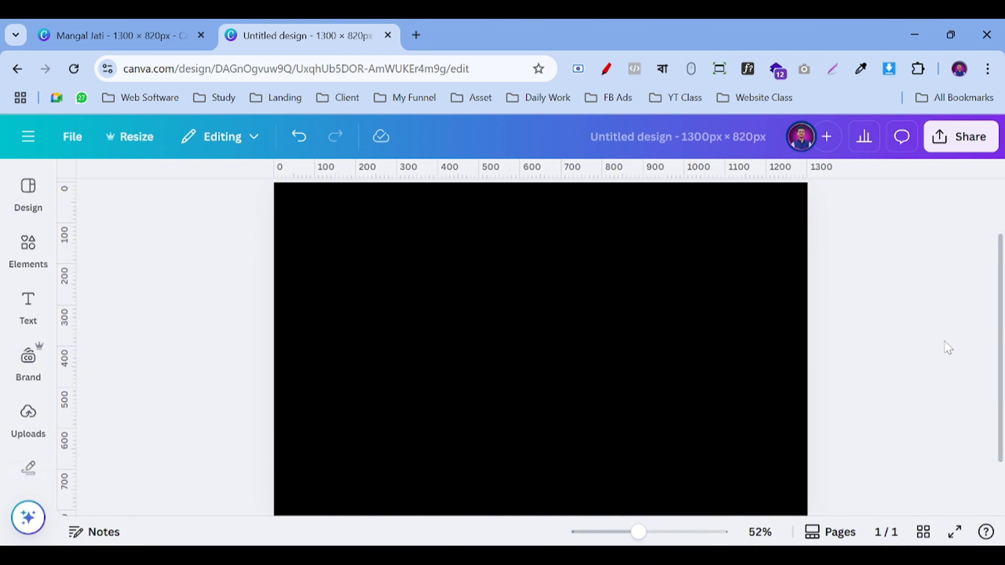
left_click(628, 556)
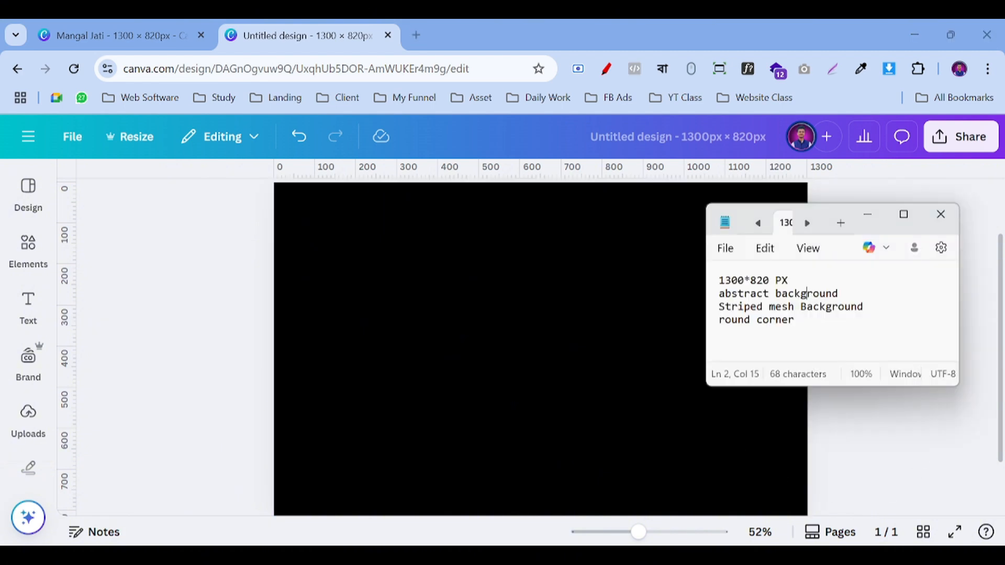
Step: Search Elements for 'abstract background', pasting the term copied from the notes
left_click(11, 255)
left_click(134, 187)
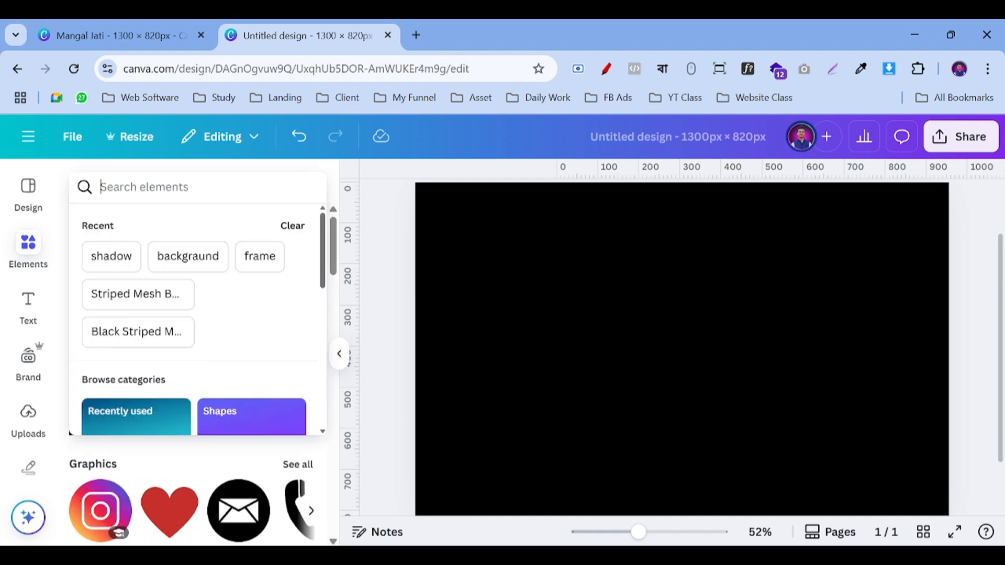
left_click(628, 556)
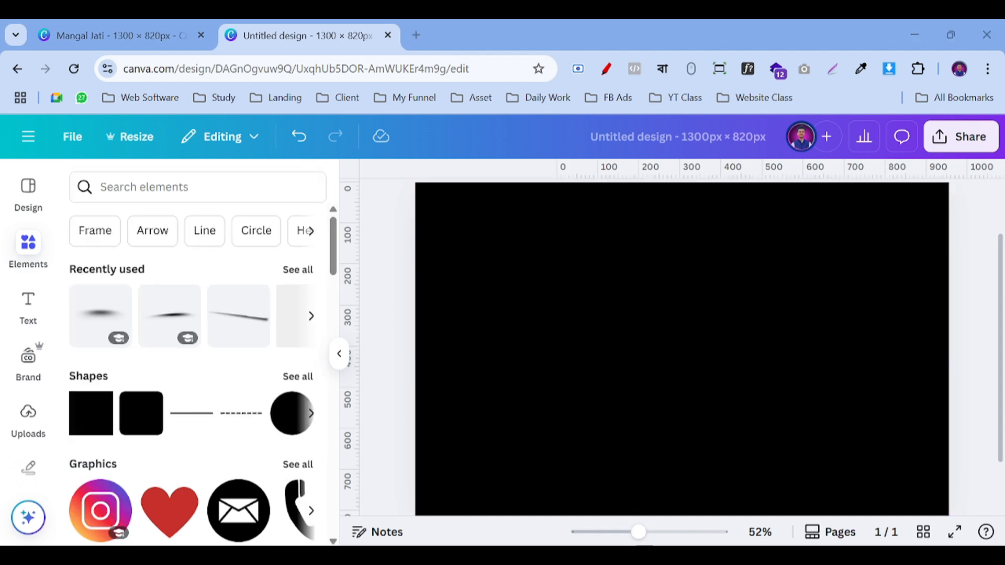
triple_click(773, 295)
key("ctrl+c")
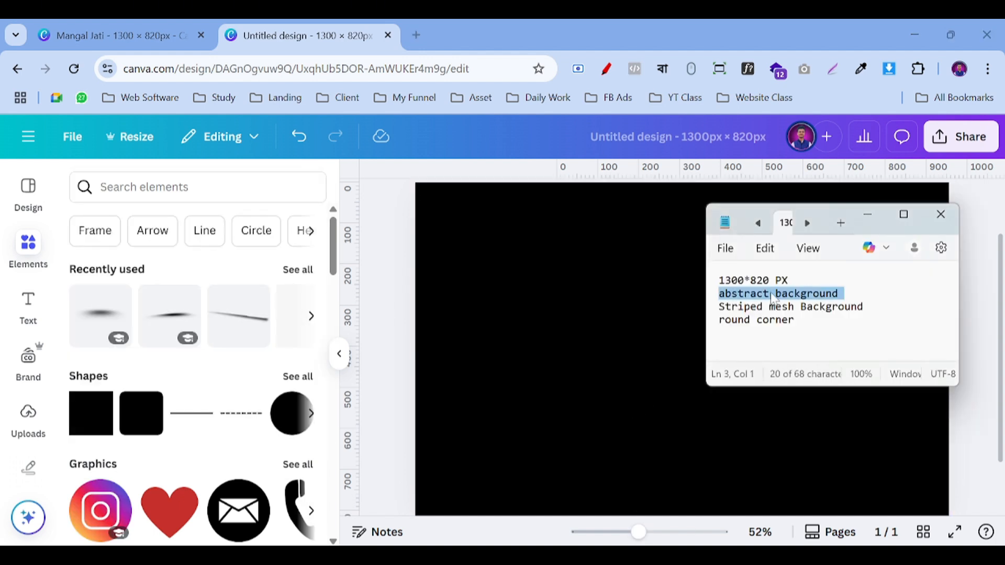
left_click(136, 187)
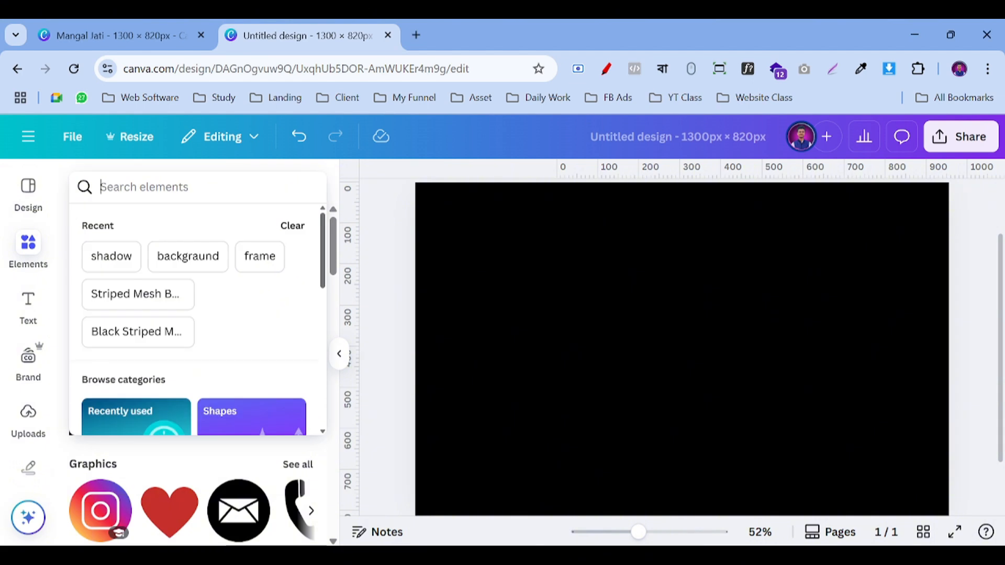
key("ctrl+v")
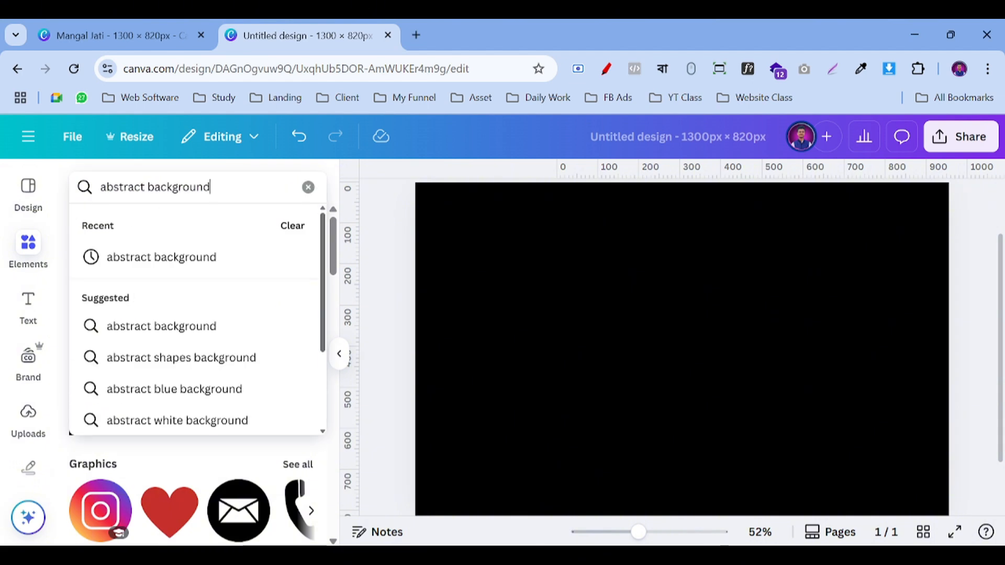
key("Return")
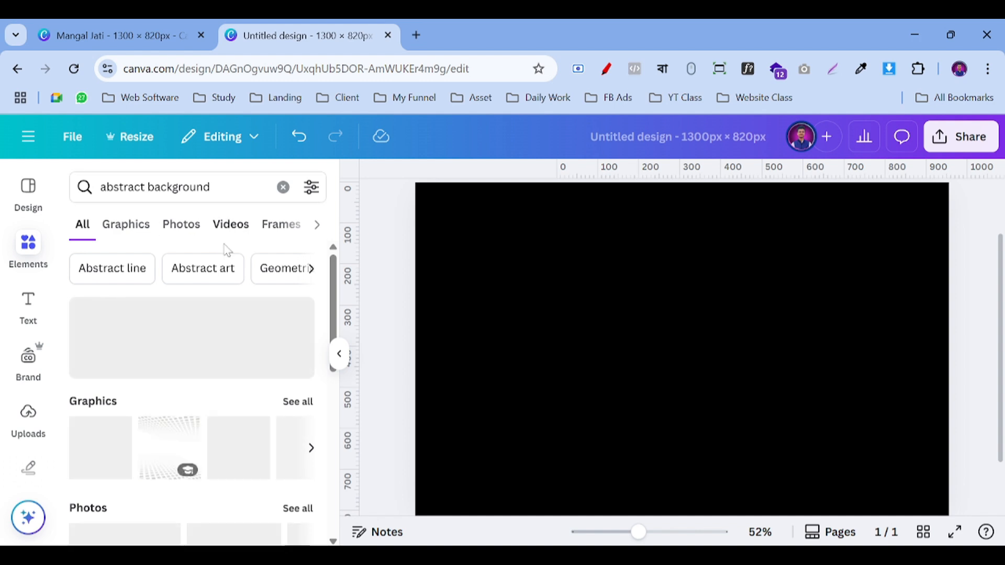
Step: Show all Graphics results for abstract background and scroll through the grid
scroll(220, 325, "down", 3)
scroll(217, 350, "up", 3)
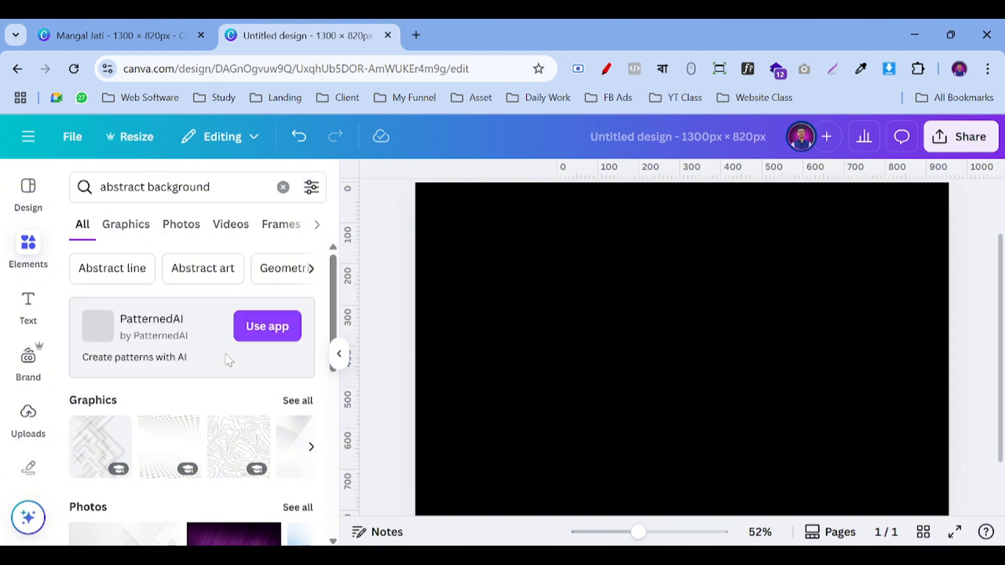
scroll(229, 360, "down", 2)
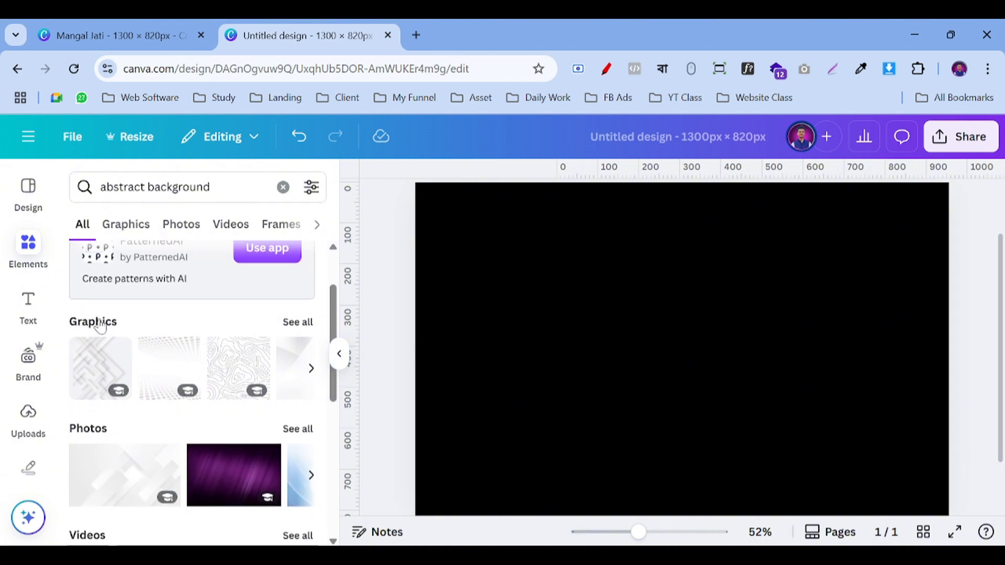
left_click(298, 333)
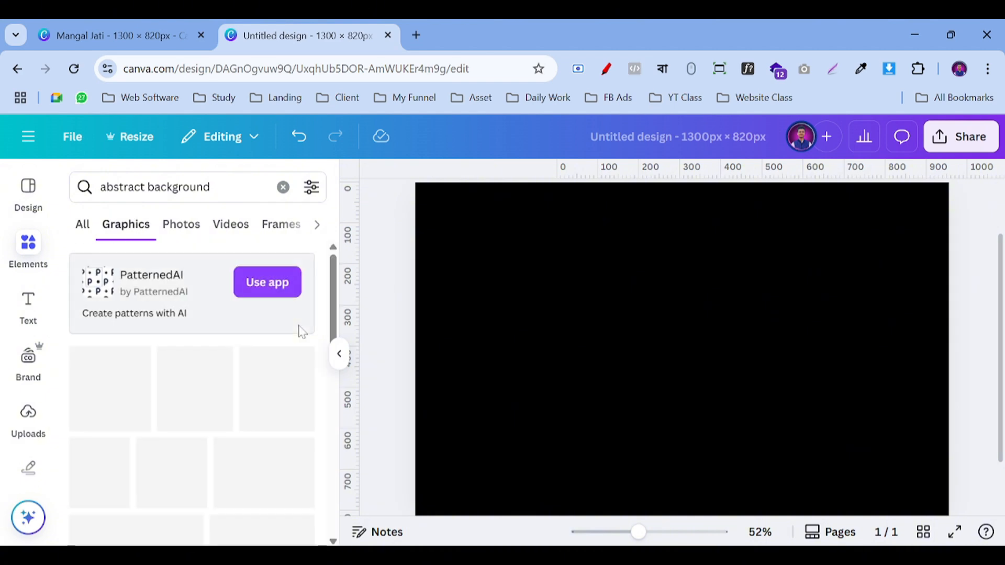
scroll(145, 335, "down", 5)
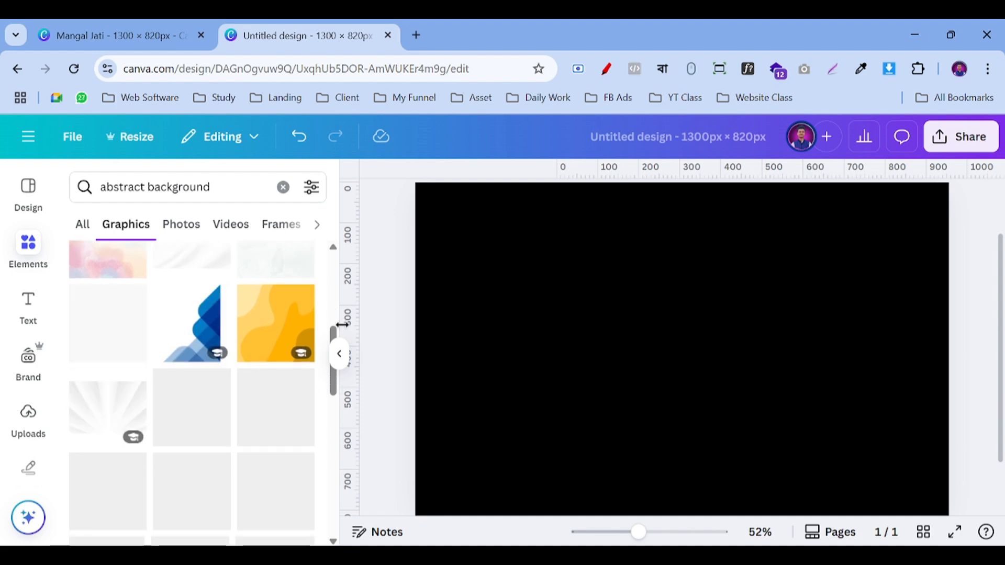
scroll(286, 323, "down", 10)
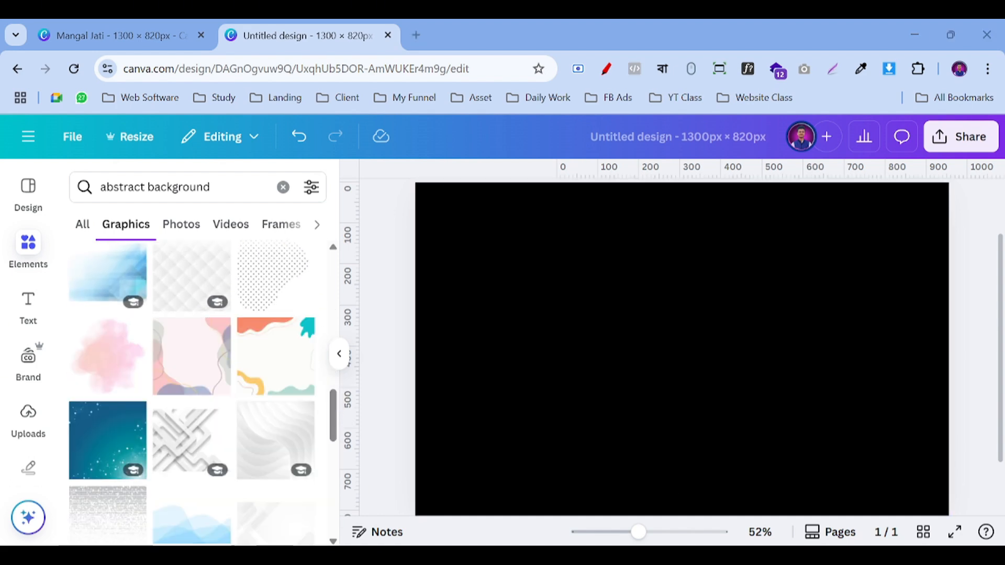
key("alt+Tab")
Step: Search Elements for 'Striped mesh' and add a dark striped photo from the Photos results
triple_click(744, 307)
key("ctrl+c")
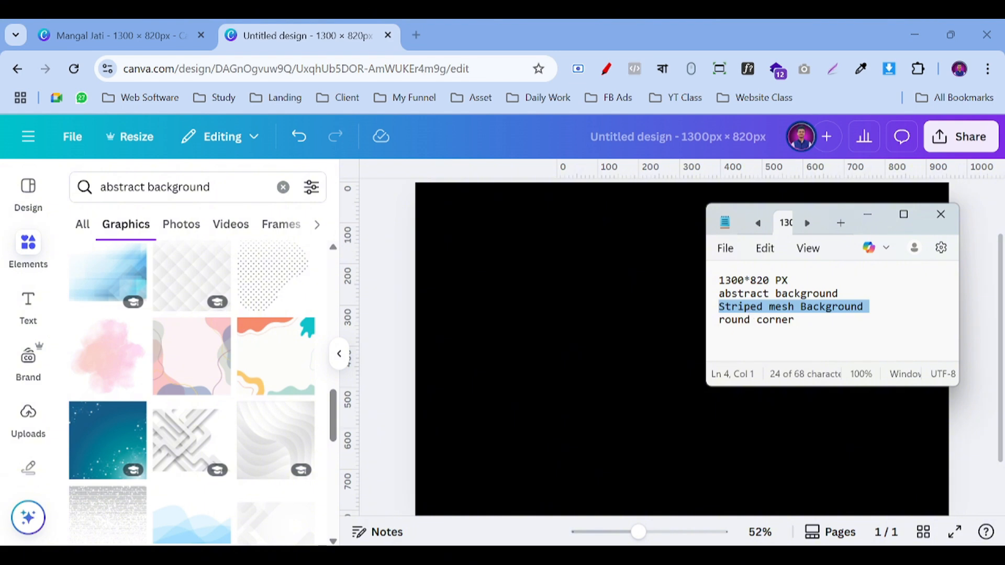
triple_click(178, 187)
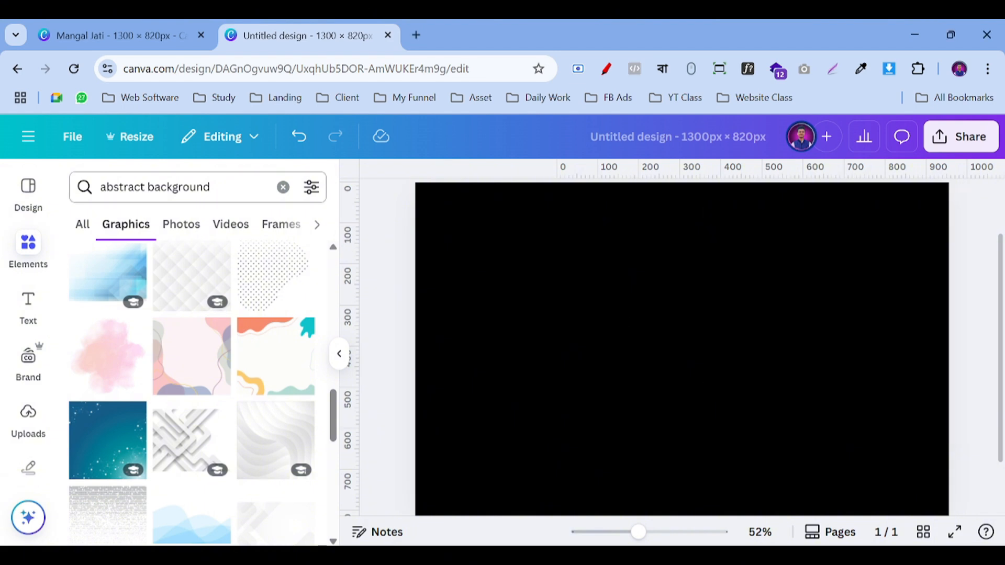
key("ctrl+v")
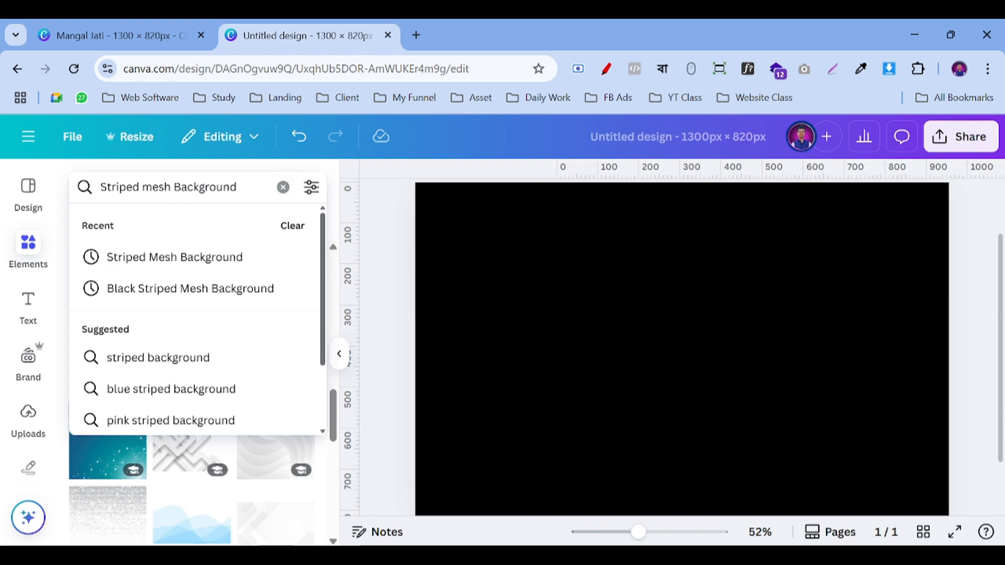
key("BackSpace")
key("BackSpace")
key("BackSpace")
key("BackSpace")
key("BackSpace")
key("BackSpace")
key("BackSpace")
key("BackSpace")
key("BackSpace")
key("BackSpace")
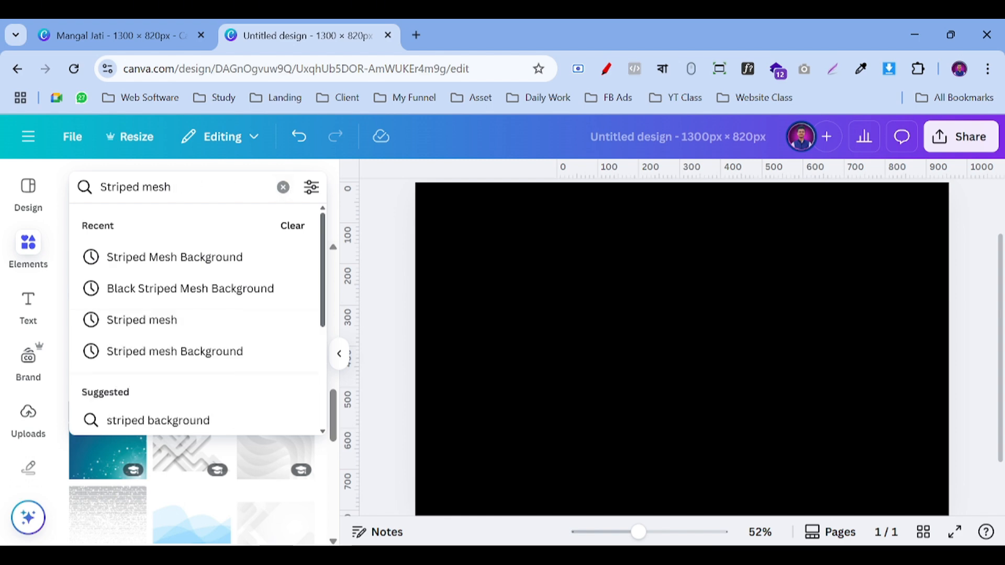
key("Return")
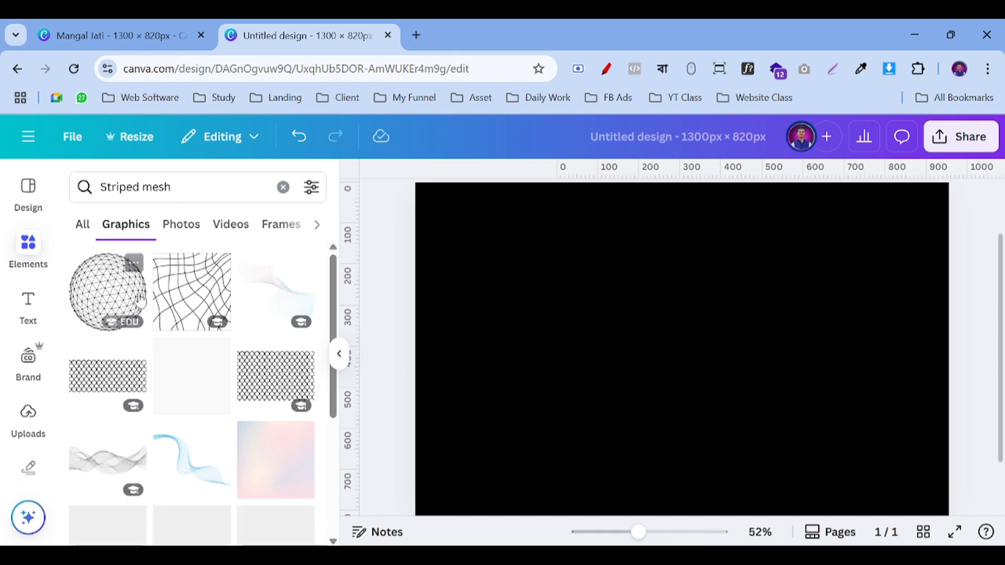
scroll(203, 303, "down", 3)
scroll(151, 295, "up", 2)
scroll(222, 329, "down", 3)
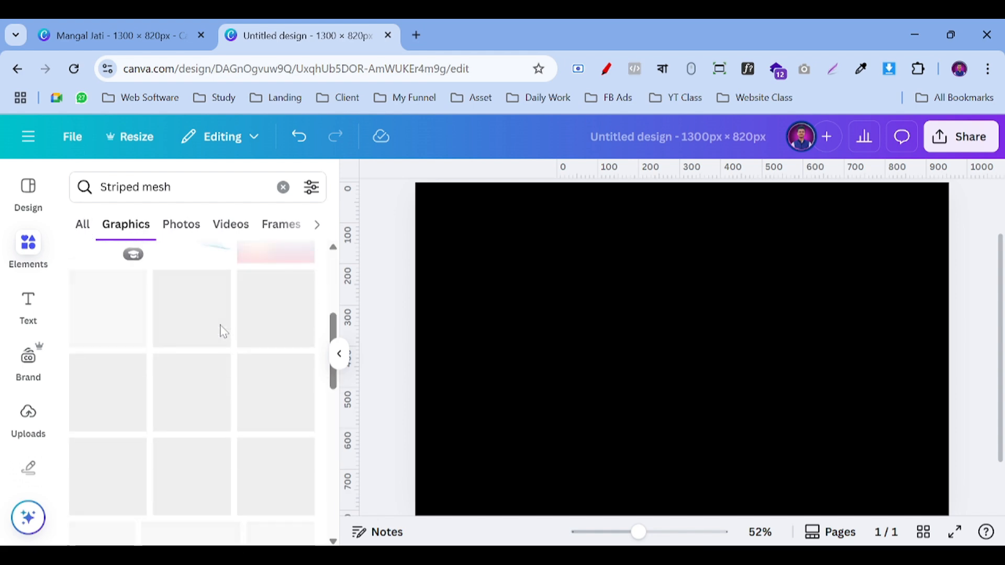
scroll(210, 322, "up", 3)
left_click(90, 232)
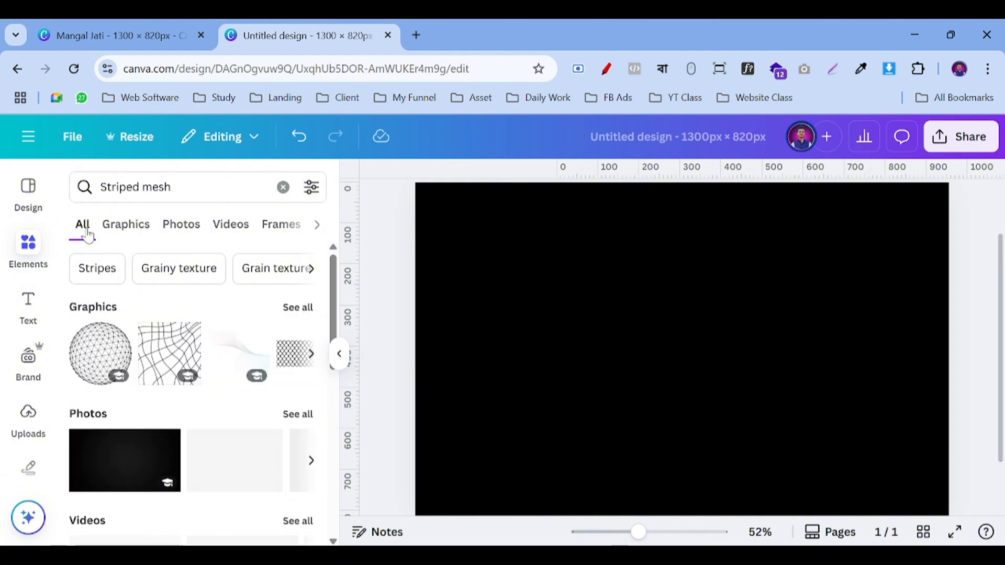
scroll(185, 291, "down", 2)
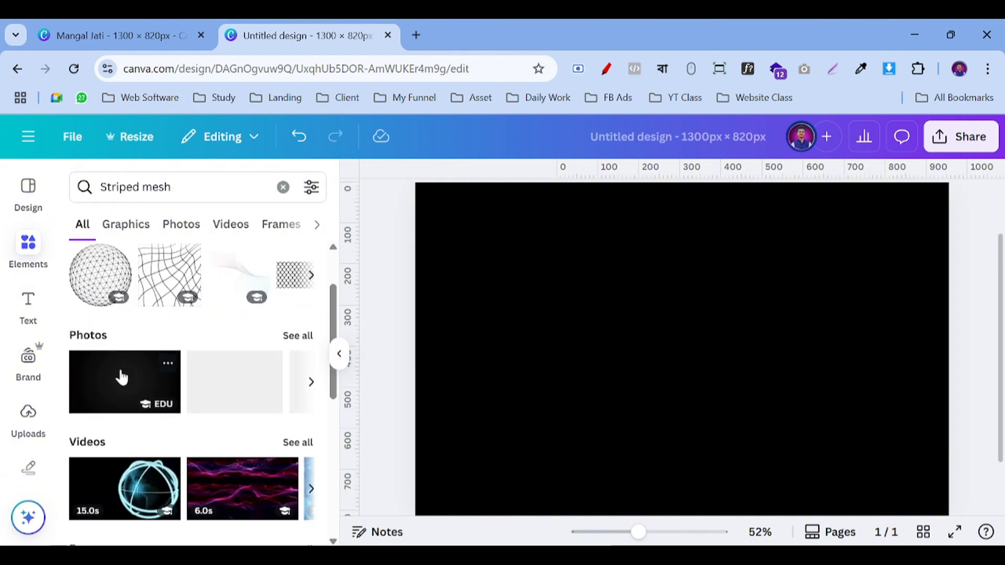
left_click(299, 337)
left_click(113, 305)
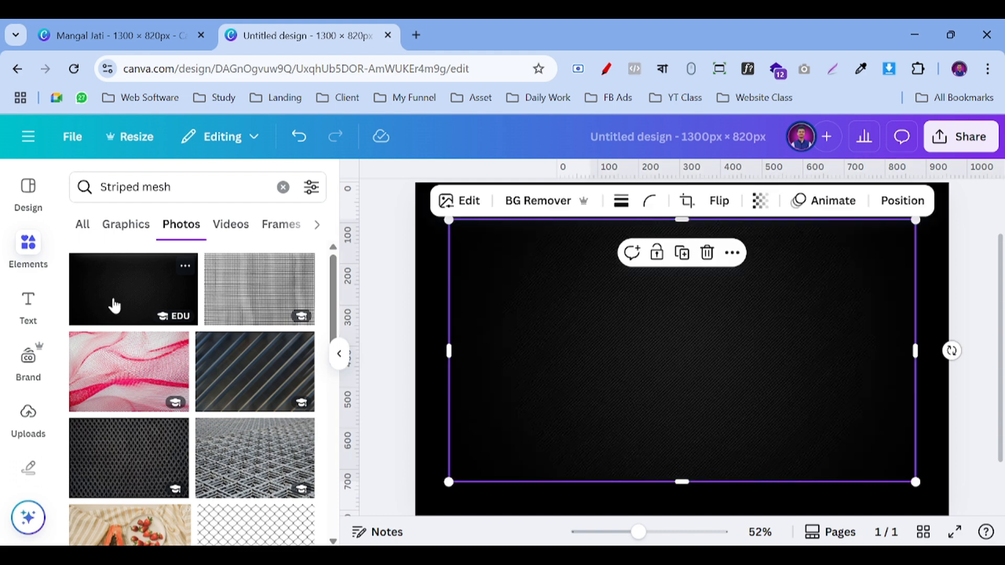
Step: Enlarge the striped photo until it covers the whole 1300 × 820 page
scroll(601, 387, "up", 2)
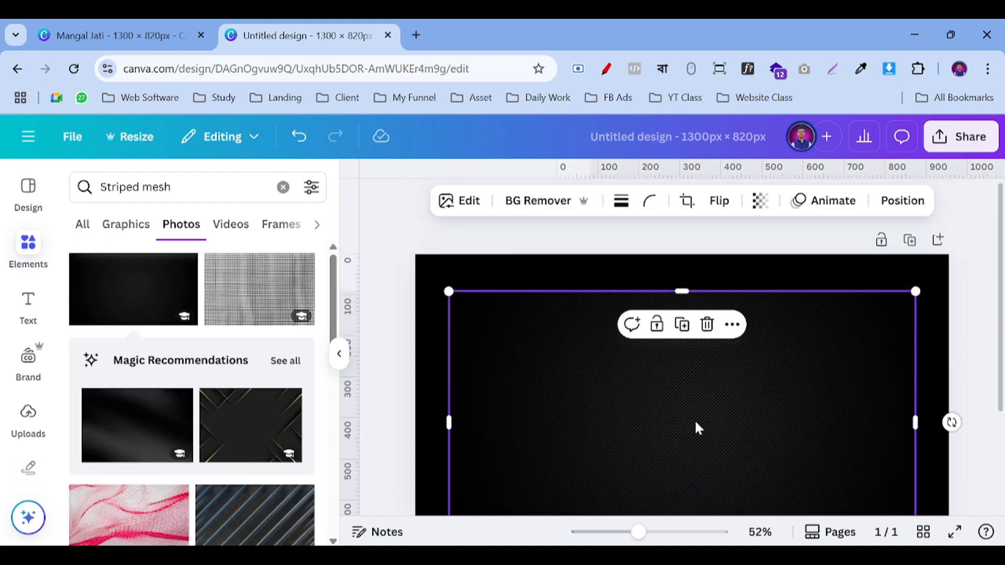
left_click_drag(625, 426, 657, 386)
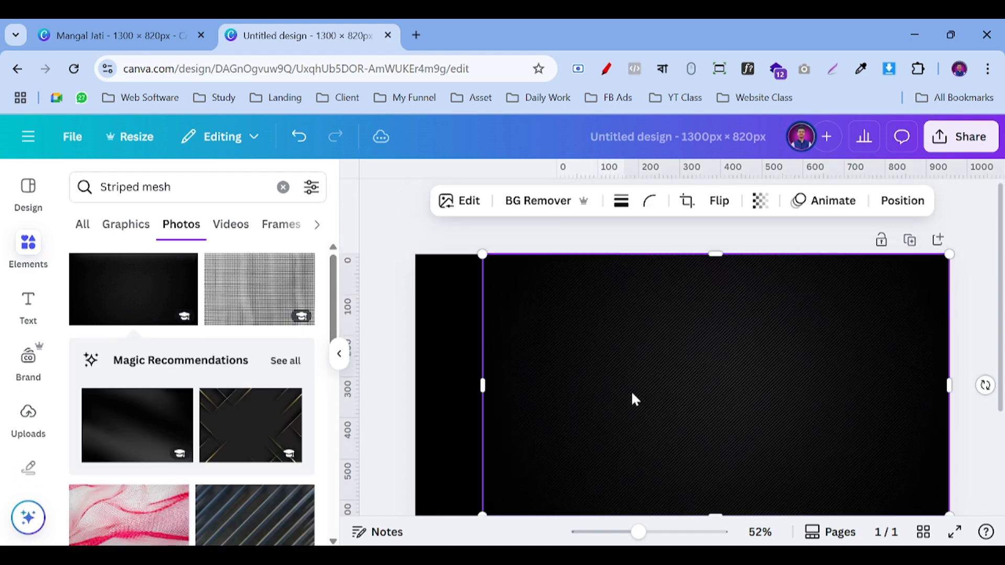
scroll(633, 399, "down", 2)
left_click(339, 360)
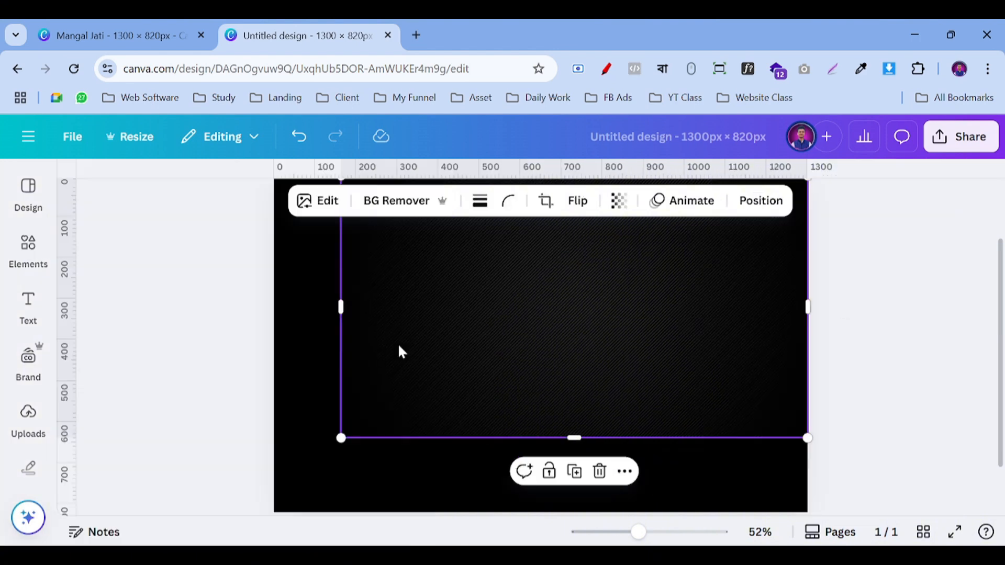
scroll(368, 395, "down", 2)
left_click_drag(330, 424, 303, 460)
left_click_drag(534, 419, 539, 454)
scroll(888, 330, "up", 2)
scroll(545, 360, "down", 1)
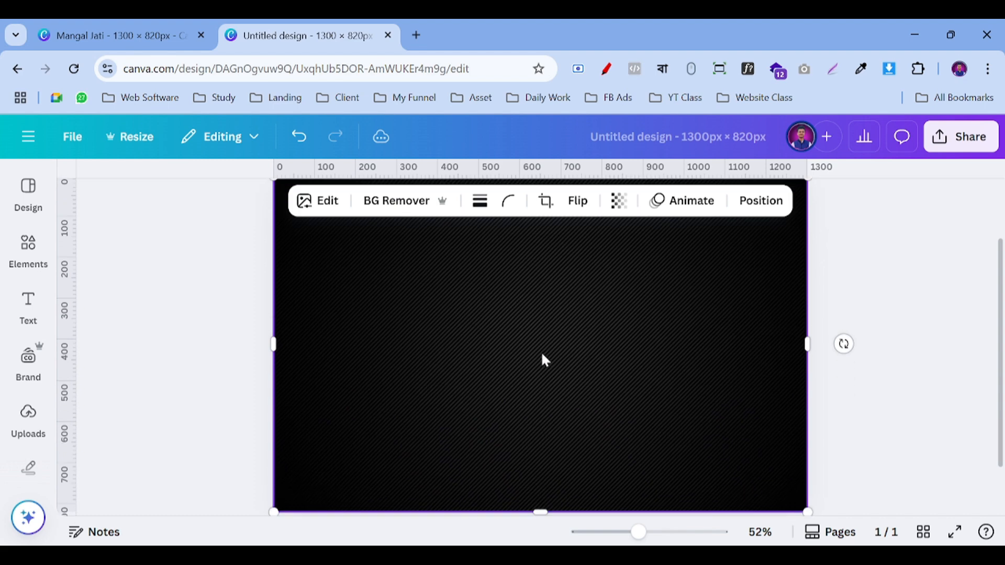
left_click(852, 325)
scroll(542, 446, "up", 2)
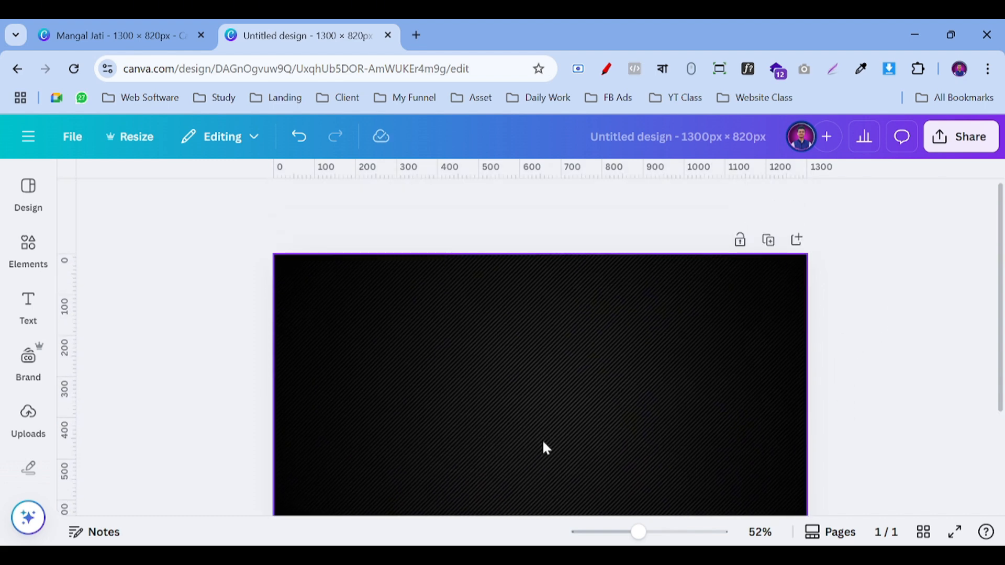
scroll(544, 450, "down", 2)
left_click(548, 343)
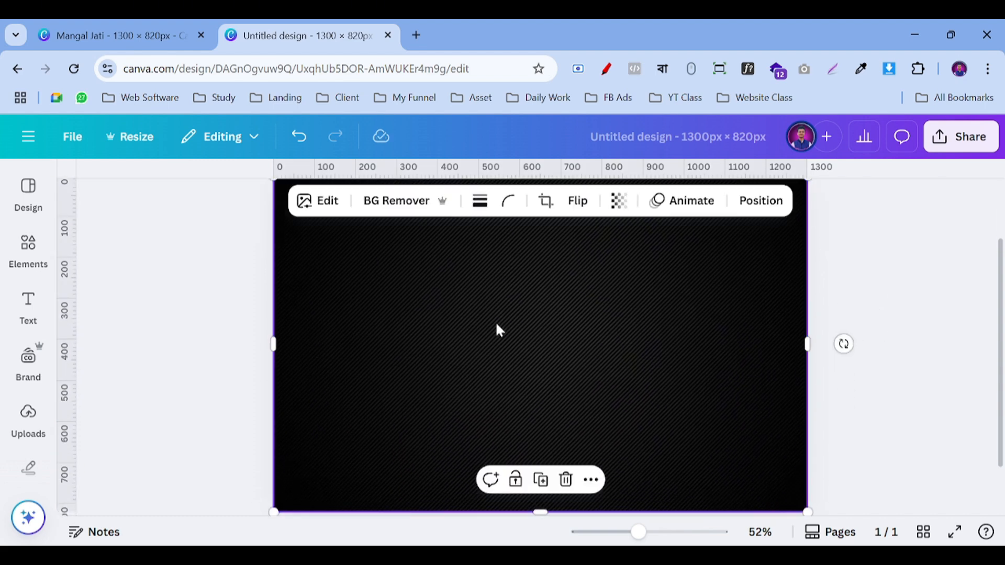
Step: Lower the striped background photo's transparency so it appears partly see-through
left_click(618, 207)
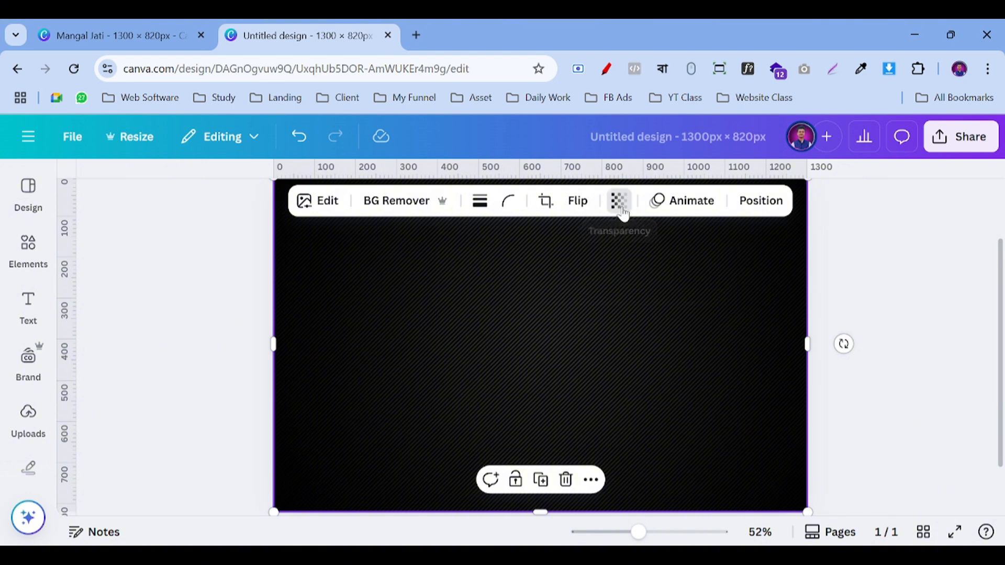
left_click_drag(644, 266, 621, 273)
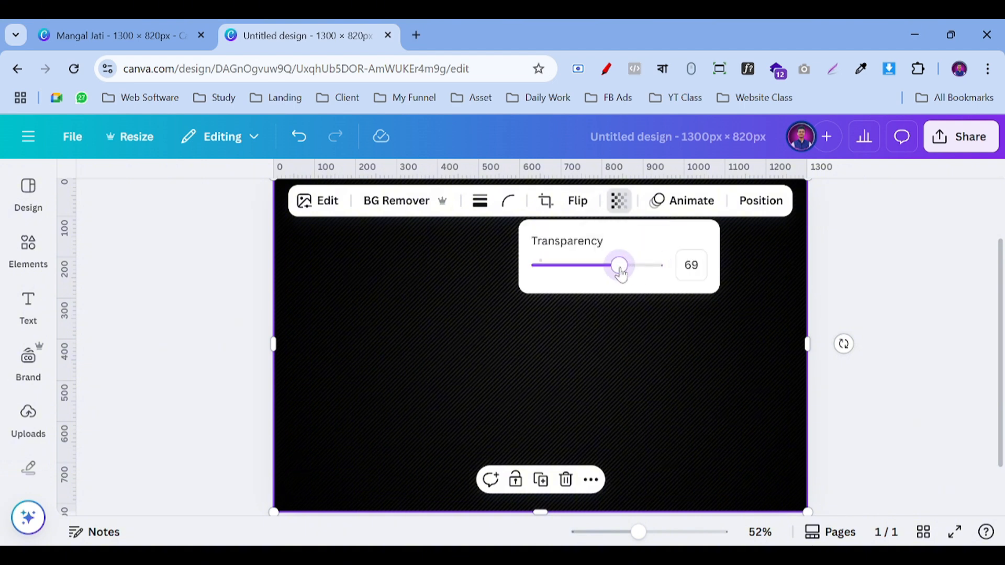
left_click(913, 273)
left_click(913, 273)
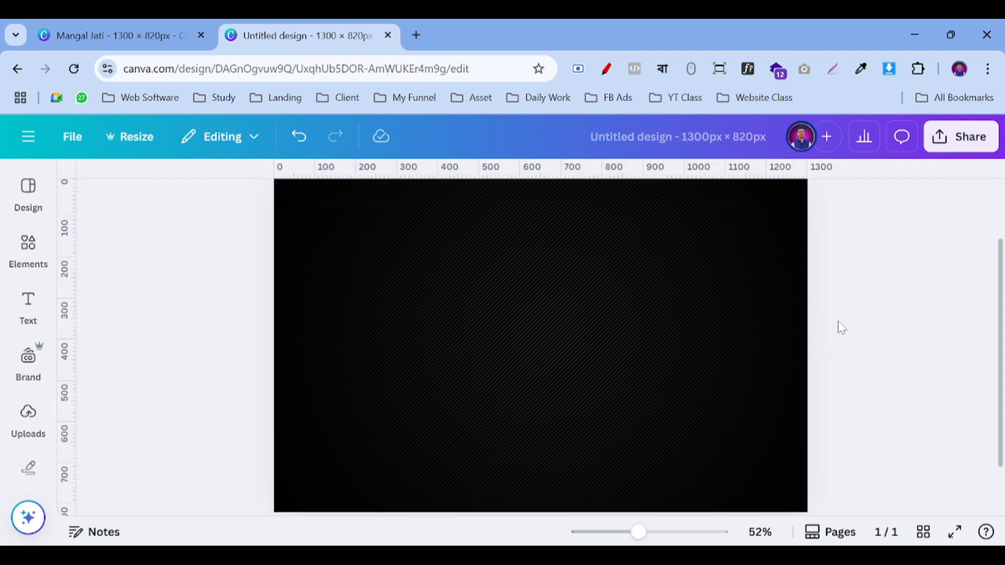
Step: Copy the 'round corner' line from the notes and reopen the Striped mesh search results
scroll(626, 386, "up", 2)
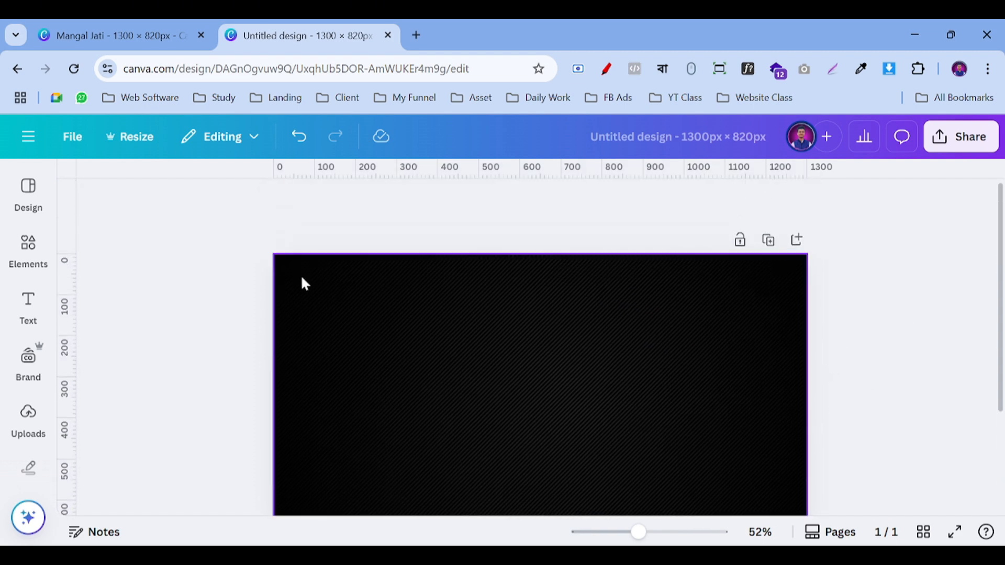
scroll(677, 319, "down", 3)
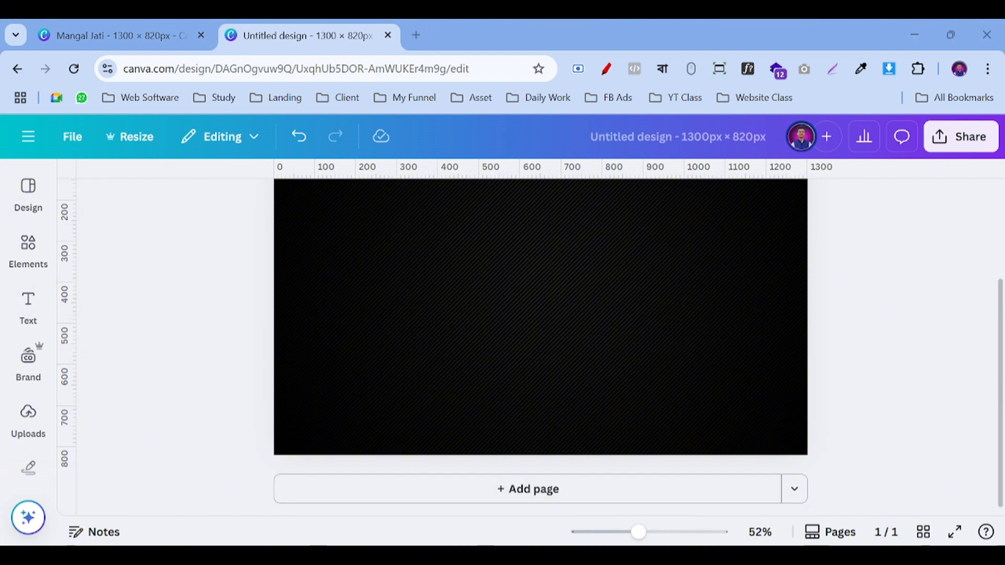
key("alt+Tab")
triple_click(747, 322)
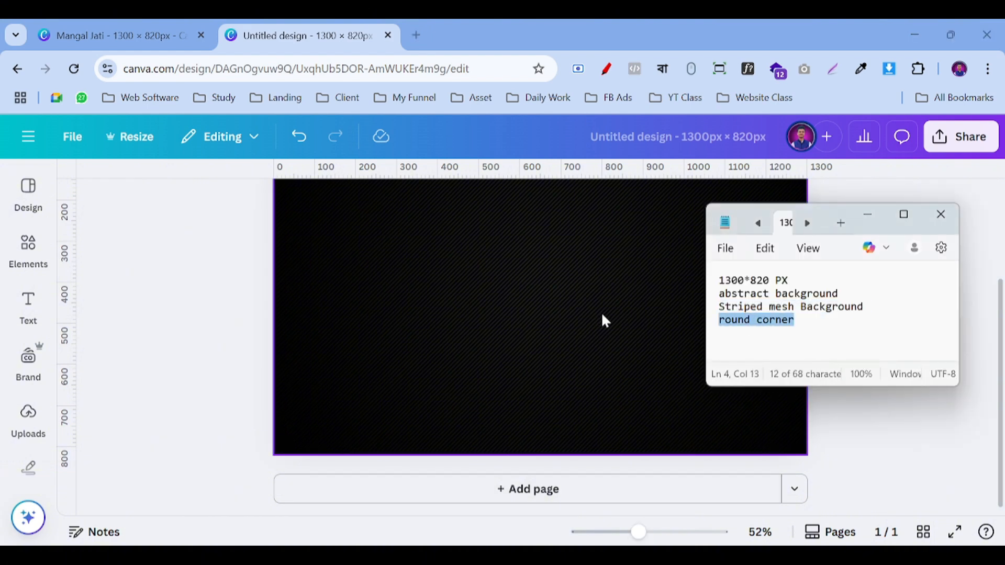
left_click(473, 314)
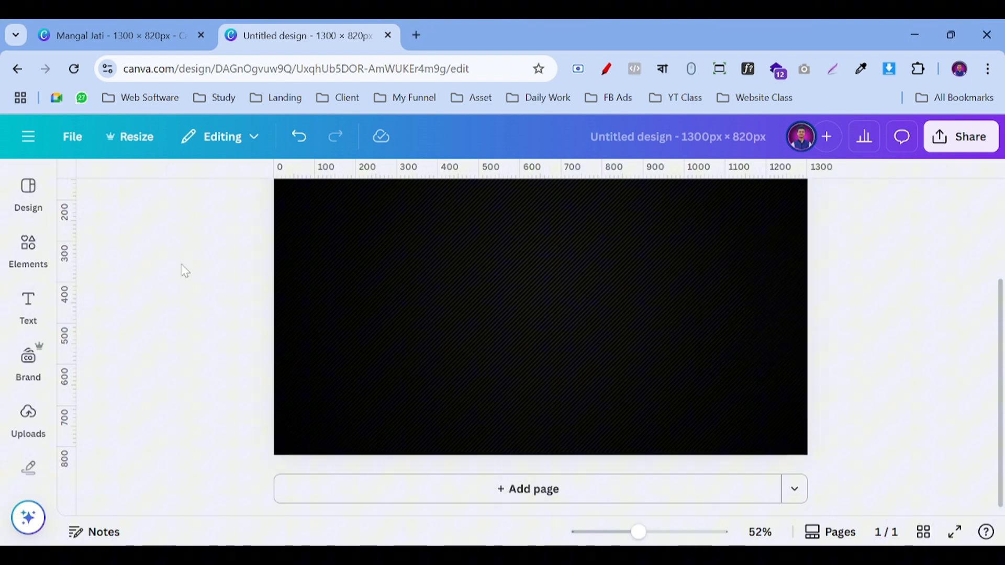
left_click(29, 246)
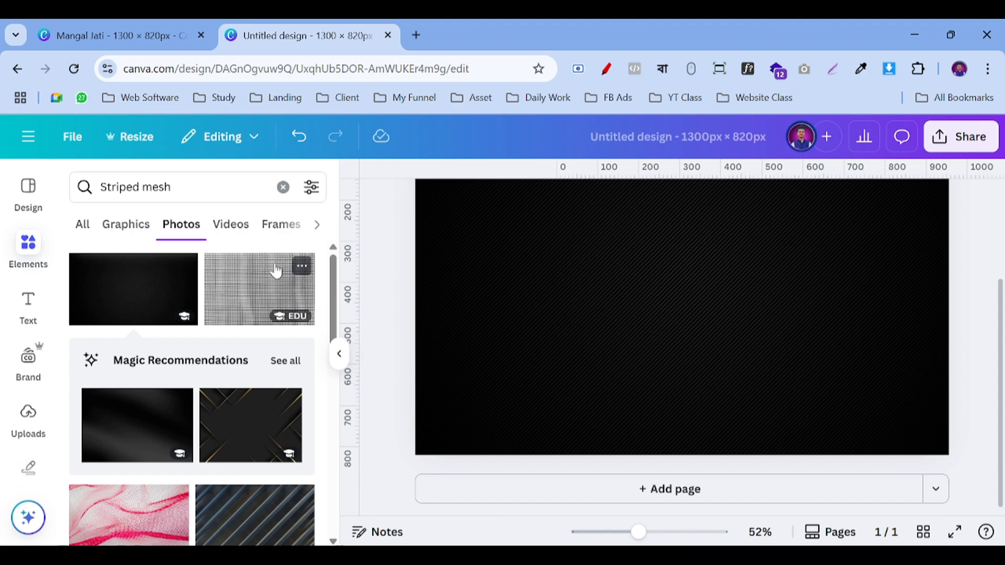
scroll(169, 301, "down", 10)
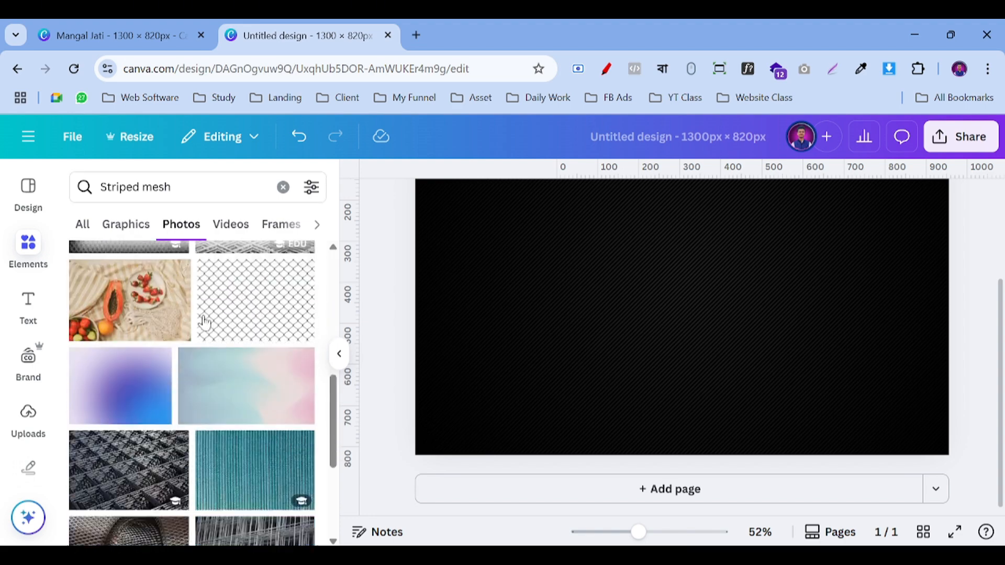
scroll(233, 339, "up", 10)
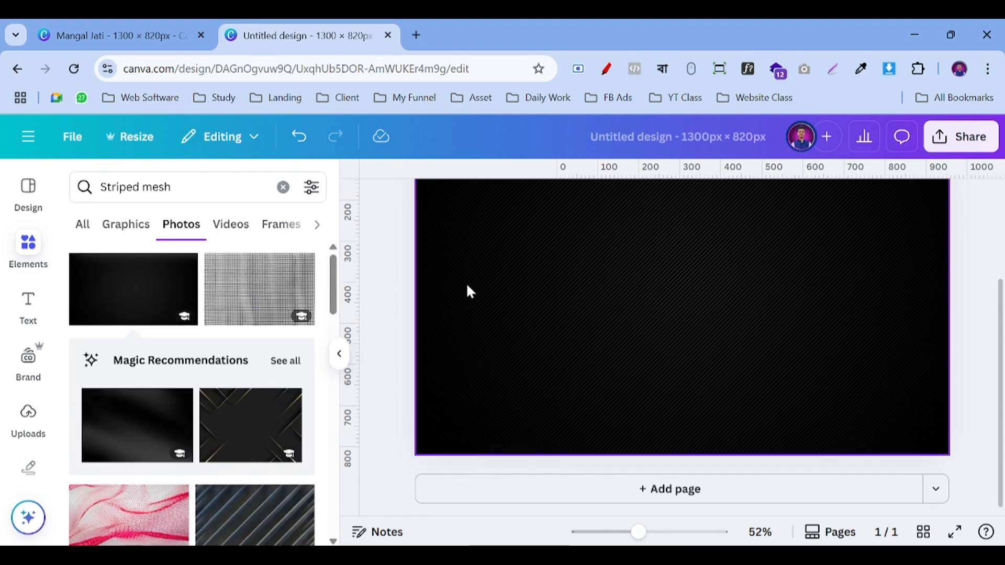
Step: Search Elements for 'round corner', try adding the first corner graphic, then delete it
left_click(283, 187)
type("round corner")
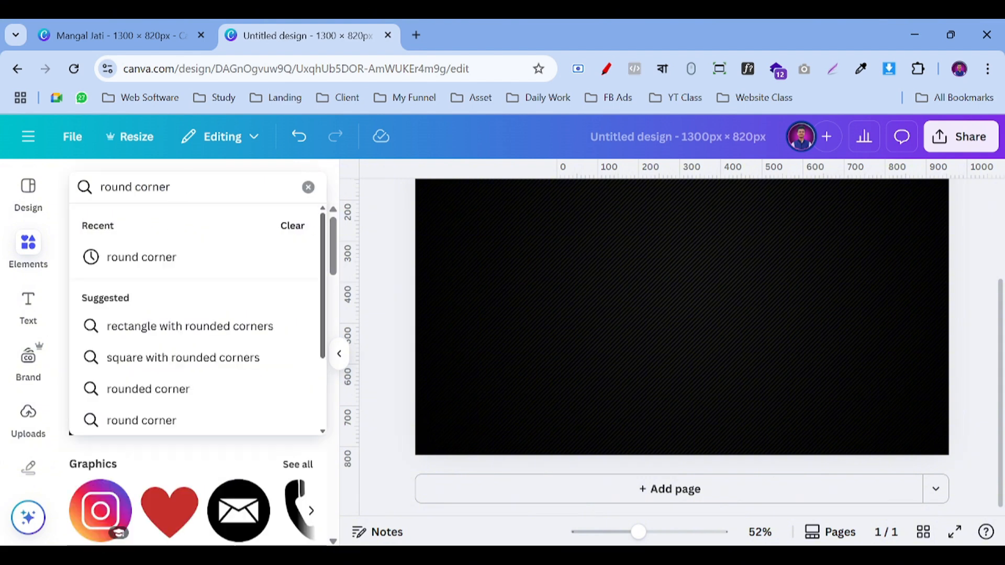
left_click(190, 248)
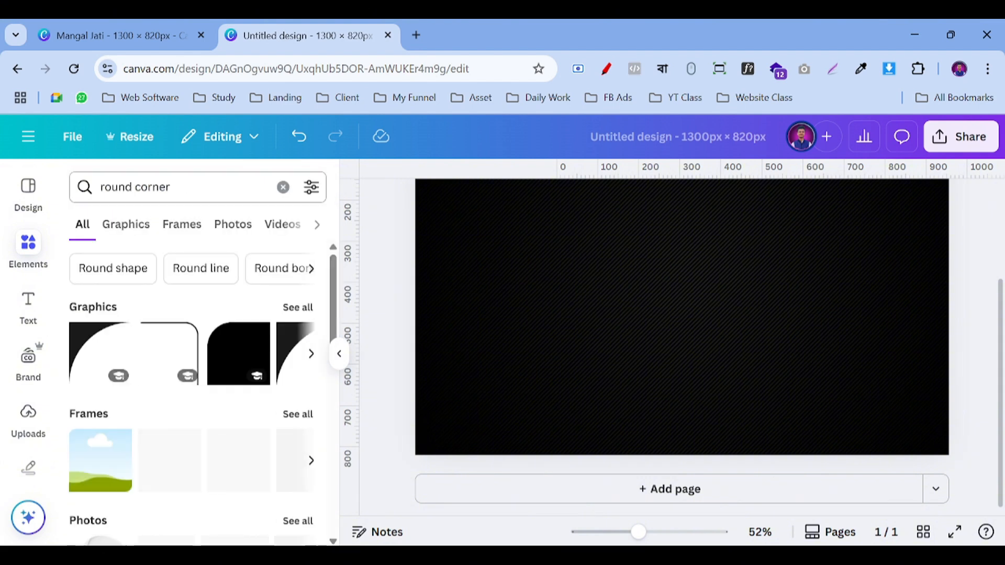
left_click(88, 346)
scroll(733, 403, "up", 4)
left_click_drag(695, 419, 489, 323)
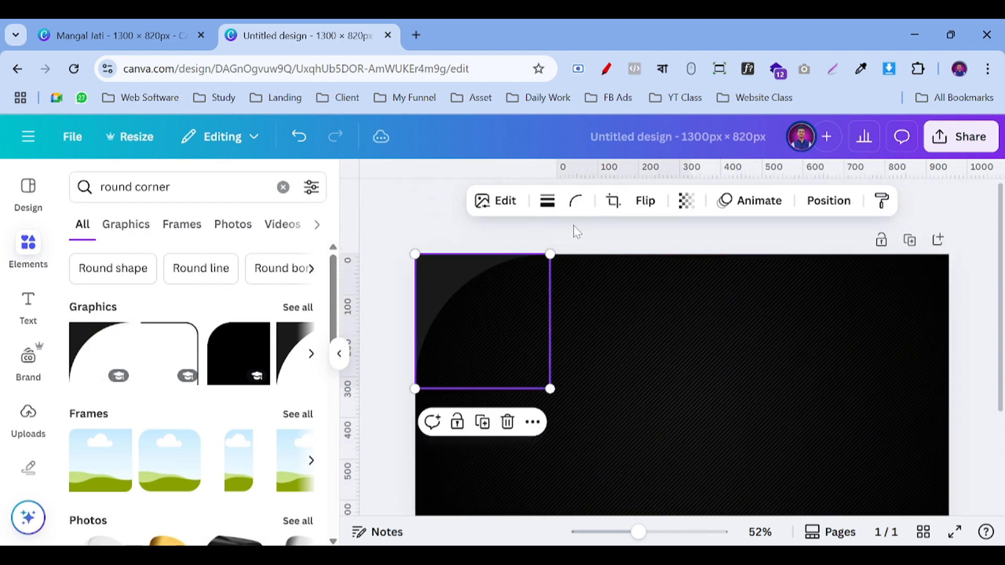
left_click(466, 315)
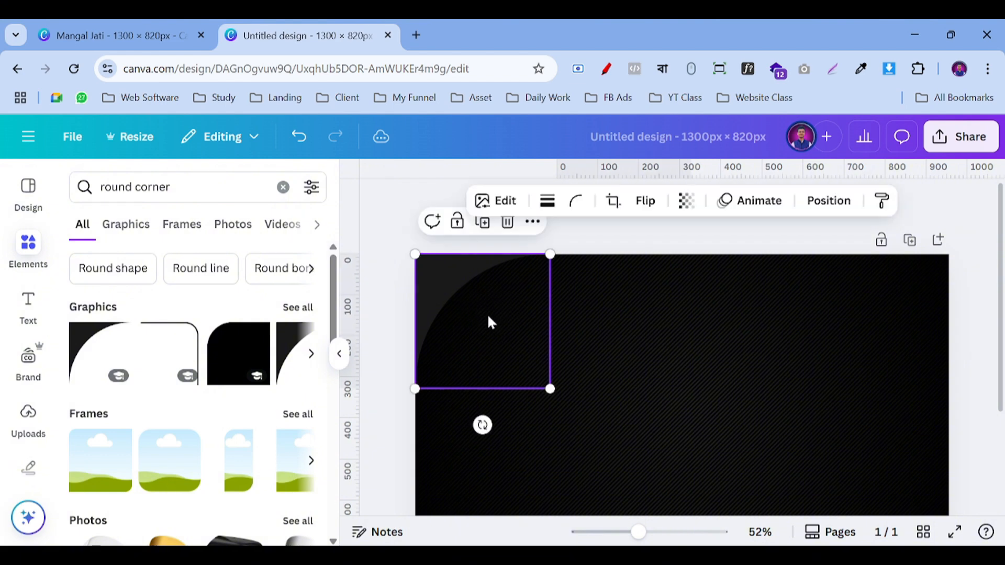
left_click(507, 221)
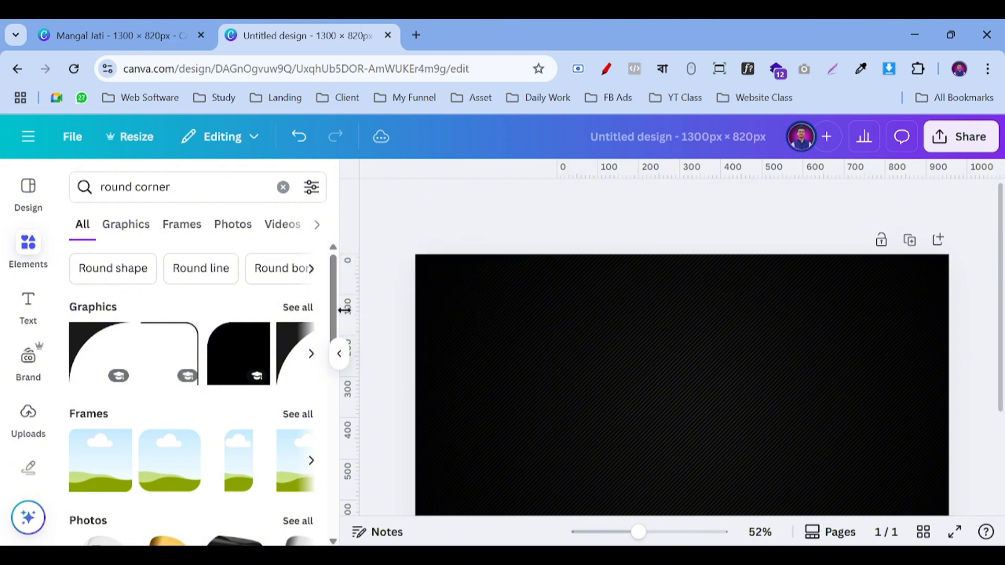
Step: Add a different corner graphic from all Graphics results and place it top-left
left_click(297, 308)
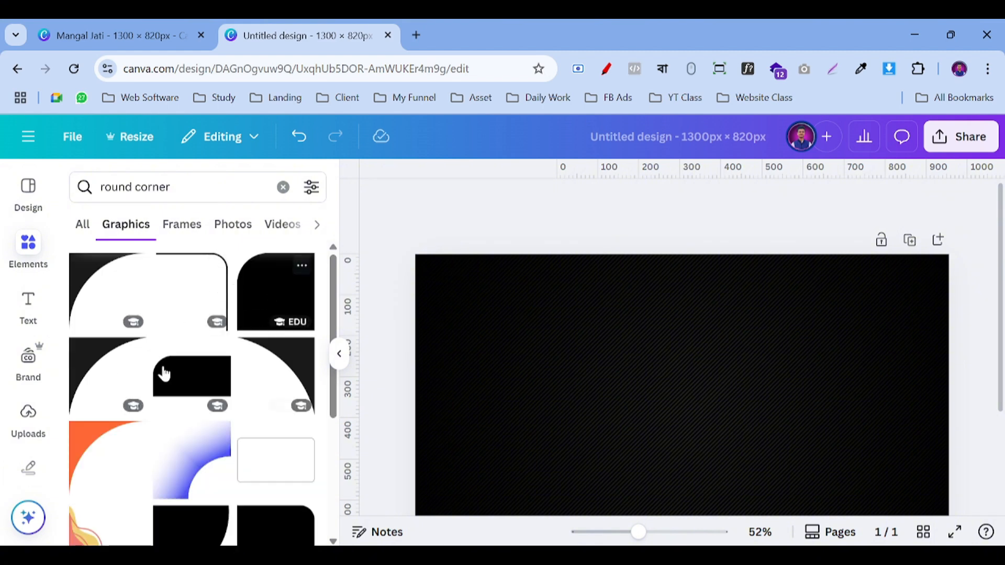
left_click(89, 359)
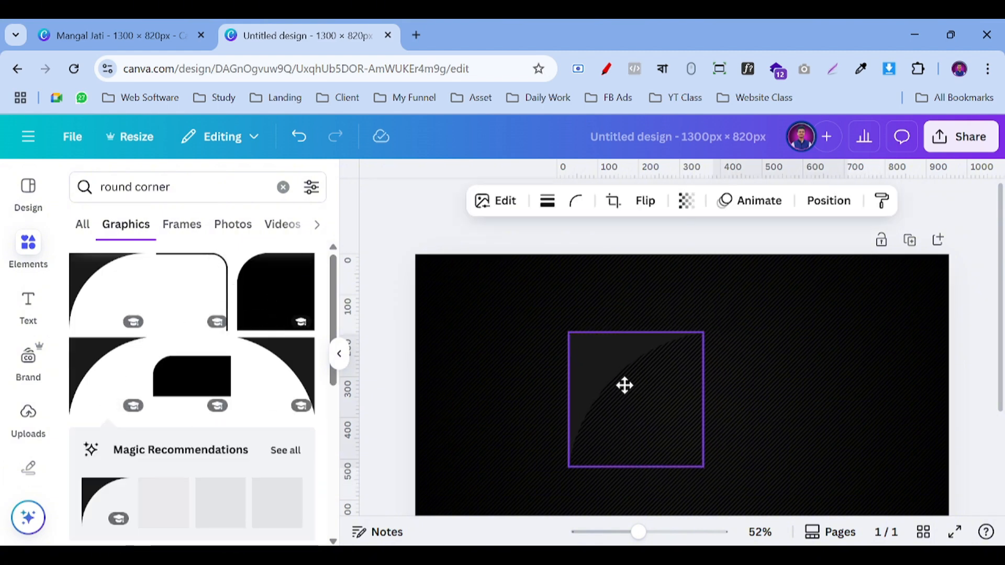
left_click_drag(625, 386, 475, 311)
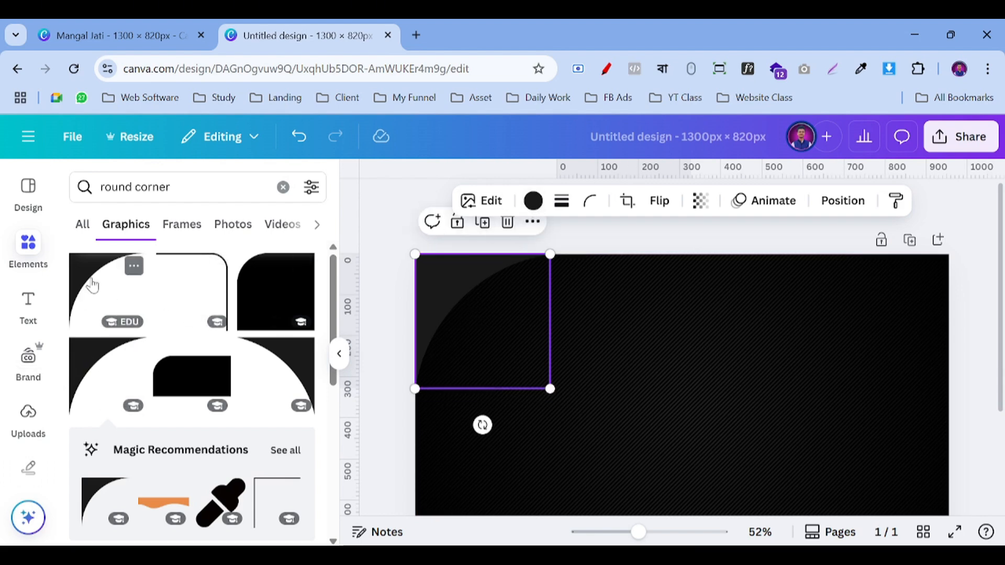
Step: Recolour the corner graphic bright yellow #F4D50A and zoom out to 38% to see the card
left_click(532, 201)
left_click(87, 299)
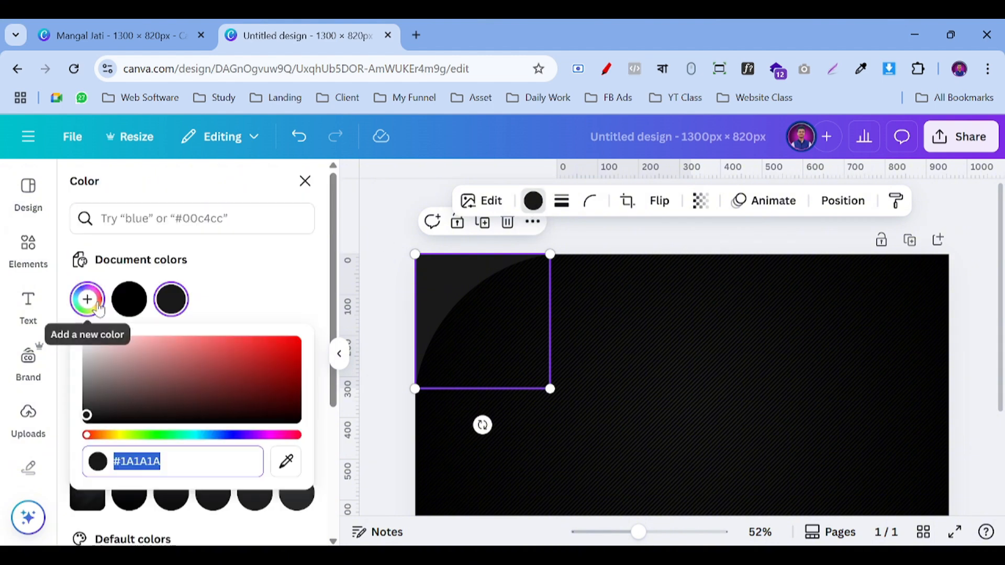
left_click(117, 434)
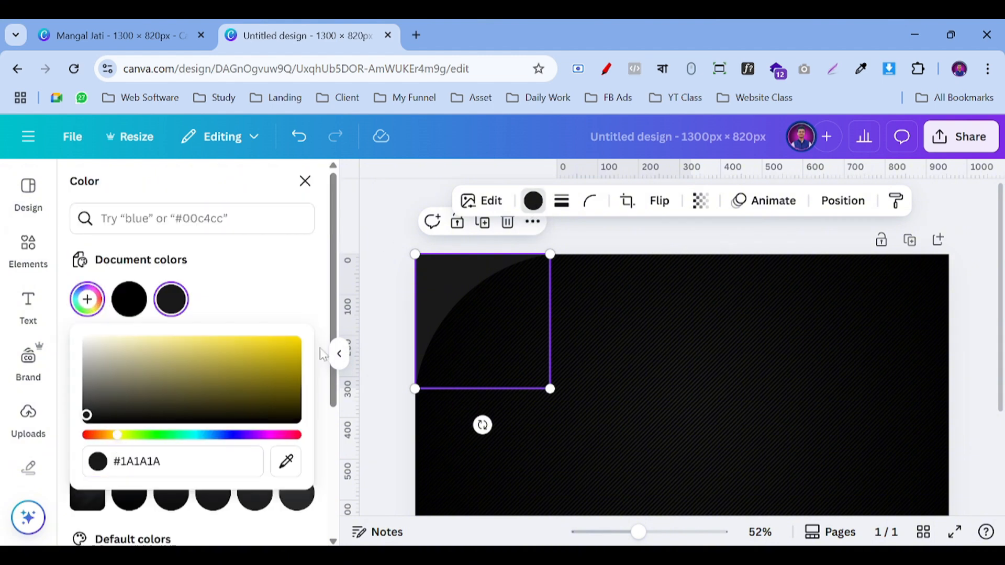
left_click(288, 342)
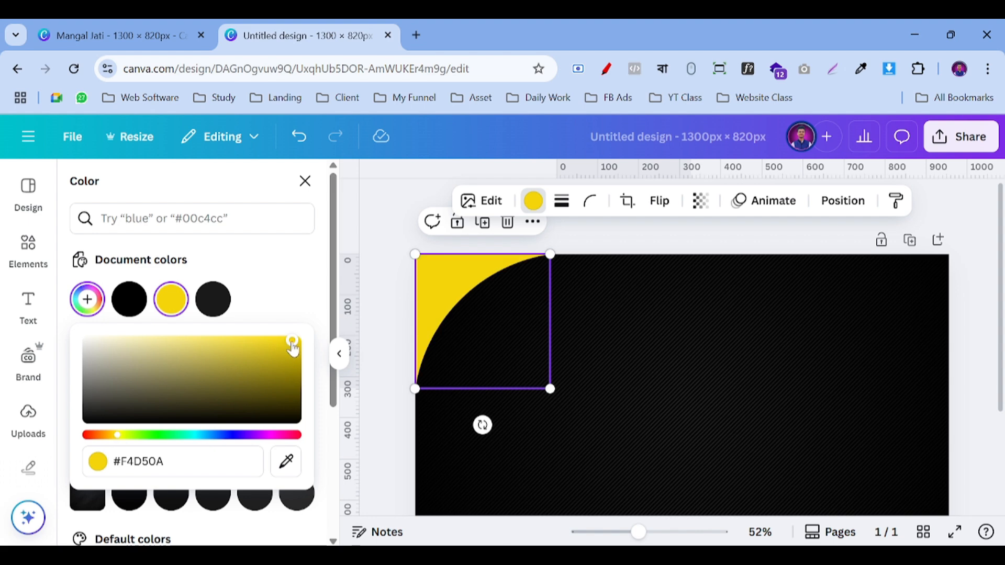
left_click(384, 248)
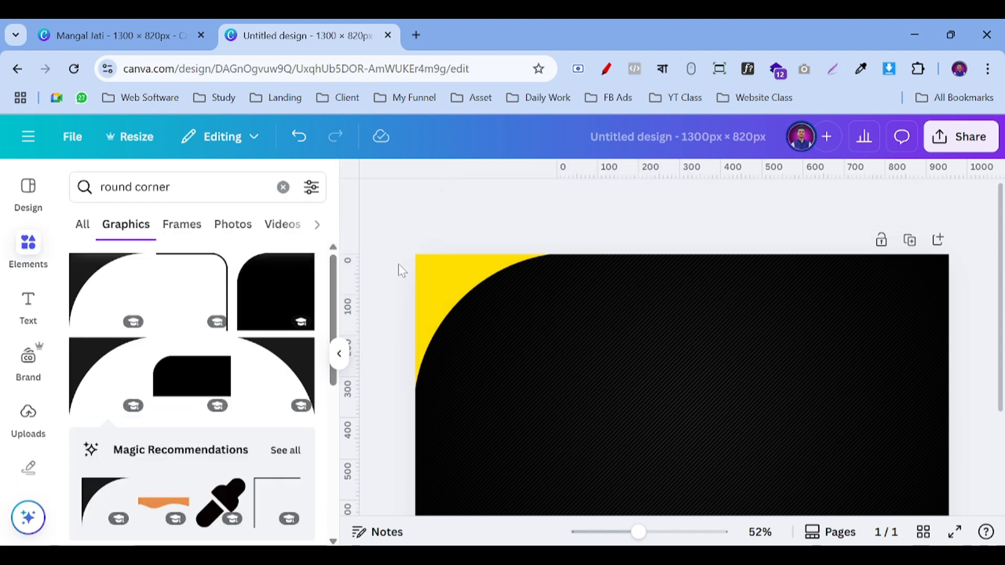
left_click(461, 309)
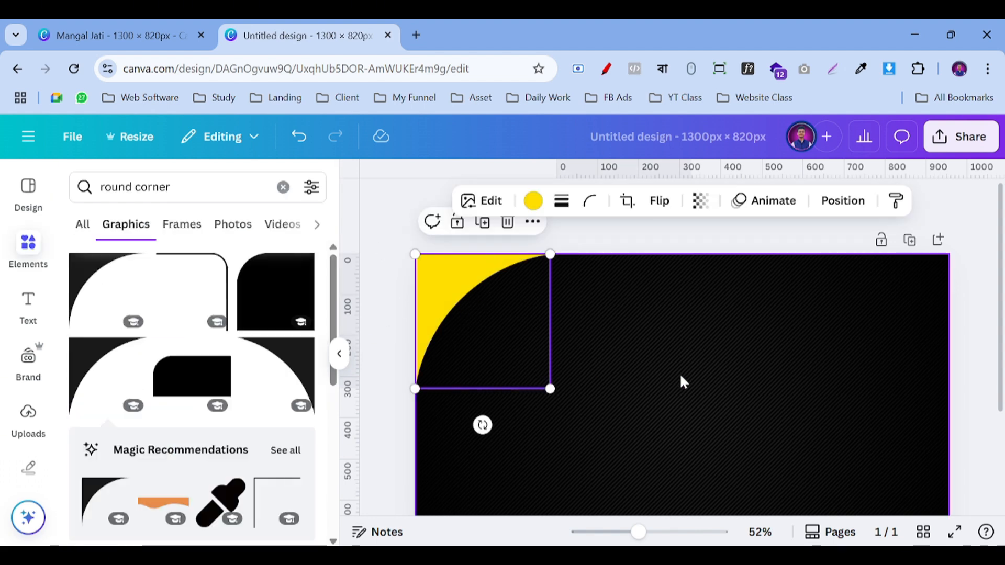
left_click_drag(638, 532, 627, 532)
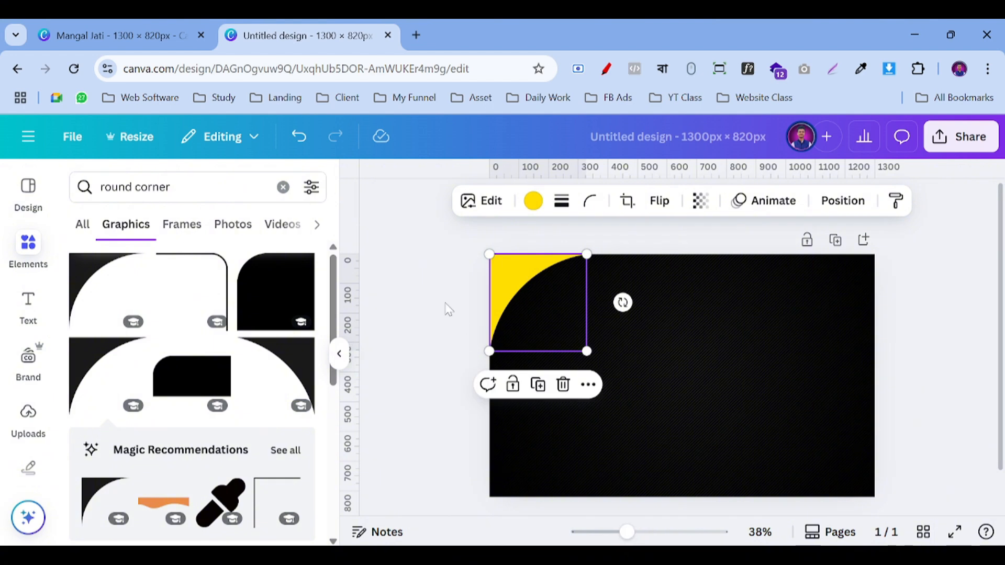
left_click(433, 289)
left_click(518, 299)
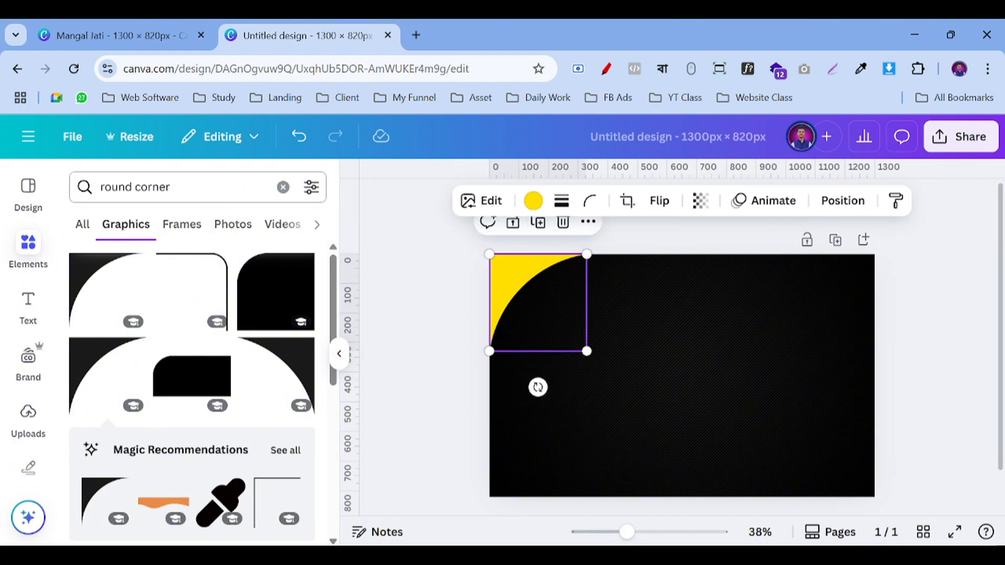
Step: Search Elements for 'corner rounding' and browse the results
triple_click(144, 186)
type("co")
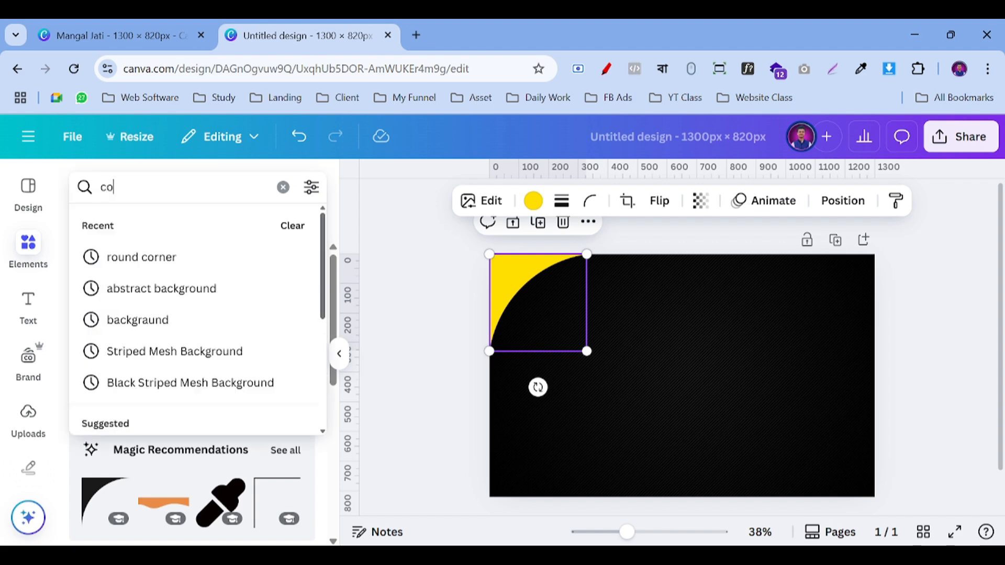
type("rner ro")
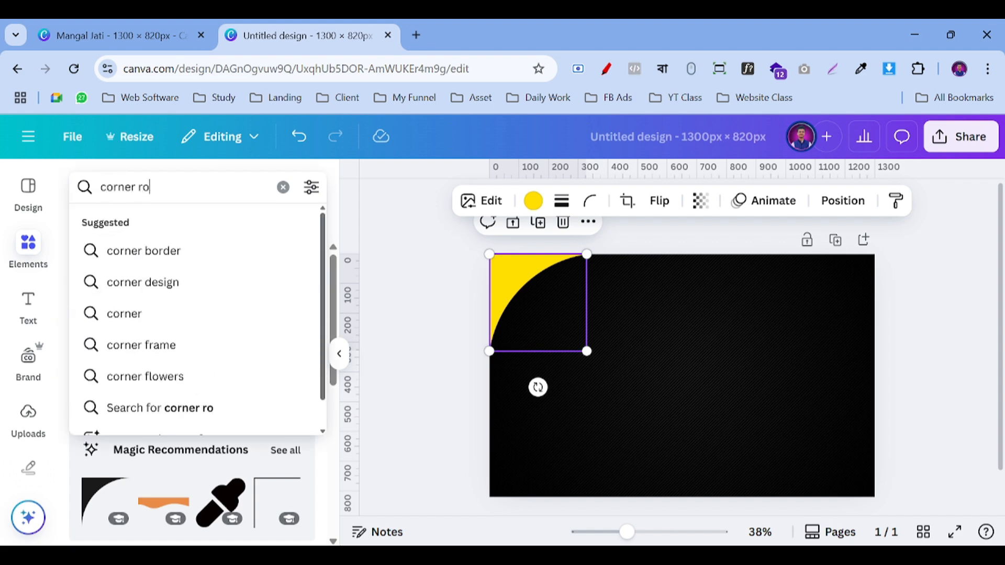
type("unding")
key("Return")
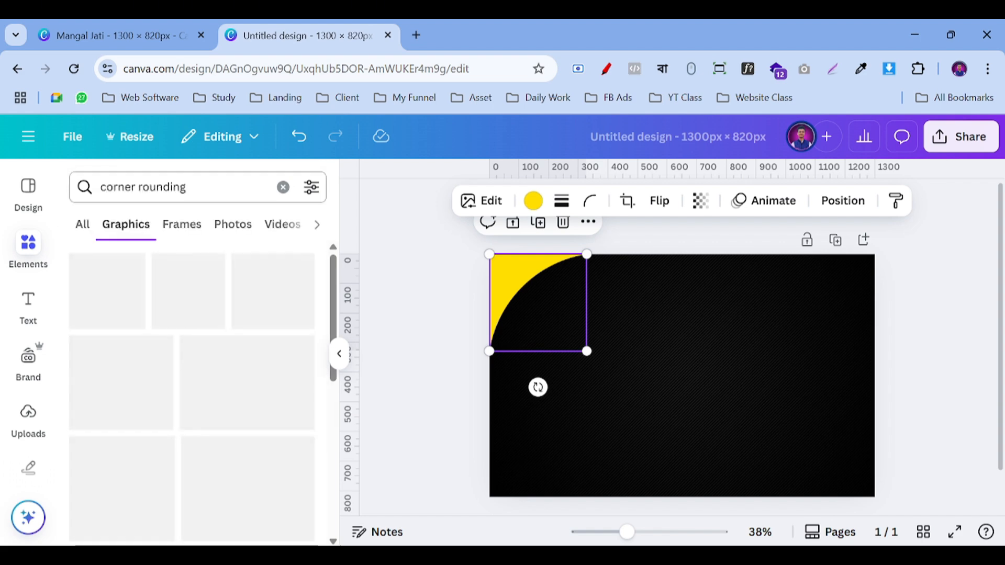
scroll(157, 340, "down", 5)
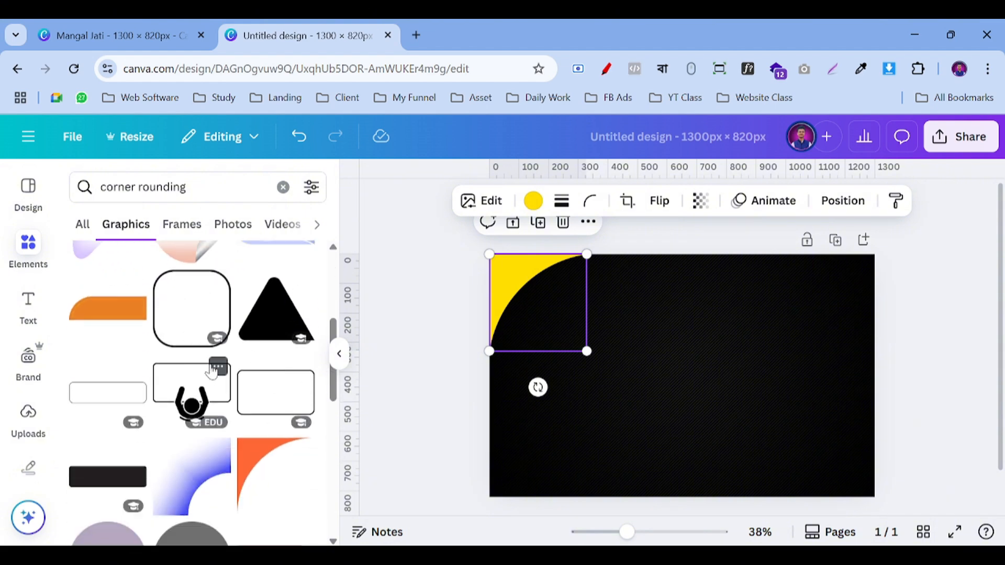
scroll(218, 363, "up", 4)
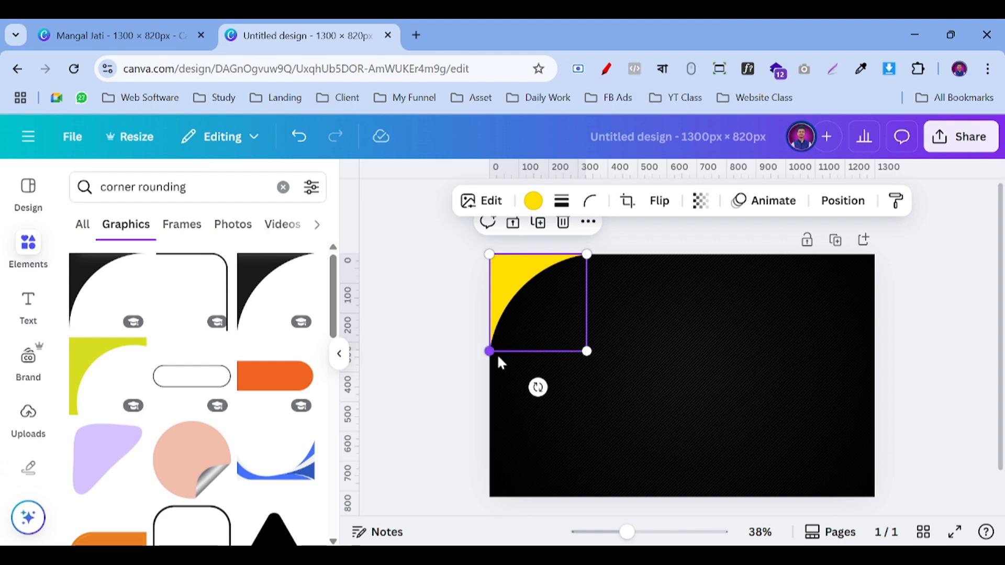
Step: Duplicate the yellow corner, rotate the copy 180° and fit it into the bottom-right corner
left_click(436, 337)
left_click(507, 280)
left_click(542, 231)
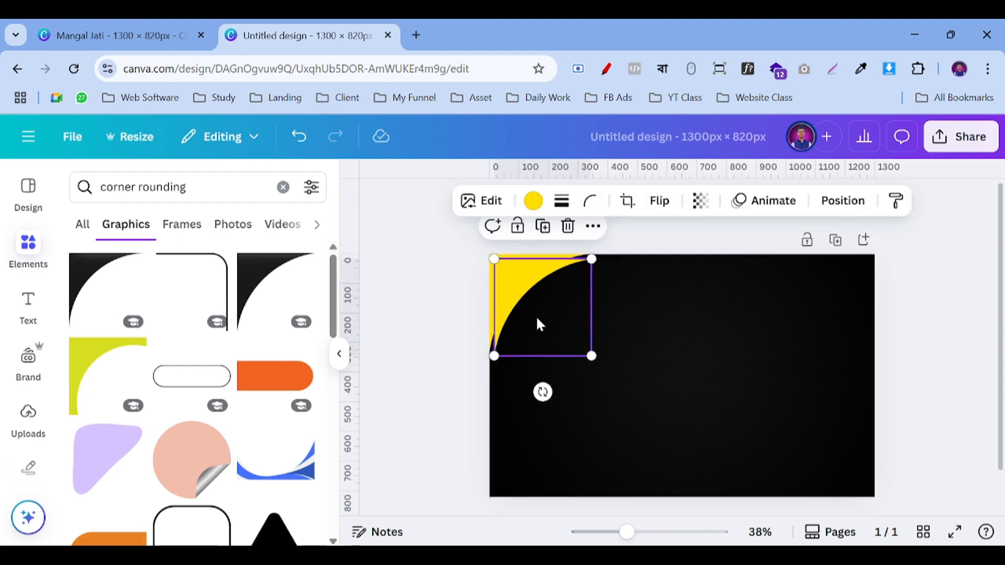
left_click_drag(536, 323, 809, 309)
scroll(830, 471, "down", 1)
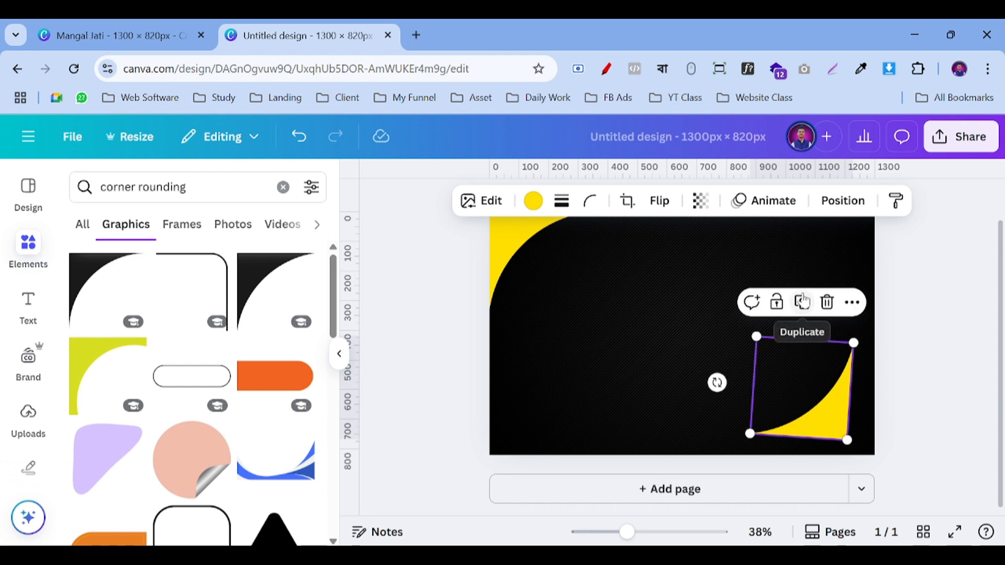
left_click(808, 306)
left_click(823, 402)
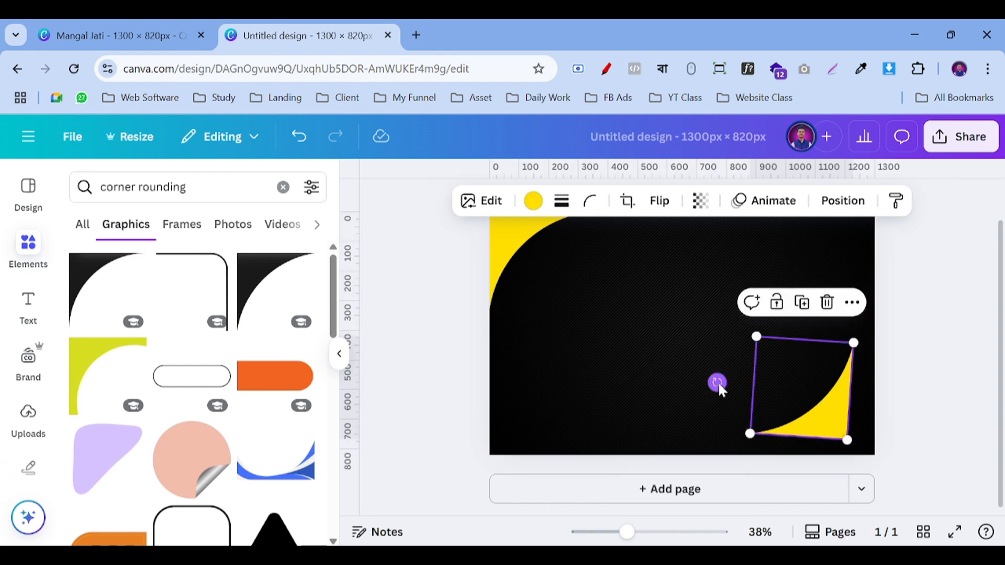
left_click_drag(716, 381, 714, 386)
left_click_drag(806, 389, 838, 417)
left_click(448, 332)
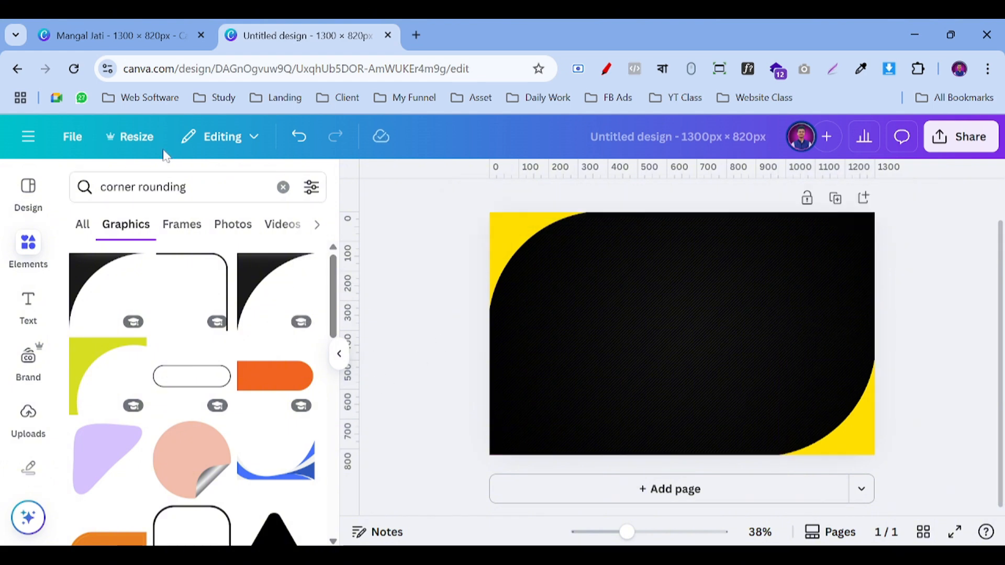
Step: Show rulers via File > Settings, drag a vertical guide to 650 px, and zoom to 52%
left_click(72, 136)
left_click(116, 324)
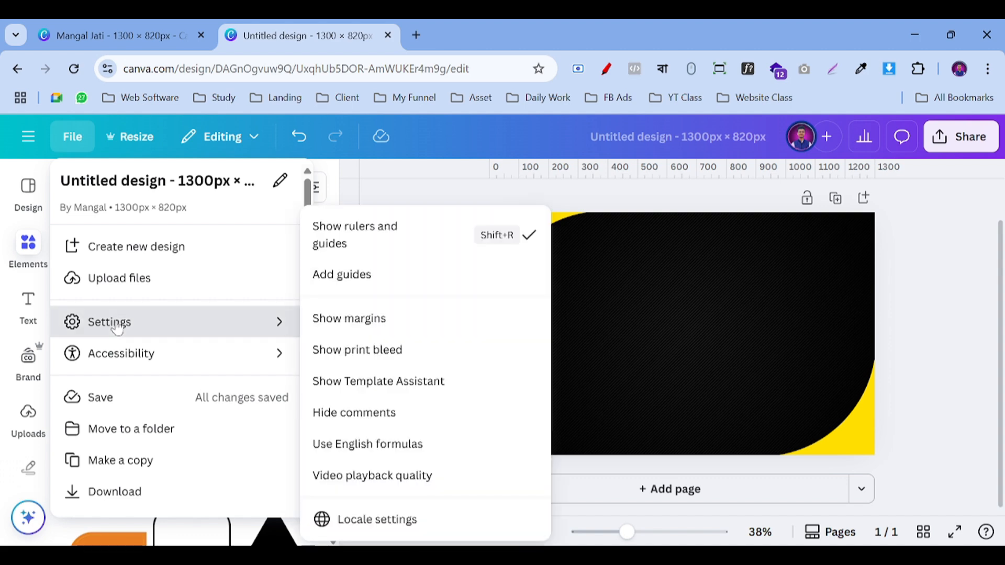
left_click(354, 236)
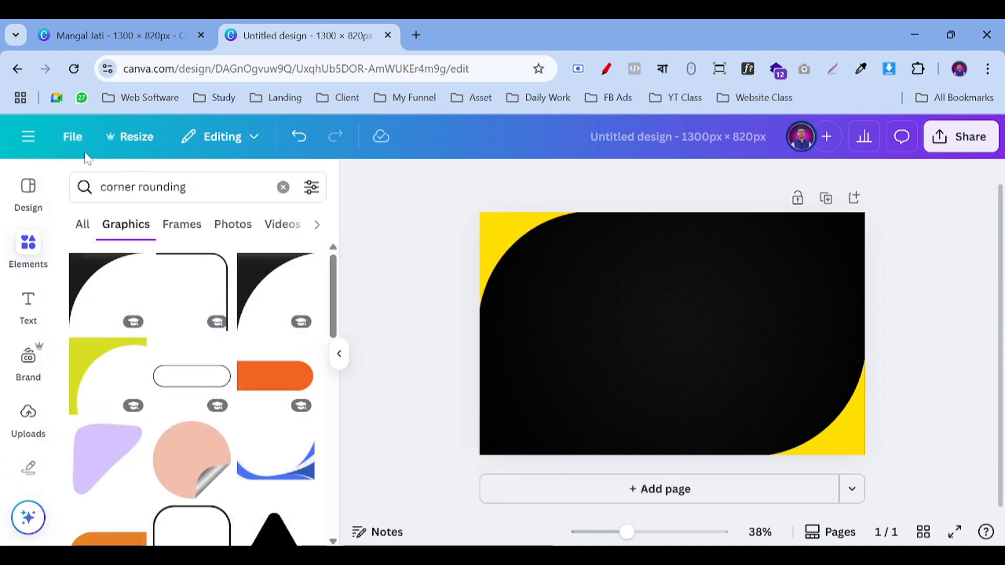
left_click(72, 137)
left_click(127, 323)
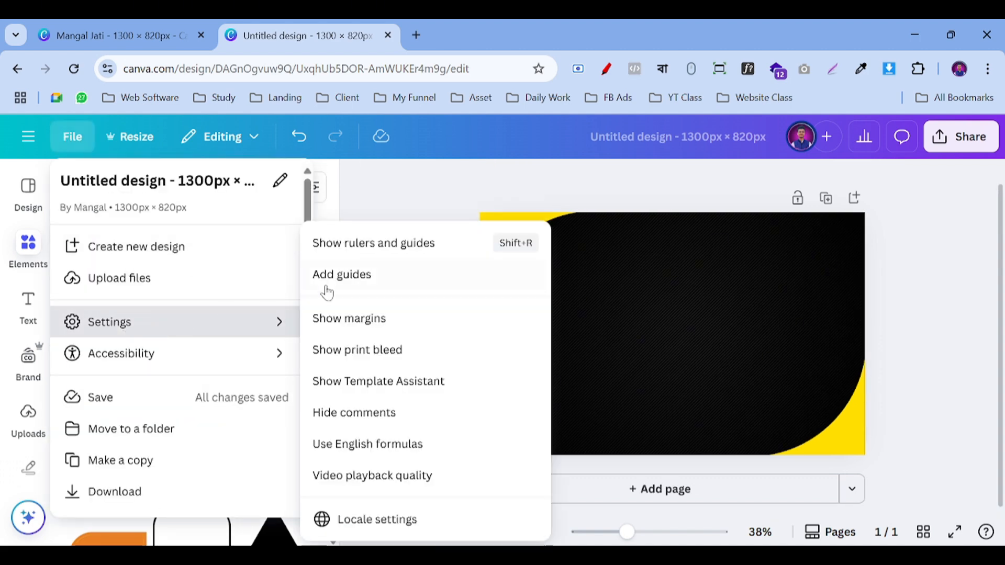
left_click(385, 244)
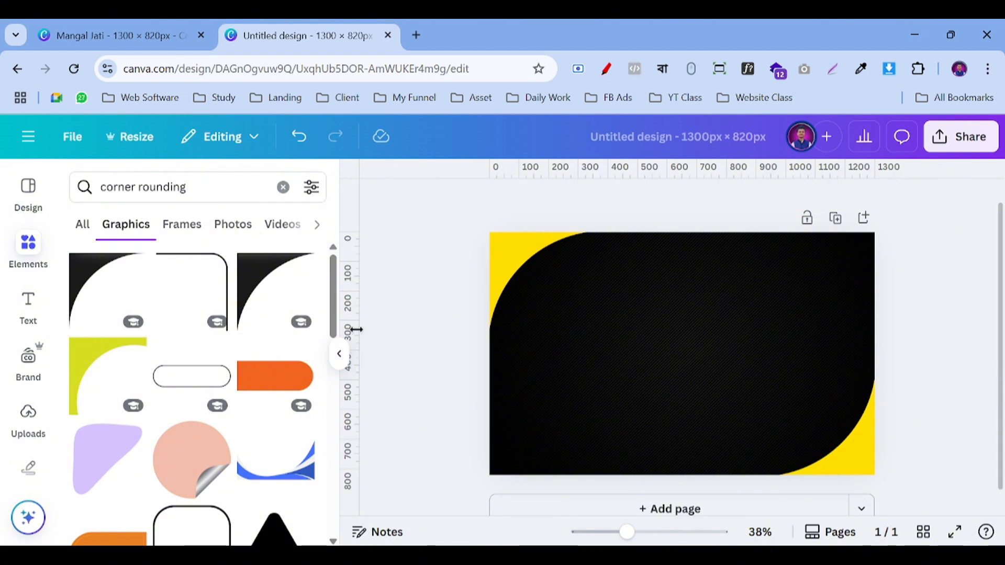
left_click_drag(359, 334, 682, 384)
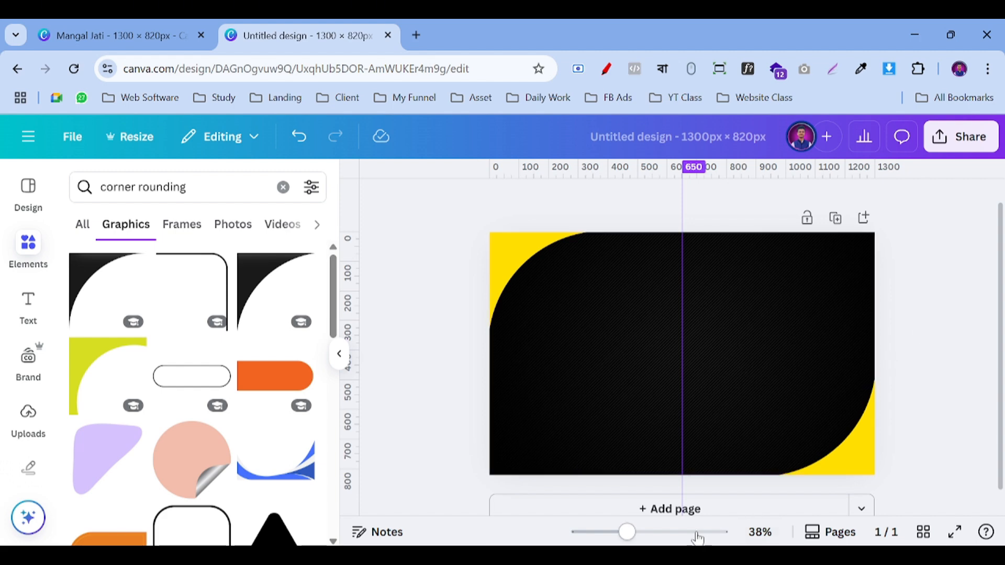
left_click(639, 533)
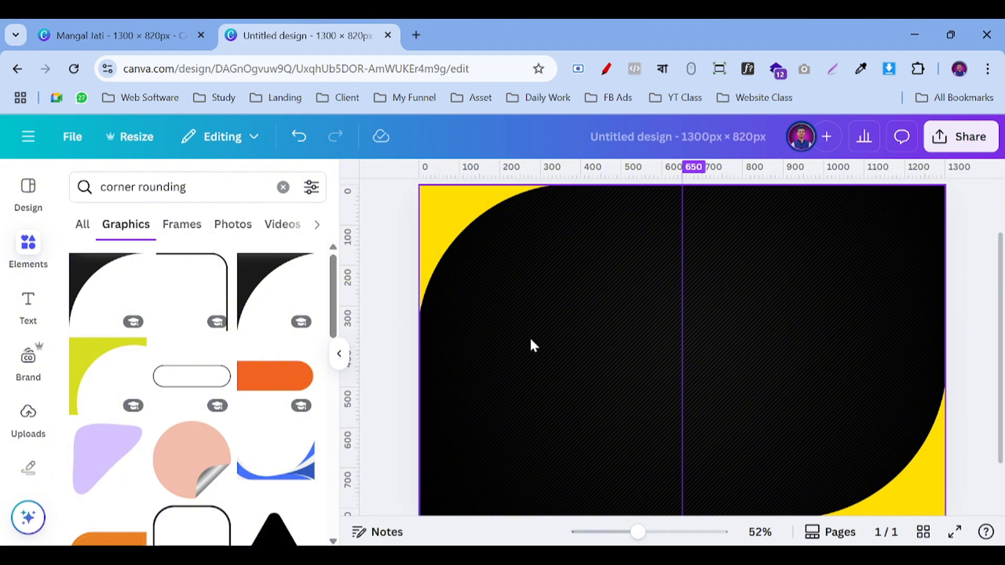
left_click(26, 313)
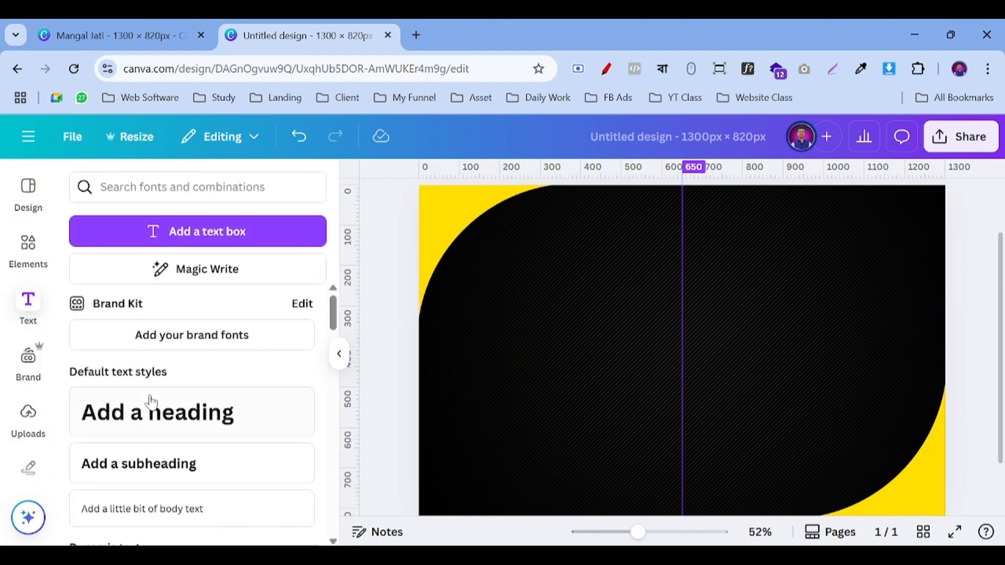
left_click(132, 416)
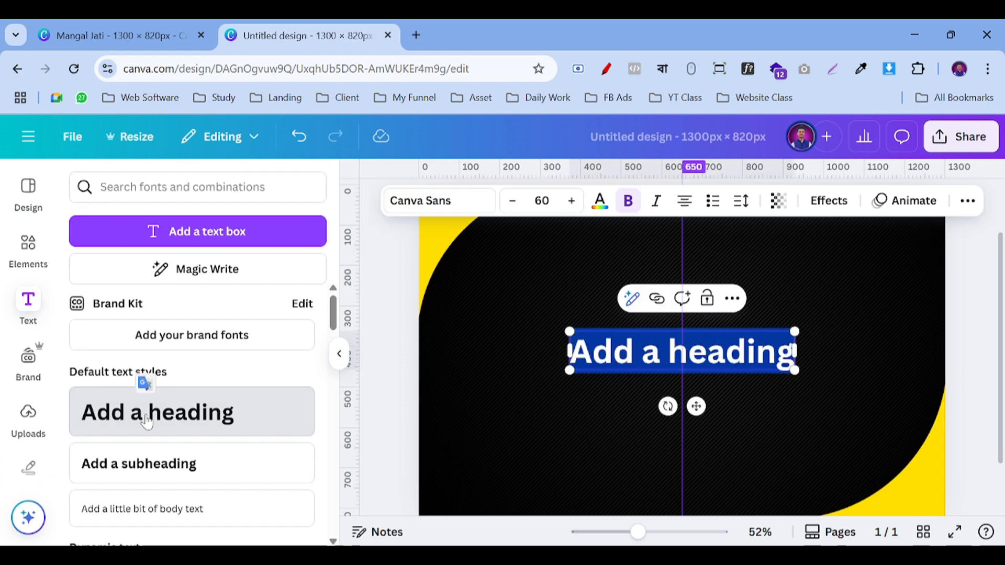
left_click_drag(695, 406, 572, 407)
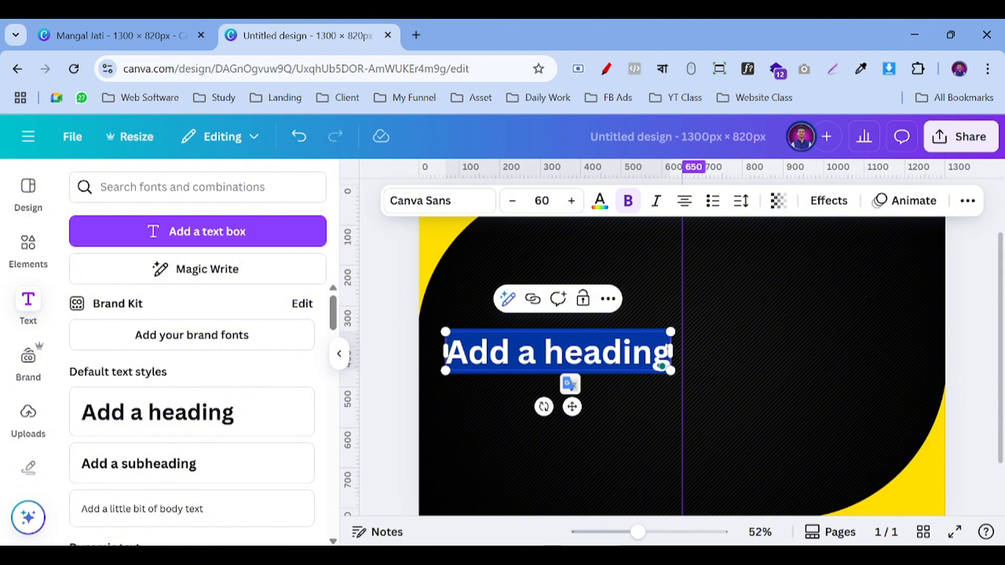
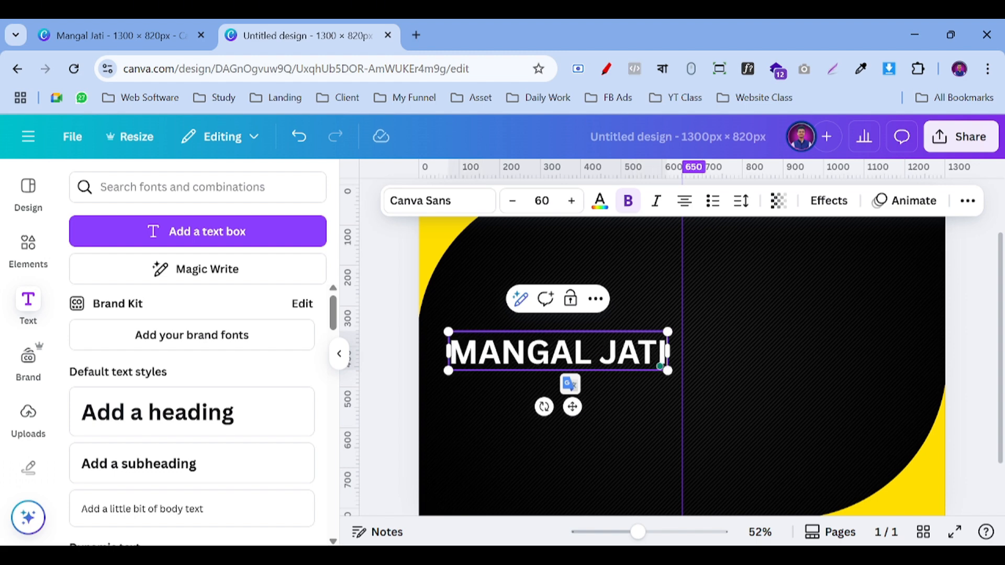
left_click(399, 338)
left_click(542, 361)
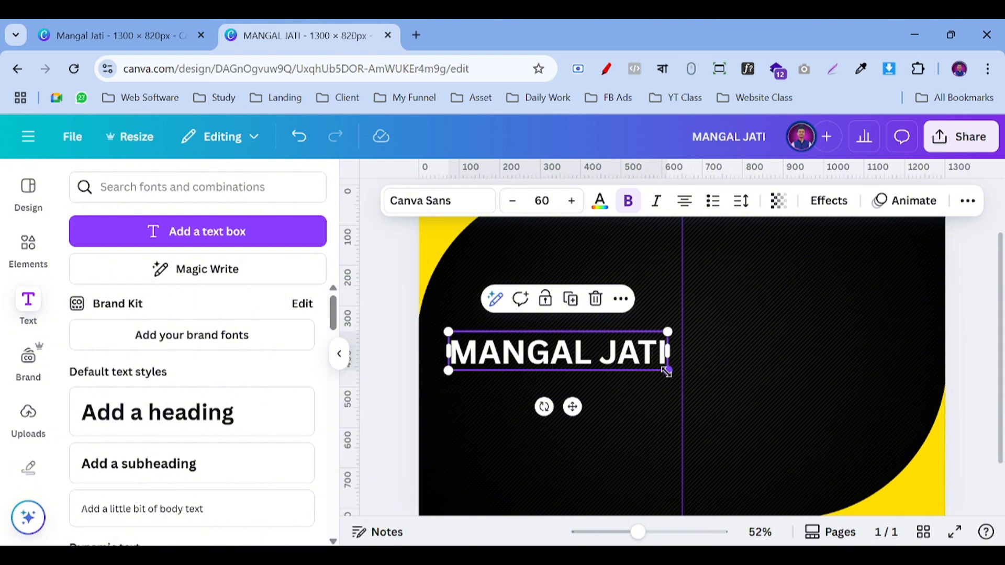
left_click_drag(667, 371, 624, 362)
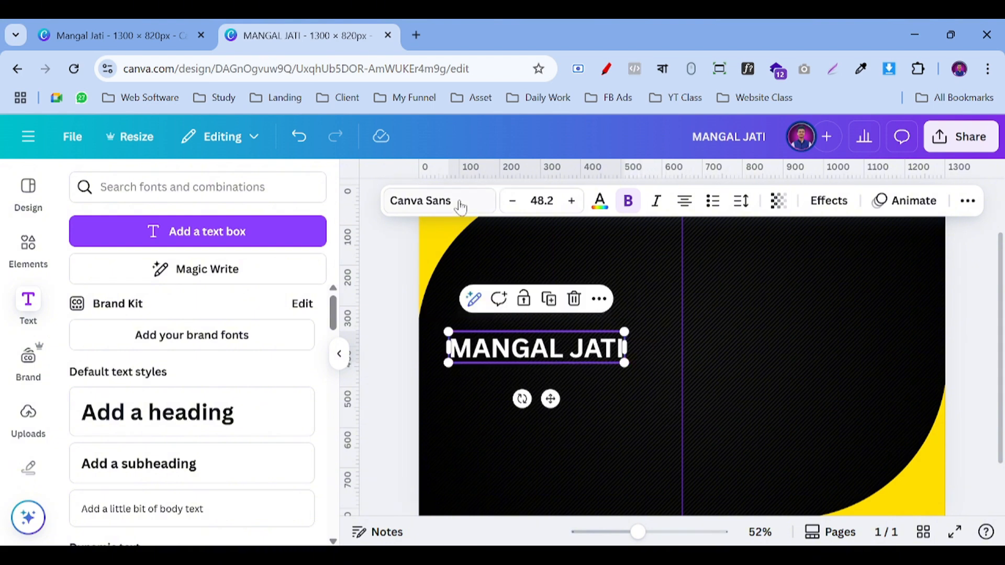
Step: Try heading sizes 28 and 36, then check the reference card's title and subtitle sizes
left_click(542, 201)
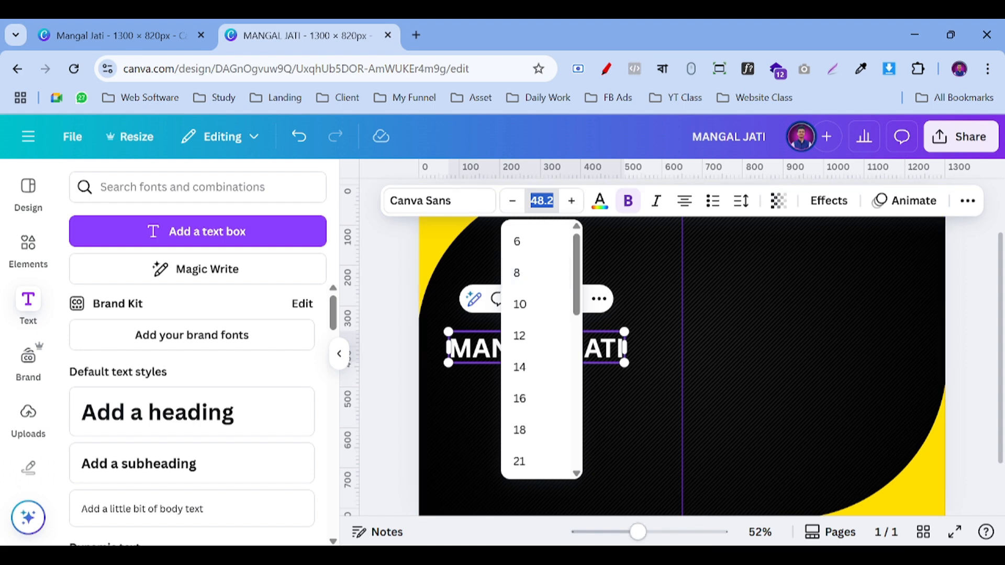
key("alt+Tab")
key("alt+Tab")
scroll(534, 408, "down", 2)
scroll(534, 408, "down", 3)
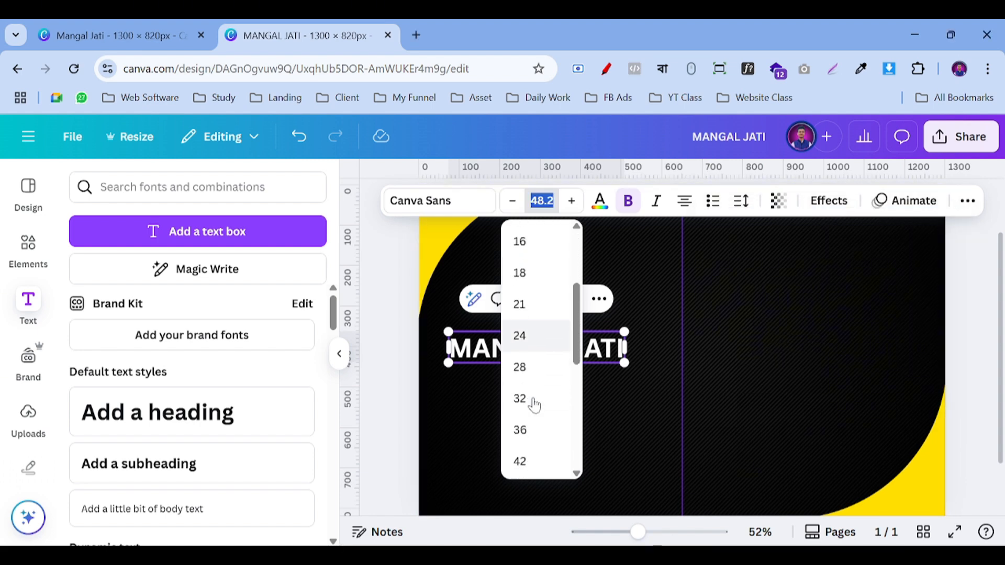
left_click(532, 361)
left_click(542, 201)
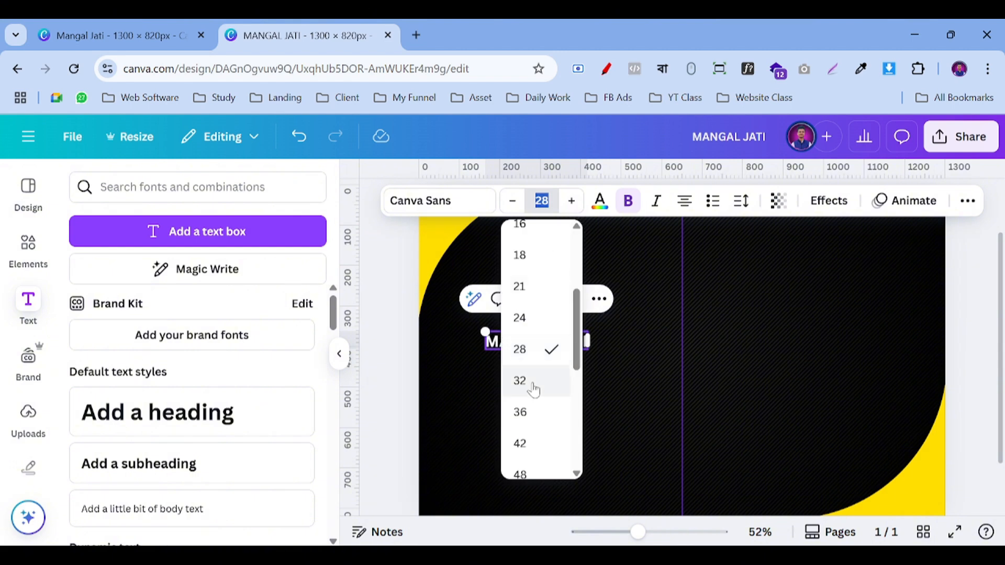
left_click(531, 413)
left_click(120, 35)
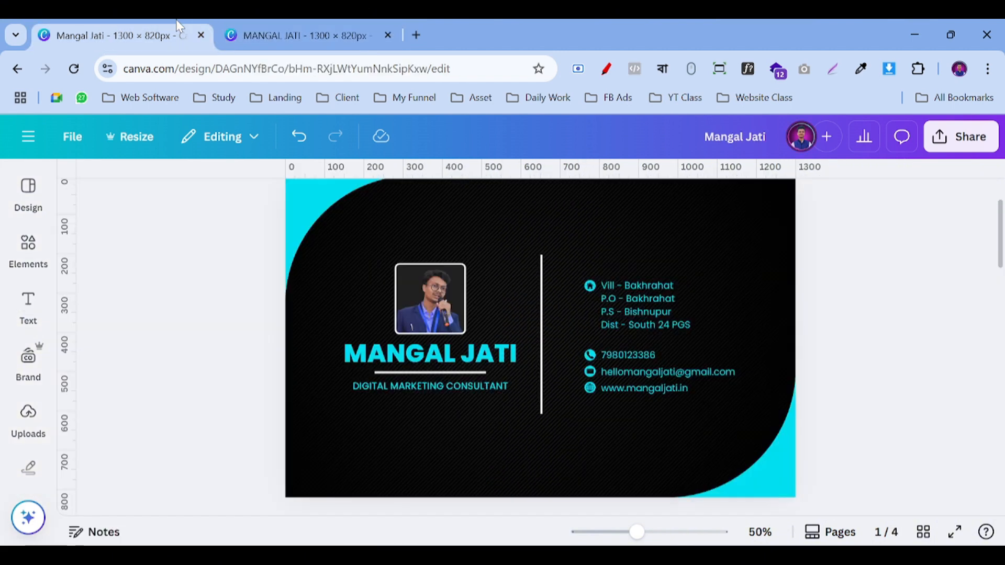
left_click(440, 348)
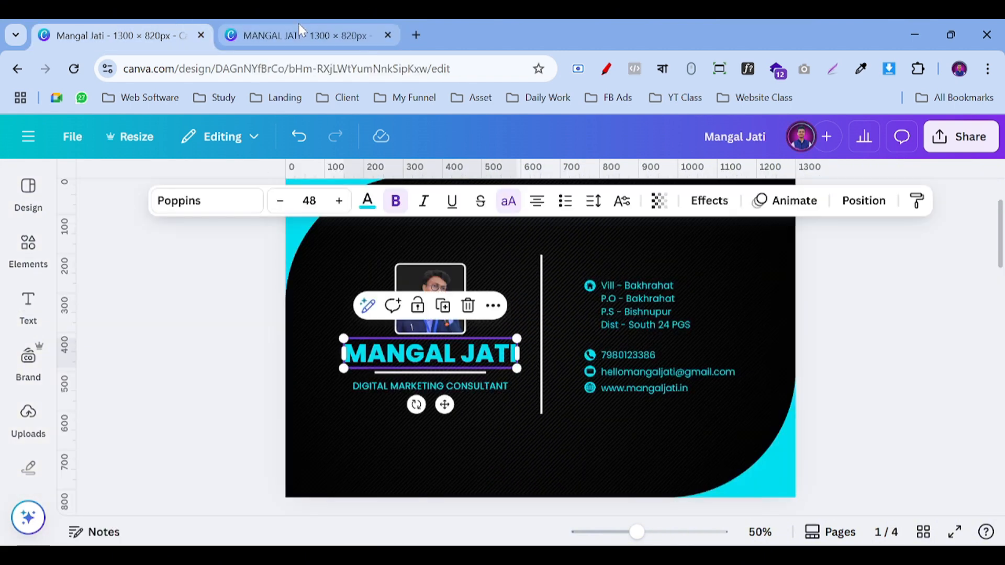
left_click(404, 386)
left_click(279, 35)
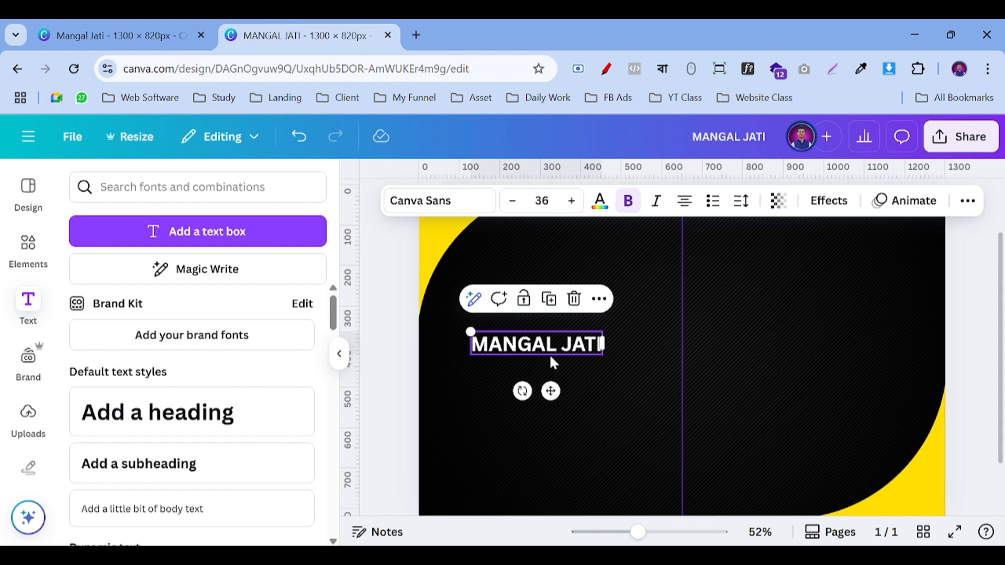
left_click(542, 200)
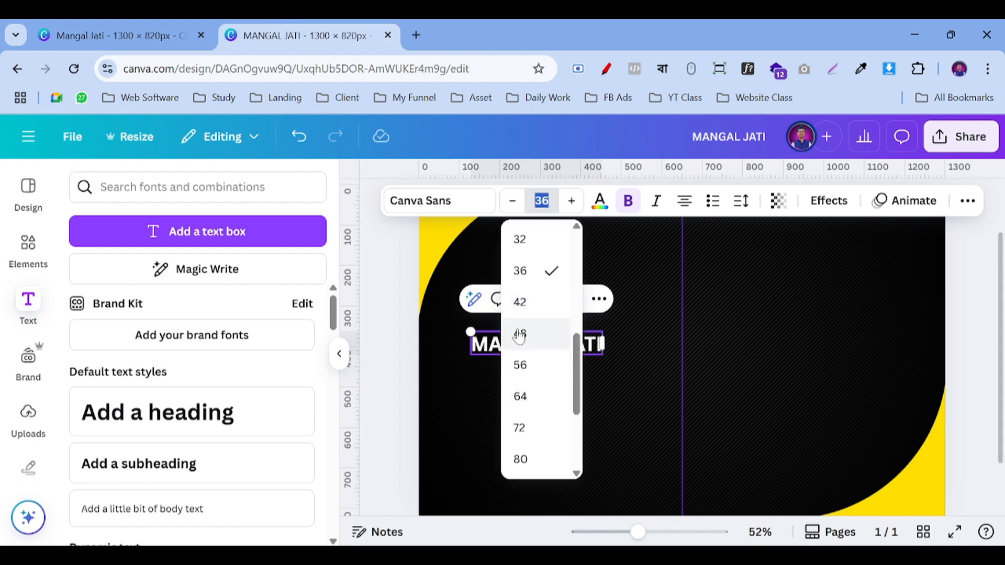
left_click(519, 335)
left_click(372, 357)
left_click(528, 364)
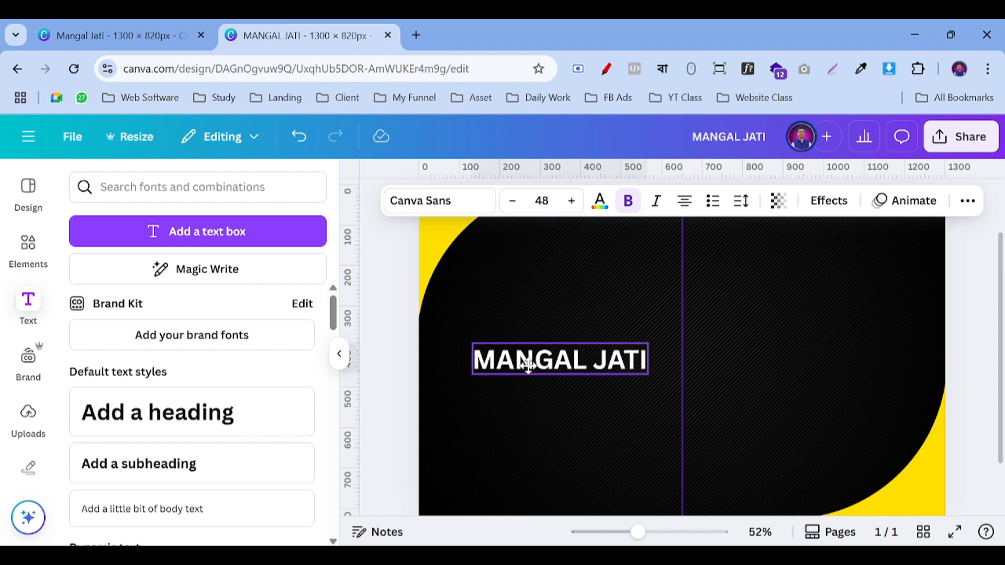
mouse_move(528, 364)
left_mouse_down()
mouse_move(529, 357)
mouse_move(508, 355)
mouse_move(515, 364)
left_mouse_up()
Step: Change the heading font to Poppins Bold from the recently used fonts
left_click(418, 200)
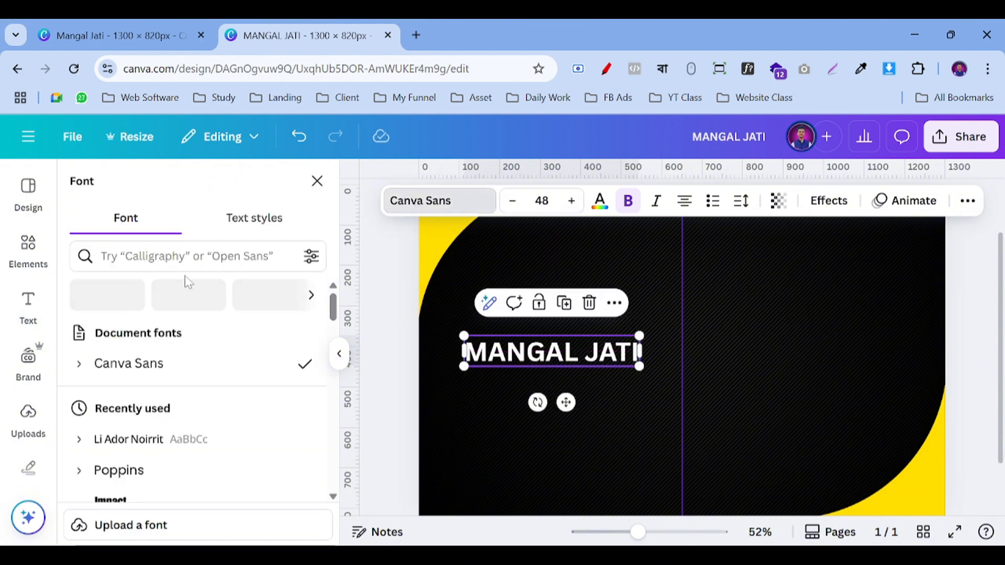
scroll(148, 382, "down", 3)
scroll(139, 381, "up", 2)
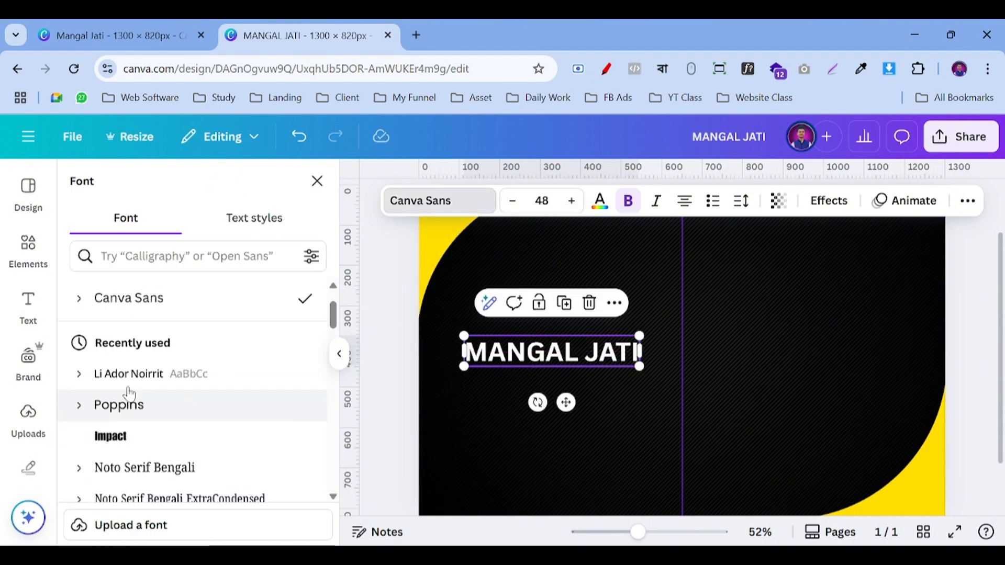
scroll(130, 393, "up", 2)
left_click(79, 470)
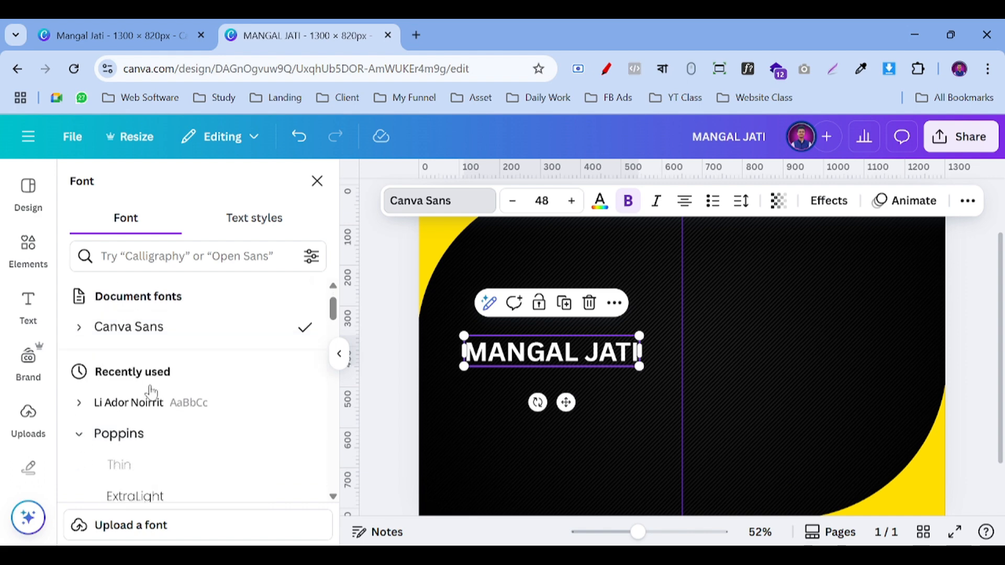
scroll(151, 392, "down", 3)
left_click(152, 464)
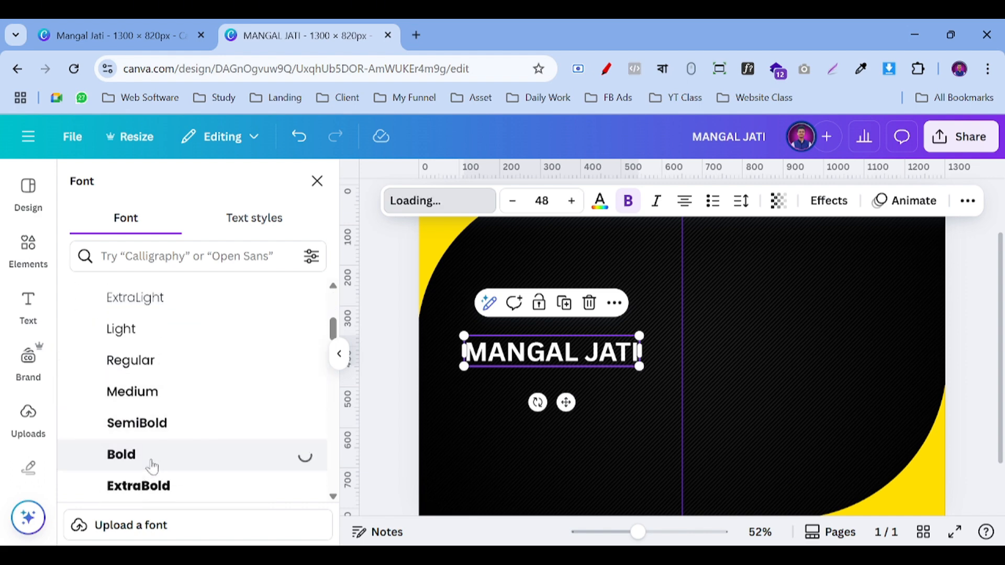
Step: Compare the ExtraBold, Black and SemiBold weights, then settle on Poppins Bold
scroll(159, 396, "down", 2)
left_click(153, 421)
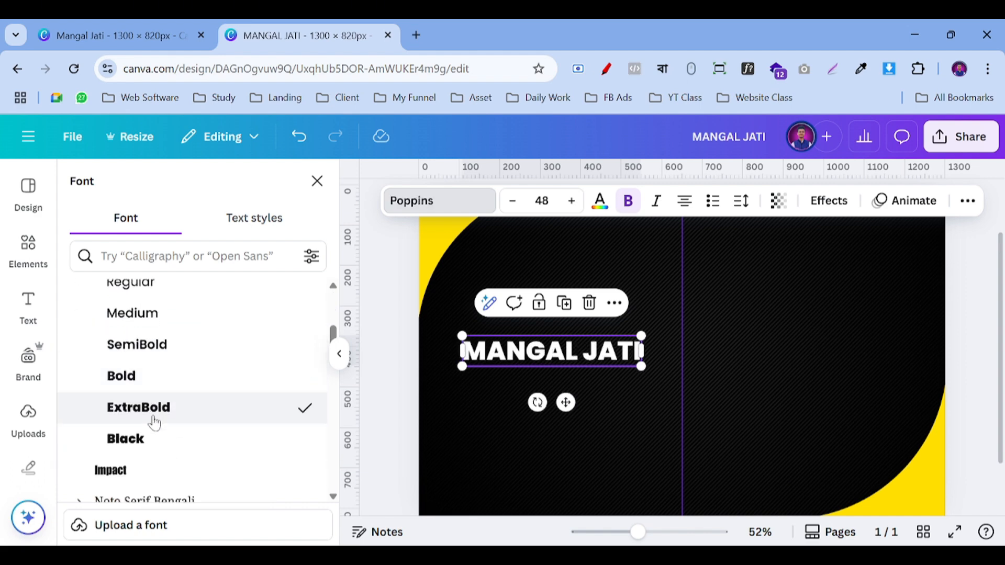
left_click(164, 444)
left_click(168, 414)
left_click(163, 386)
left_click(150, 351)
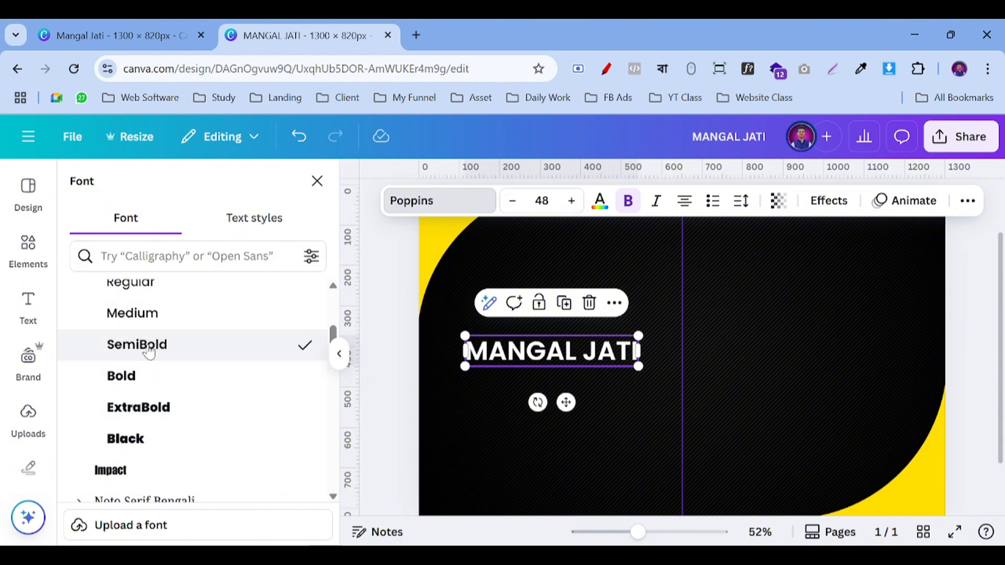
left_click(151, 388)
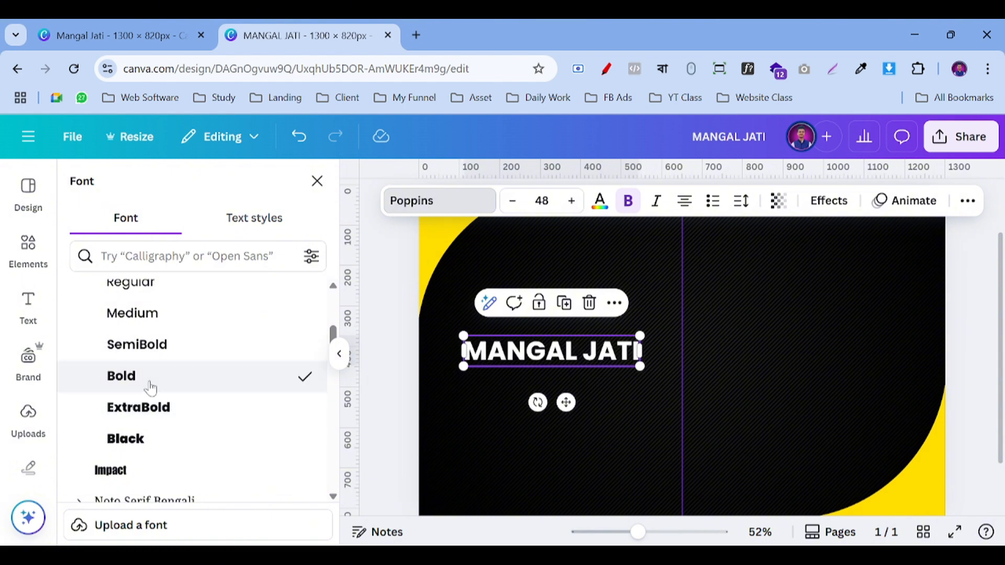
scroll(176, 381, "up", 5)
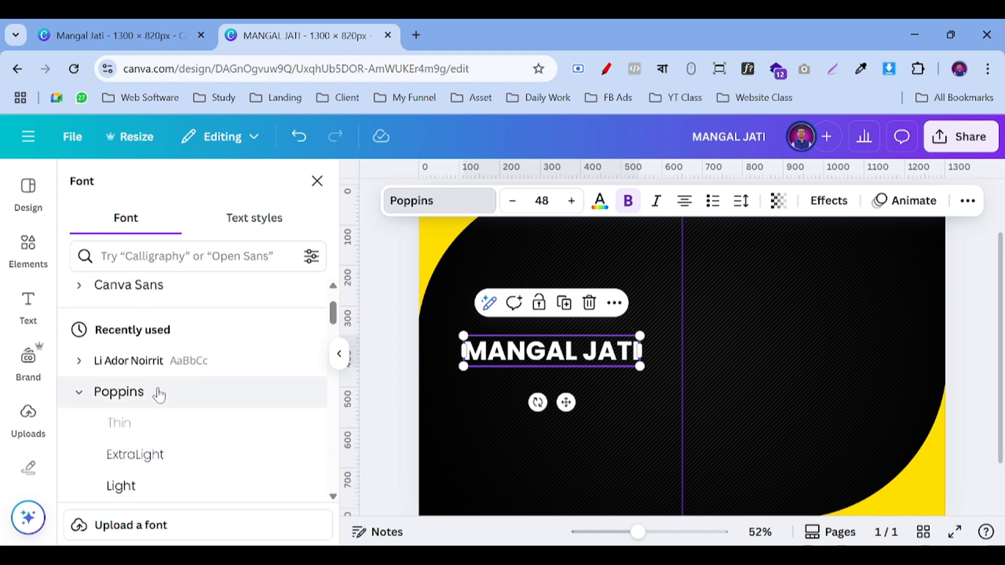
left_click(79, 397)
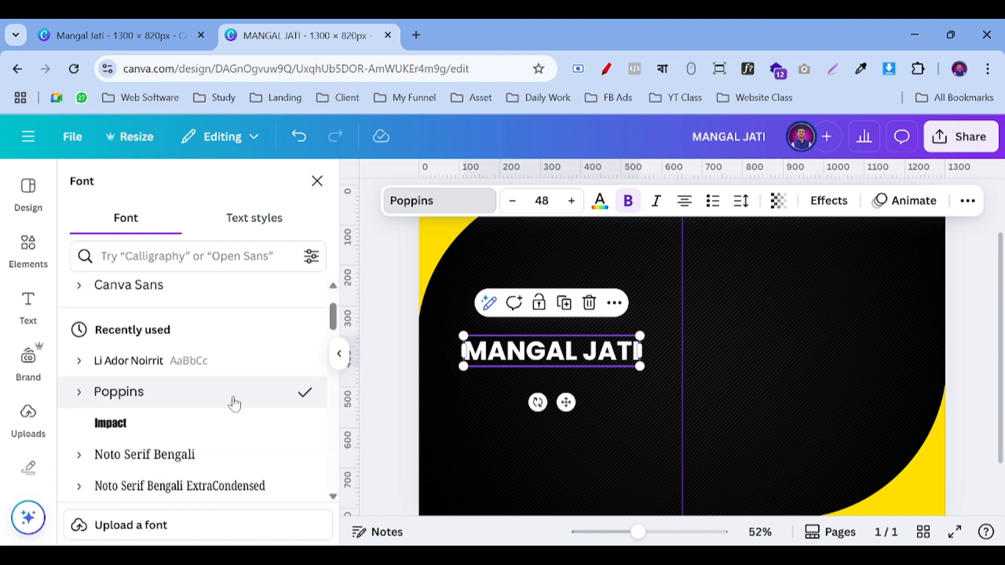
left_click(395, 370)
left_click(559, 364)
left_click(565, 304)
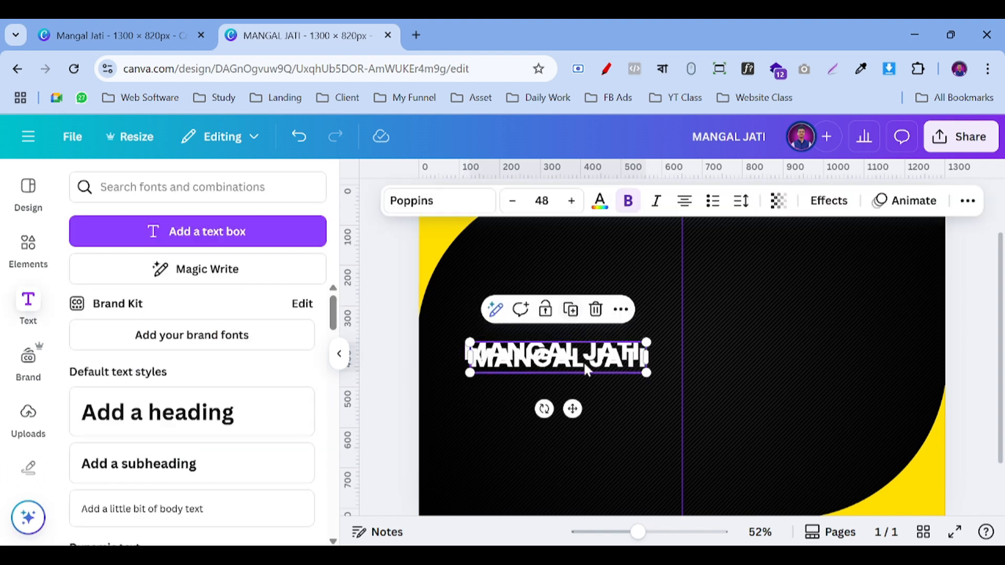
left_click_drag(572, 361, 569, 412)
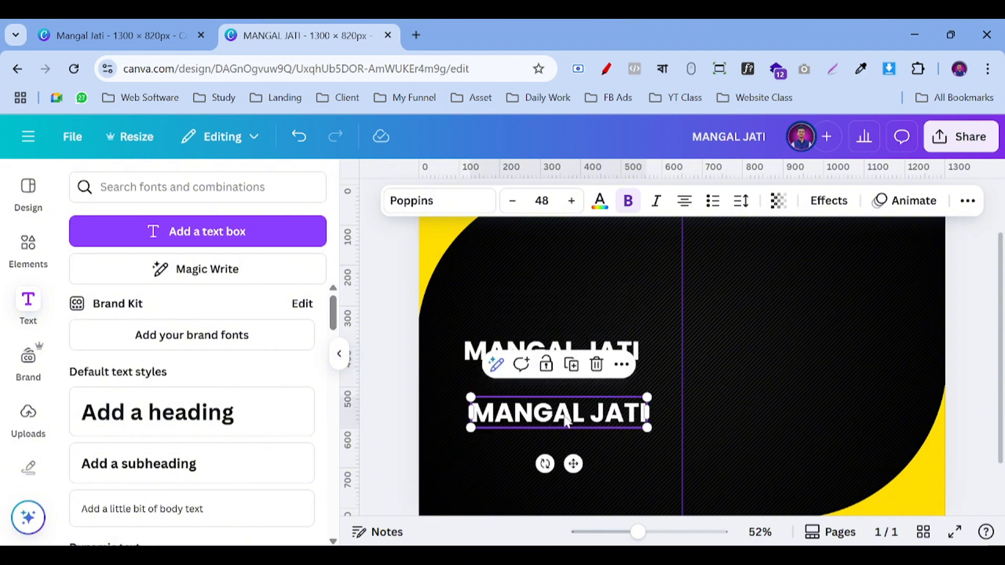
left_click(396, 358)
left_click_drag(550, 360, 556, 351)
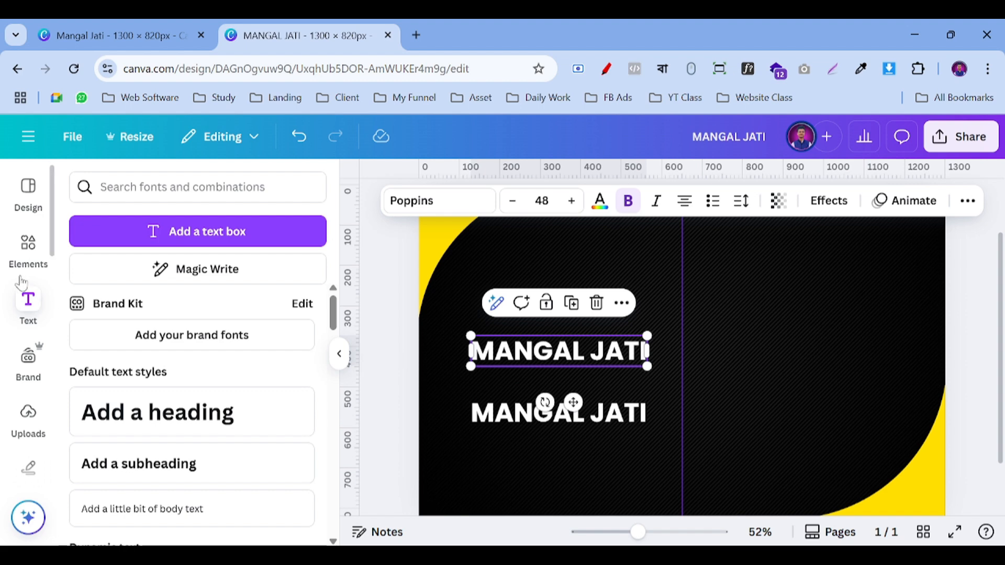
Step: Replace the 'corner rounding' element search with a search for 'shape'
left_click(29, 256)
left_click(29, 264)
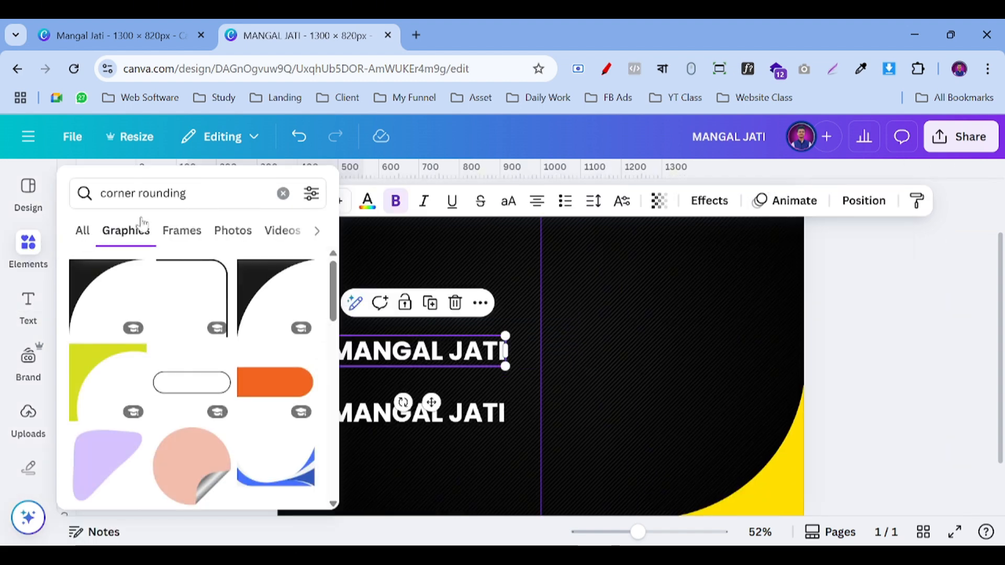
left_click(284, 193)
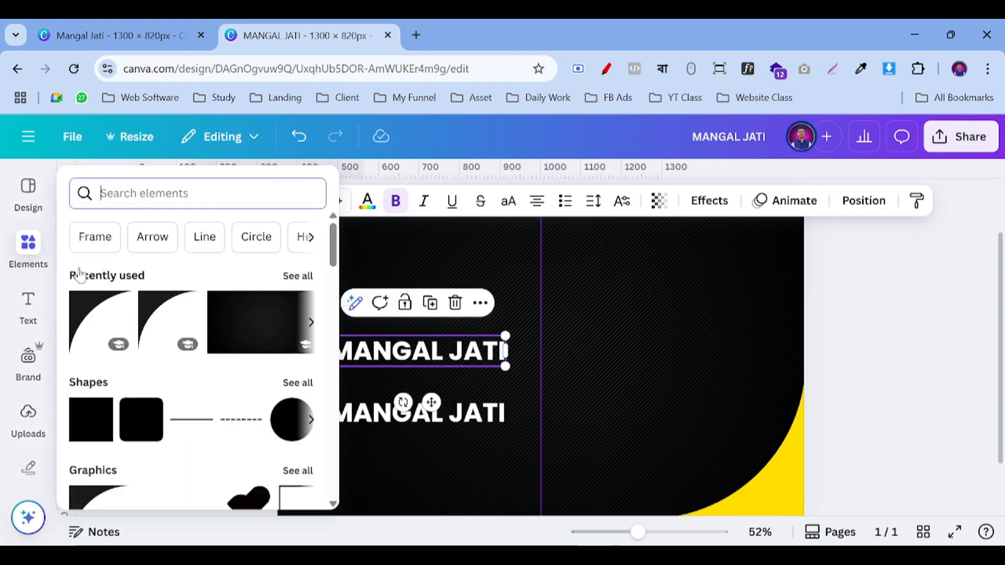
type("shape")
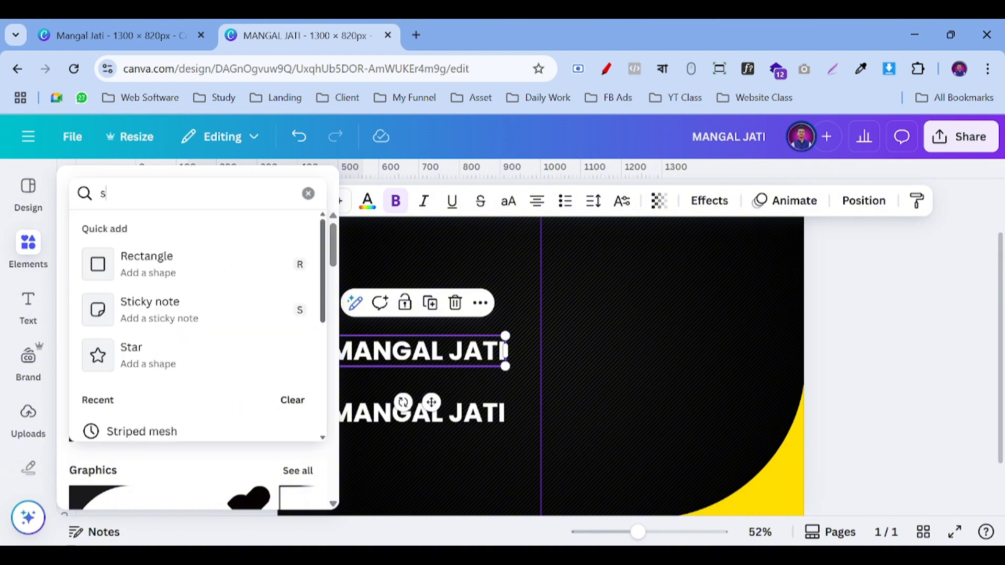
key("Return")
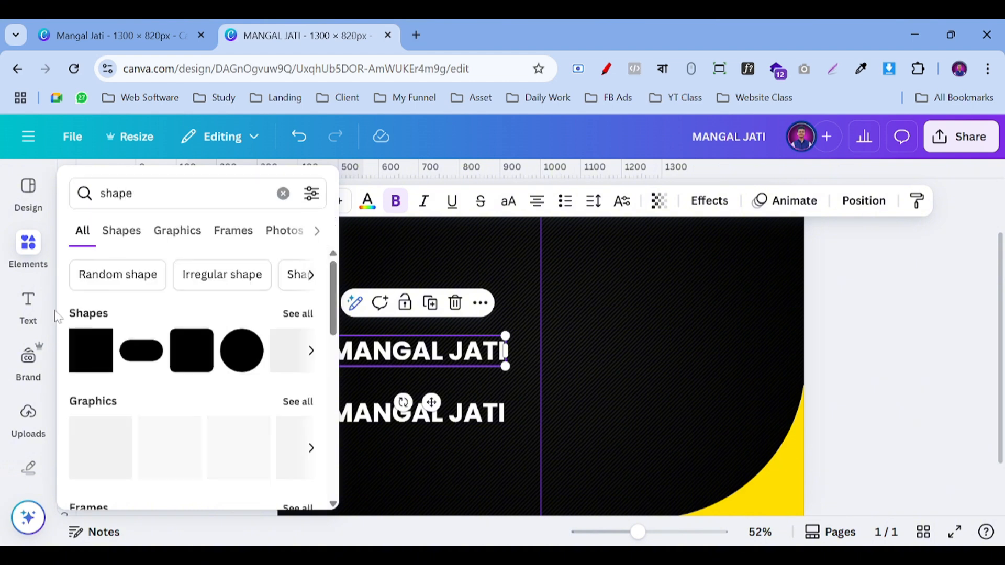
left_click(28, 307)
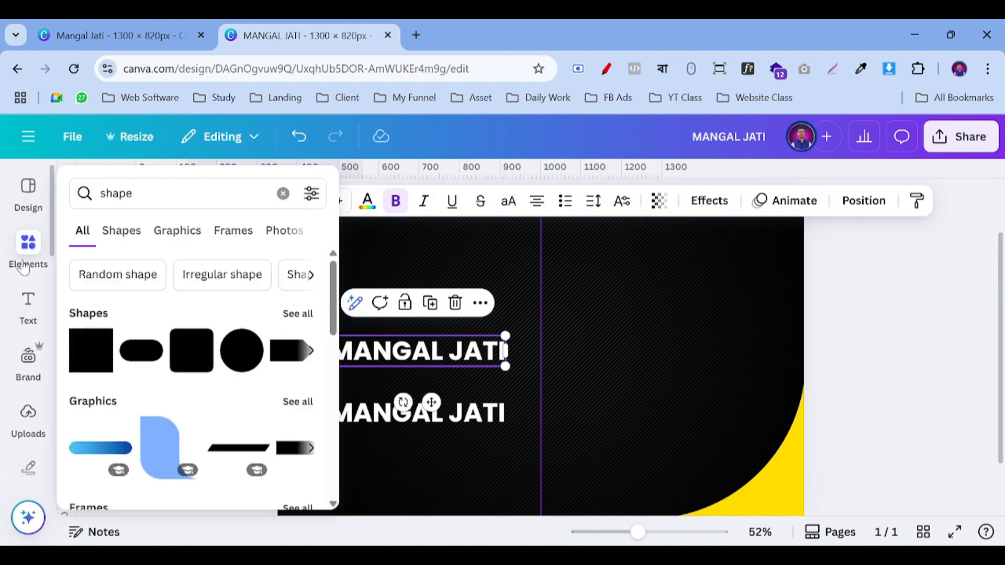
left_click(27, 264)
left_click(100, 338)
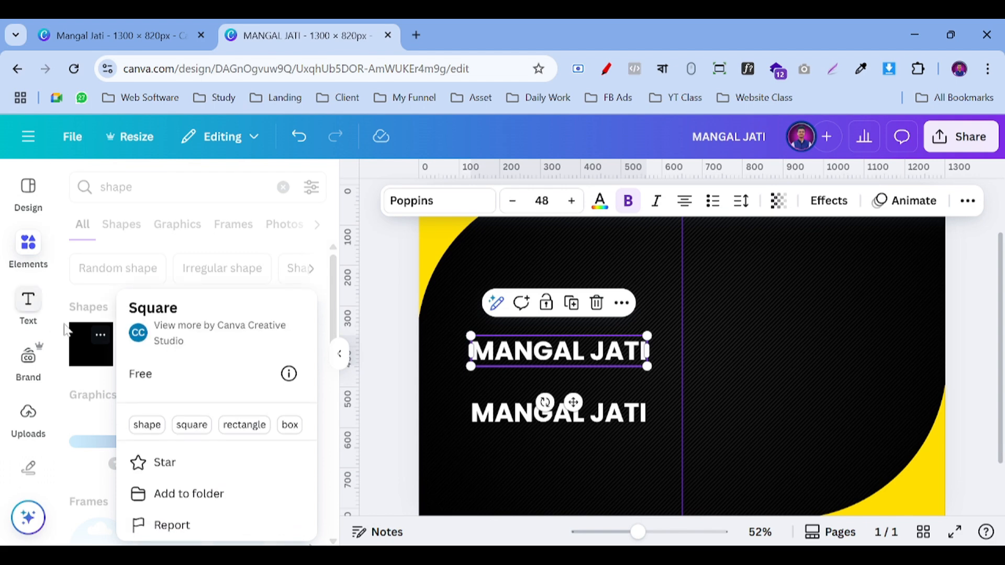
Step: Add a square, flatten it into a white bar about 277 wide under the title
left_click(85, 359)
left_click(87, 356)
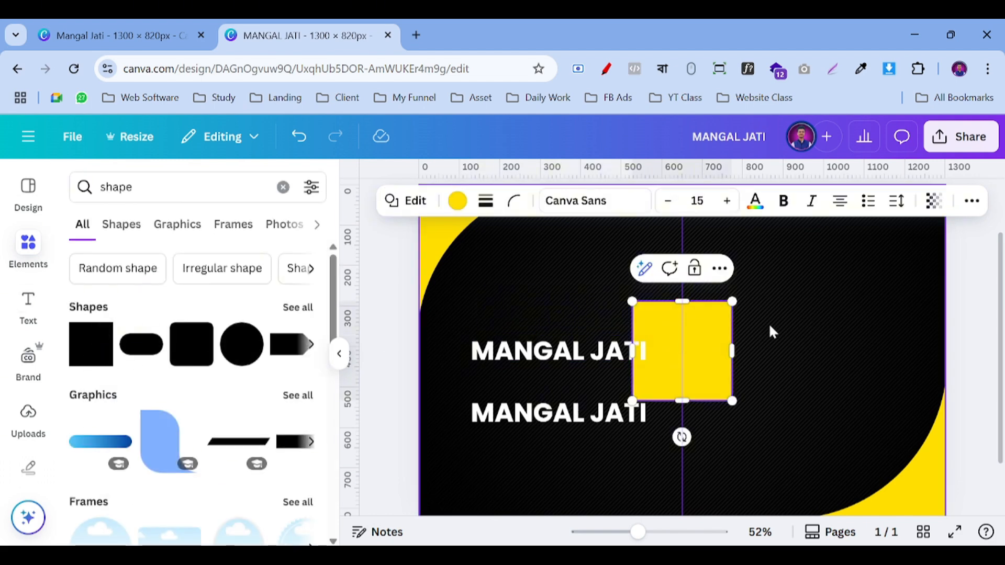
left_click(341, 360)
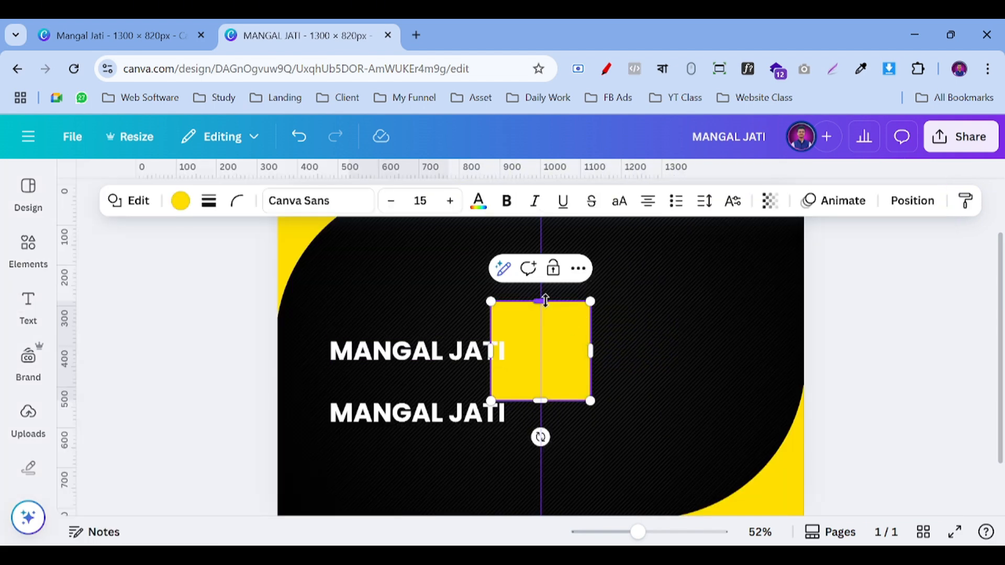
left_click_drag(541, 299, 565, 413)
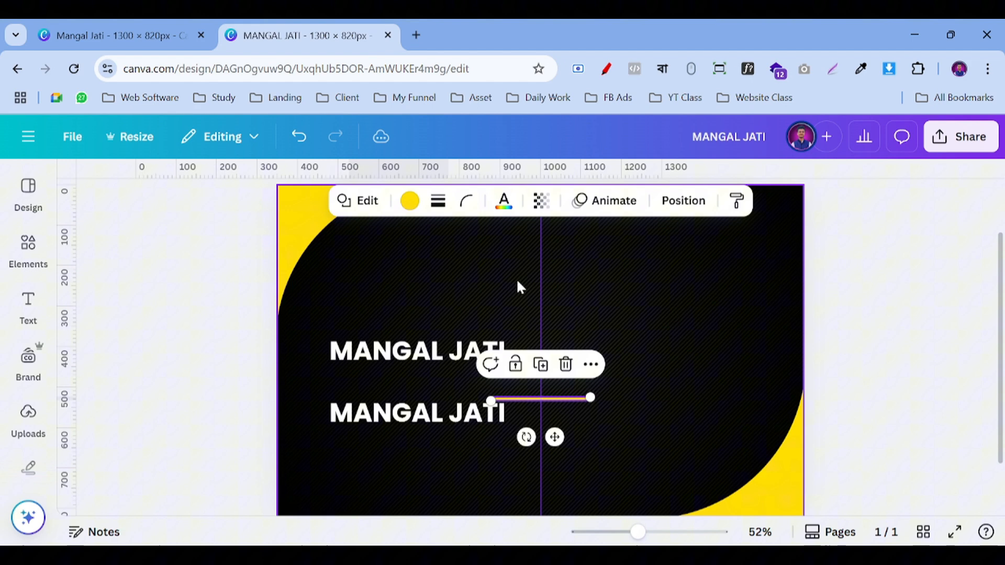
left_click(410, 200)
left_click(255, 362)
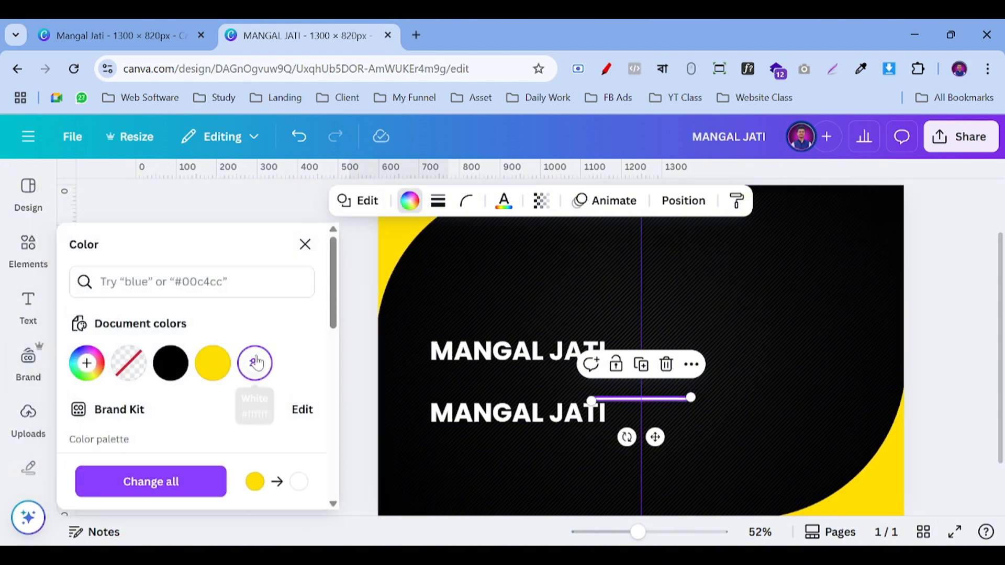
left_click_drag(636, 435, 523, 415)
left_click_drag(523, 370, 574, 406)
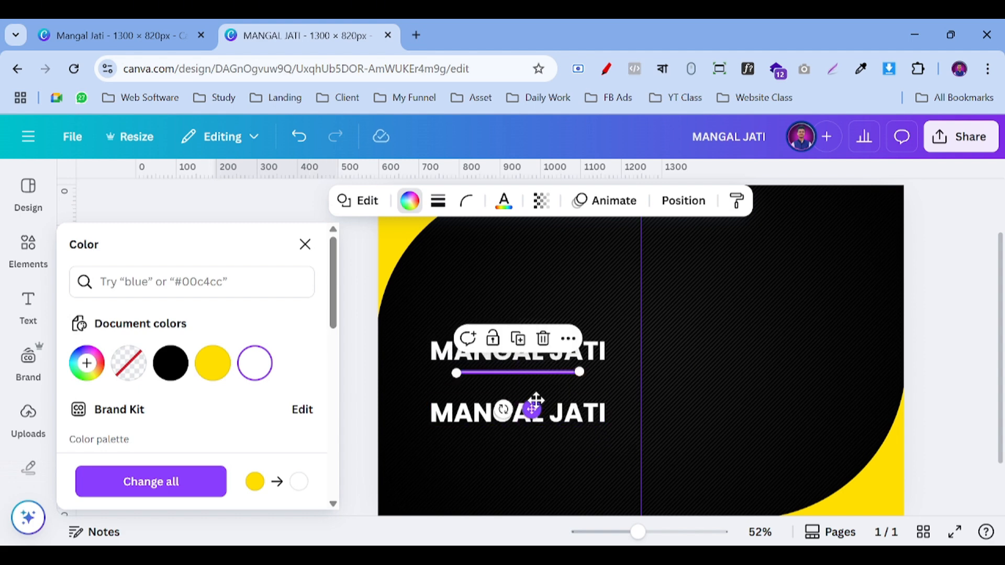
Step: Realign the top title, nudge the underline closer beneath it, and select the second heading's text
left_click(574, 351)
left_click(574, 356)
left_click(455, 352)
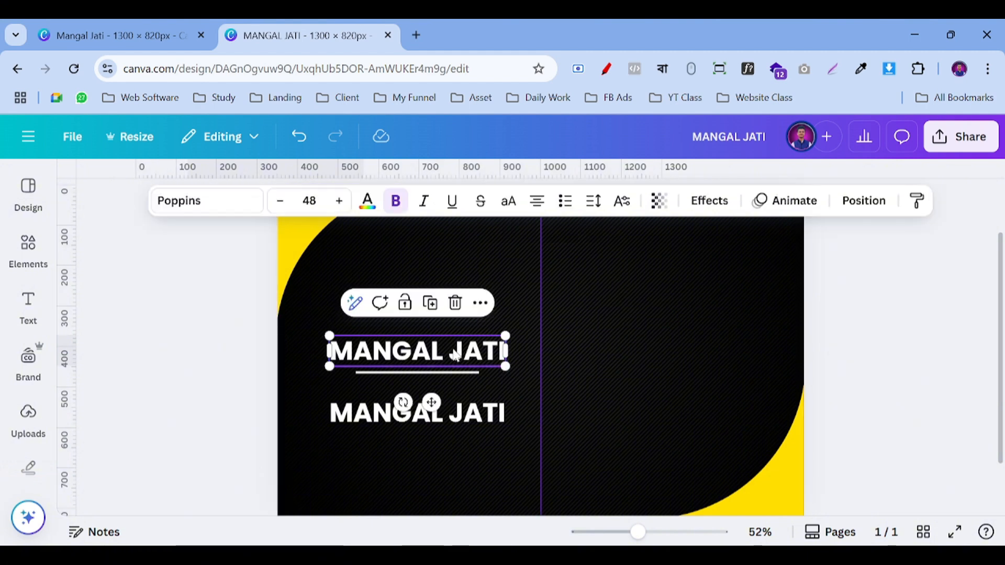
mouse_move(455, 352)
left_mouse_down()
mouse_move(439, 347)
mouse_move(457, 350)
left_mouse_up()
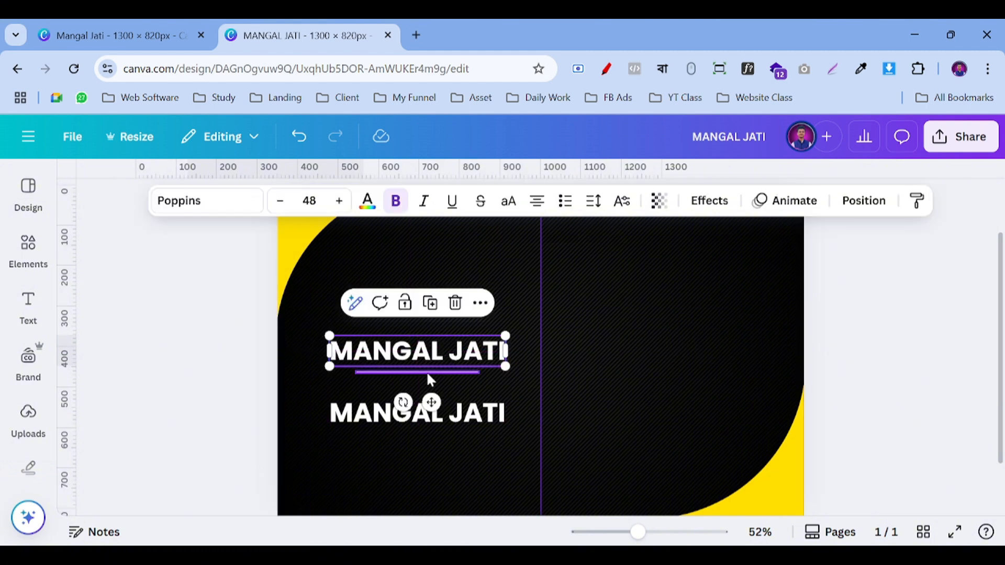
left_click(426, 372)
mouse_move(434, 410)
left_mouse_down()
mouse_move(422, 410)
mouse_move(438, 408)
left_mouse_up()
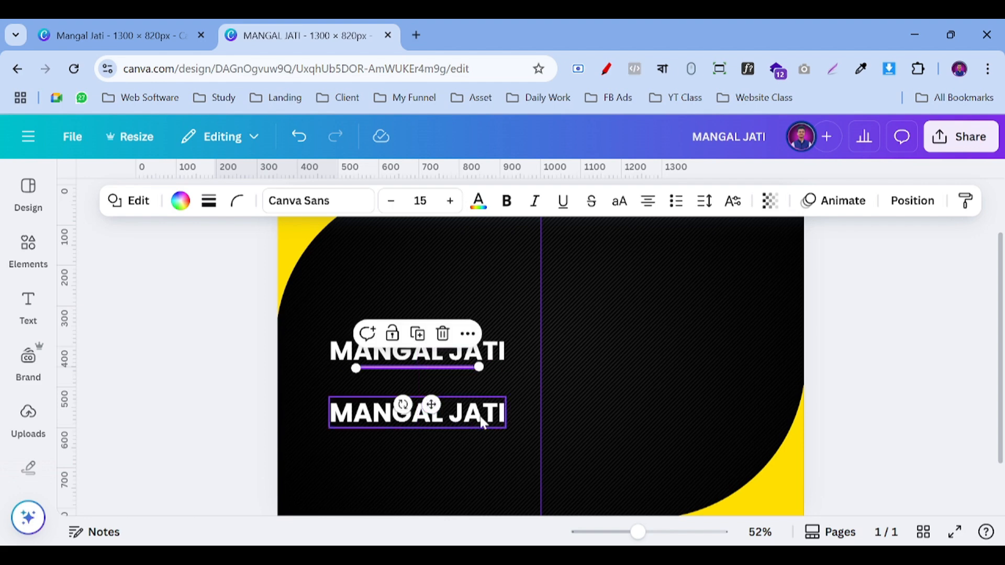
left_click(893, 317)
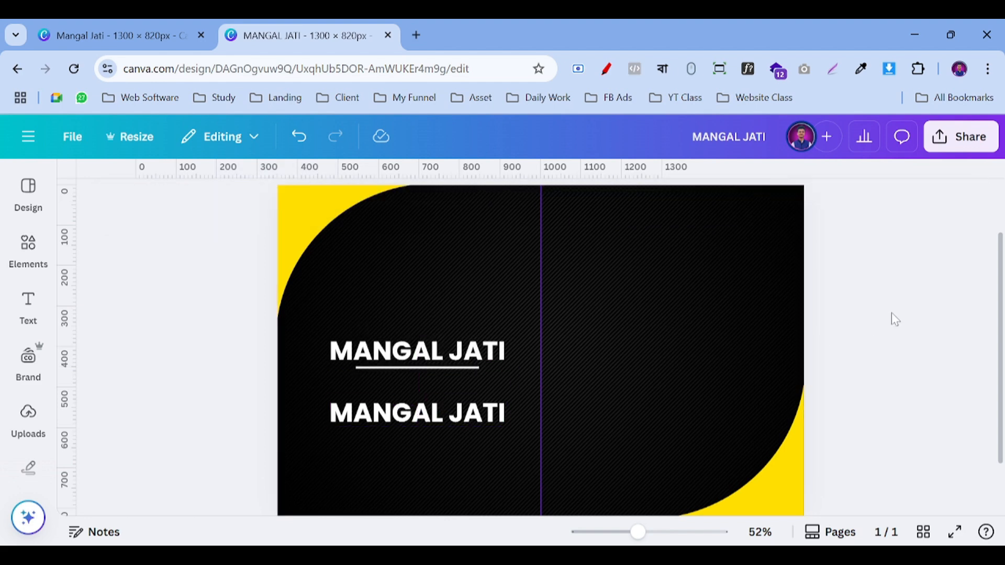
double_click(432, 415)
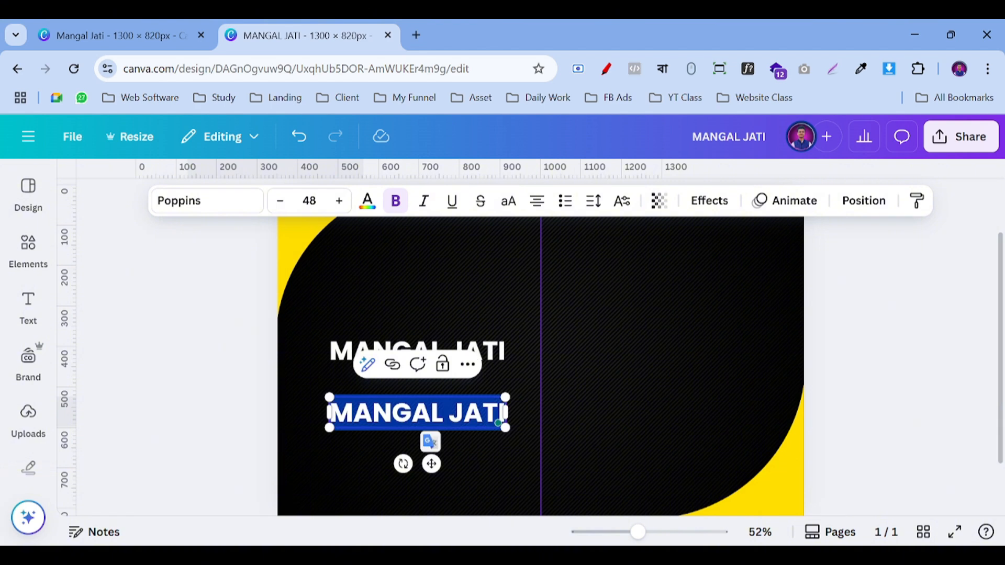
Step: Retype the copied heading as 'Digital Marketing Consultant' and set it to size 18
type("d")
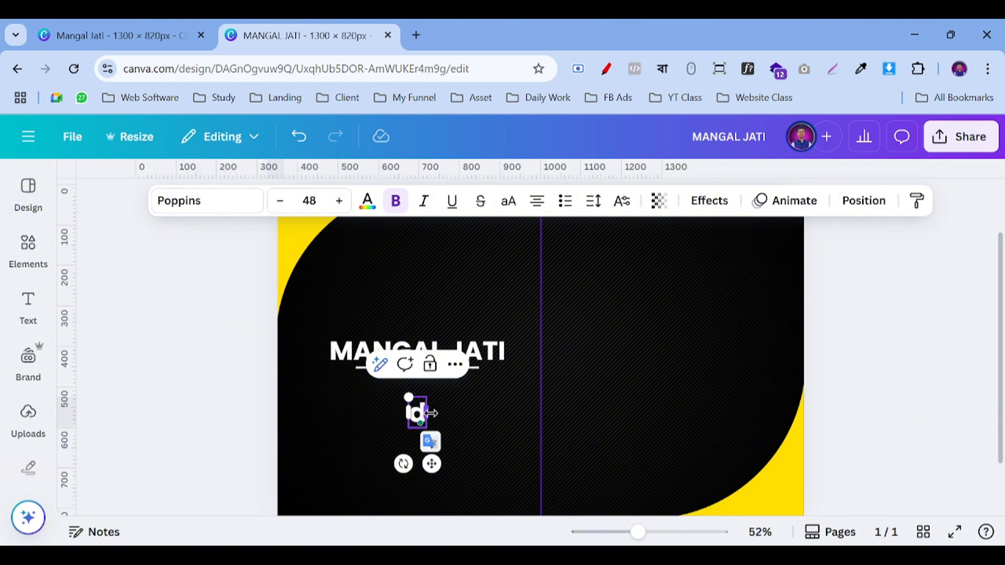
key("BackSpace")
type("Digital")
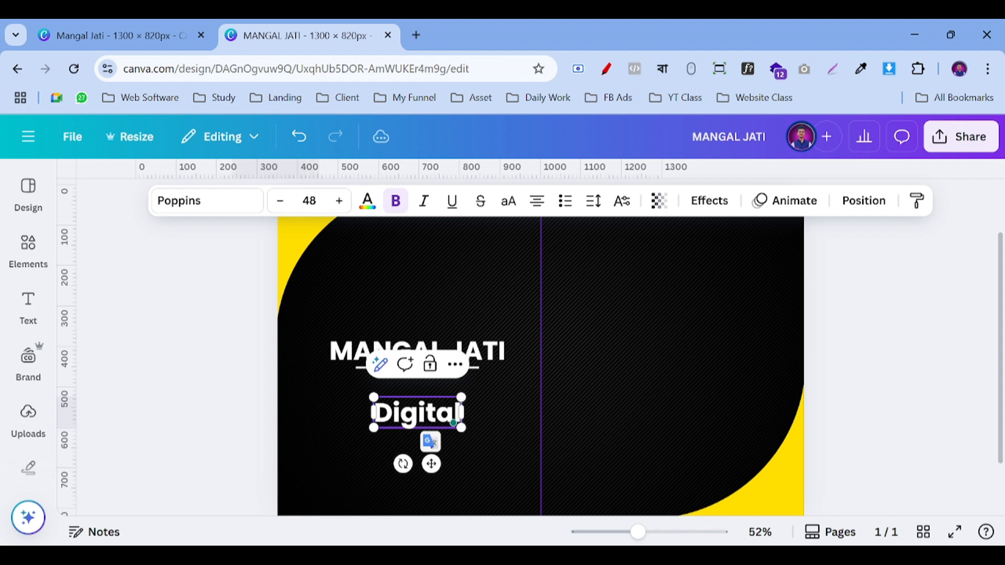
type(" Marke")
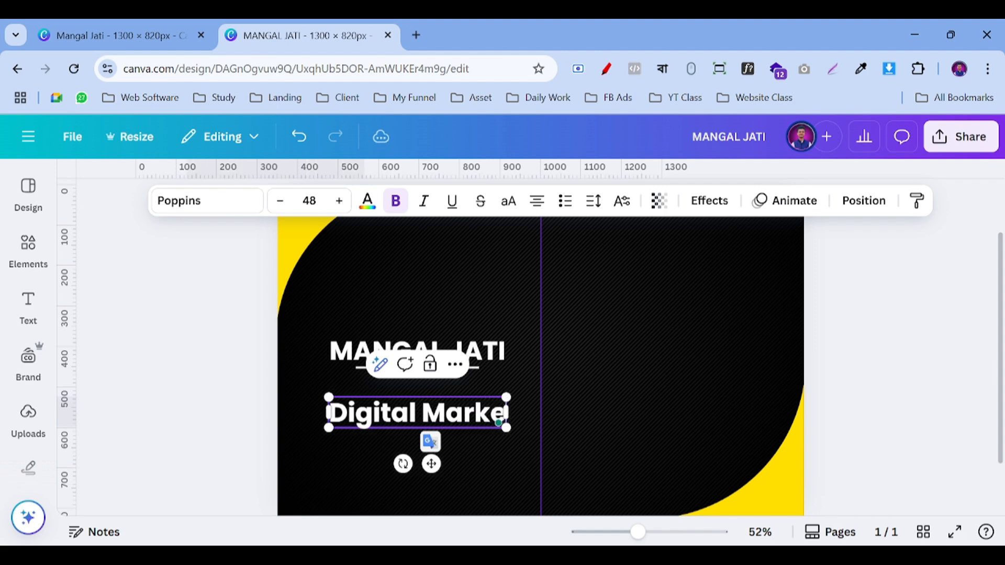
type("ting Cons")
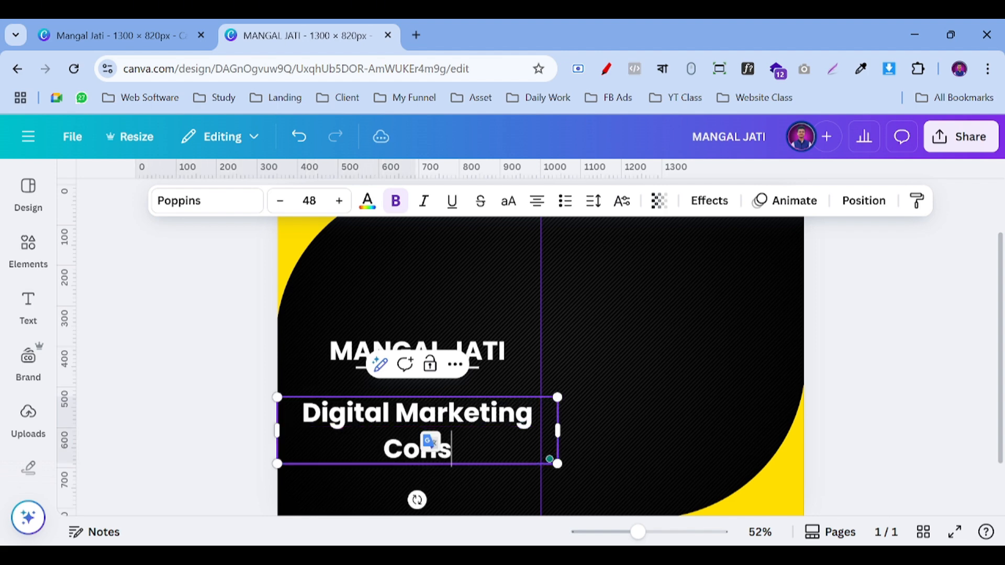
type("ultant")
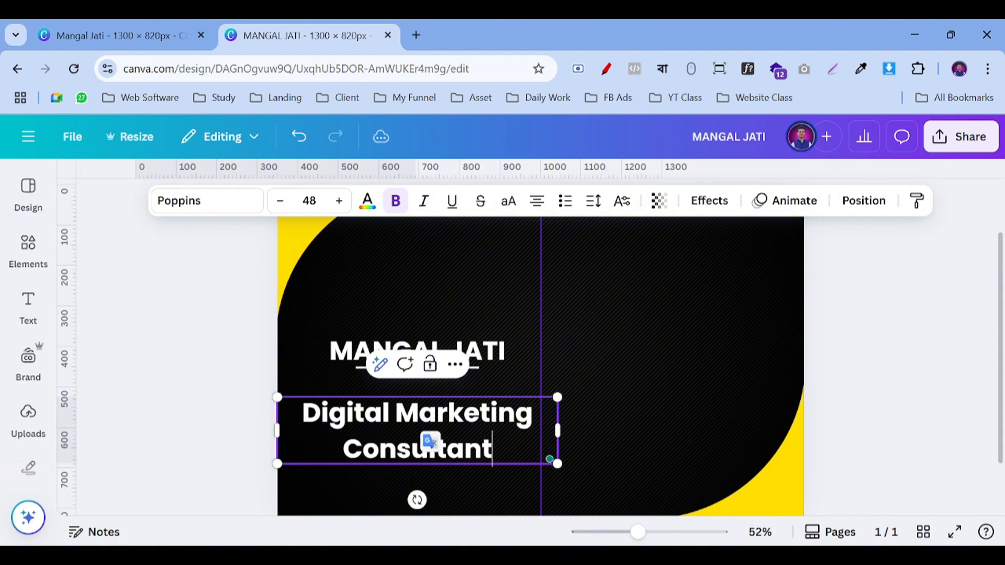
left_click(308, 200)
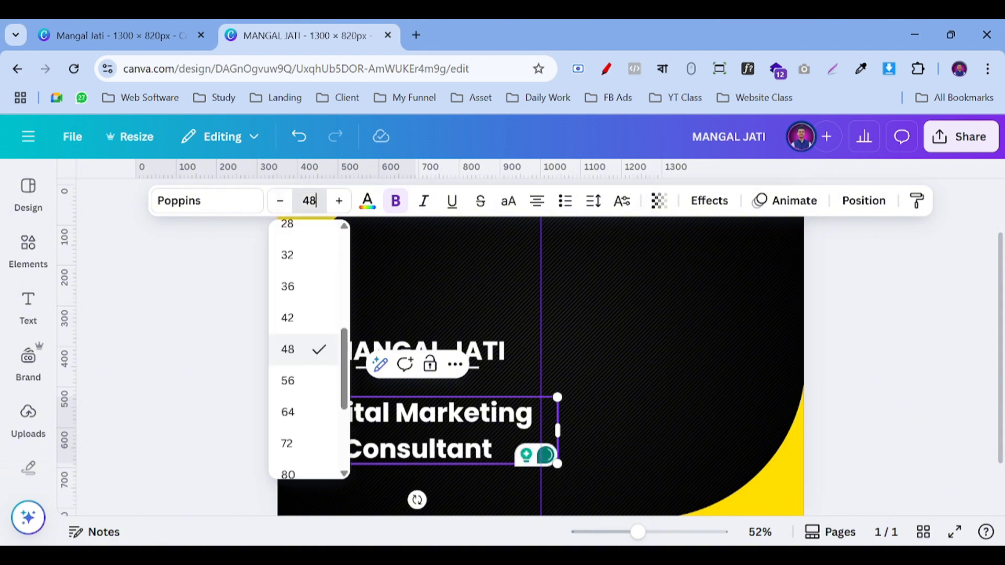
scroll(303, 334, "up", 3)
left_click(307, 287)
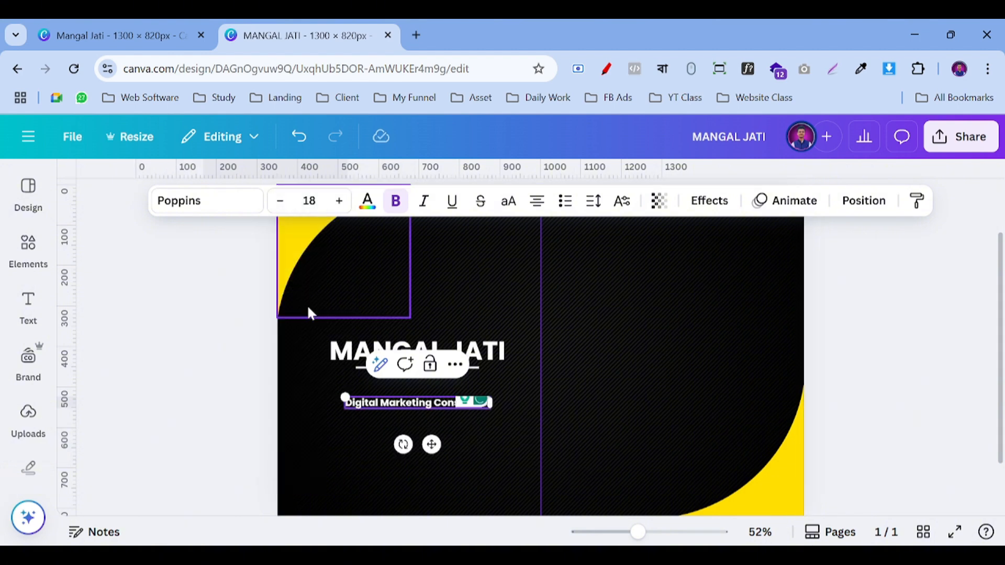
Step: After checking the reference card, set the subtitle font to Poppins Regular
left_click(128, 32)
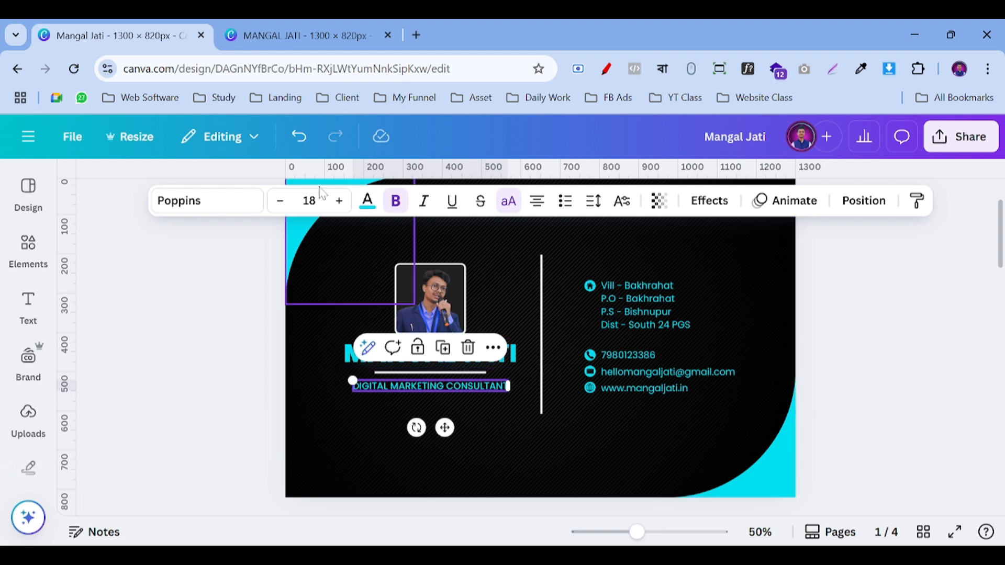
left_click(328, 45)
left_click(193, 209)
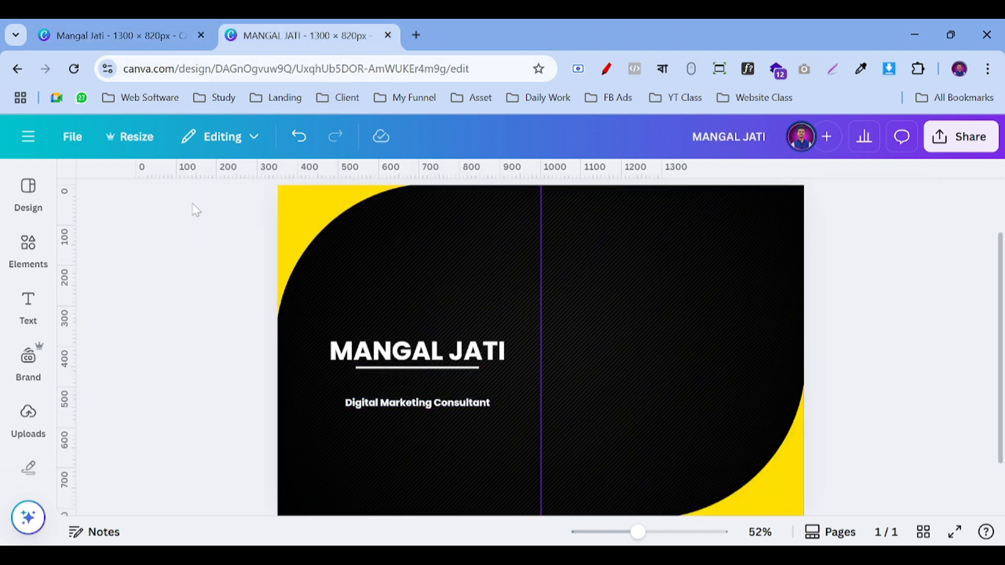
left_click(403, 401)
left_click(194, 201)
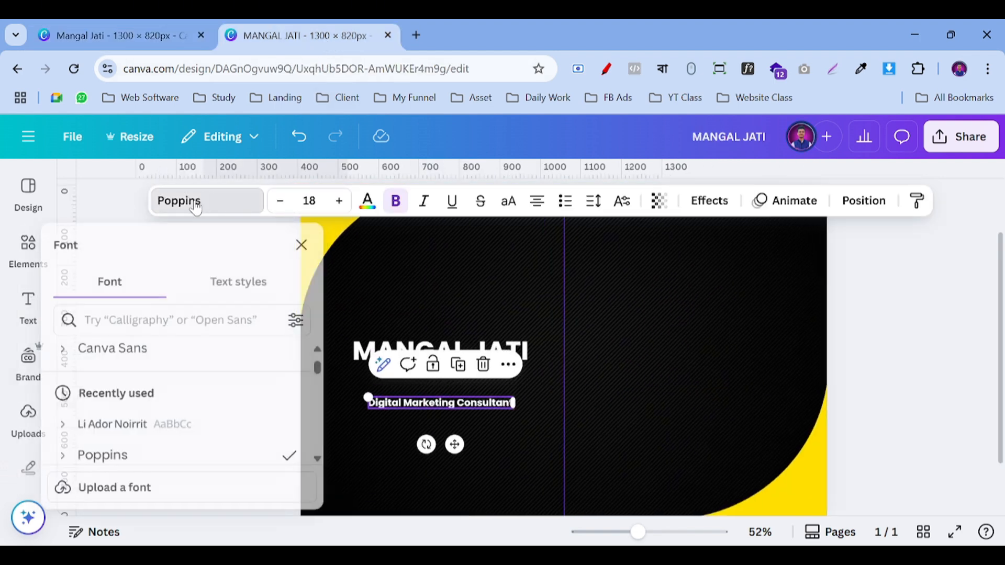
left_click(79, 381)
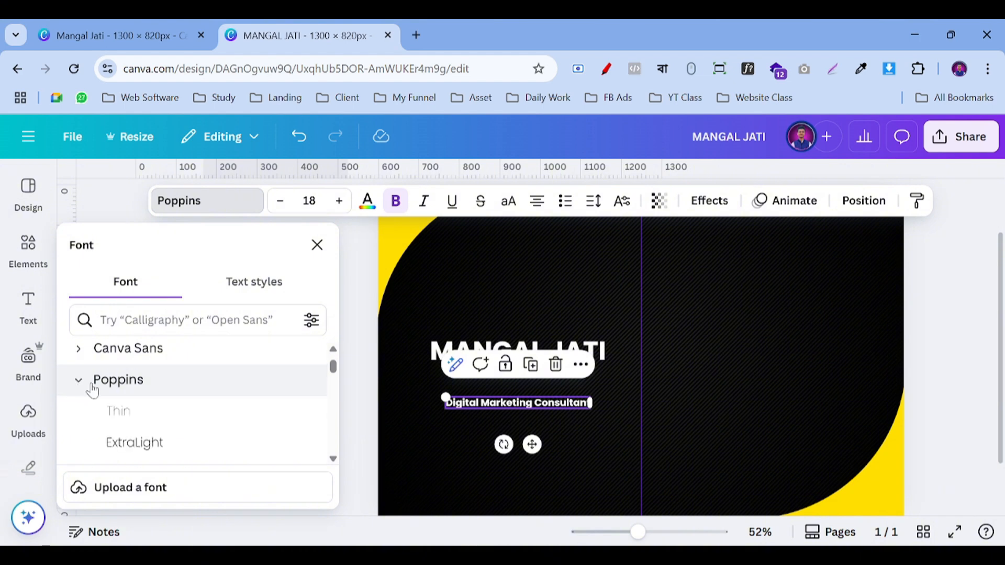
scroll(164, 414, "down", 3)
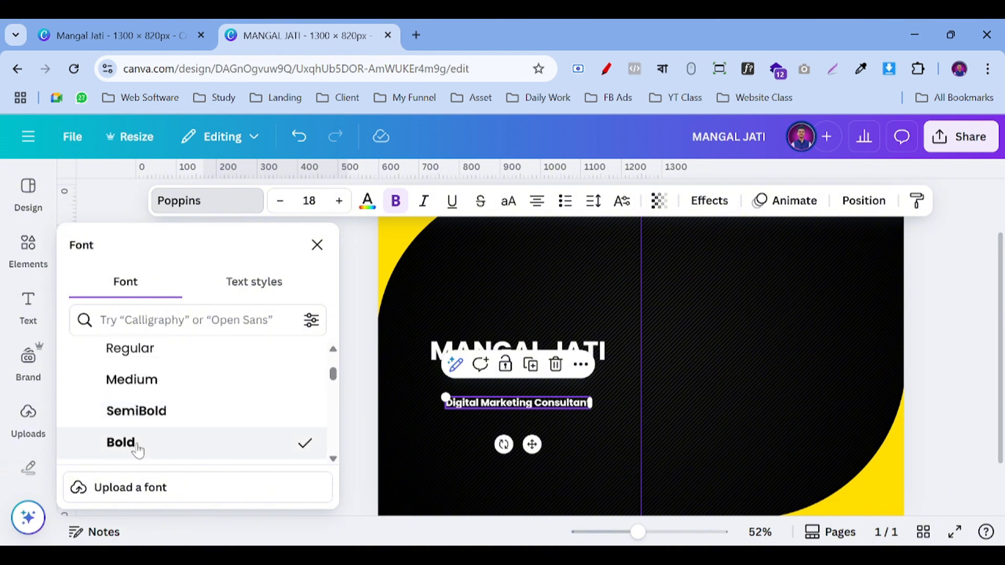
scroll(149, 403, "up", 2)
left_click(138, 427)
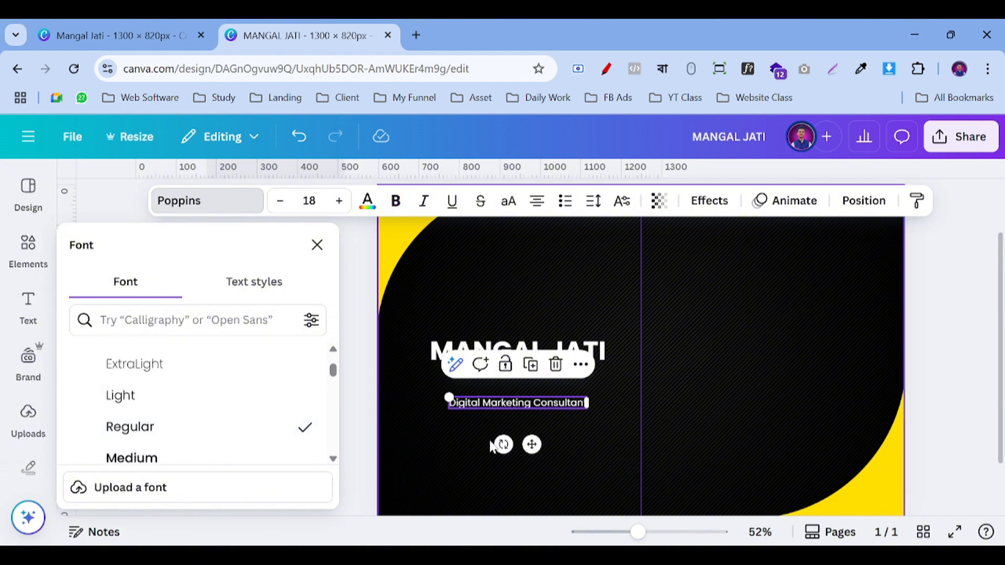
left_click(343, 394)
Step: Place the subtitle just under the underline and make it all uppercase
left_click(425, 408)
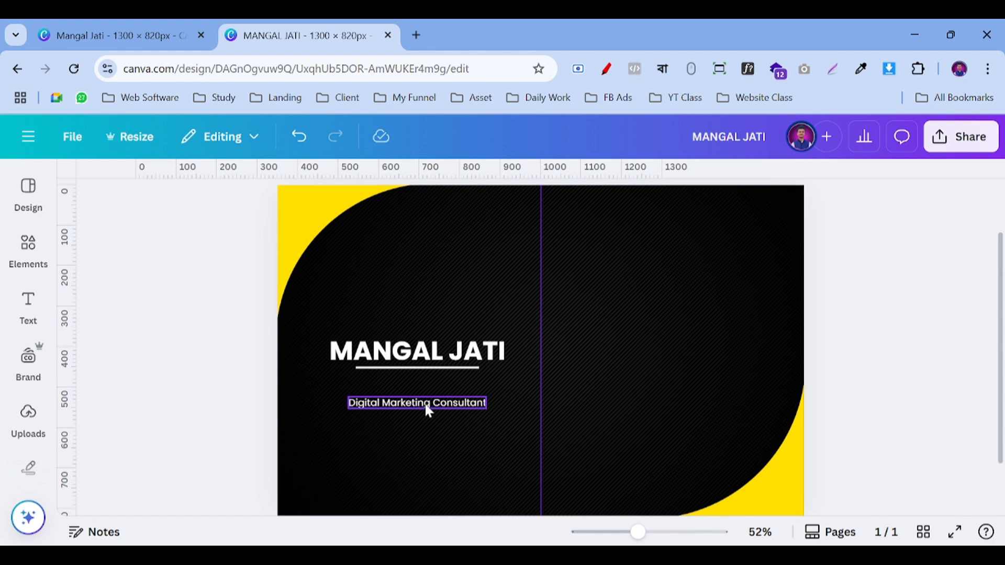
left_click_drag(431, 446, 432, 434)
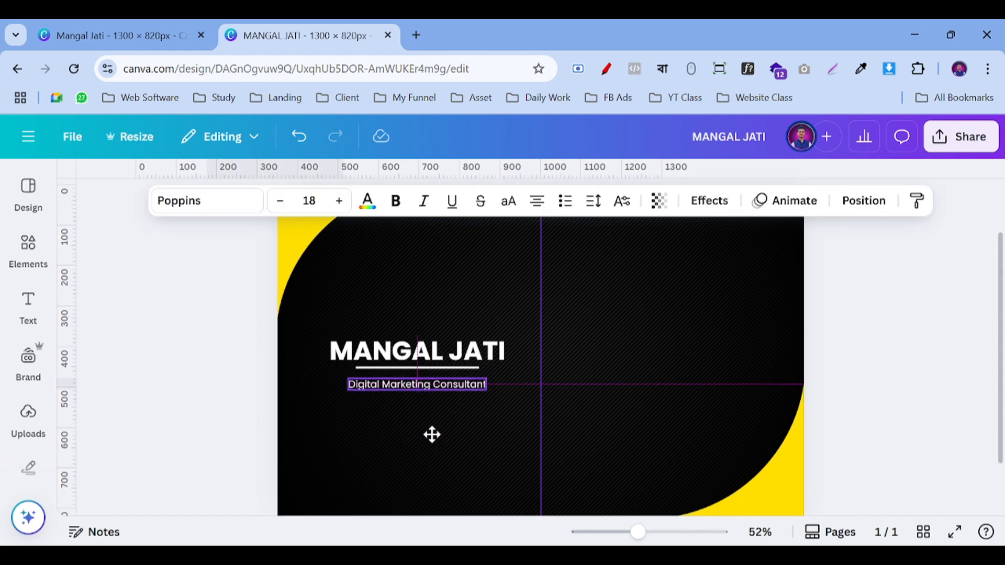
left_click_drag(433, 434, 432, 432)
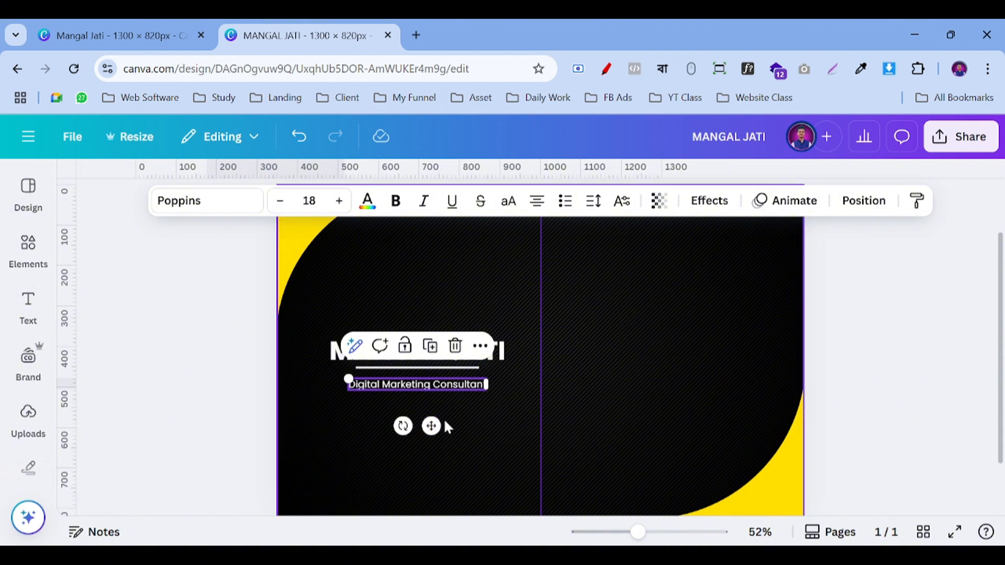
left_click(654, 532)
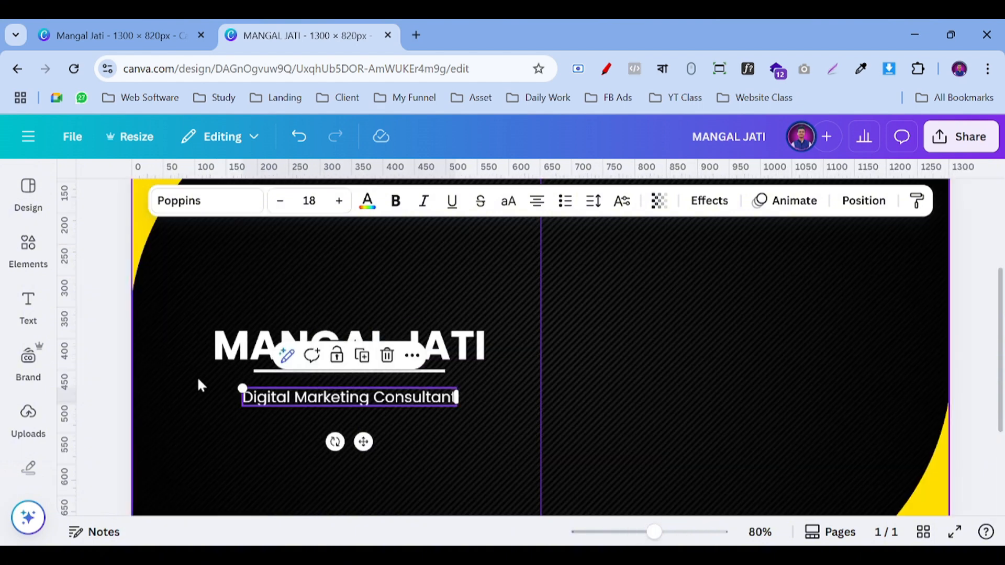
left_click(509, 208)
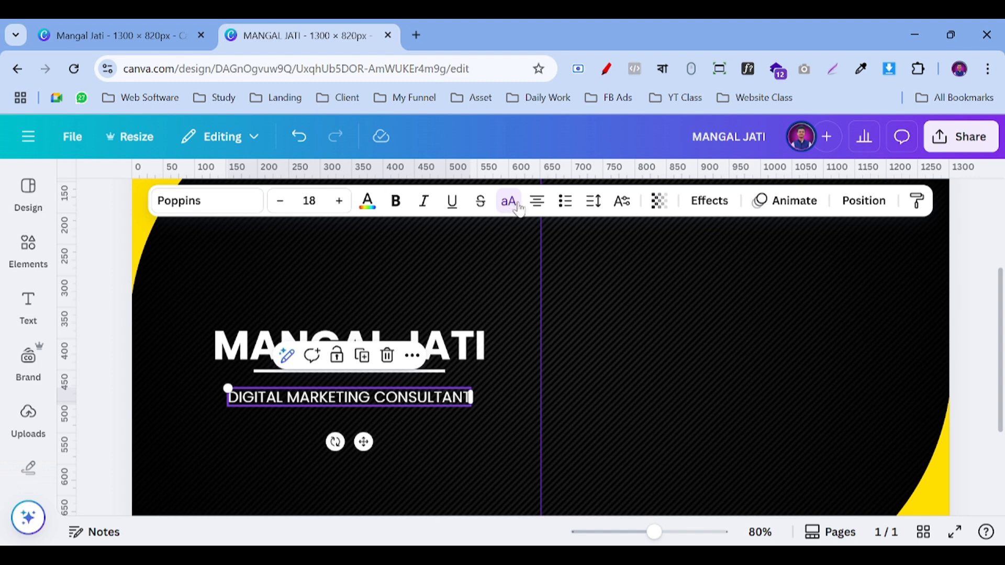
left_click(101, 395)
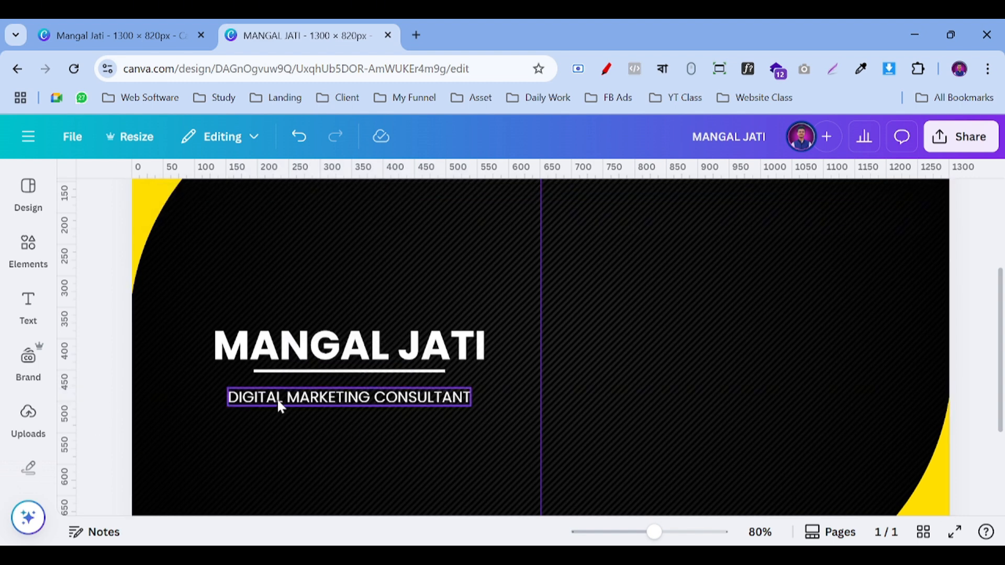
left_click(325, 401)
mouse_move(364, 442)
left_mouse_down()
mouse_move(354, 441)
mouse_move(367, 439)
left_mouse_up()
left_click(299, 351)
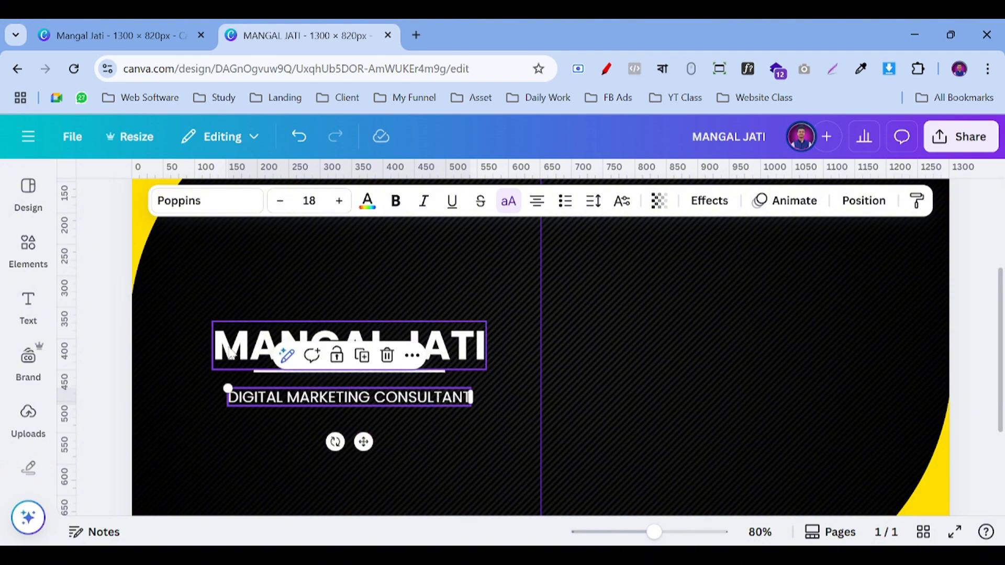
left_click(368, 201)
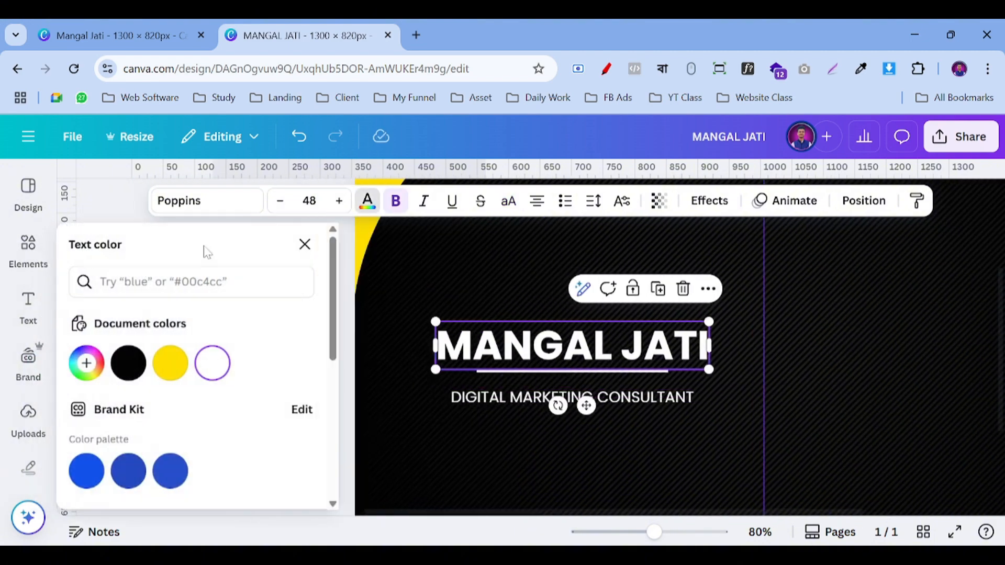
left_click(170, 363)
double_click(523, 398)
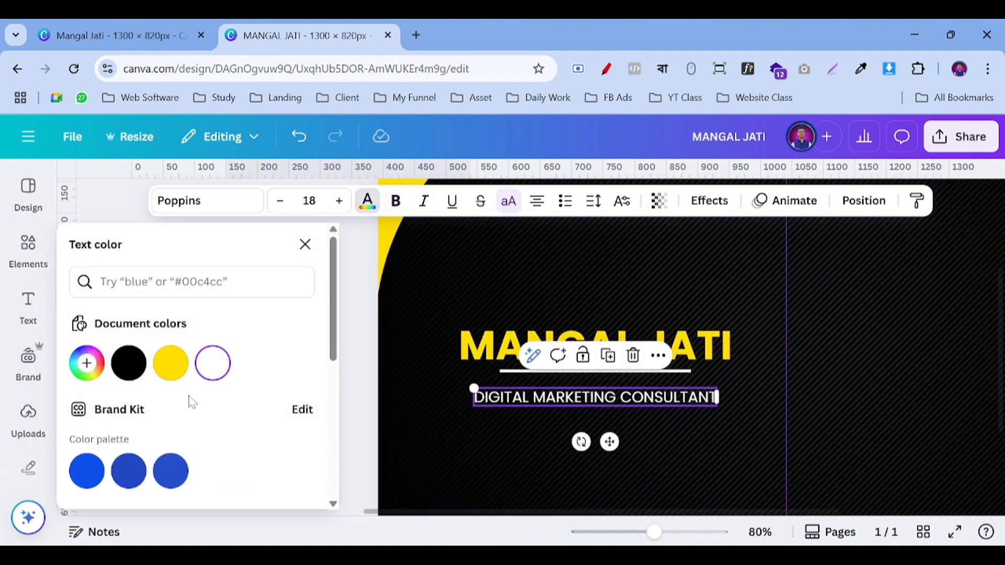
left_click(171, 362)
left_click(369, 400)
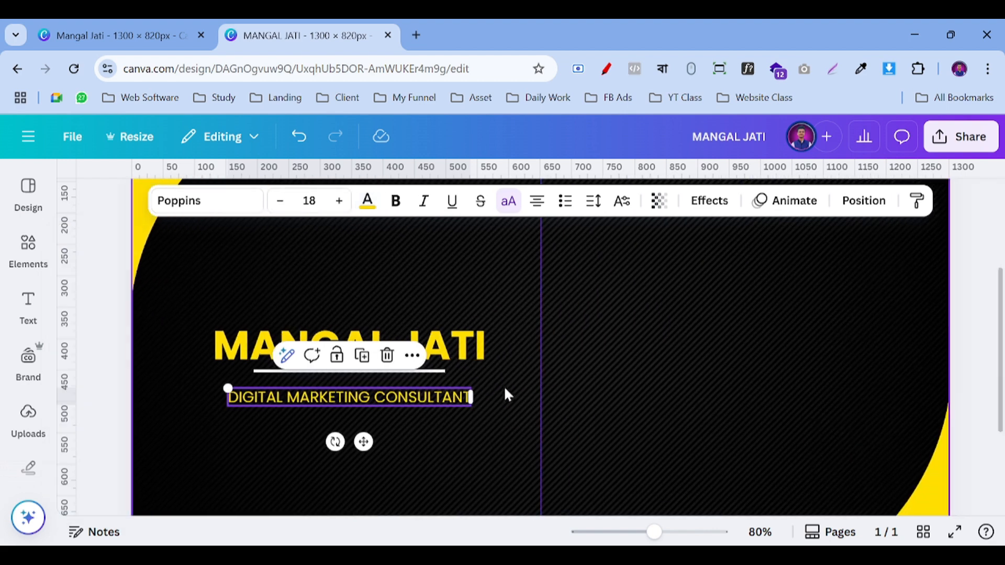
left_click(479, 384)
Step: Lock the striped background image in place after undoing an accidental move
left_click(637, 532)
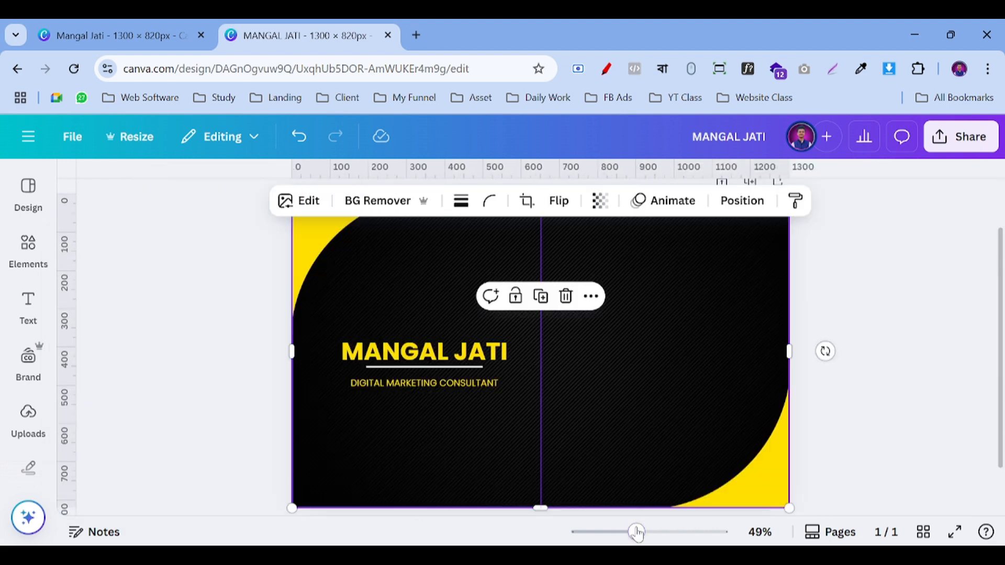
left_click(906, 341)
scroll(594, 251, "up", 3)
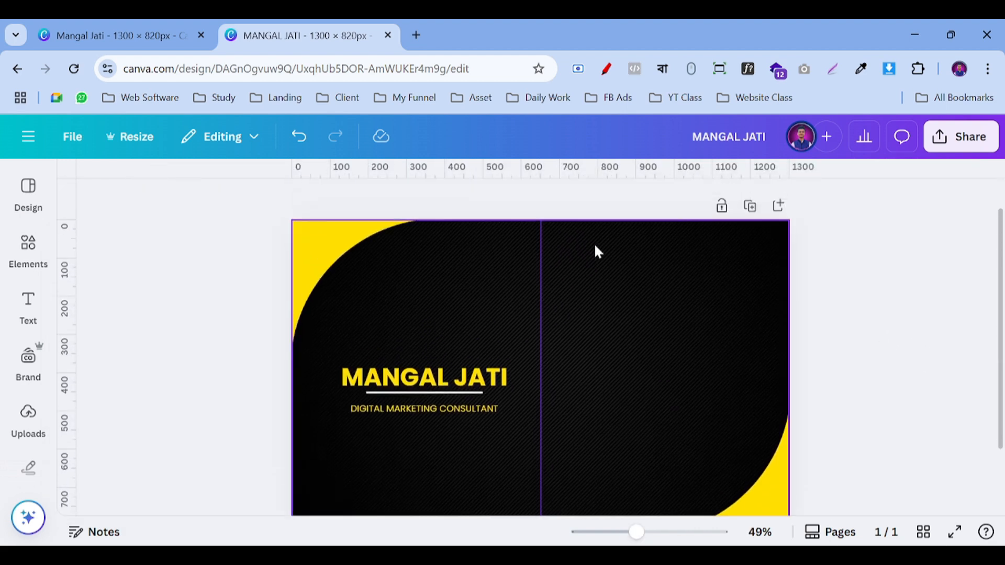
left_click(601, 262)
left_click_drag(650, 285, 612, 432)
key("ctrl+z")
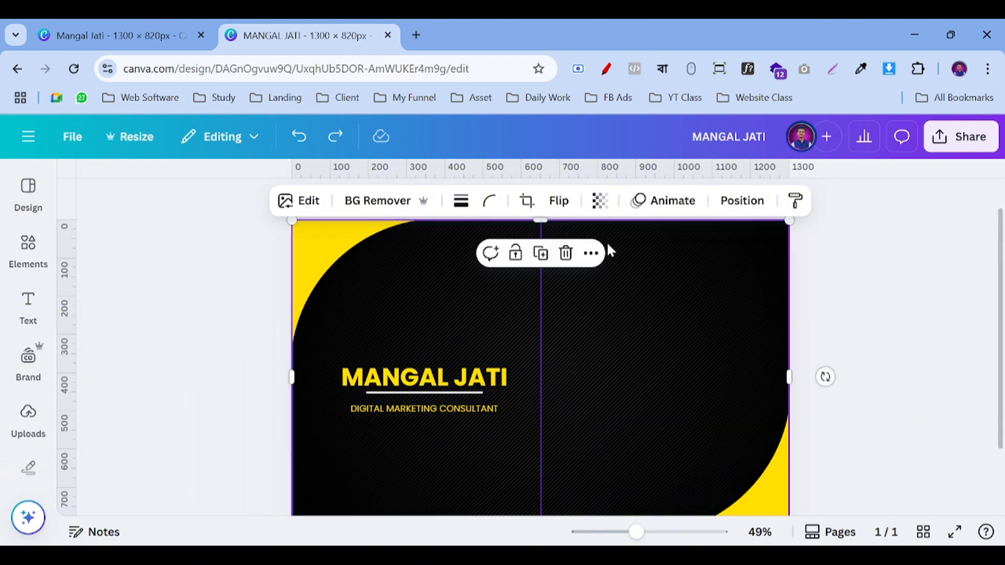
left_click(516, 257)
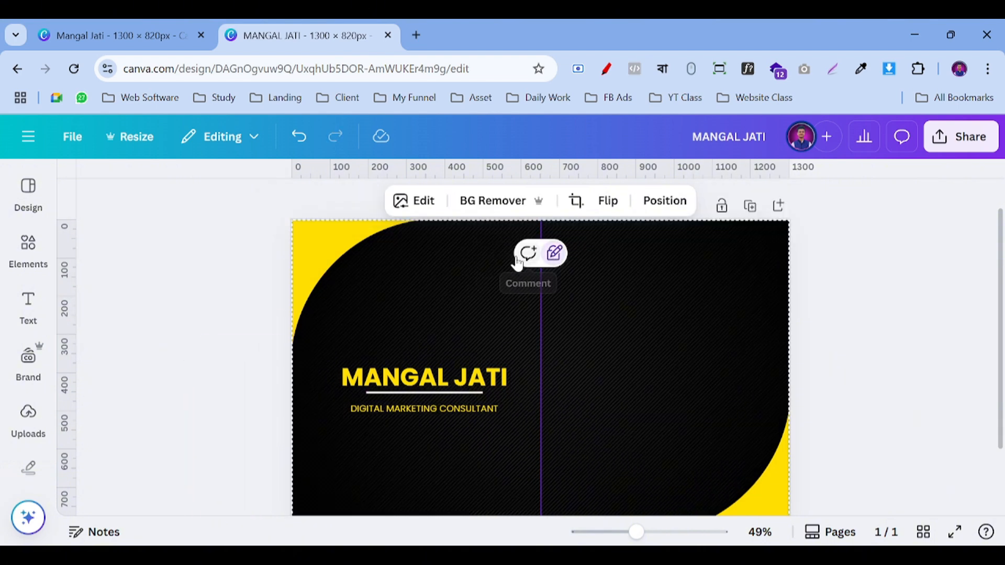
left_click(862, 263)
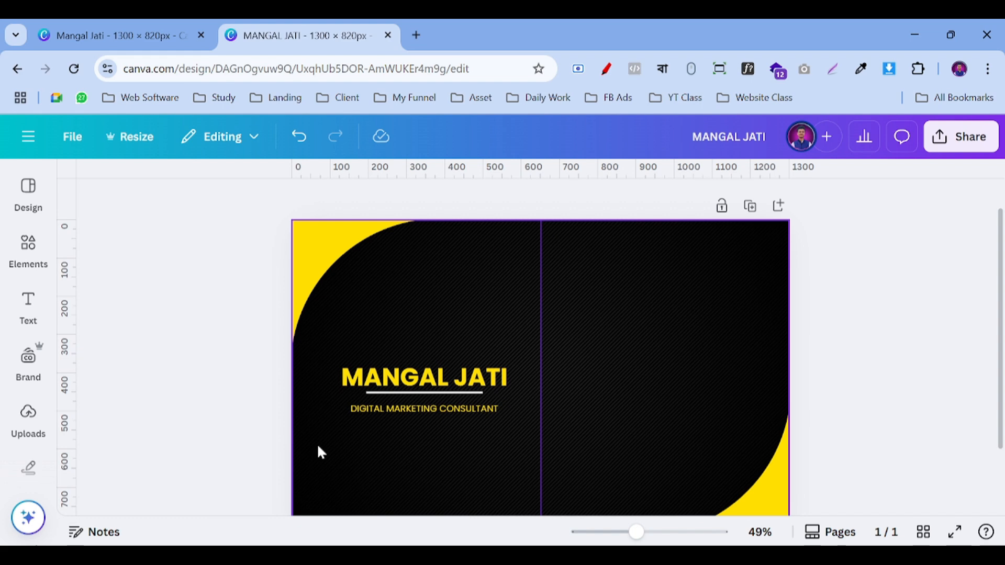
Step: Select the title and subtitle together and shift them slightly up
left_click(426, 377)
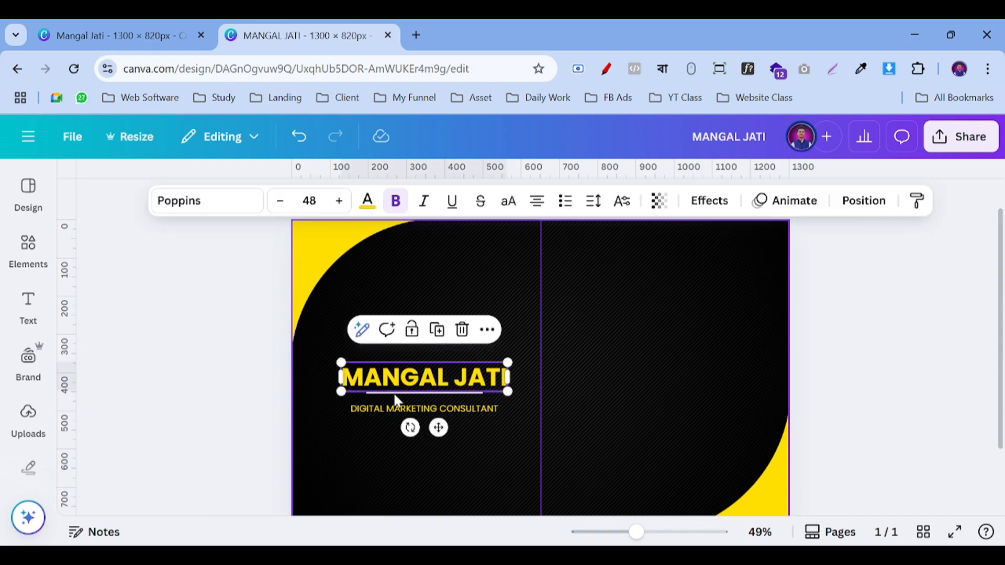
left_click(330, 323)
left_click(462, 327)
left_click_drag(465, 299, 454, 421)
mouse_move(455, 381)
left_mouse_down()
mouse_move(455, 395)
mouse_move(457, 373)
mouse_move(459, 396)
mouse_move(462, 368)
left_mouse_up()
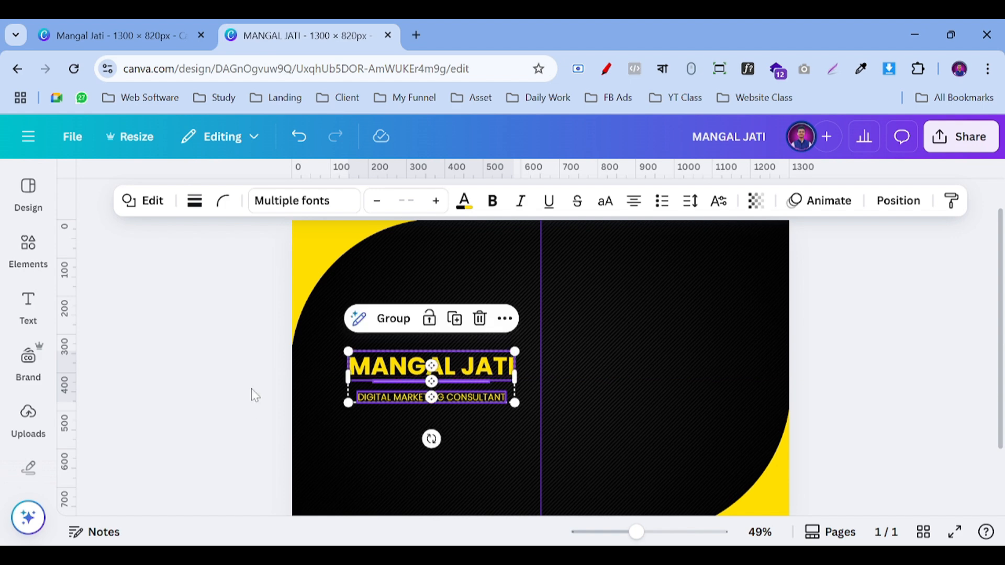
left_click(254, 390)
scroll(251, 388, "down", 2)
scroll(251, 388, "up", 2)
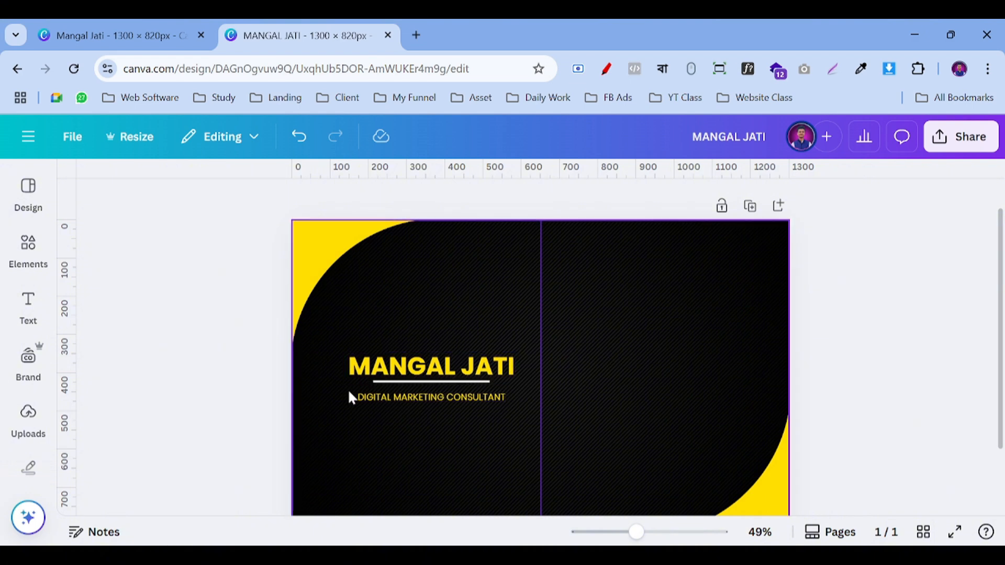
left_click(380, 385)
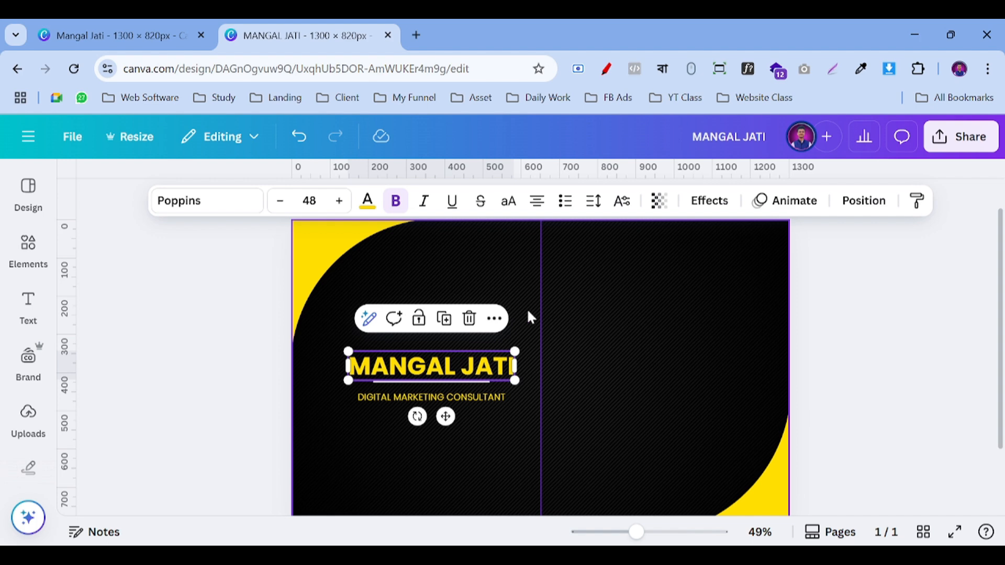
left_click(656, 532)
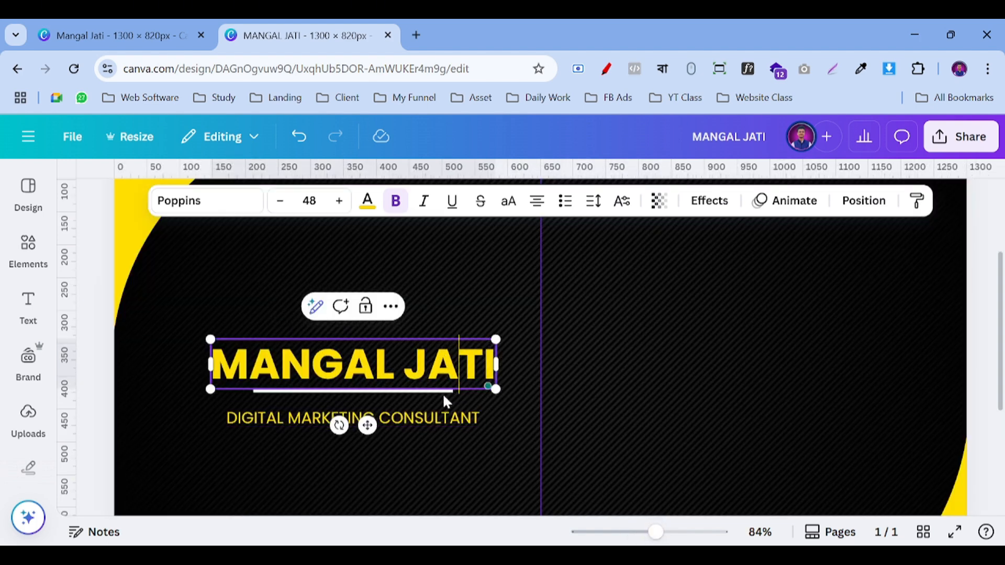
Step: Nudge the title up and turn the white line into a vertical divider at the card's centre
left_click(650, 399)
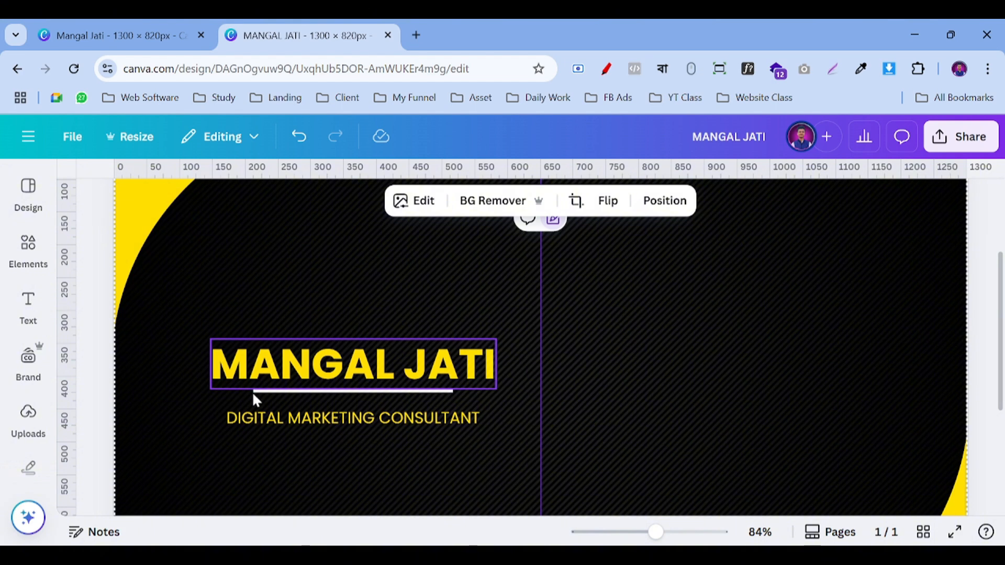
left_click_drag(329, 373, 336, 359)
left_click(340, 391)
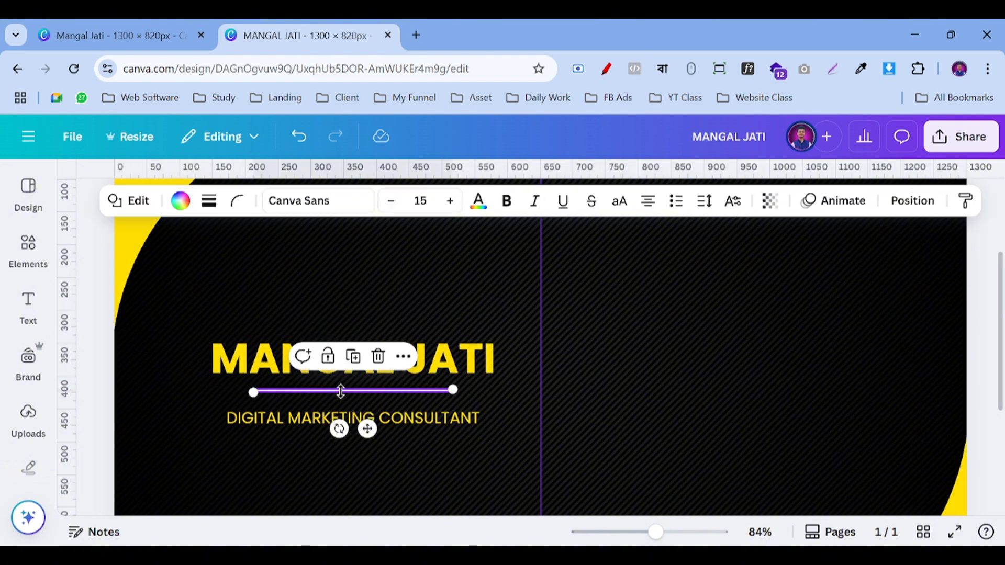
left_click_drag(377, 438, 704, 386)
left_click_drag(632, 352, 578, 371)
left_click(557, 396)
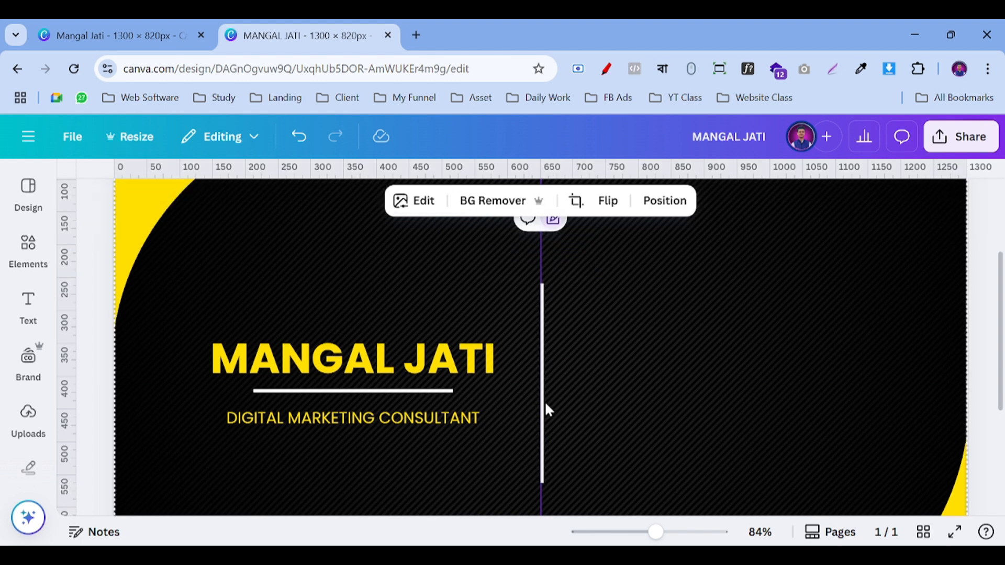
Step: Align the divider on the centre guide, then zoom out to check the whole card
left_click(541, 387)
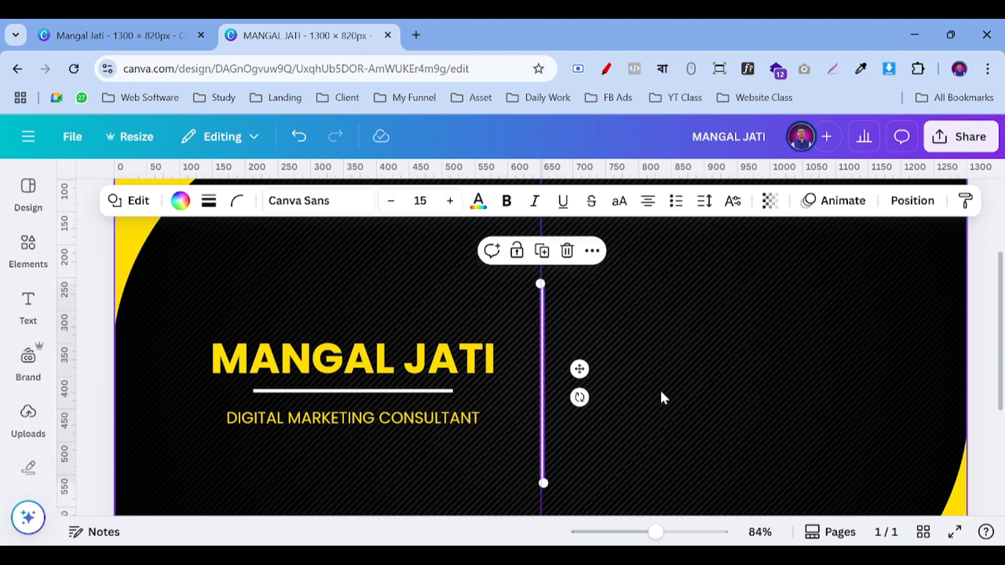
key("Left")
key("Left")
key("Left")
key("Right")
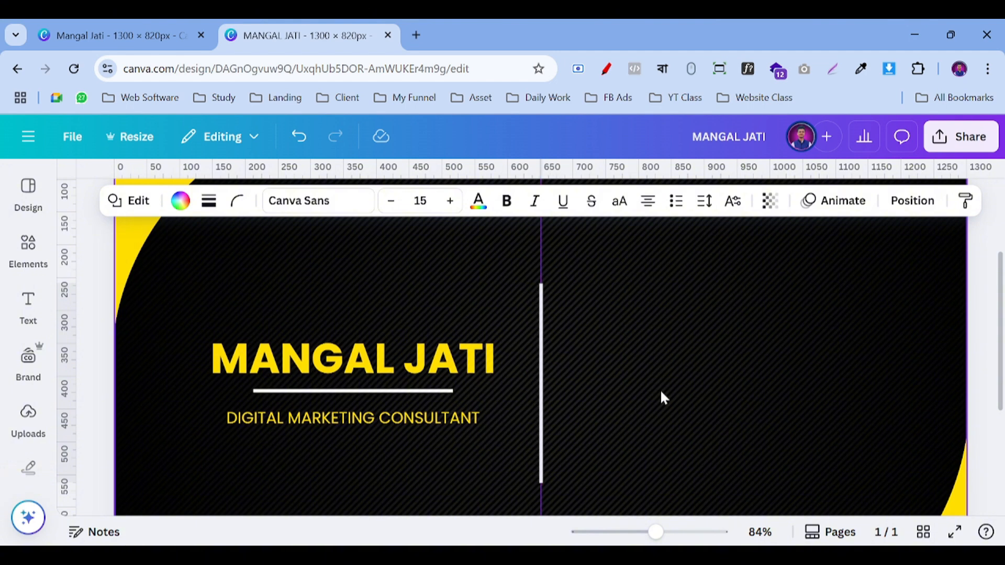
left_click(662, 393)
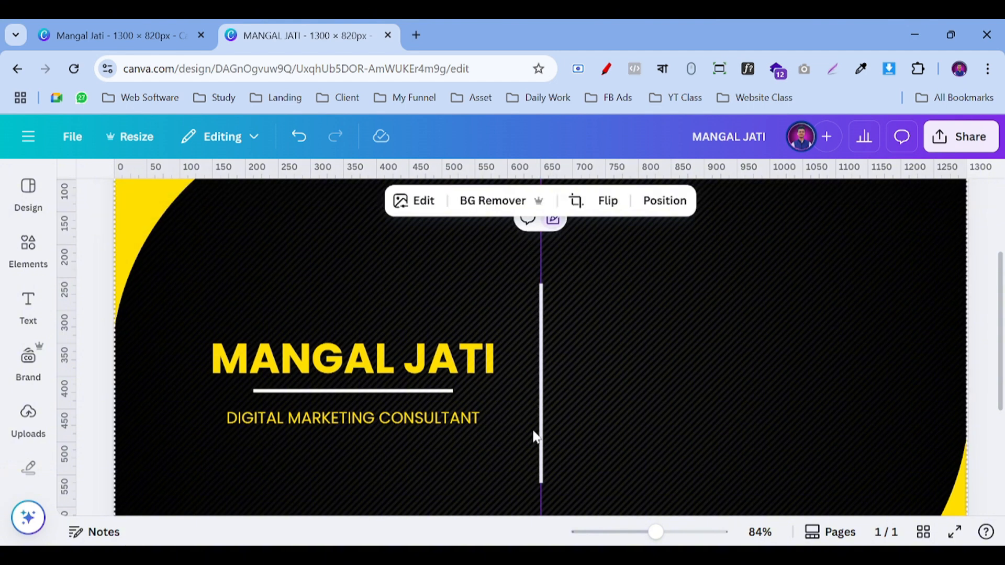
left_click(334, 392)
left_click_drag(334, 392, 334, 392)
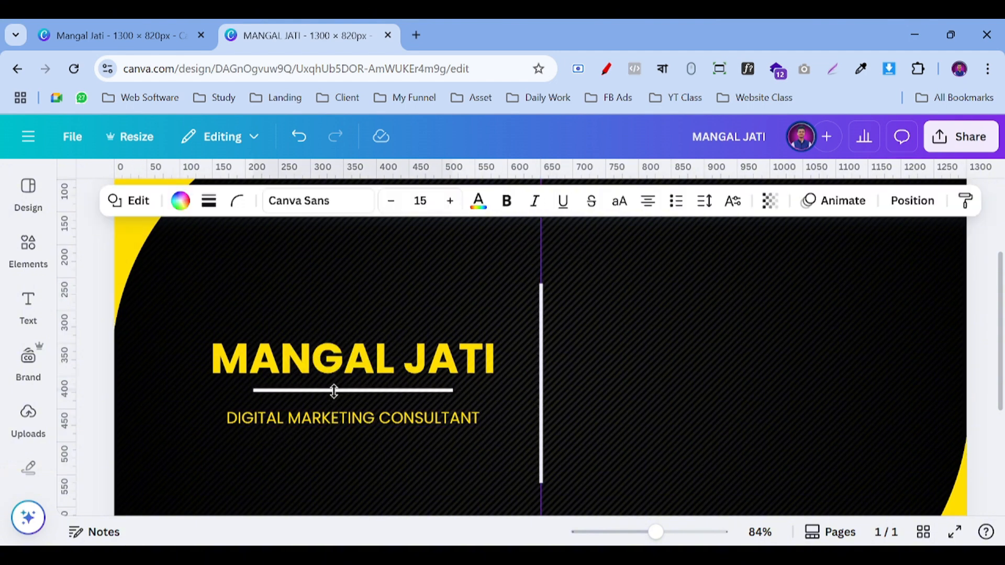
left_click(647, 377)
left_click_drag(649, 534, 647, 534)
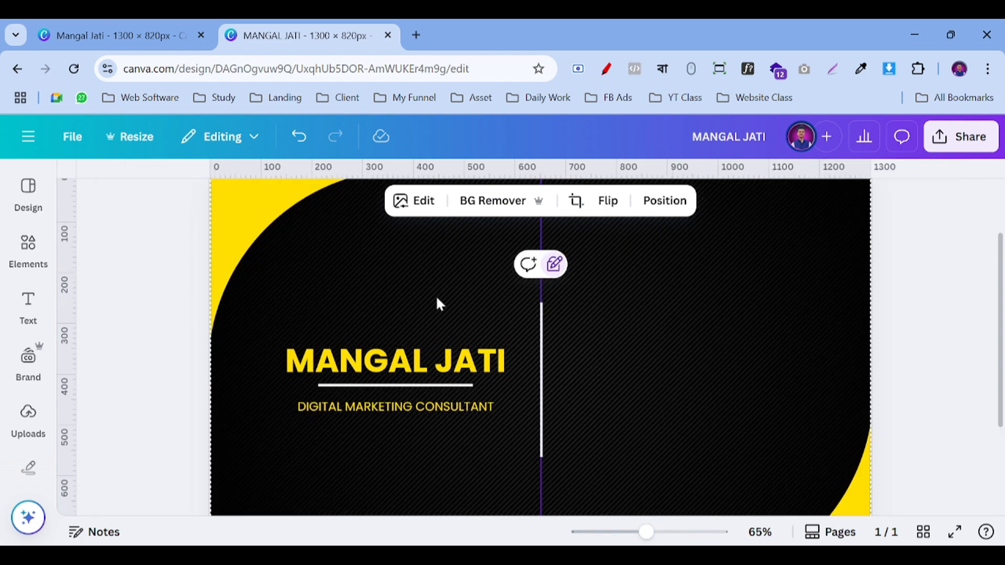
left_click(966, 278)
scroll(950, 309, "down", 3)
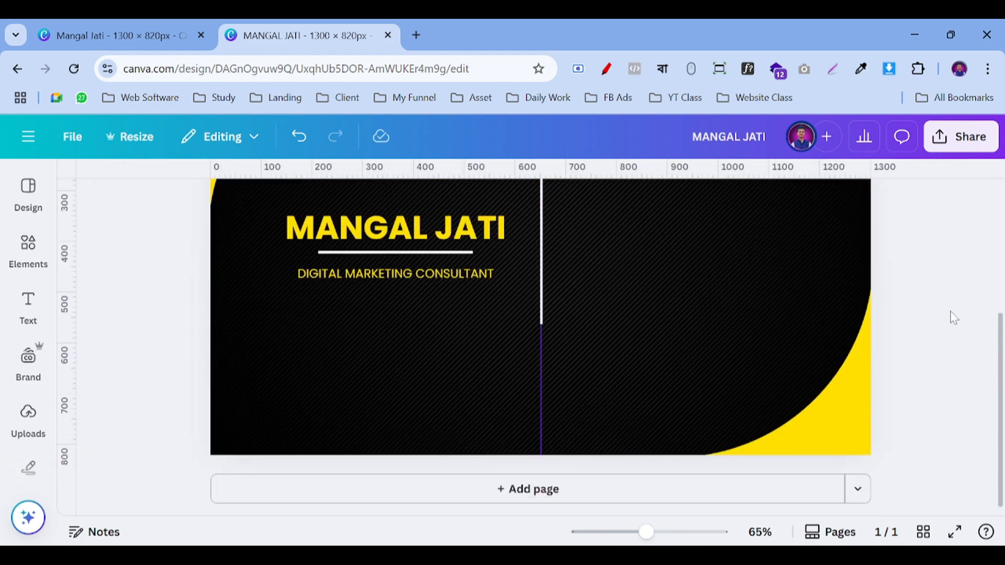
scroll(635, 272, "up", 2)
scroll(607, 275, "up", 2)
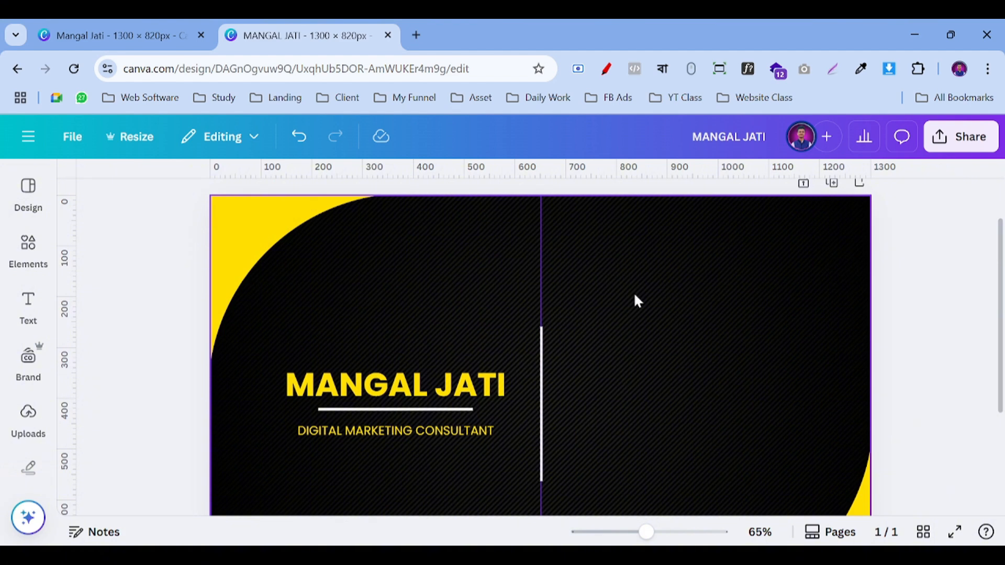
scroll(595, 269, "down", 2)
scroll(651, 283, "up", 2)
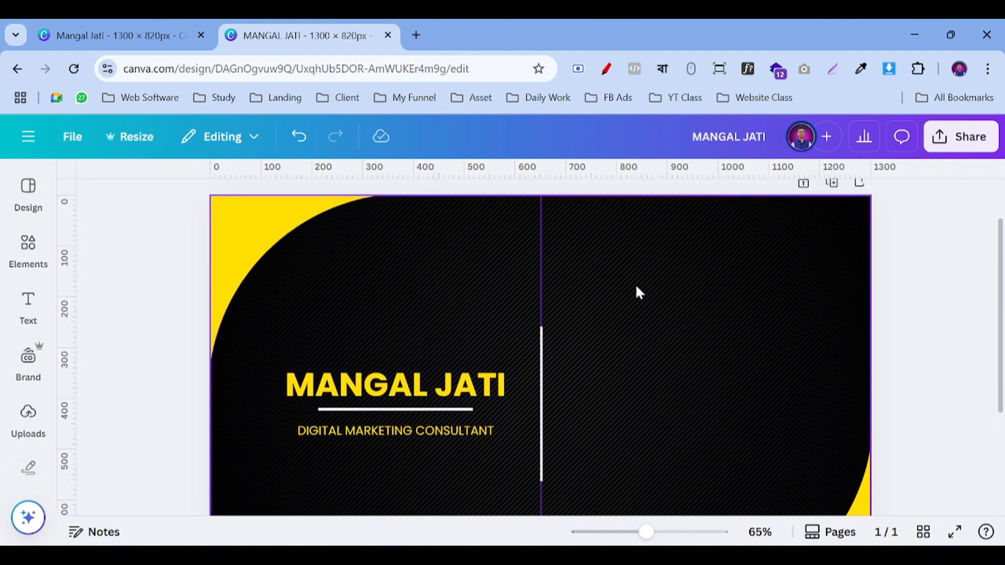
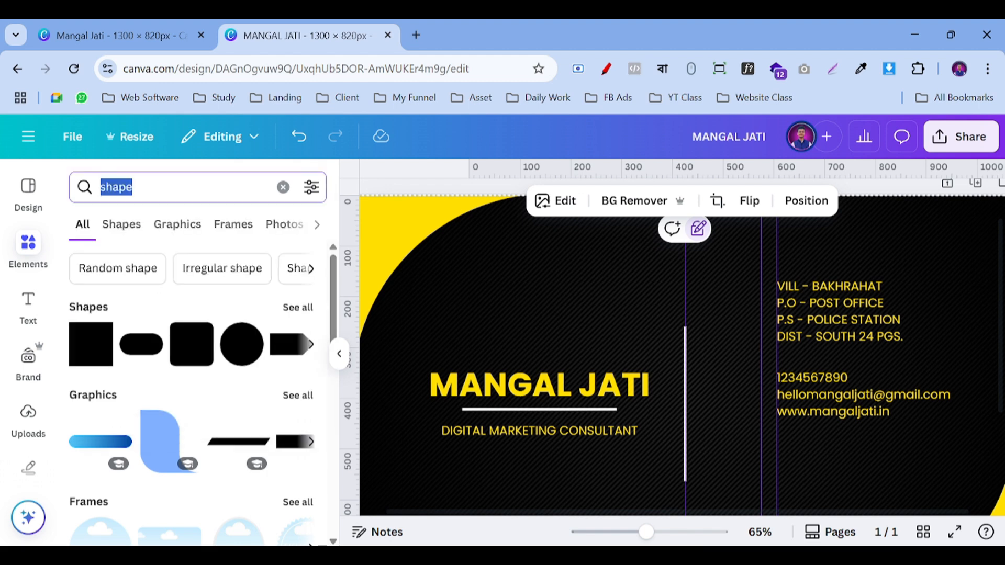
Step: Search Elements for 'call icon', fit the card in view and preview it full screen
type("call icon")
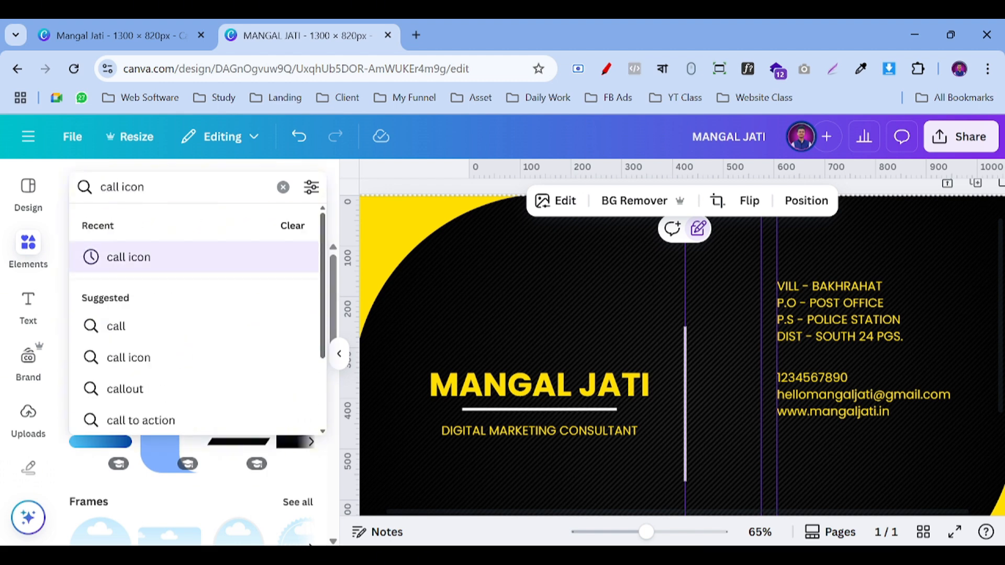
key("Return")
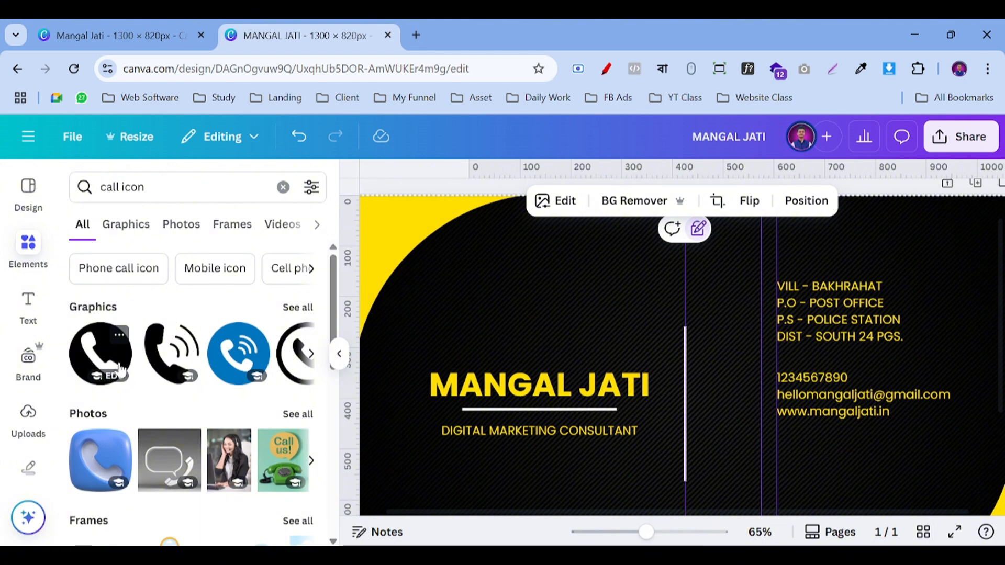
left_click(616, 532)
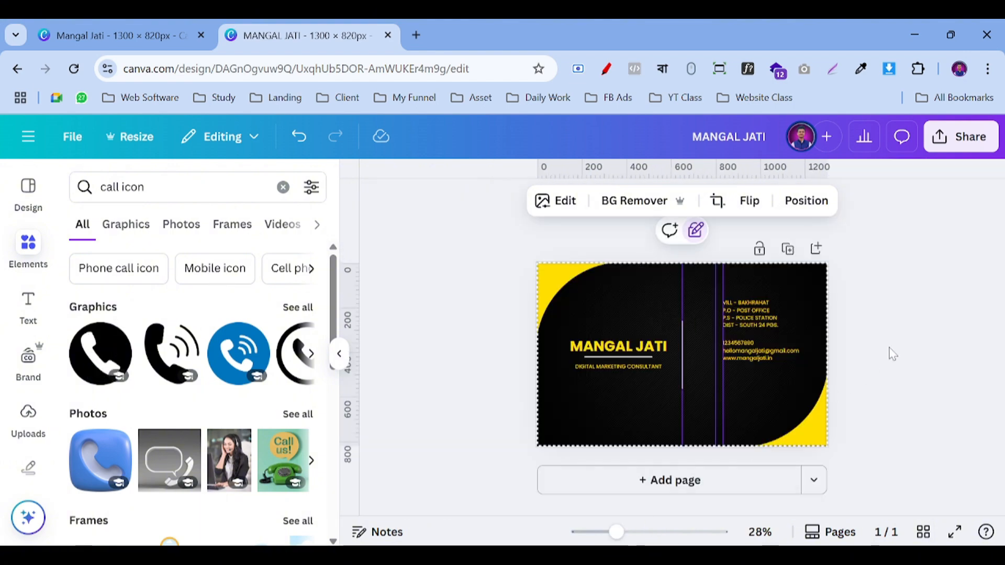
left_click(954, 531)
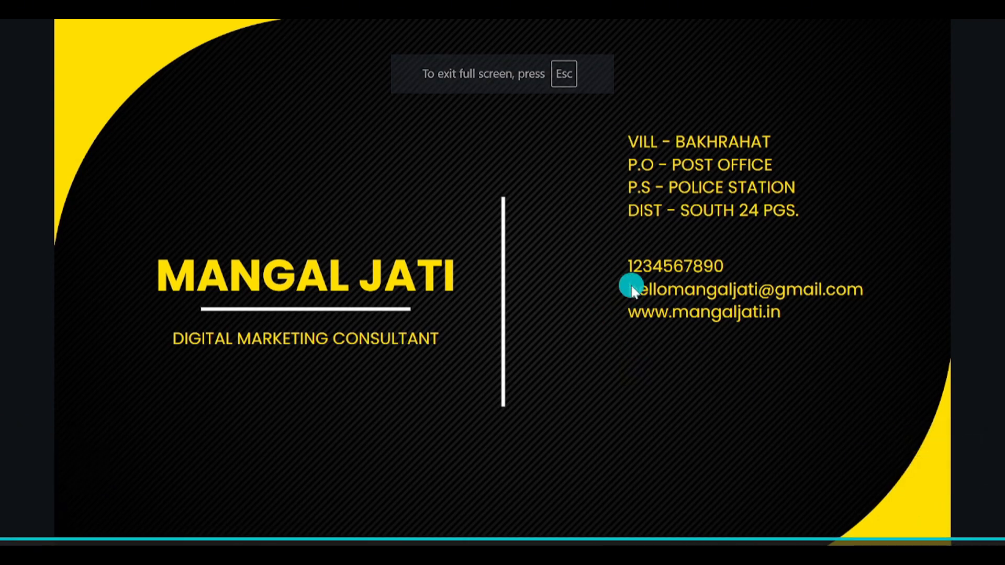
key("Escape")
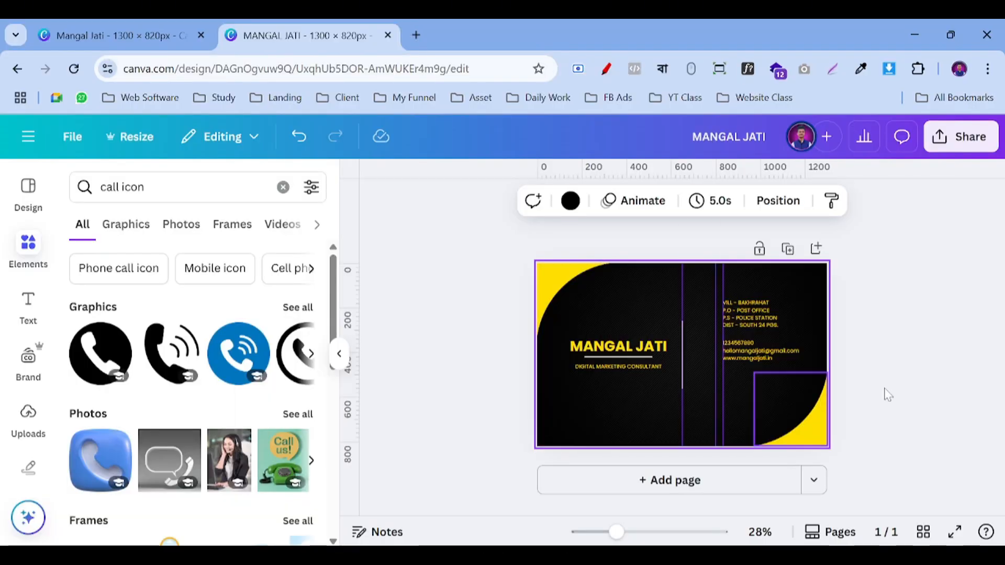
Step: Move the address and contact text blocks lower together, then preview the card again
left_click(641, 531)
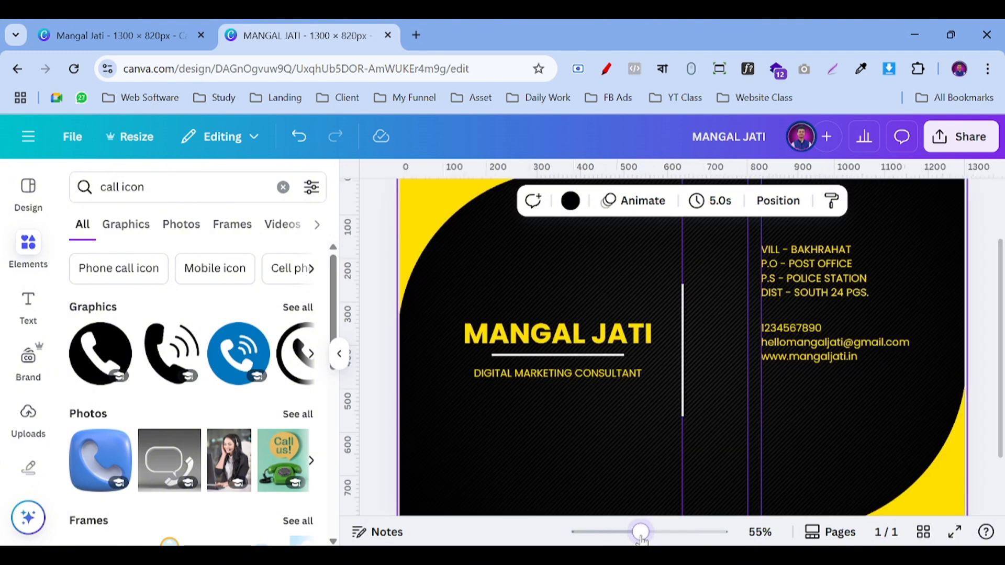
left_click(813, 257)
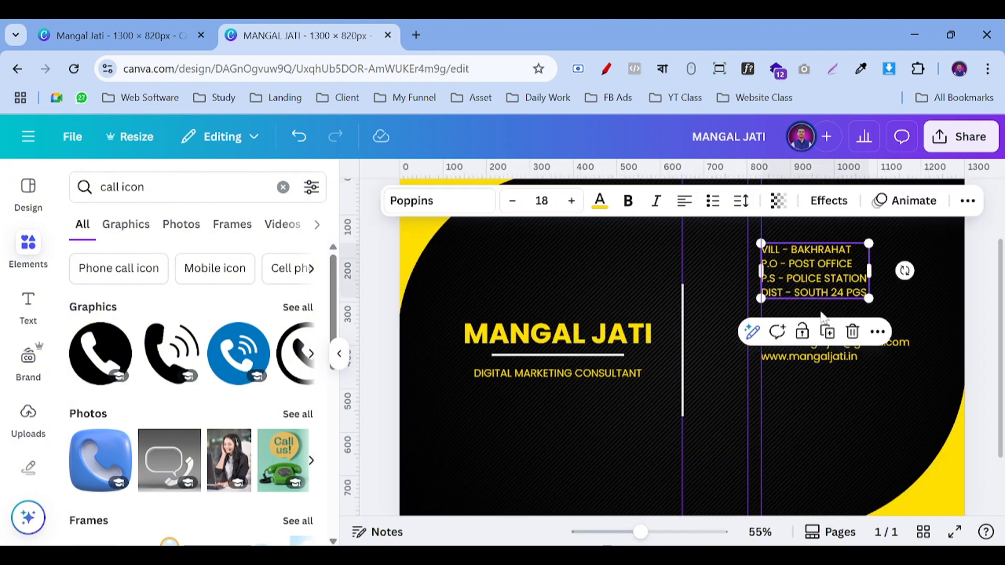
left_click(792, 359, "shift")
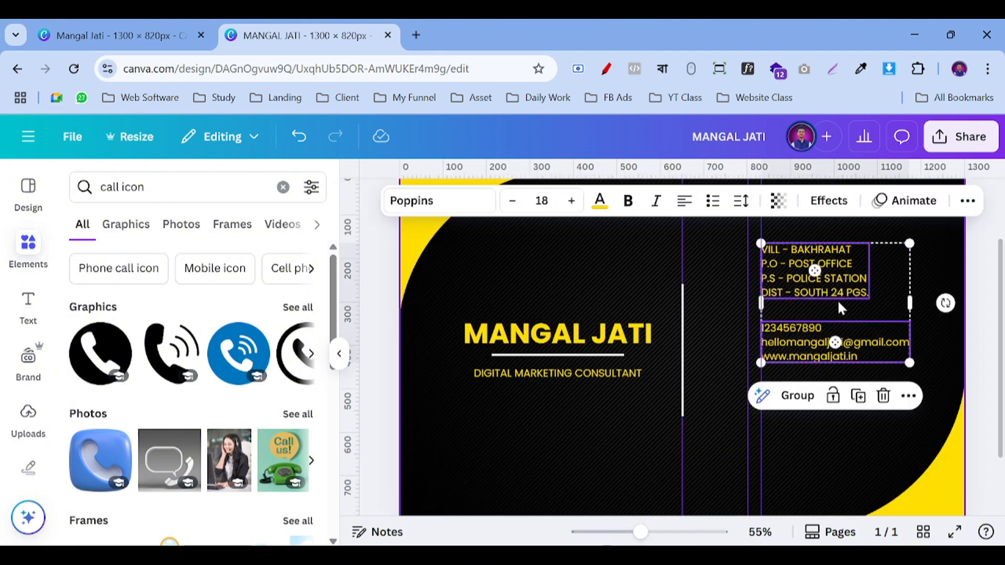
left_click_drag(838, 304, 839, 346)
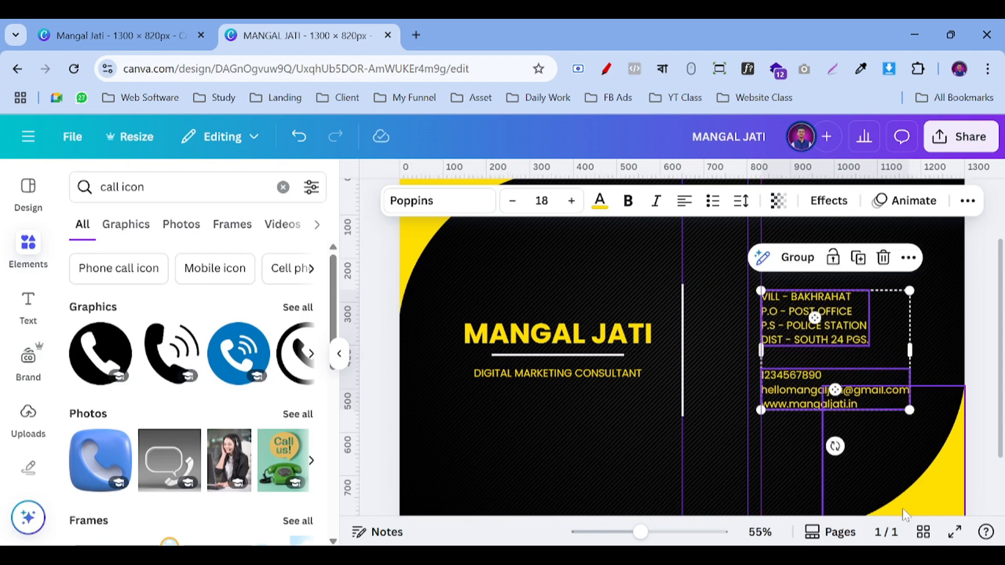
left_click(949, 533)
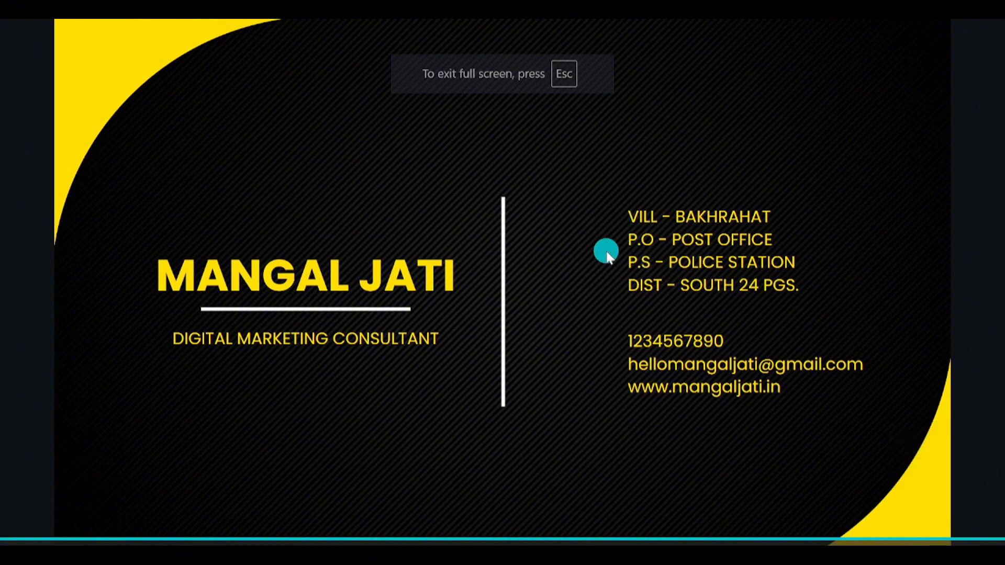
key("Escape")
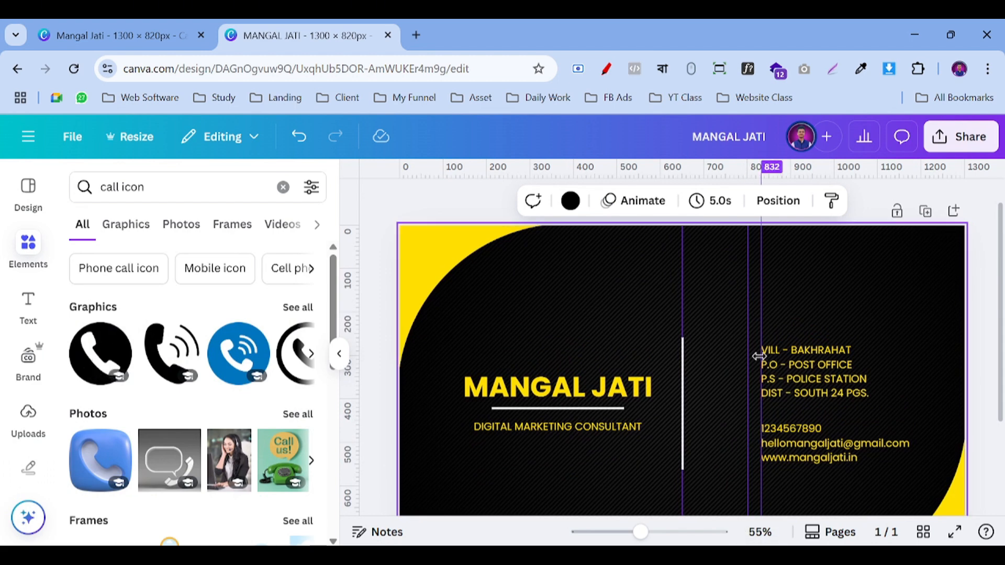
Step: Add the first phone graphic, shrink it and recolour it yellow
left_click(121, 361)
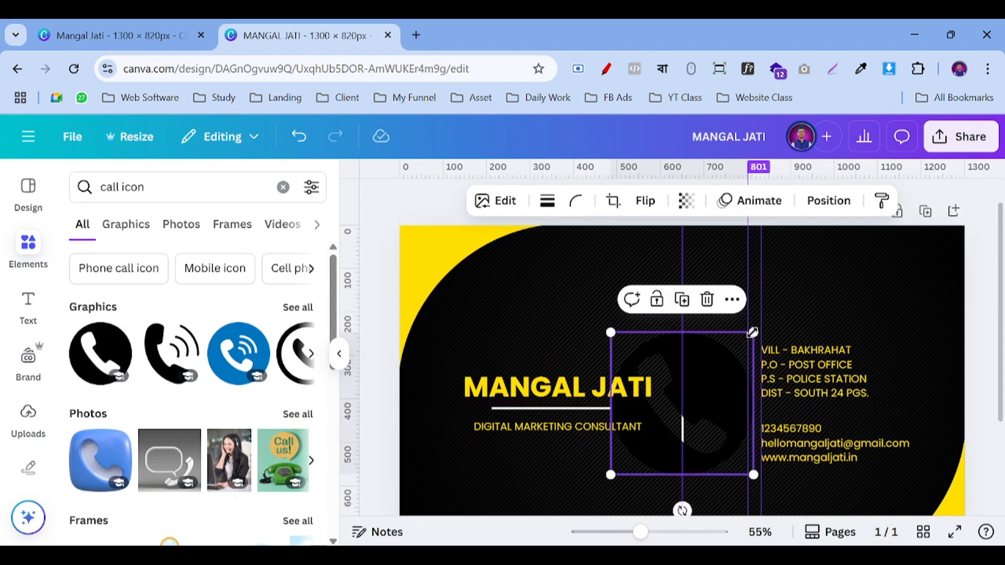
left_click_drag(752, 332, 661, 427)
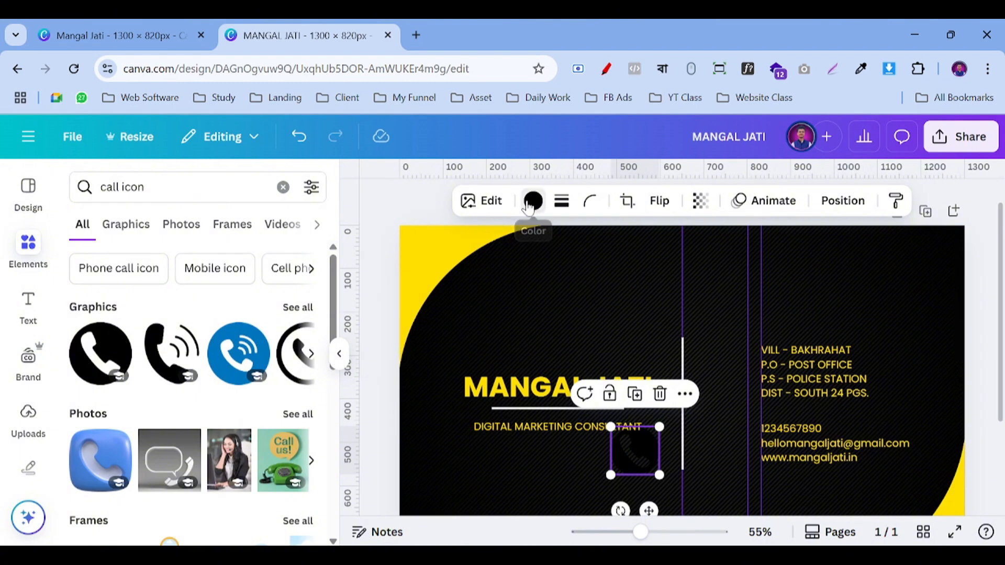
left_click(530, 204)
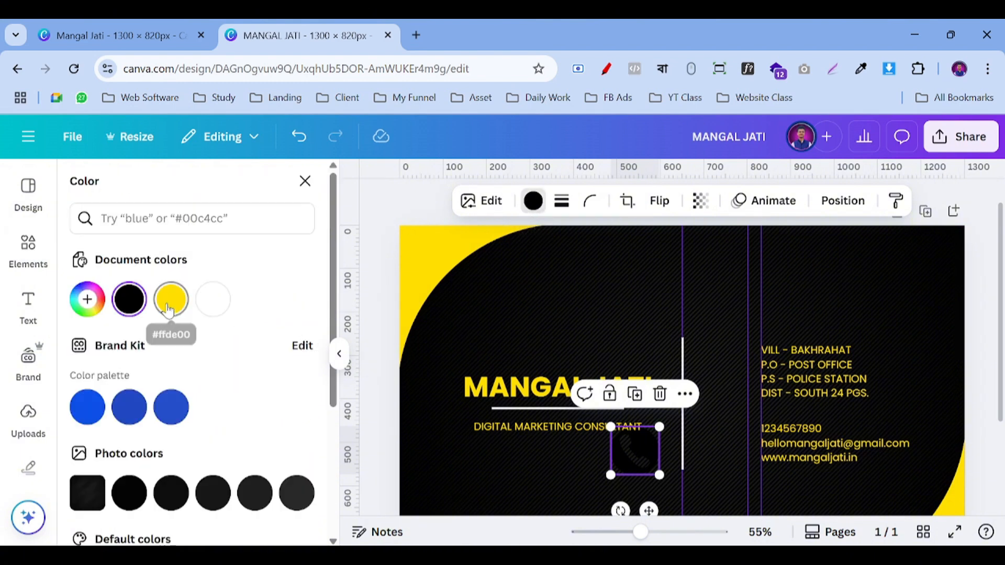
left_click(172, 299)
left_click_drag(611, 426, 761, 438)
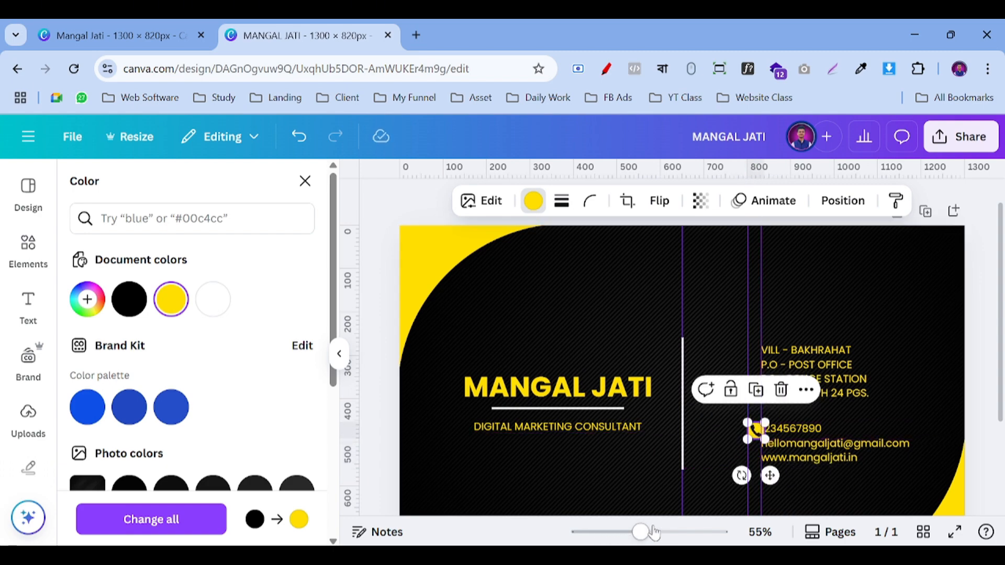
left_click_drag(654, 532, 662, 532)
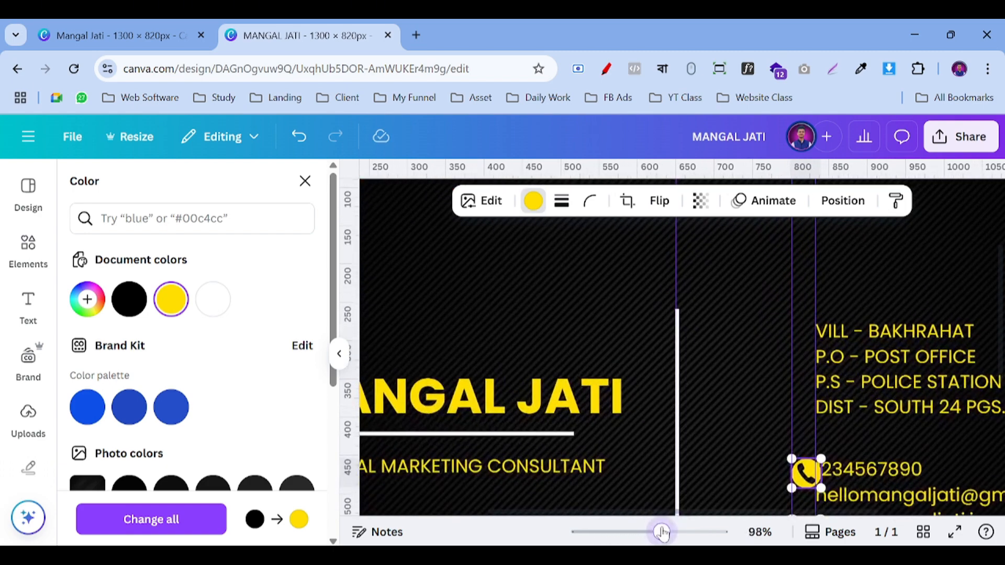
left_click(338, 356)
Step: Resize the phone icon to about 31 px and line it up beside the phone number
scroll(720, 394, "down", 3)
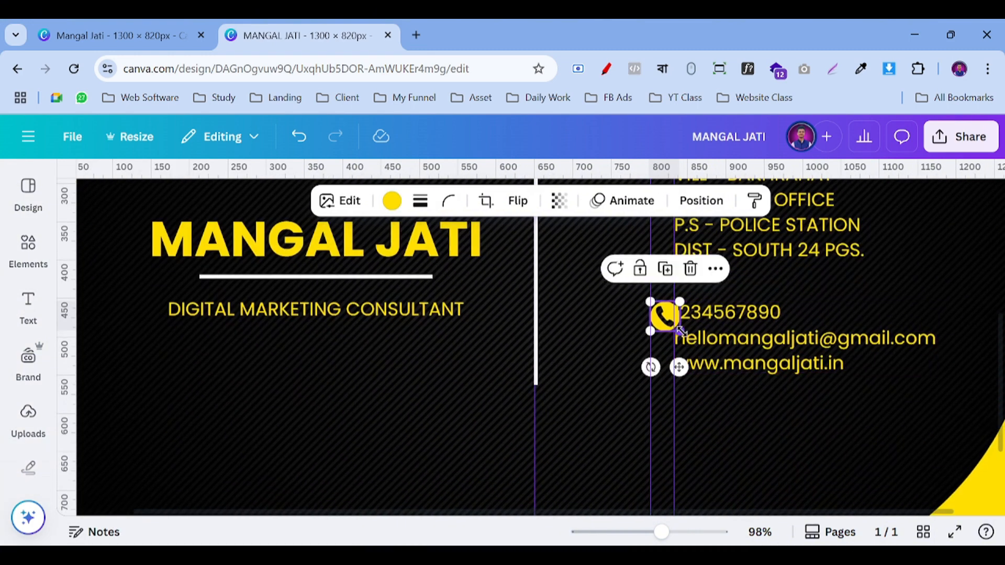
mouse_move(680, 331)
left_mouse_down()
mouse_move(659, 308)
mouse_move(669, 319)
left_mouse_up()
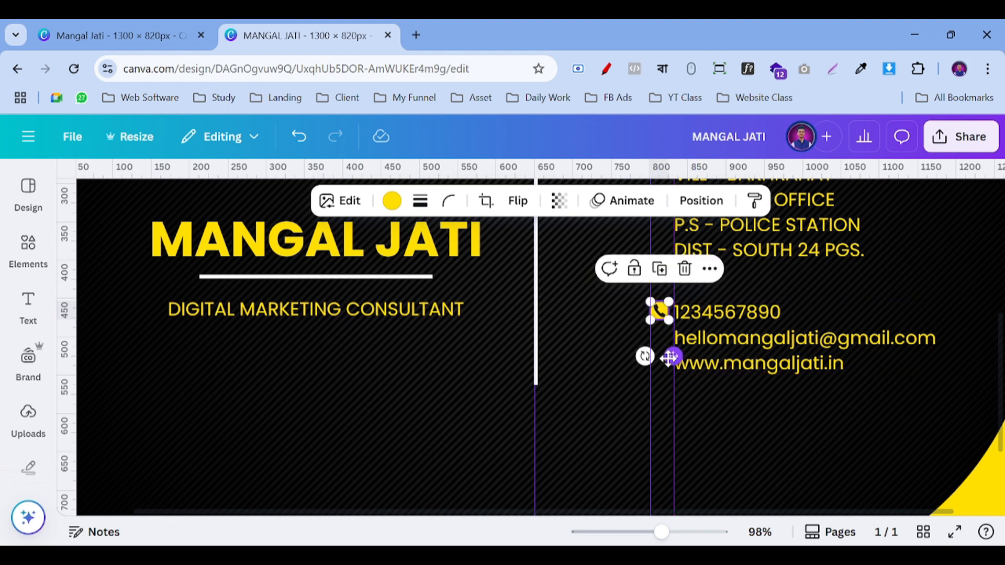
left_click_drag(673, 357, 675, 357)
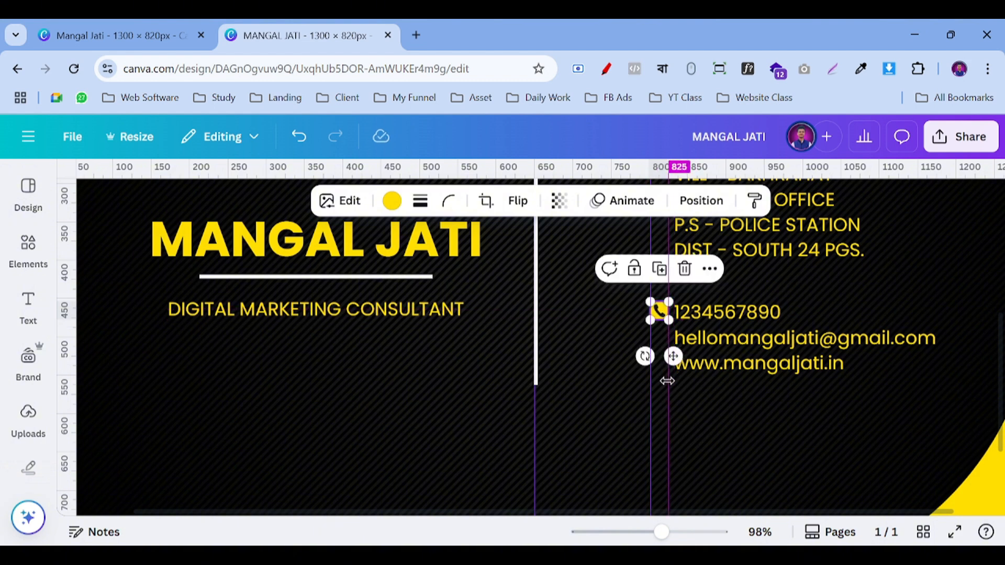
left_click(593, 320)
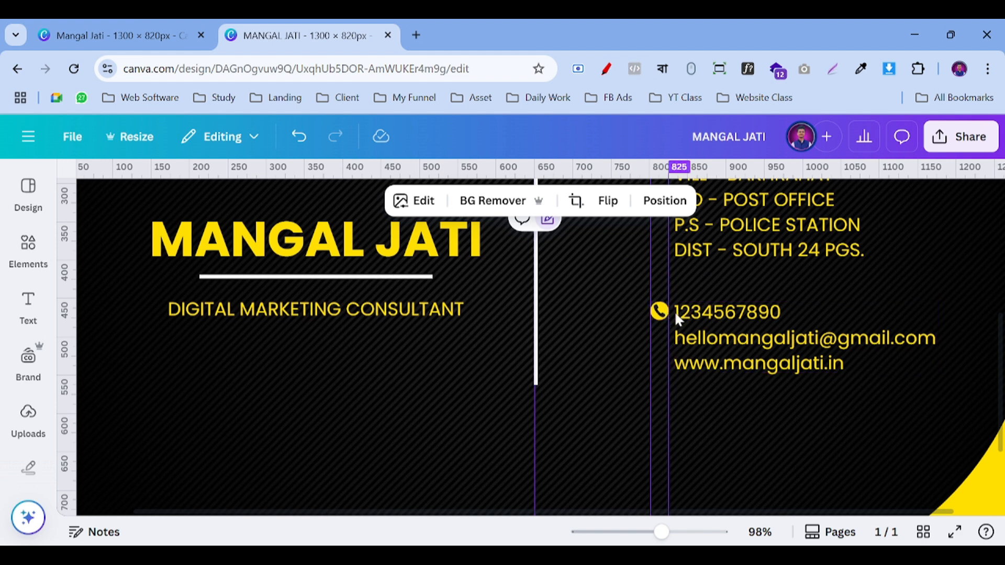
scroll(680, 283, "up", 2)
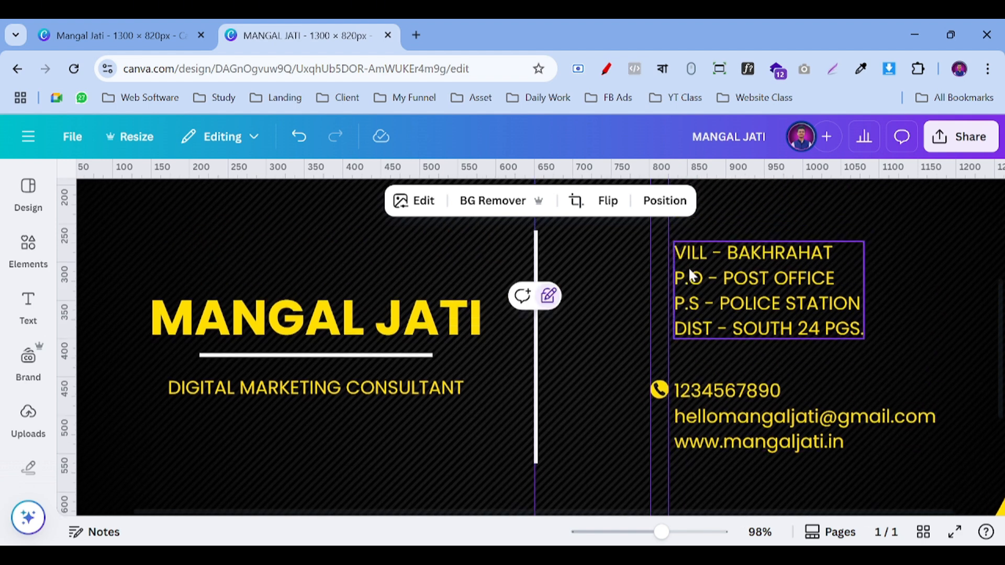
scroll(670, 303, "down", 2)
left_click(658, 312)
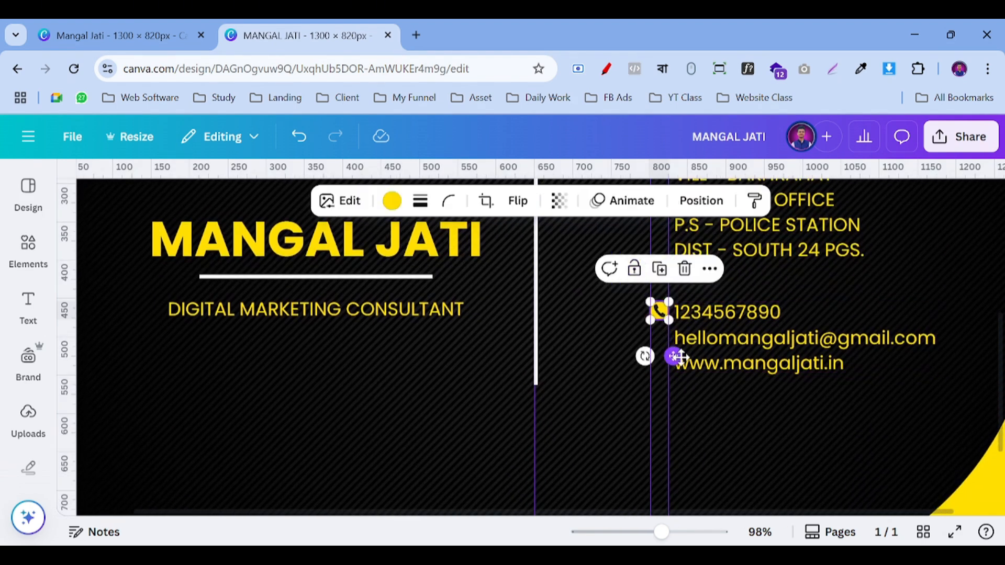
left_click_drag(675, 356, 716, 332)
left_click(628, 341)
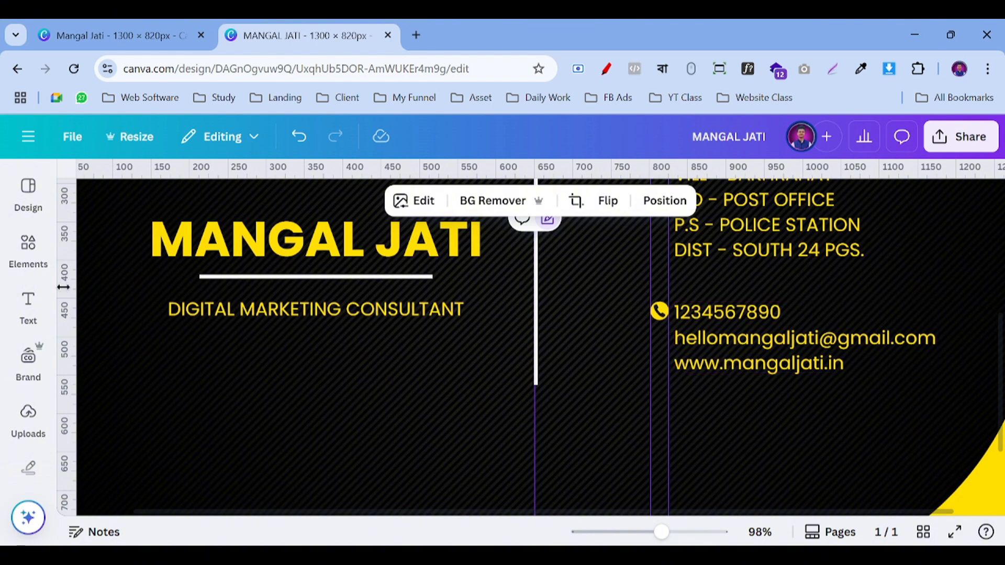
left_click(29, 250)
Step: Change the element search to 'email icon', removing the duplicated word
left_click(110, 193)
double_click(110, 193)
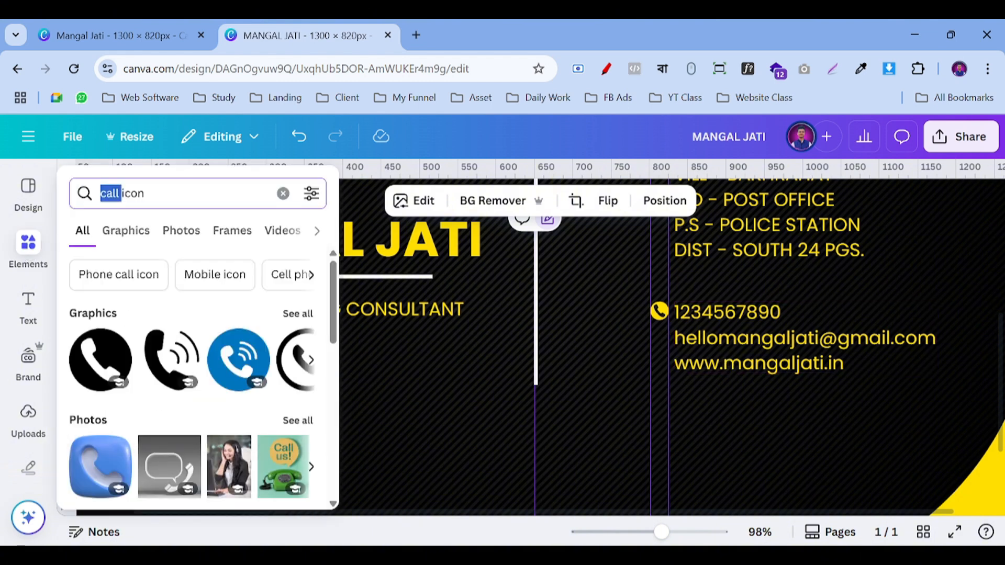
type("email")
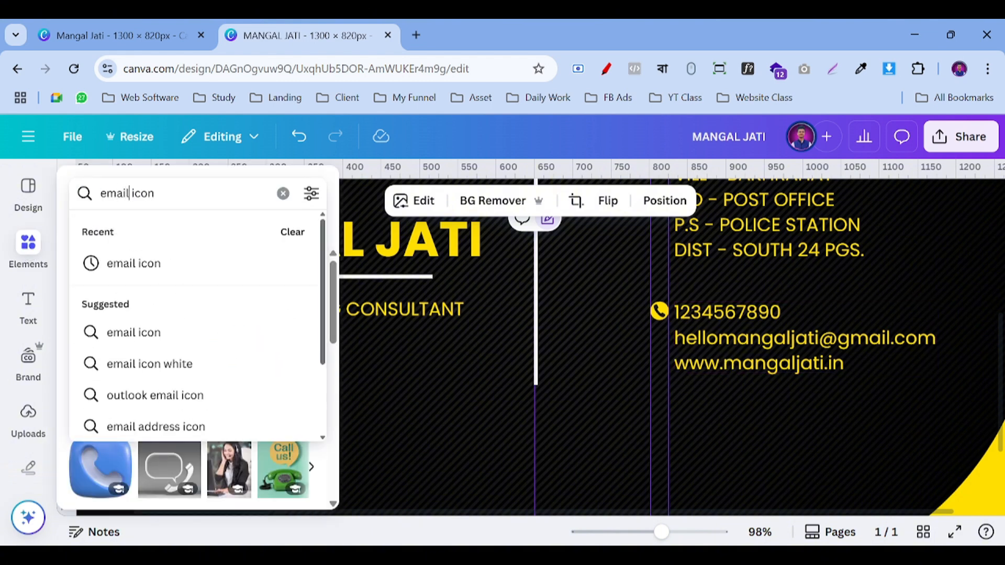
type(" icon")
key("Return")
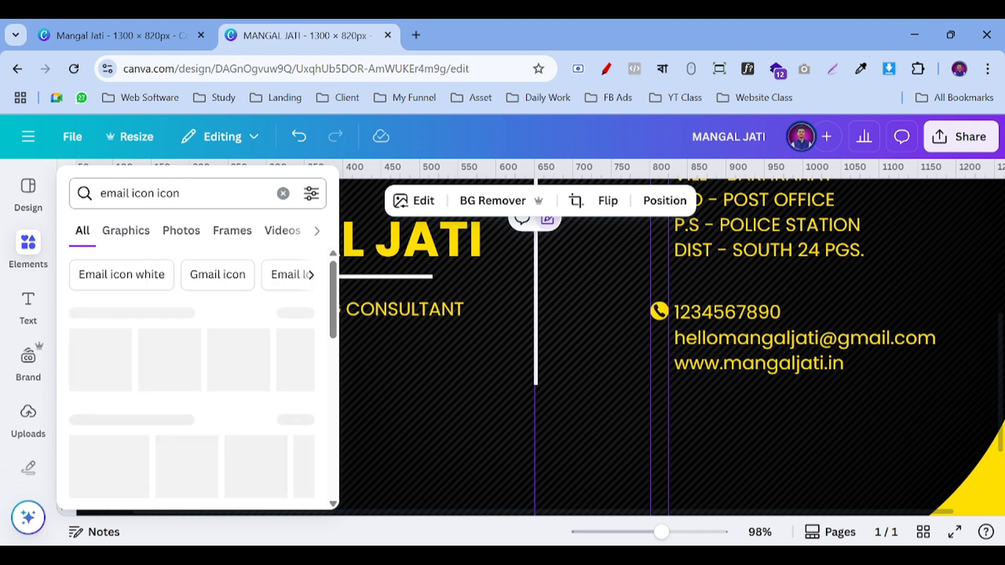
double_click(168, 193)
key("BackSpace")
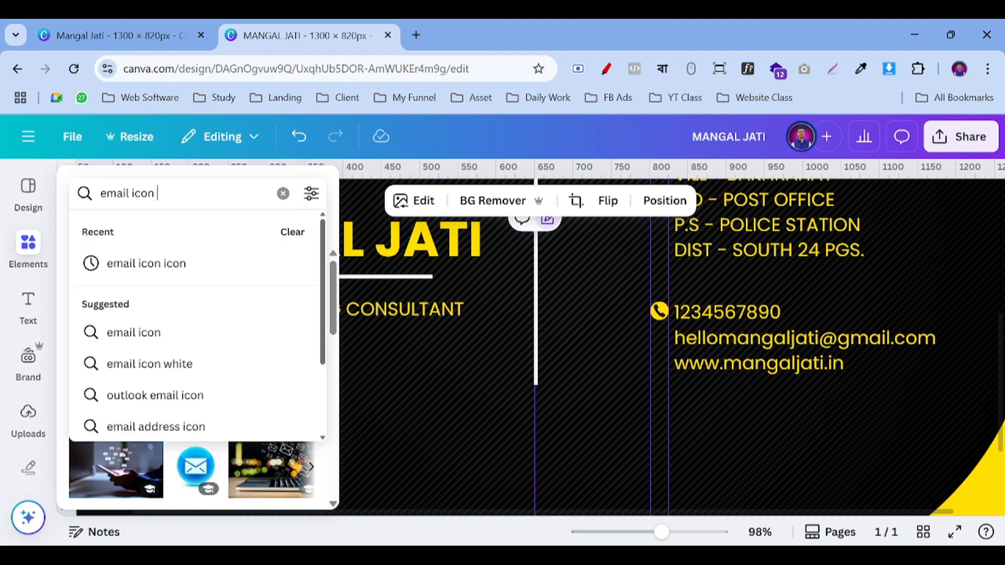
key("Return")
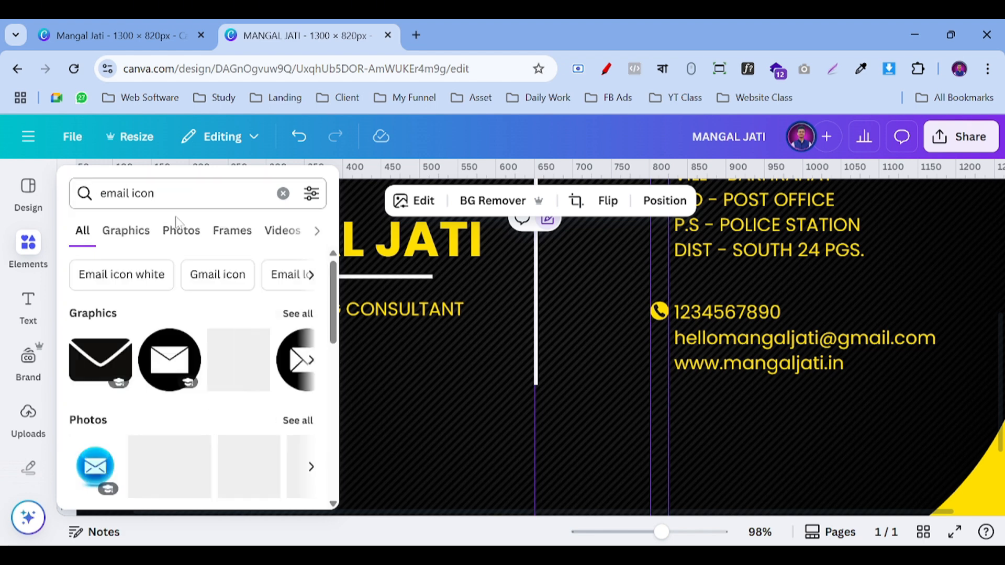
Step: Add an envelope graphic, recolour it yellow, shrink it and align it beside the email line
left_click(158, 360)
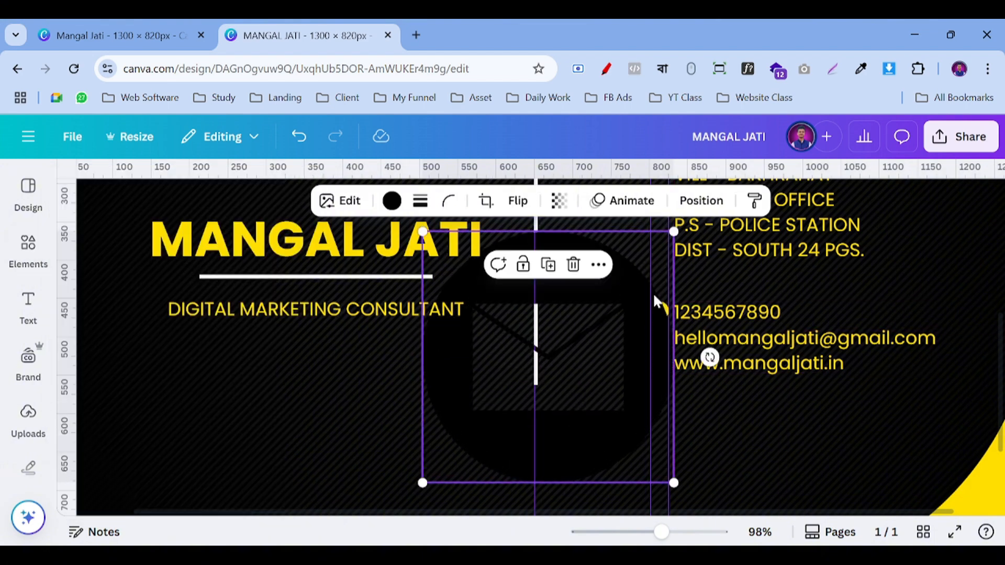
left_click_drag(674, 231, 464, 441)
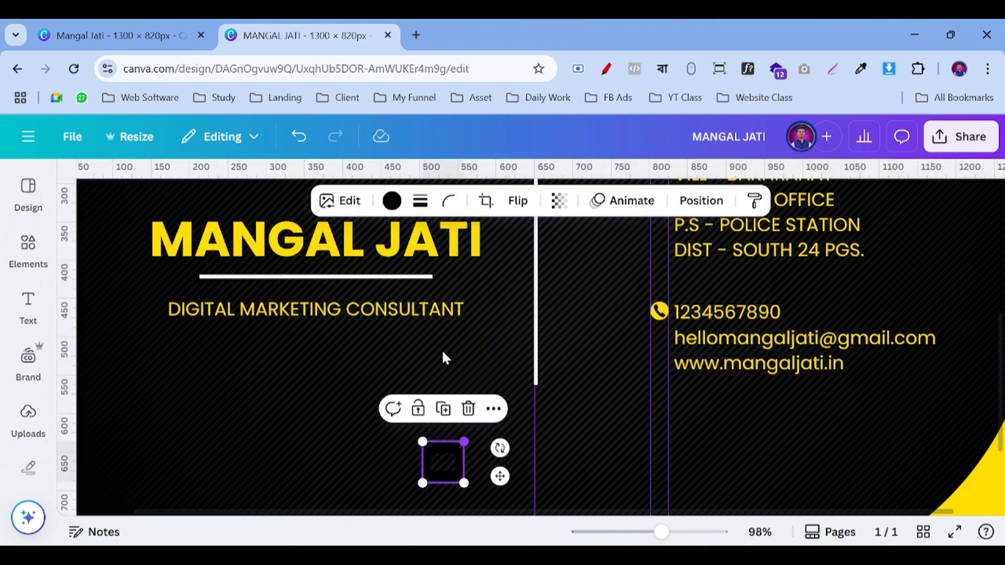
left_click(392, 202)
left_click(170, 361)
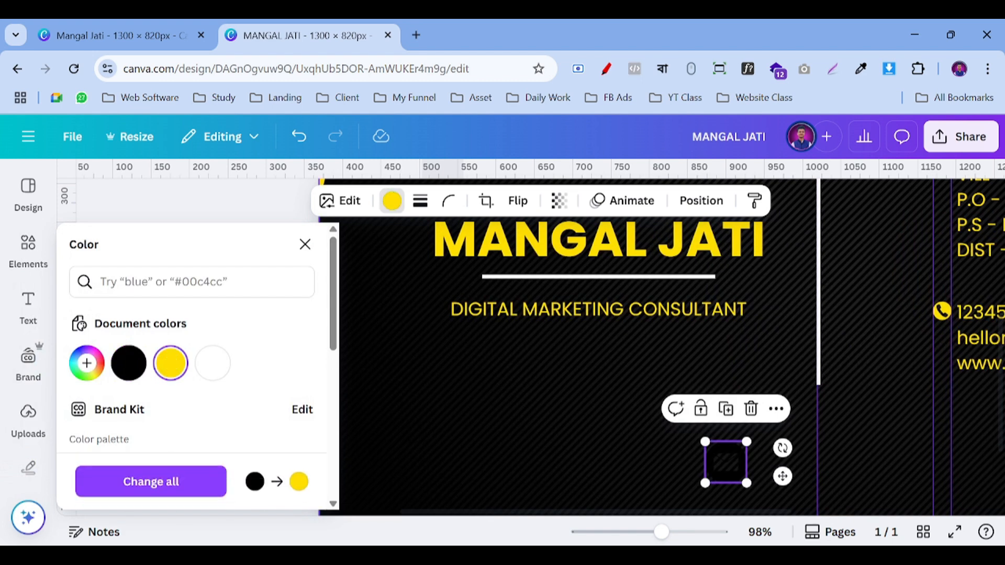
left_click(304, 245)
left_click_drag(442, 464, 669, 349)
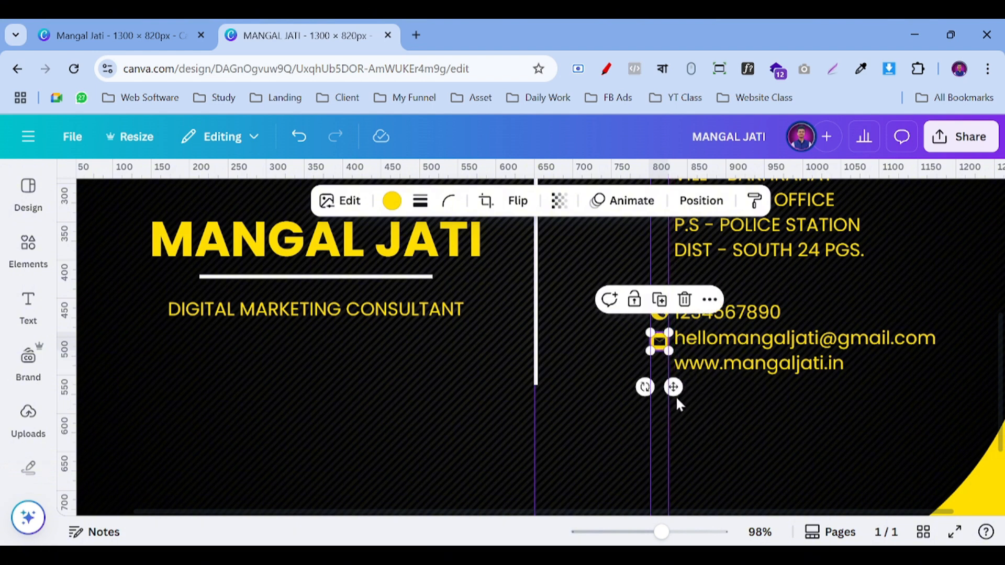
left_click_drag(675, 385, 677, 387)
left_click(730, 413)
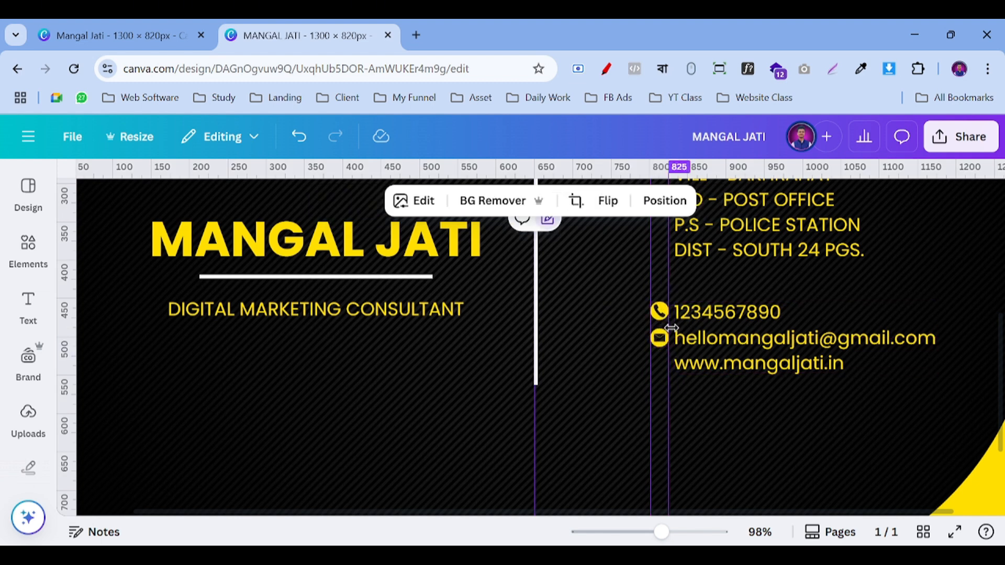
left_click(28, 246)
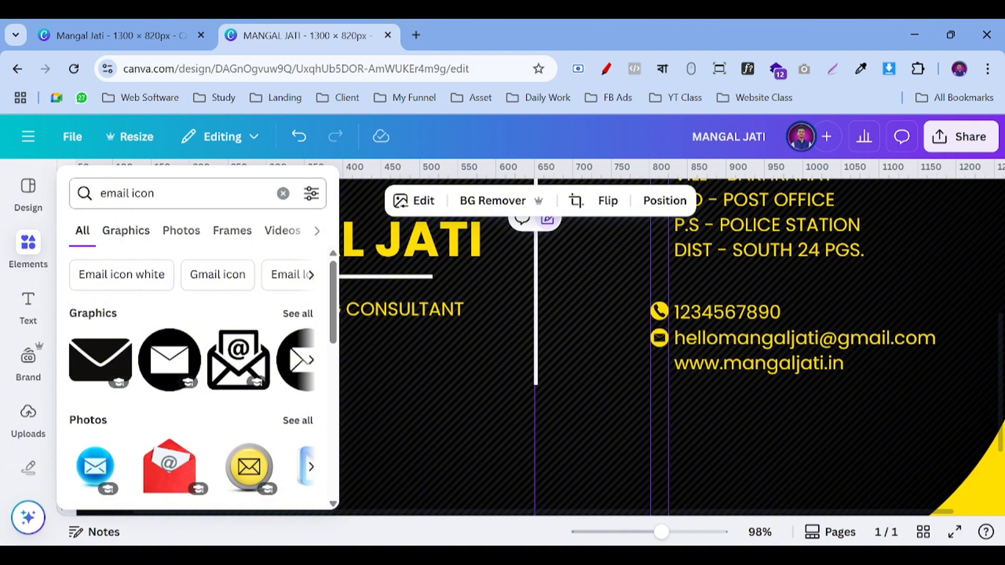
Step: Change the element search to 'website icon'
triple_click(138, 193)
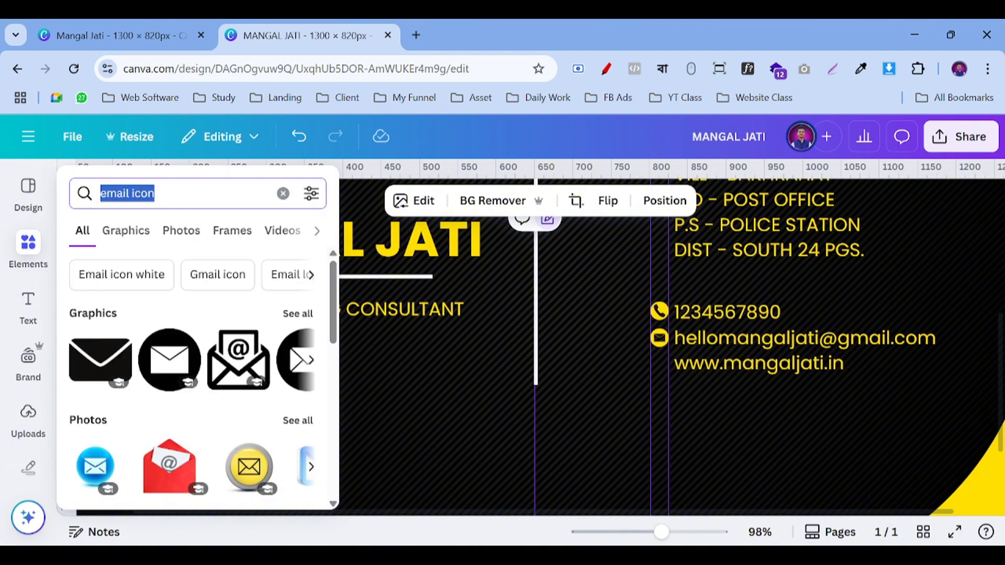
left_click(101, 193)
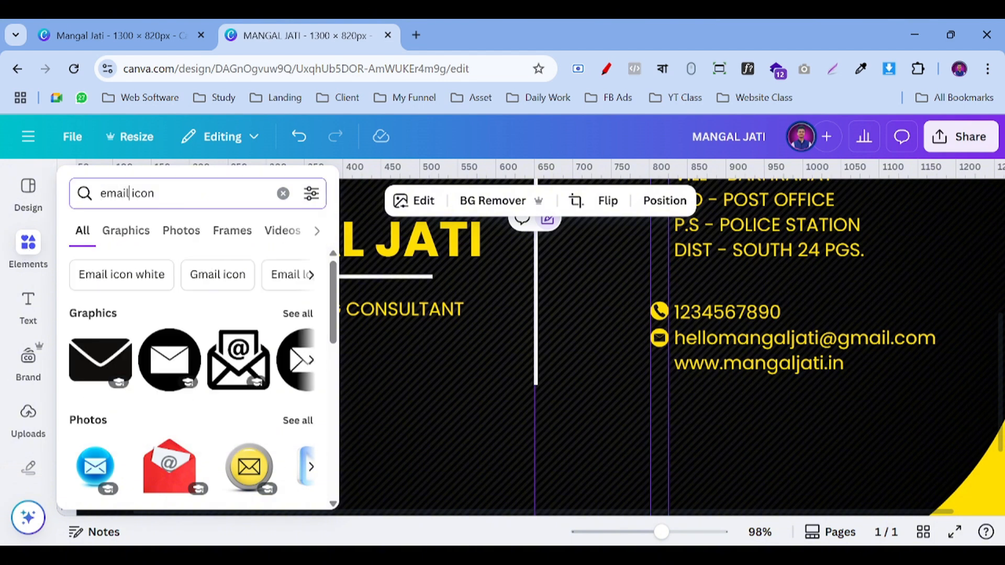
key("BackSpace")
key("BackSpace")
key("BackSpace")
key("BackSpace")
key("BackSpace")
type("we")
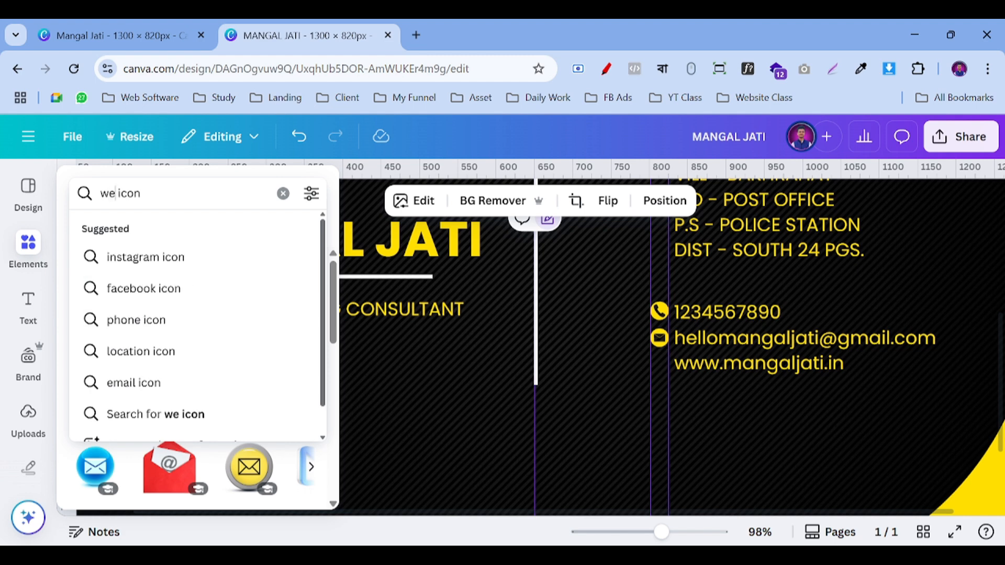
type("bsite")
key("Return")
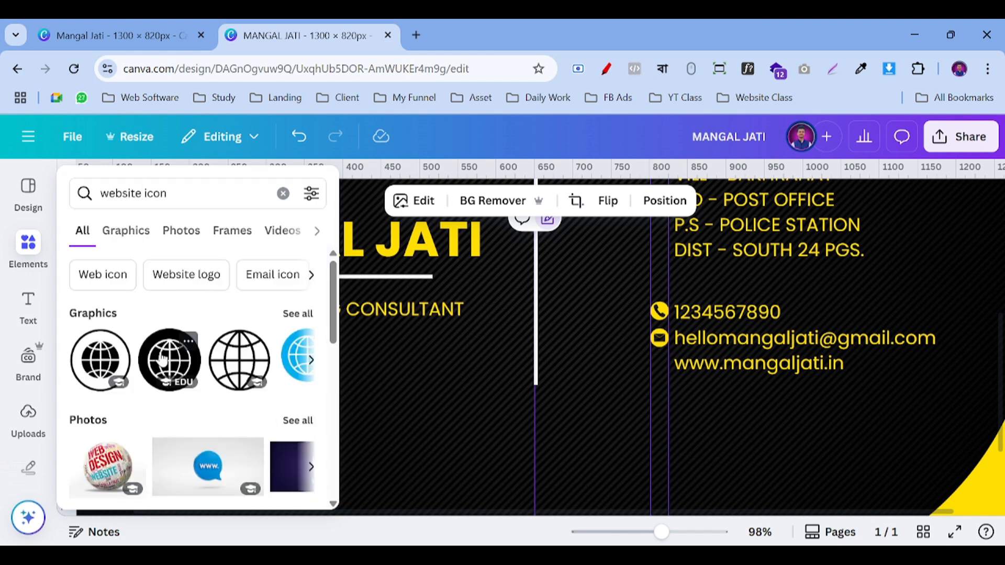
Step: Add the black circular globe graphic, recolour it yellow and shrink it to icon size
left_click(162, 360)
left_click_drag(628, 341, 557, 408)
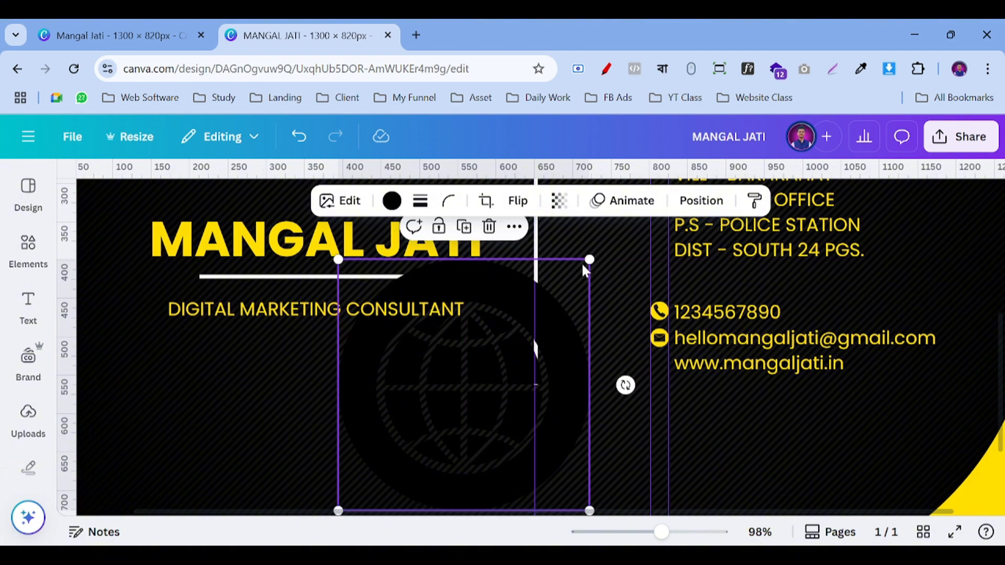
left_click(392, 200)
left_click(170, 363)
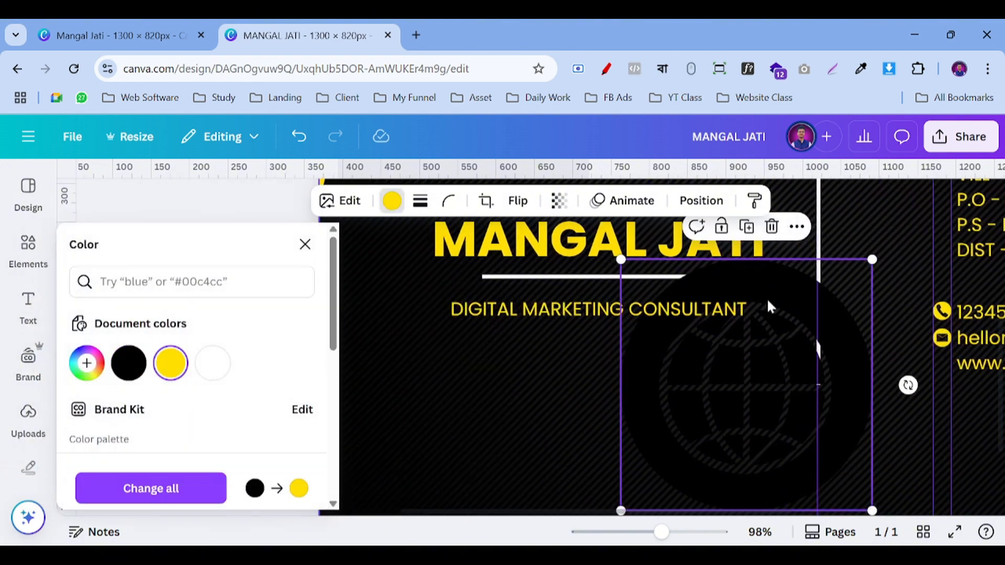
left_click_drag(871, 259, 656, 477)
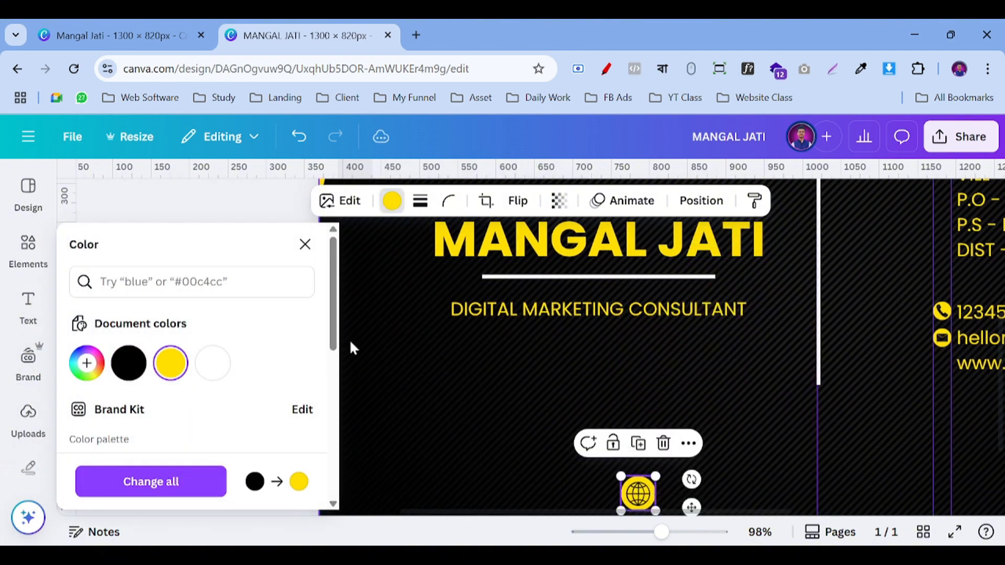
left_click(304, 245)
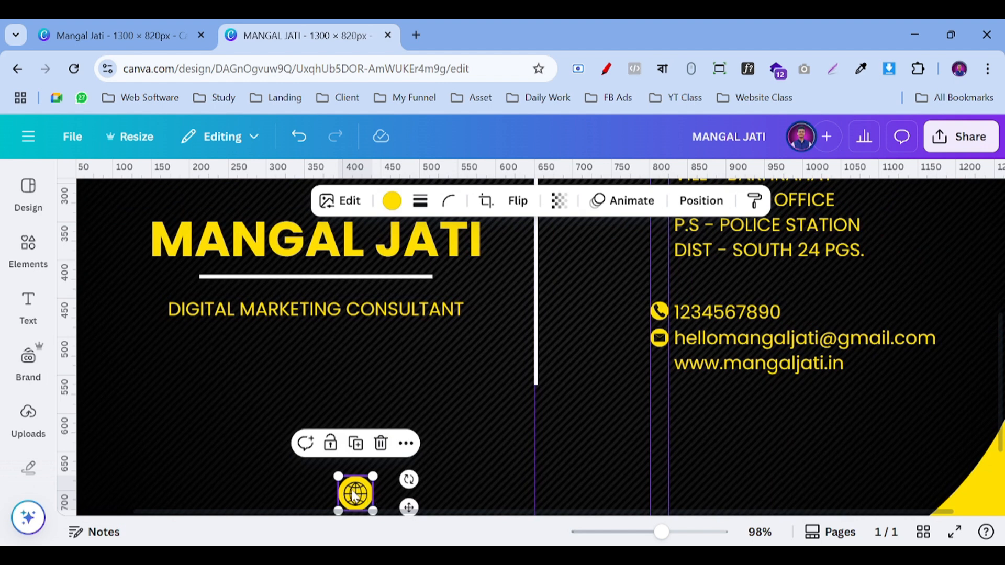
left_click_drag(354, 496, 672, 371)
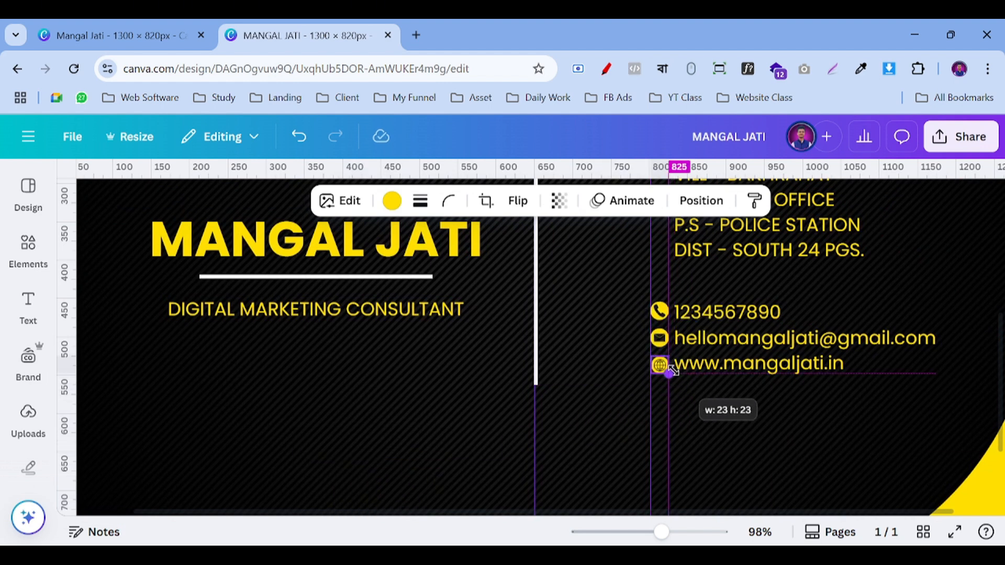
left_click_drag(674, 410, 674, 408)
left_click(714, 404)
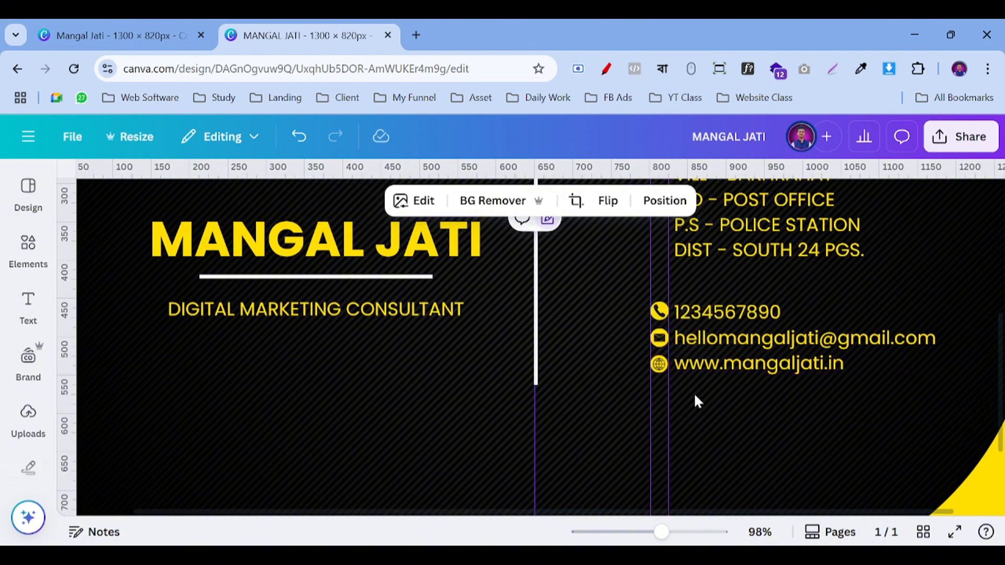
left_click(658, 366)
left_click_drag(663, 368, 665, 372)
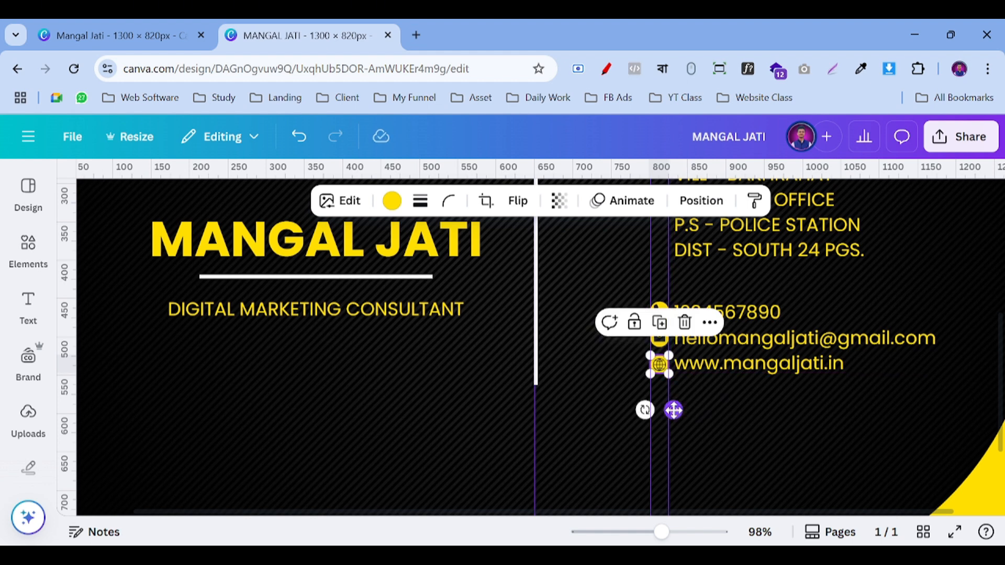
left_click_drag(671, 410, 675, 410)
left_click(740, 408)
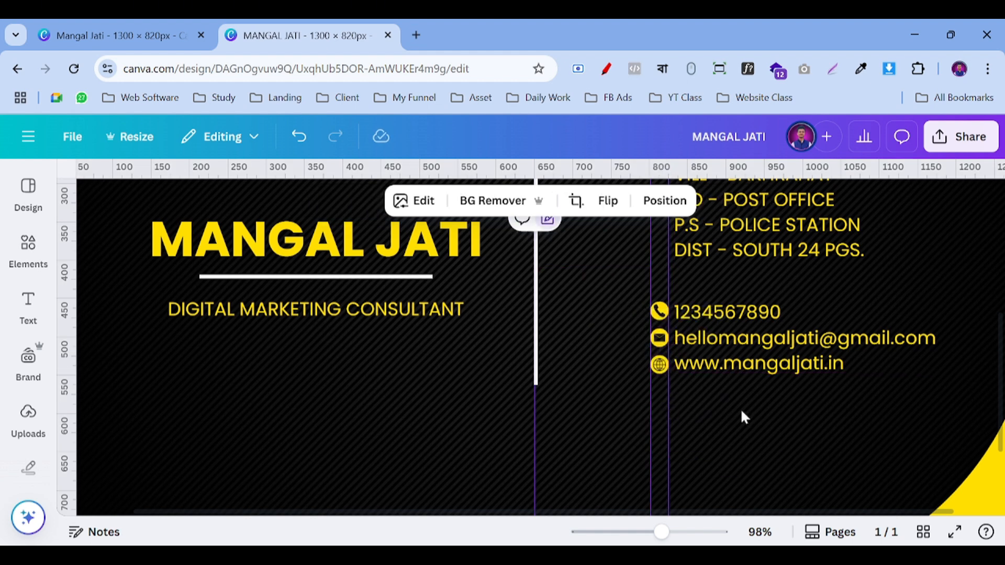
scroll(740, 409, "up", 3)
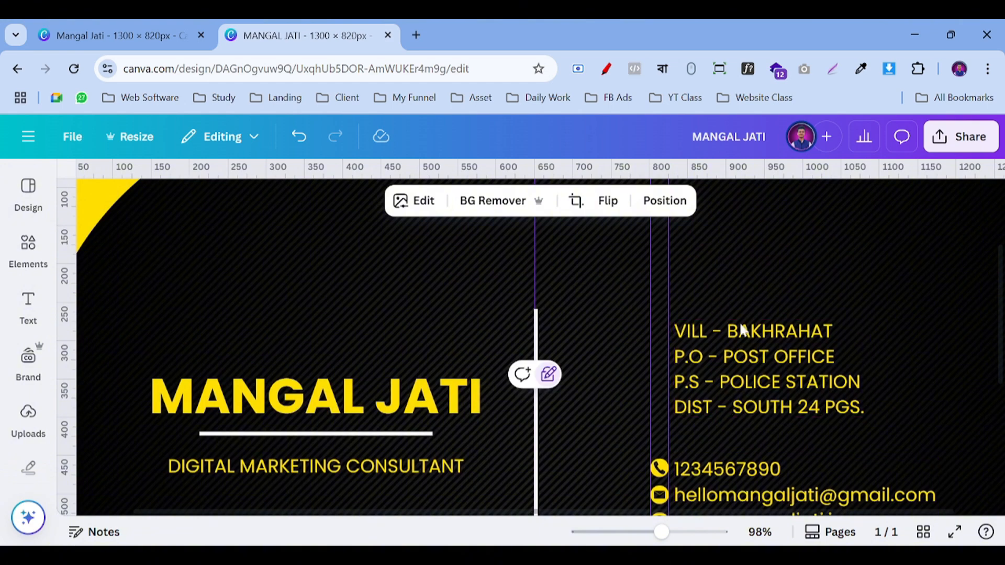
Step: Change the element search to 'home icon'
left_click(26, 243)
triple_click(130, 187)
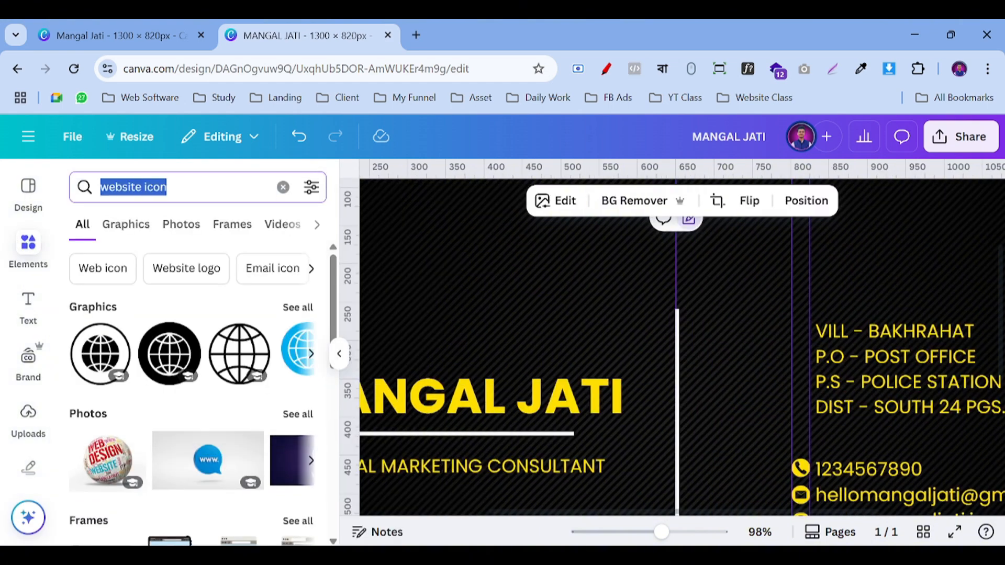
double_click(130, 188)
type("home")
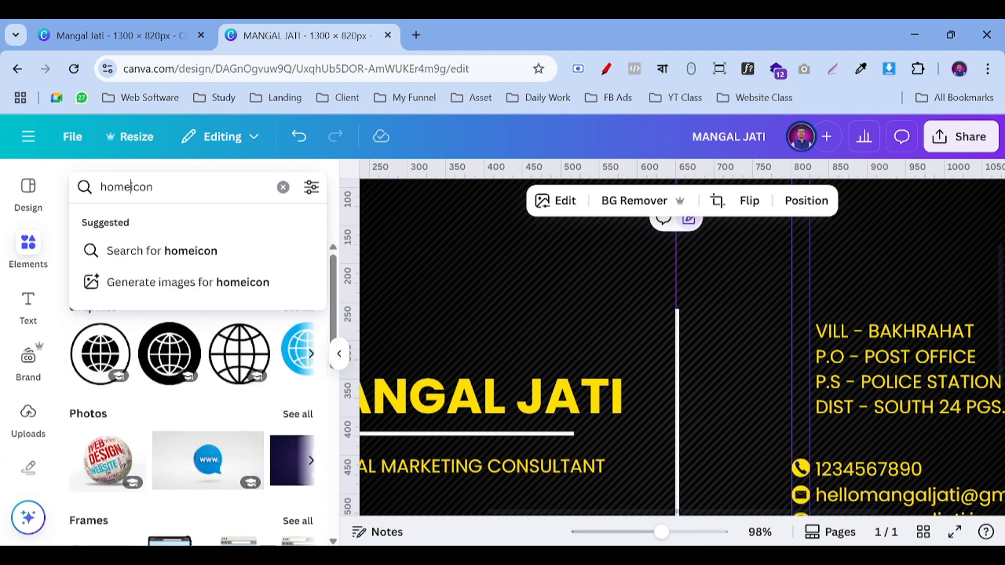
key("Return")
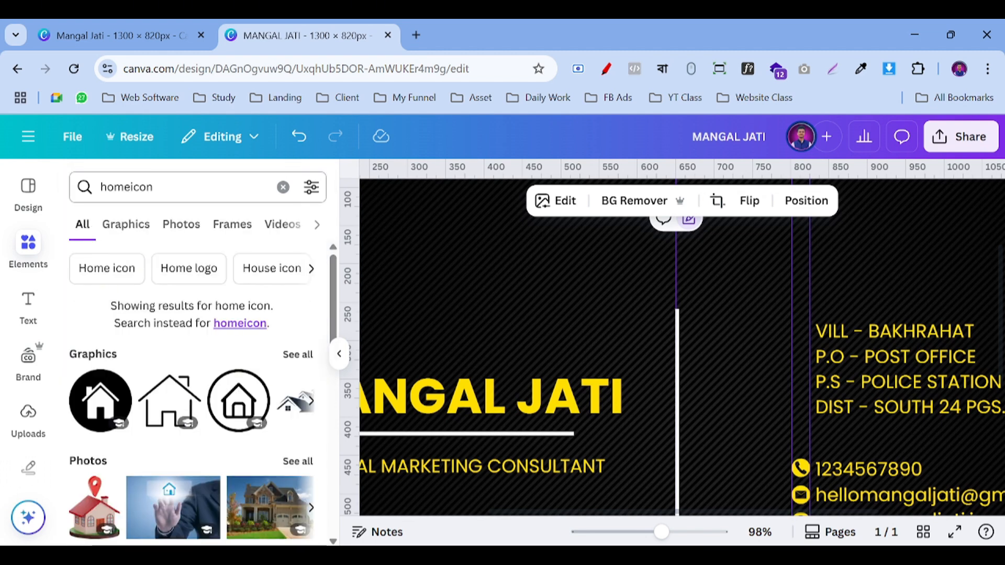
left_click(131, 187)
key("Return")
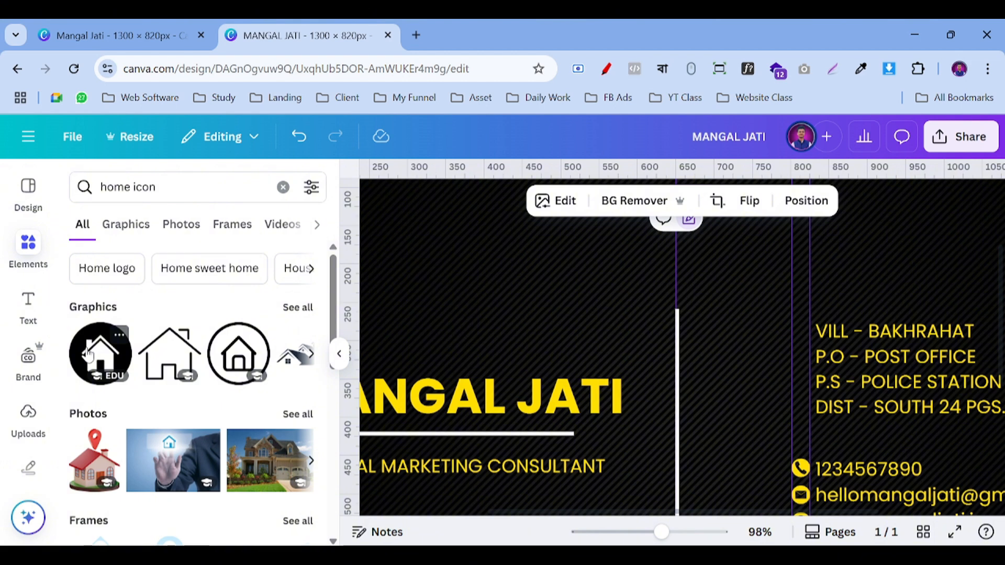
Step: Add the circular house graphic with a yellow circle and a black house shape
left_click(87, 355)
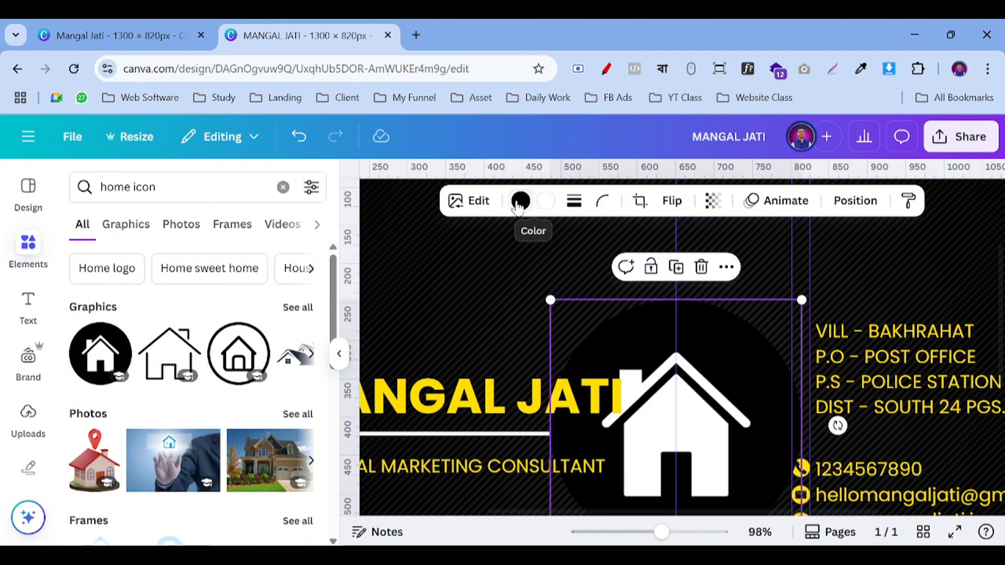
left_click(519, 202)
left_click(166, 304)
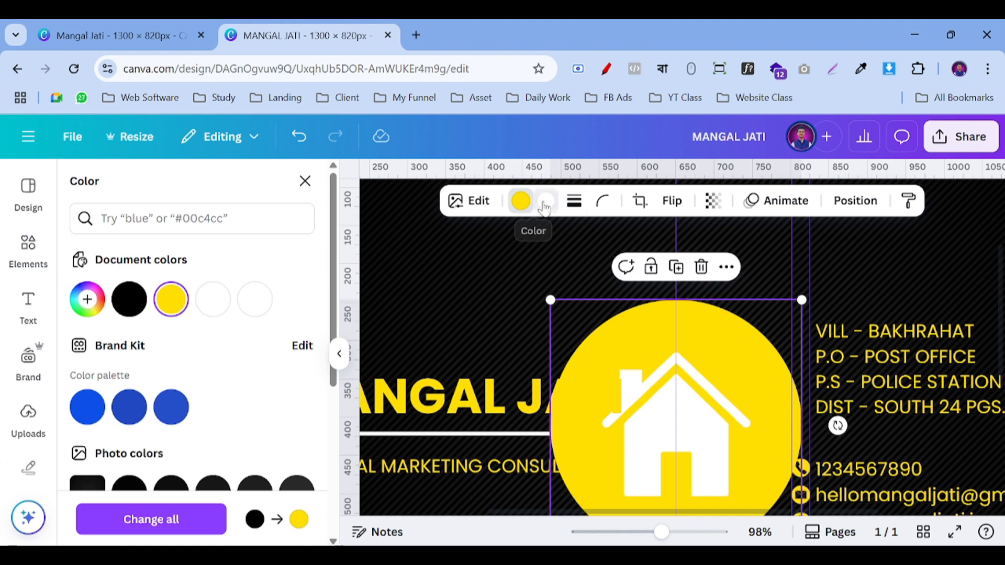
left_click(544, 202)
left_click(133, 300)
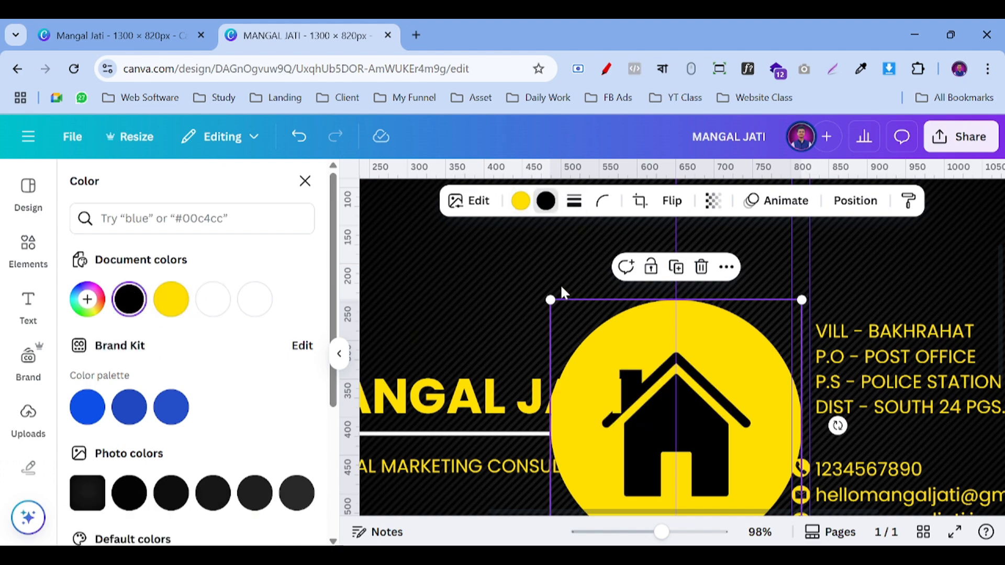
left_click_drag(547, 300, 718, 467)
scroll(743, 397, "down", 3)
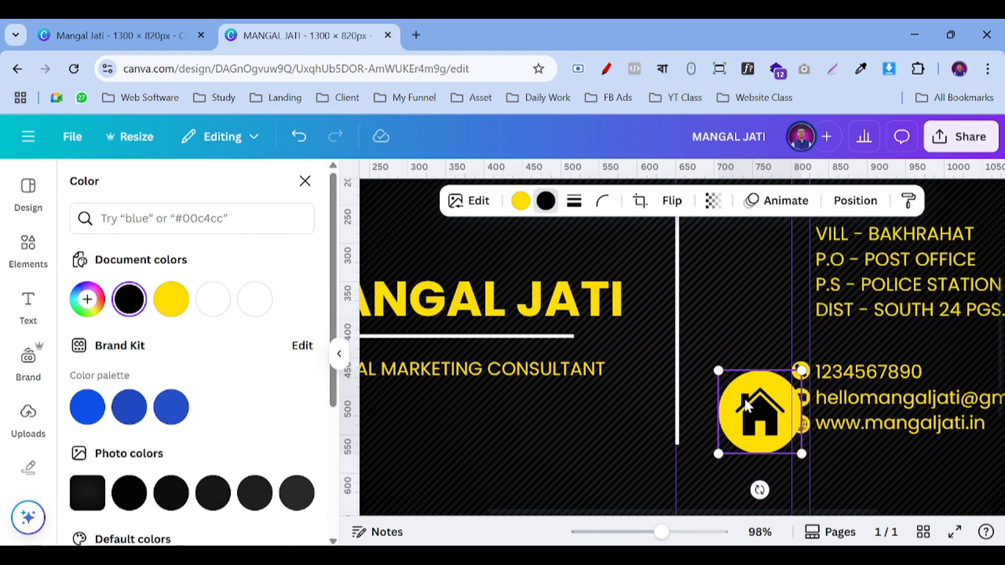
left_click(339, 353)
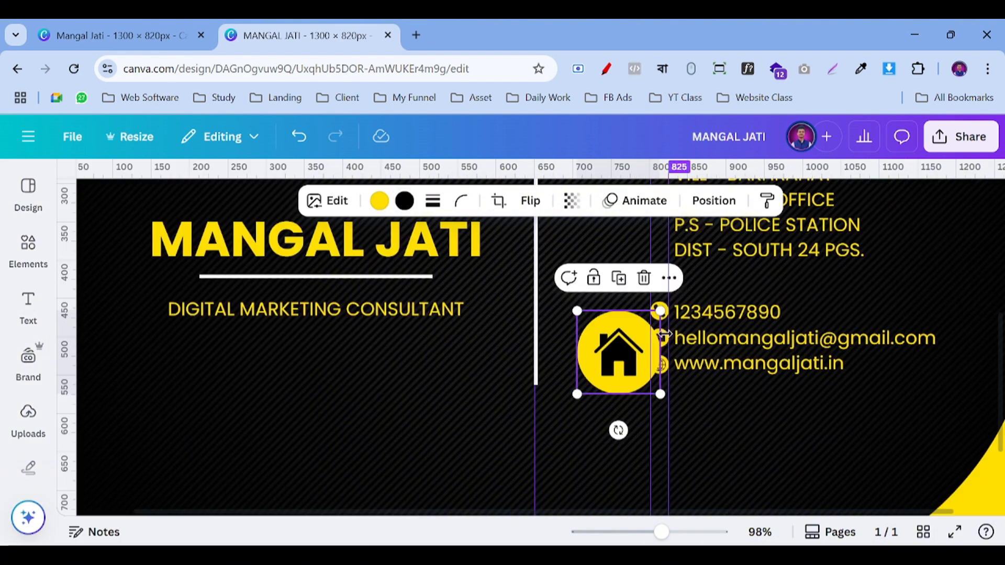
Step: Shrink the house icon and place it beside the VILL - BAKHRAHAT address line
left_click_drag(576, 391, 639, 332)
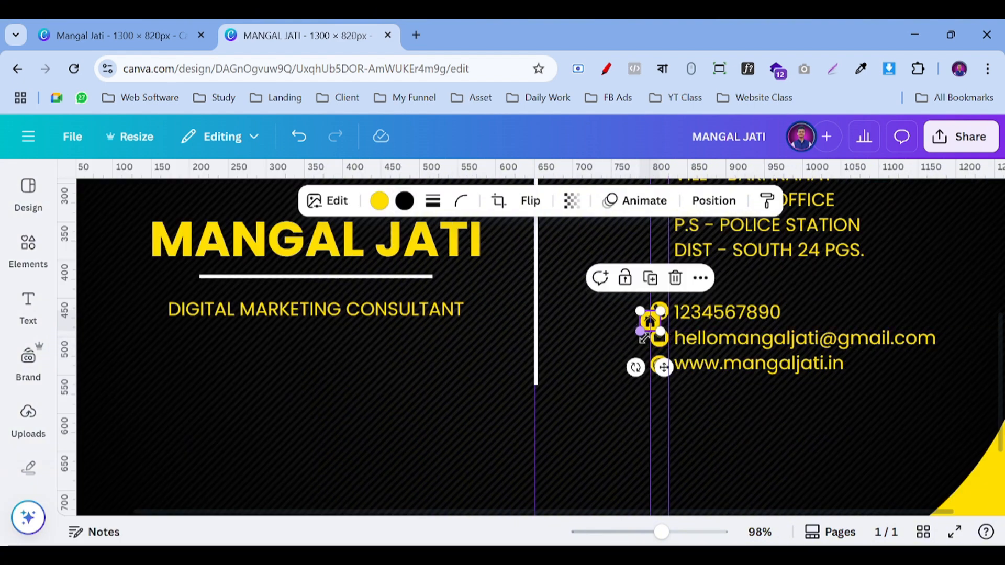
scroll(687, 439, "up", 3)
scroll(688, 435, "down", 1)
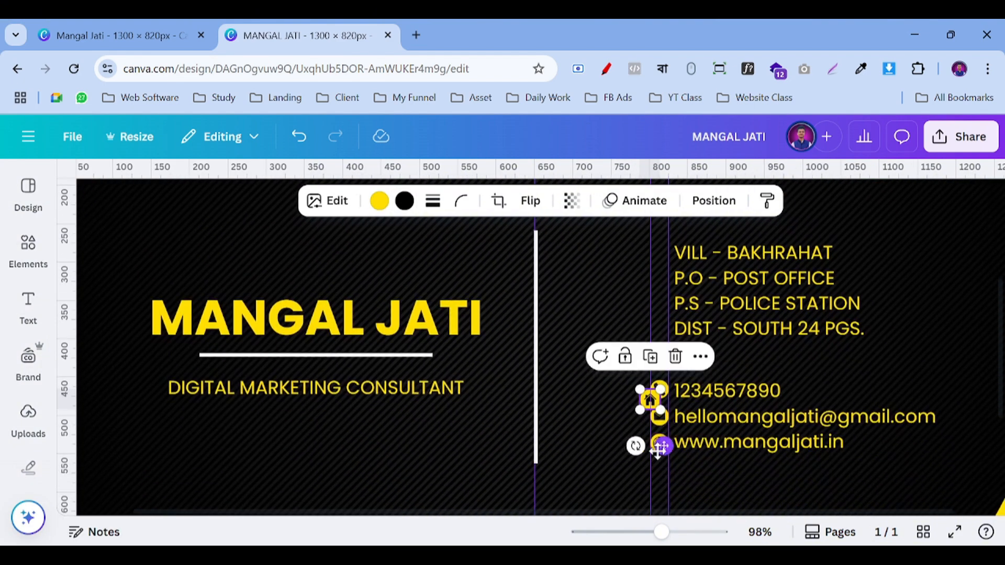
left_click_drag(658, 450, 668, 303)
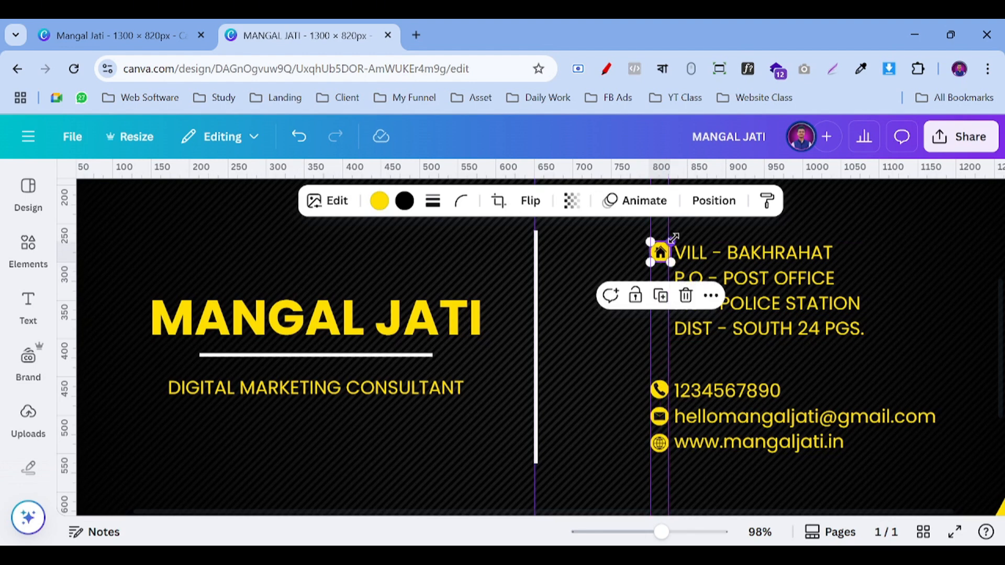
left_click_drag(671, 242, 655, 252)
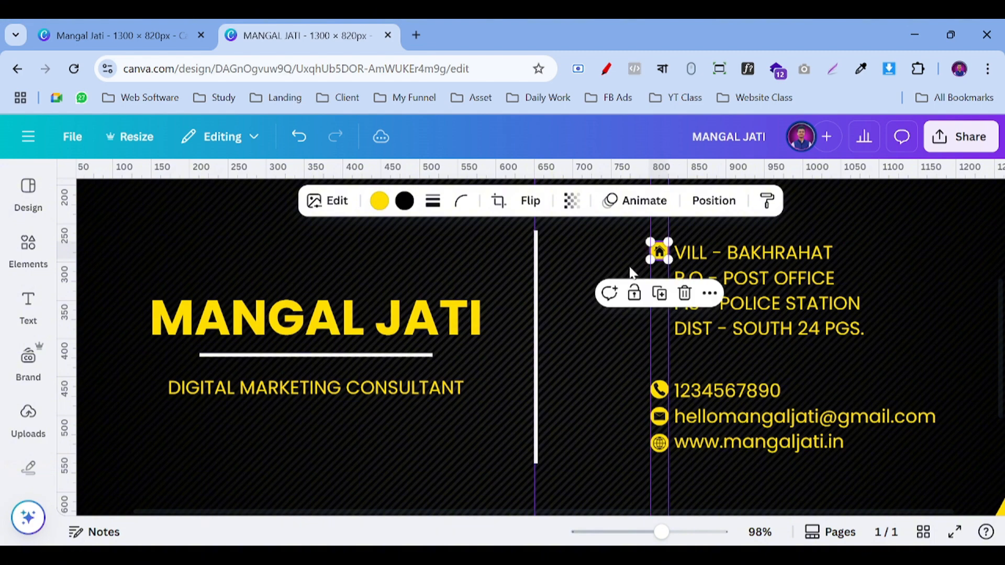
left_click(632, 272)
left_click(953, 532)
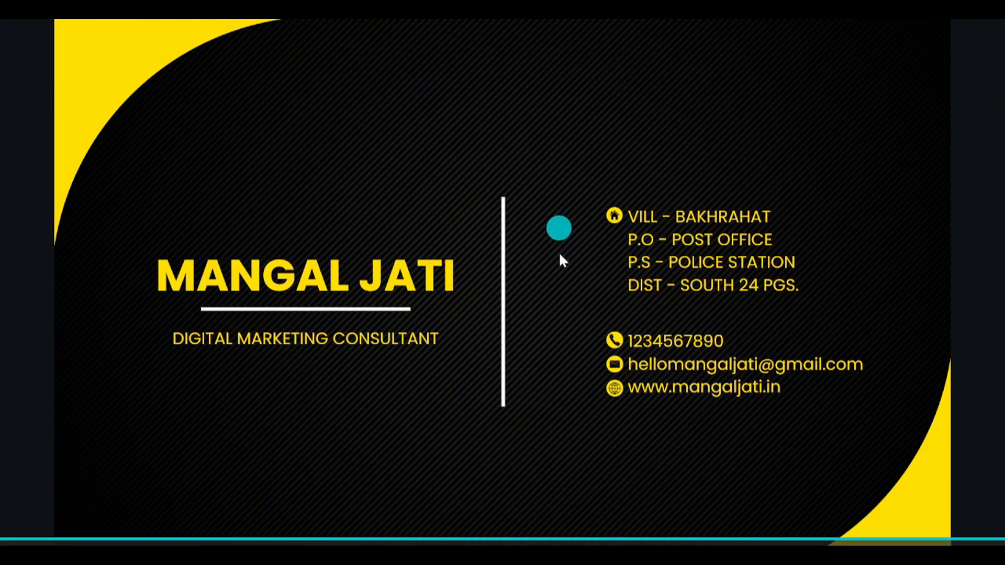
key("Escape")
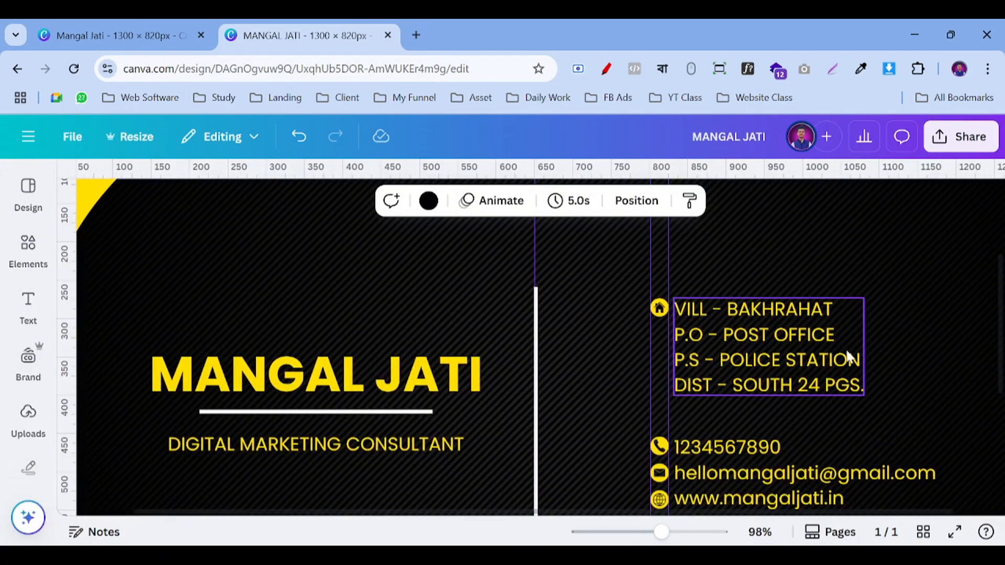
left_click_drag(660, 532, 620, 533)
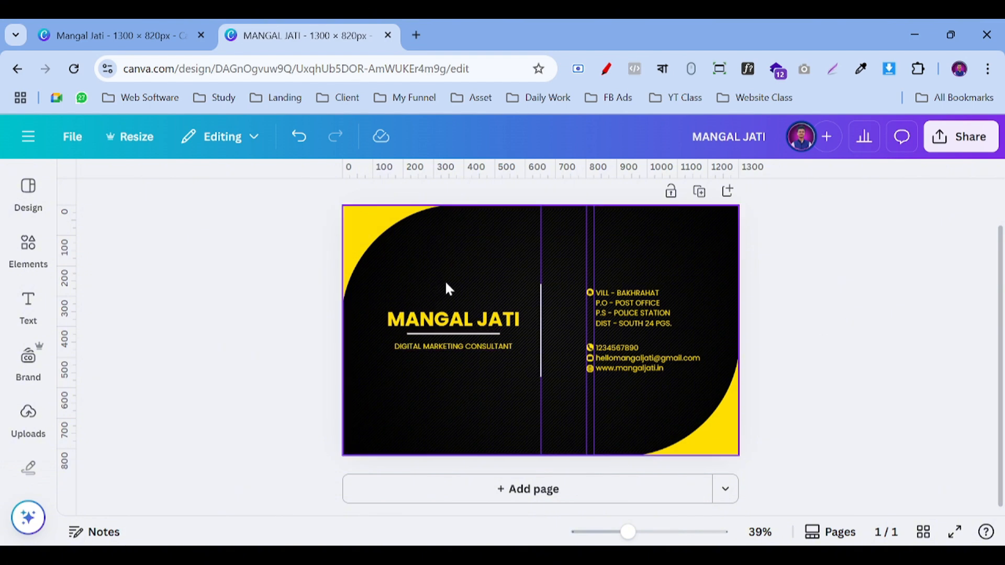
left_click(29, 250)
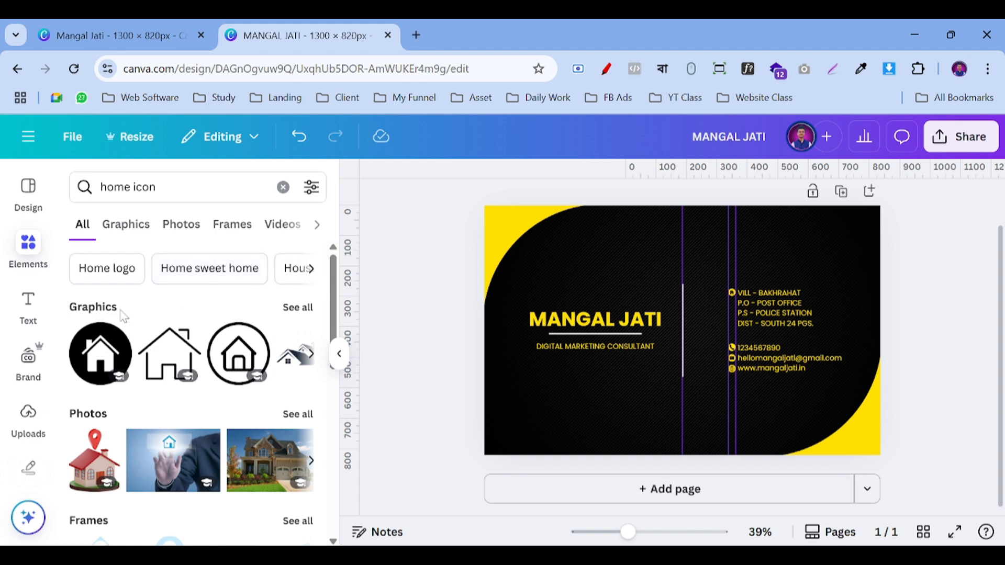
double_click(144, 186)
type("frame")
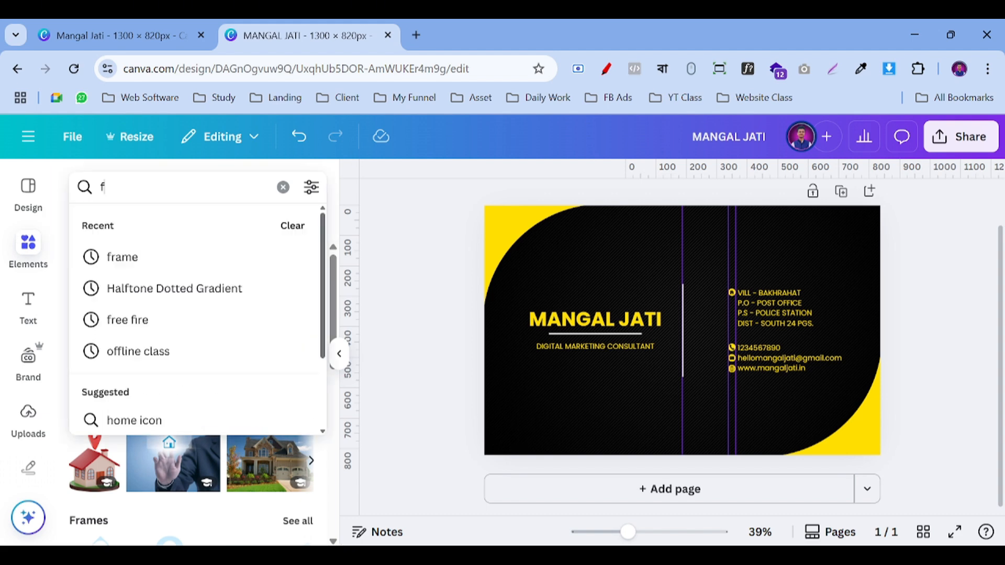
key("Return")
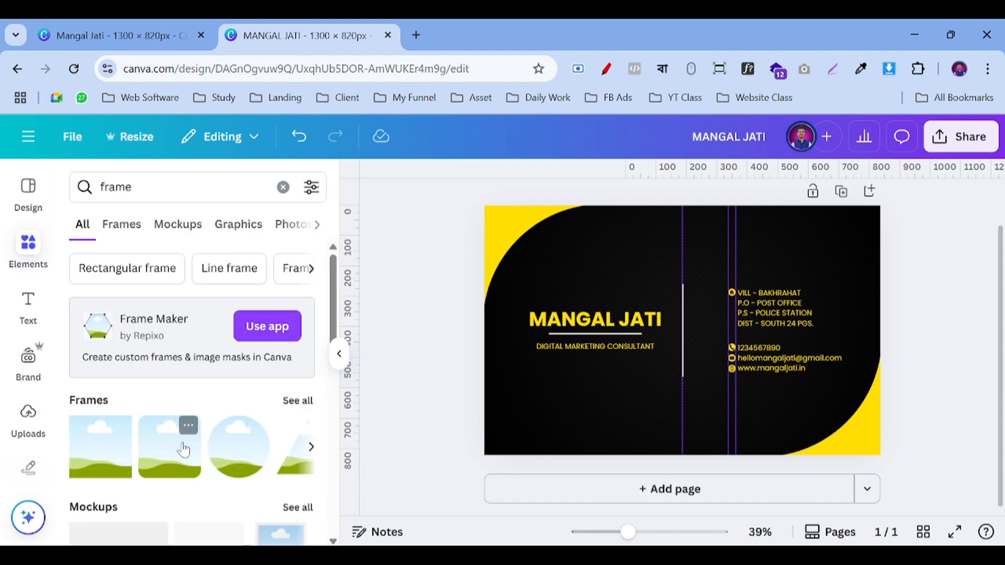
left_click(230, 453)
left_click_drag(745, 396, 627, 244)
left_click_drag(595, 283, 595, 279)
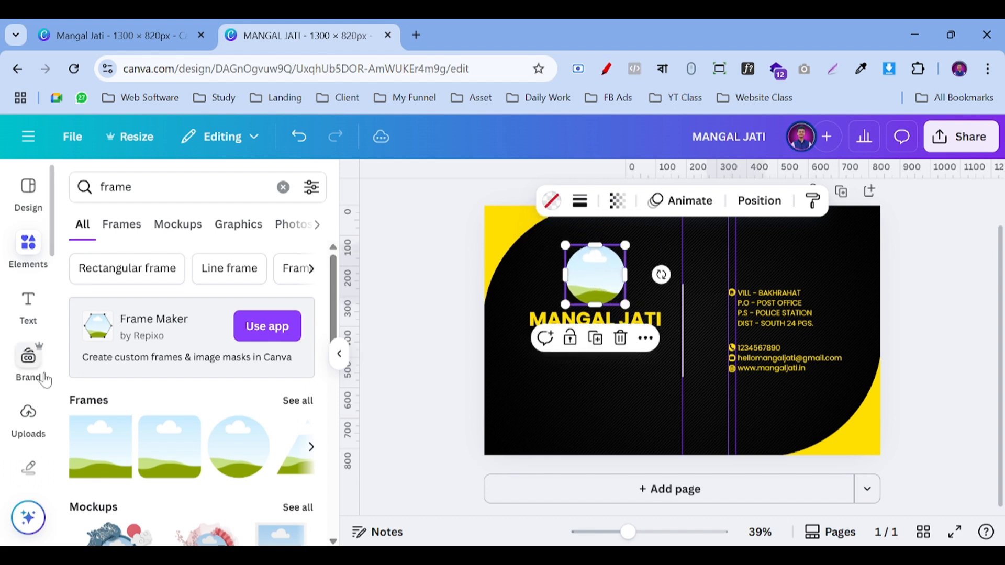
Step: Fill the circle frame with the uploaded photo and shift the photo and name block lower
left_click(28, 416)
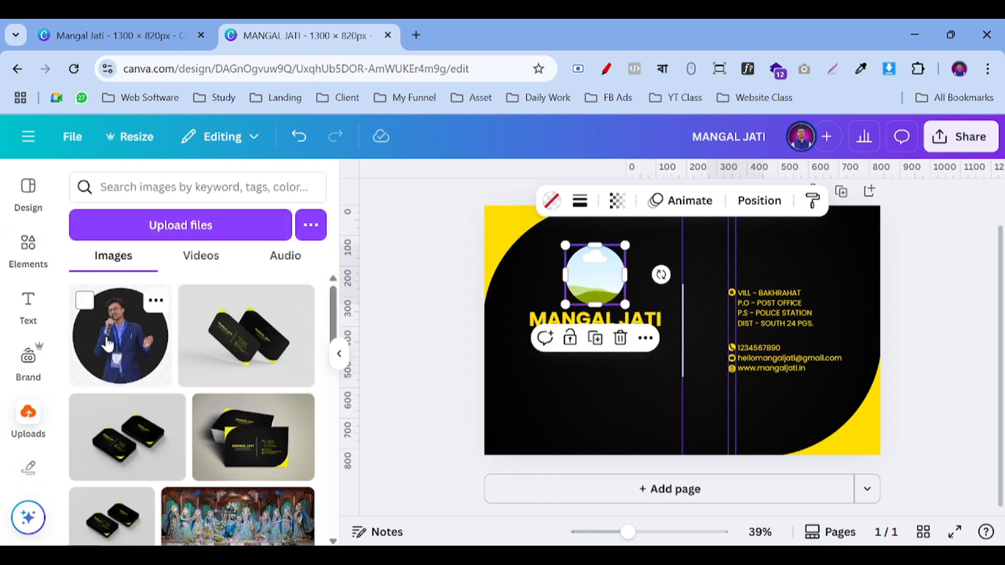
left_click_drag(86, 350, 577, 277)
left_click(430, 315)
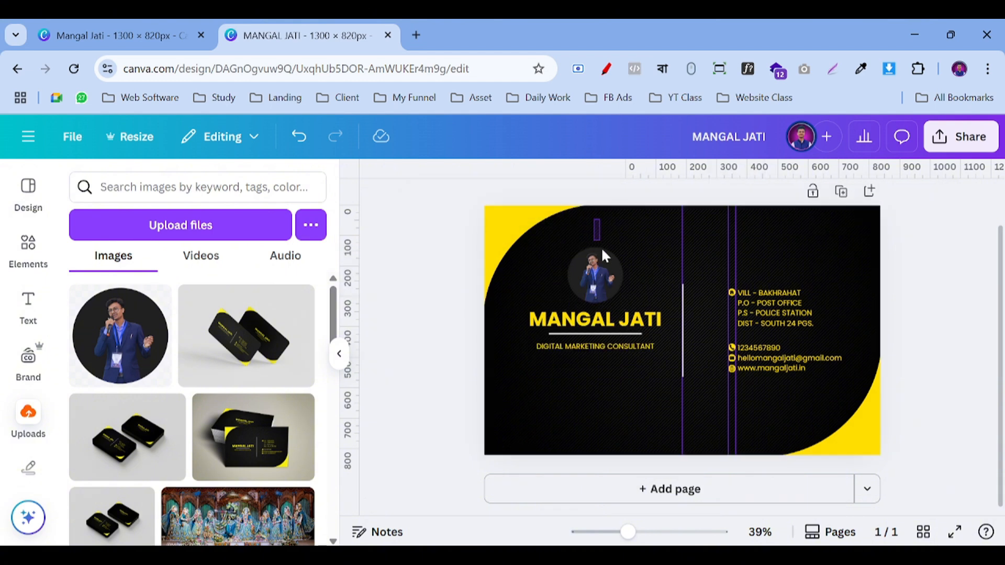
left_click(608, 353)
left_click_drag(620, 275, 619, 316)
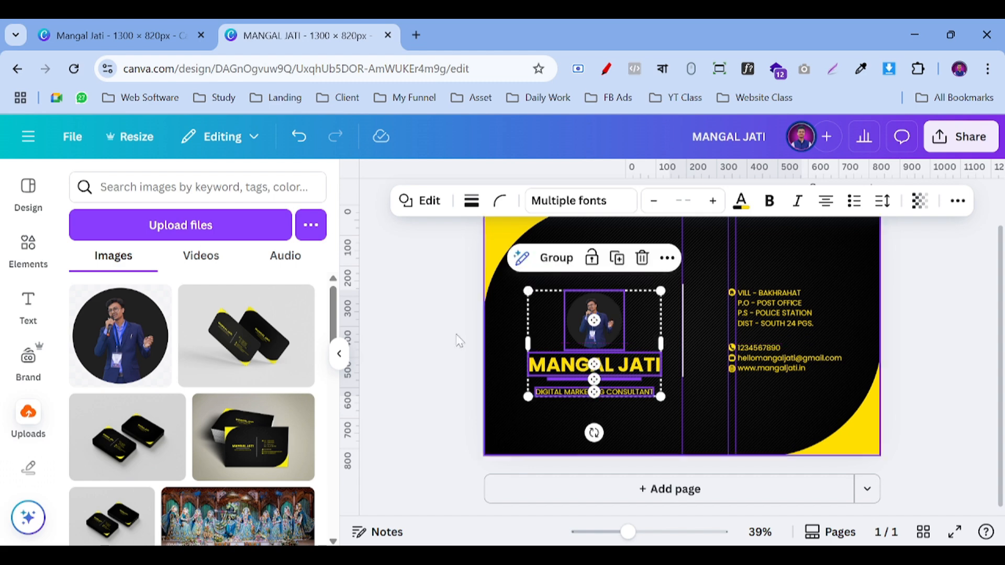
left_click(406, 318)
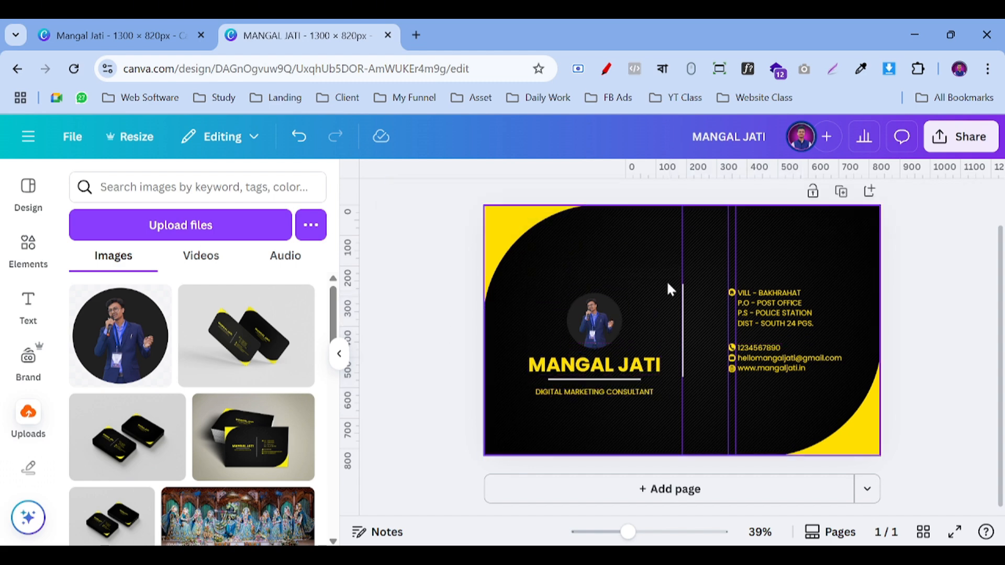
left_click_drag(637, 255, 626, 354)
left_click(431, 371)
Step: Undo the photo changes back to the original card and remove a vertical guide
key("ctrl+z")
key("ctrl+z")
key("ctrl+z")
key("ctrl+z")
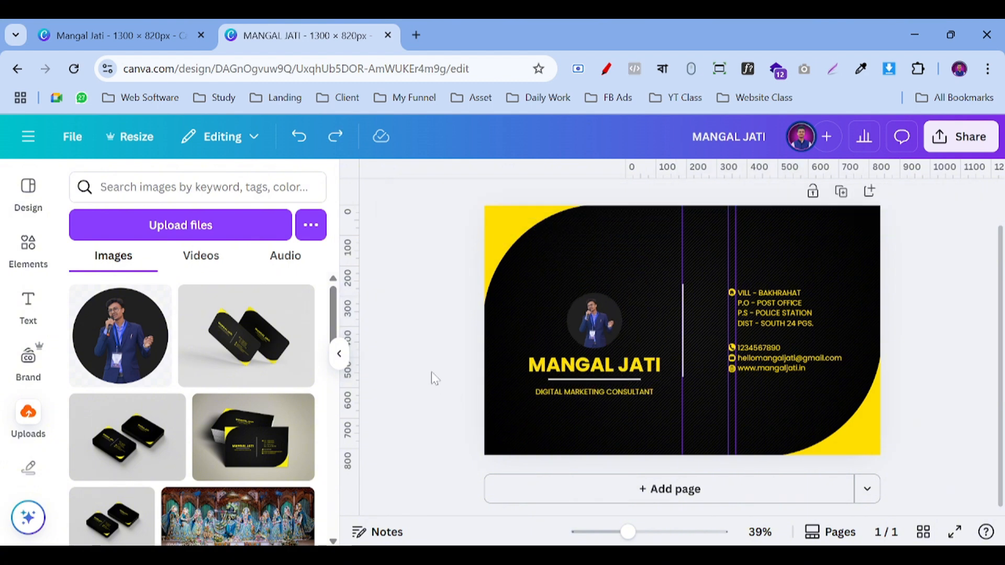
key("ctrl+z")
key("ctrl+z")
key("ctrl+z")
key("ctrl+z")
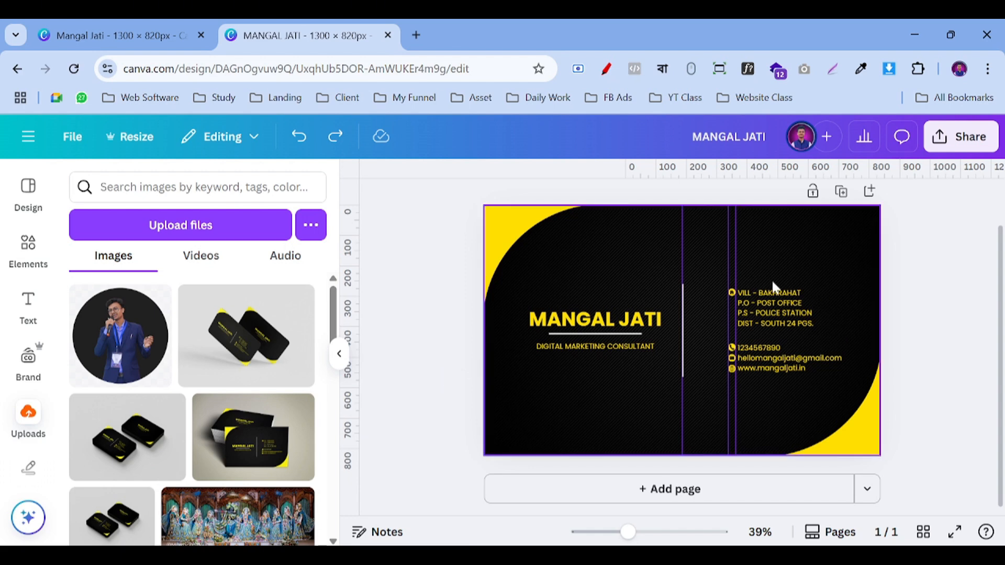
left_click_drag(729, 247, 340, 304)
Step: Clear the remaining vertical guides and duplicate the card onto a second page
left_click_drag(731, 240, 336, 254)
left_click_drag(680, 234, 342, 277)
scroll(950, 339, "up", 1)
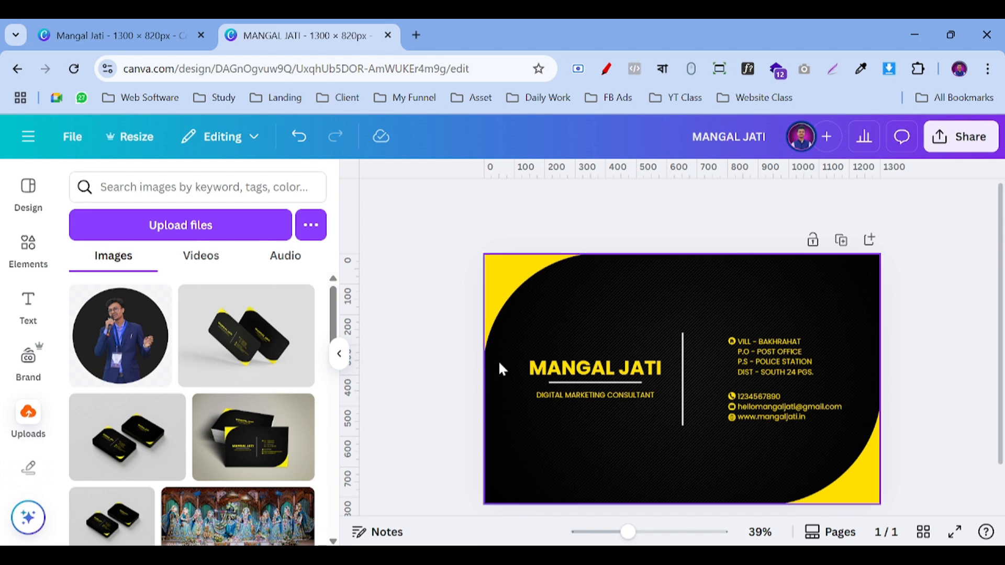
left_click(841, 243)
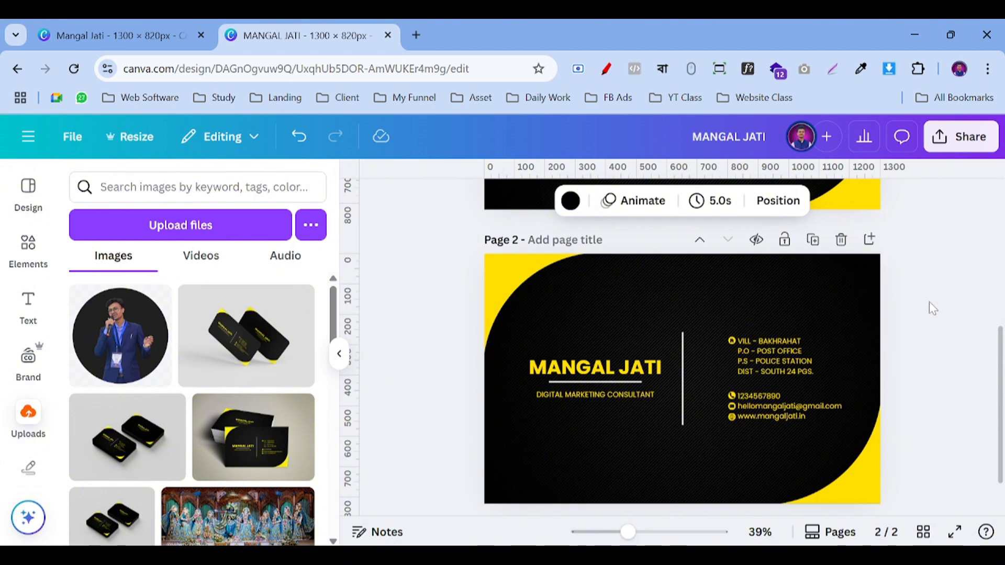
left_click(928, 300)
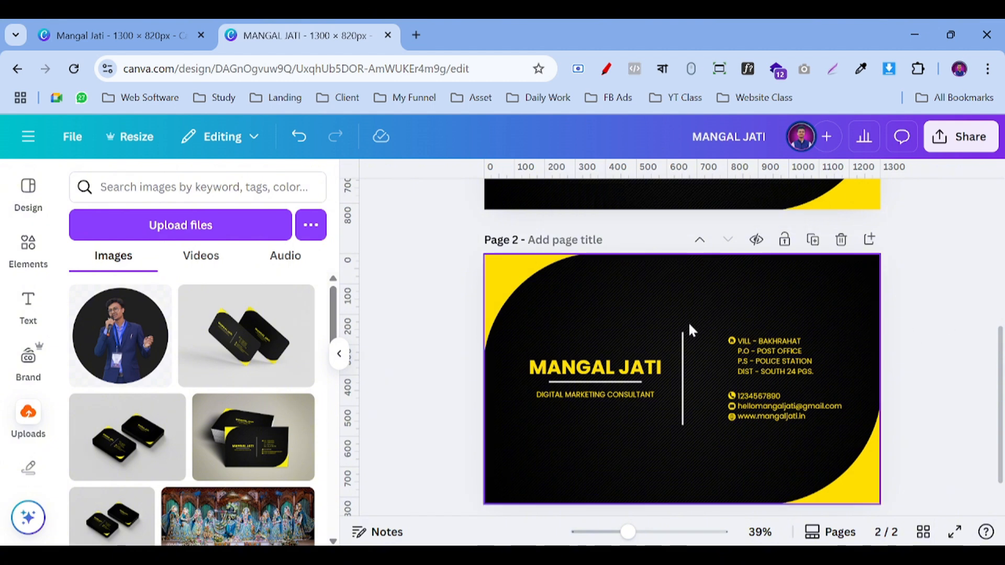
Step: Delete the address, contact lines, three icons and divider from page 2, then select the name group
left_click(759, 353)
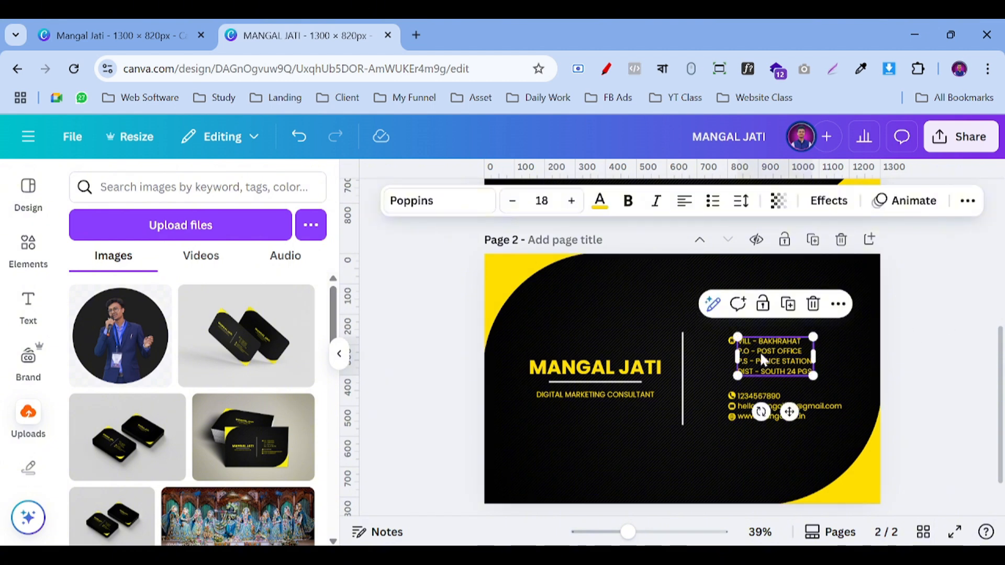
key("Delete")
left_click(763, 399)
key("Delete")
left_click_drag(710, 307, 754, 445)
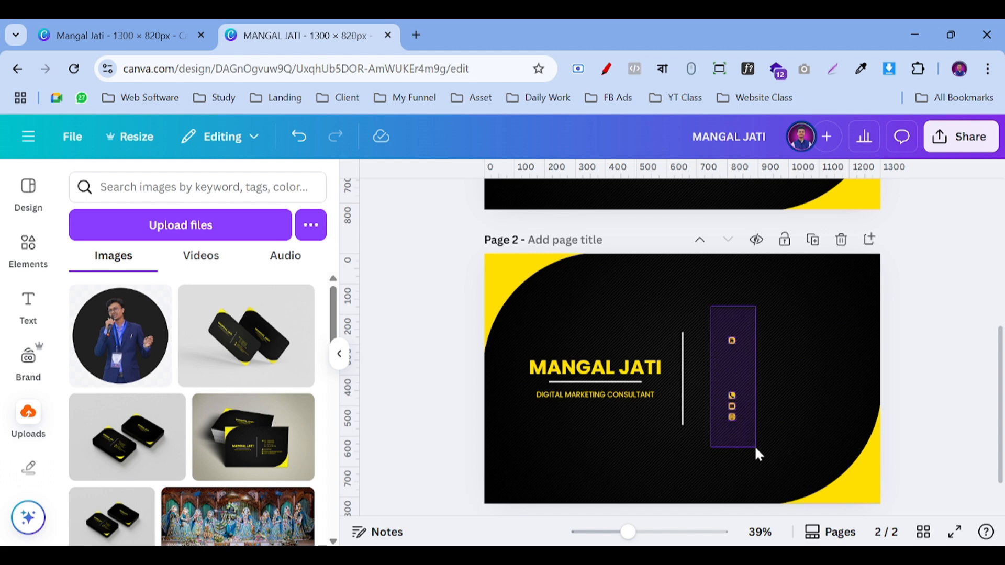
key("Delete")
left_click(683, 387)
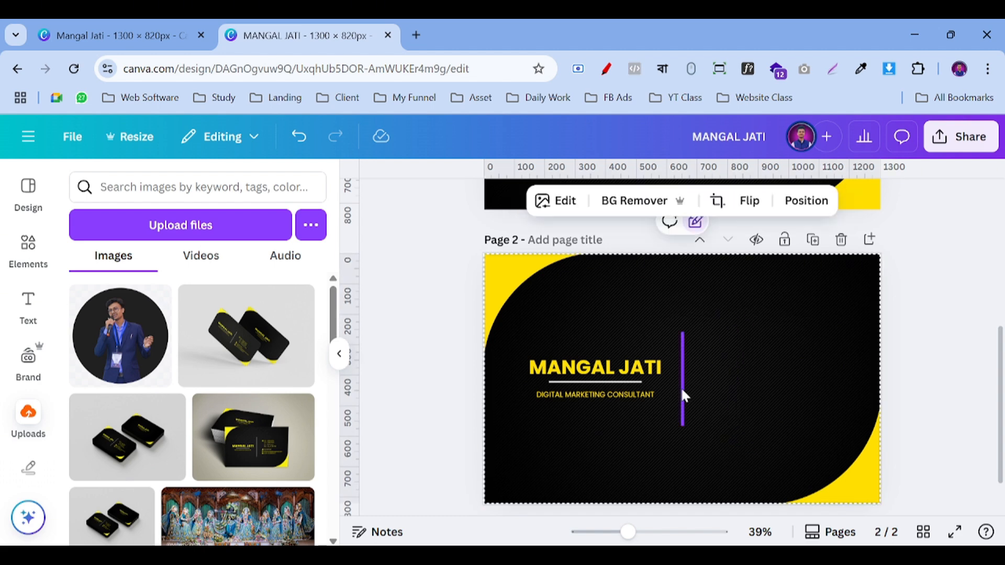
key("Delete")
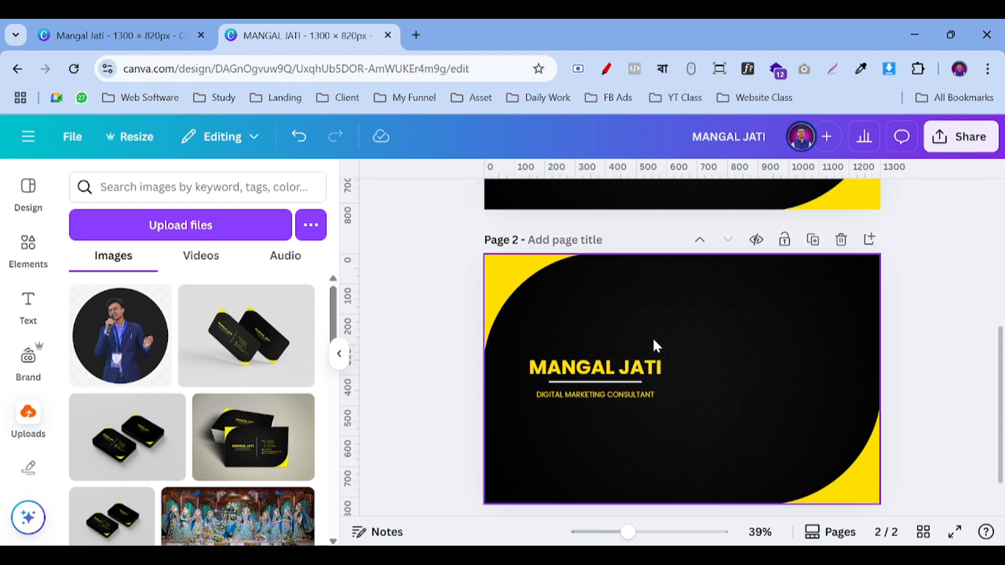
left_click_drag(652, 337, 701, 385)
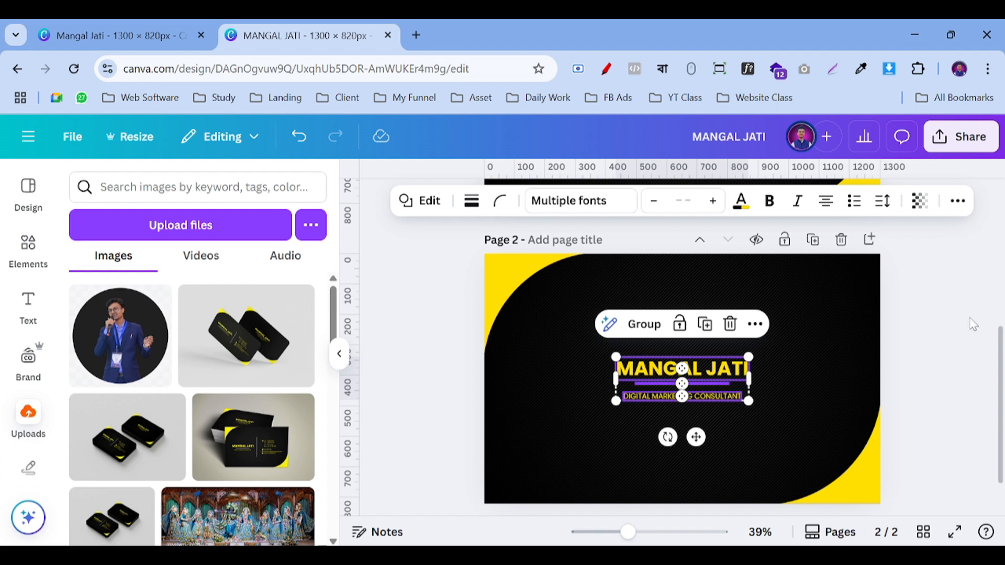
left_click(952, 325)
scroll(905, 384, "up", 2)
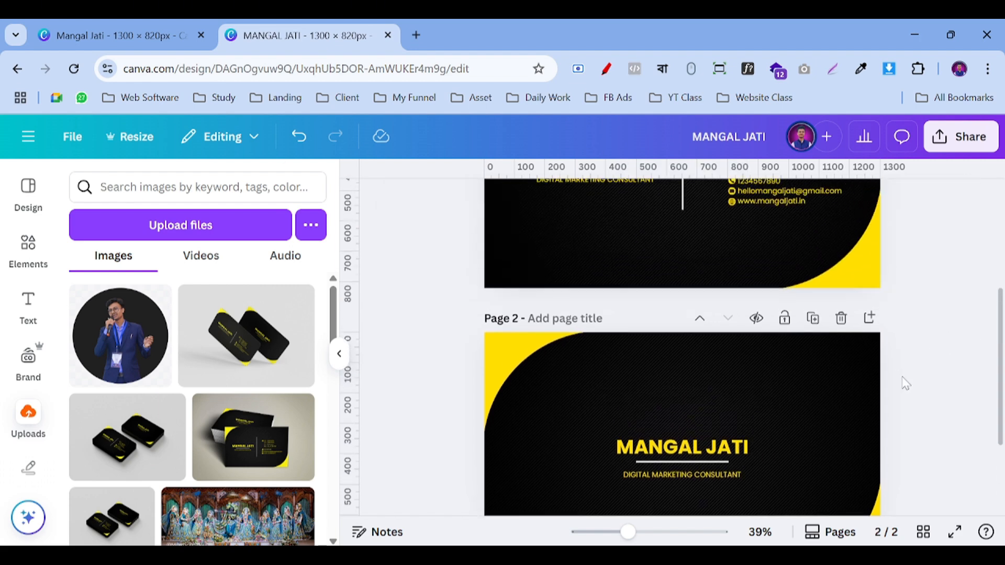
scroll(919, 374, "down", 3)
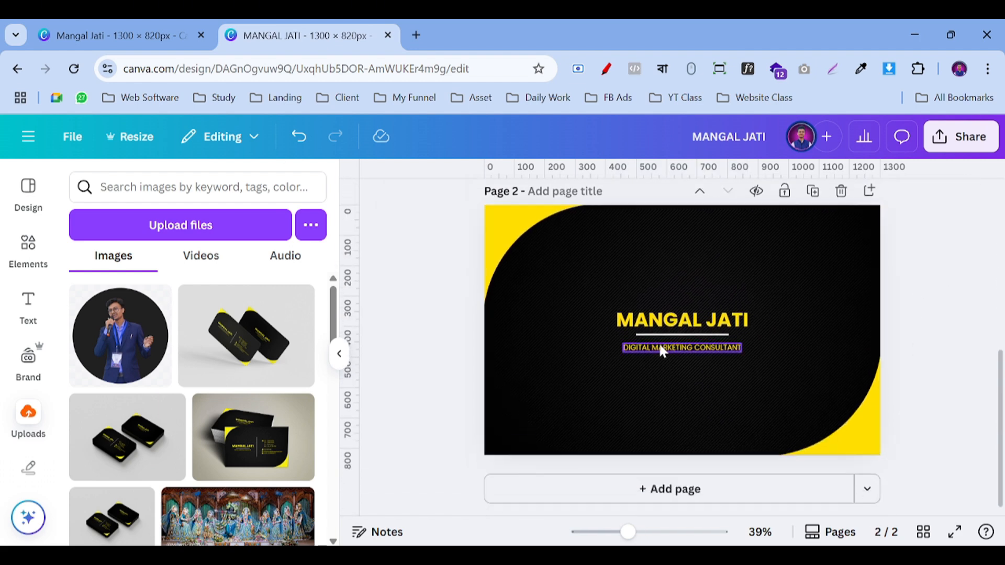
scroll(794, 352, "up", 5)
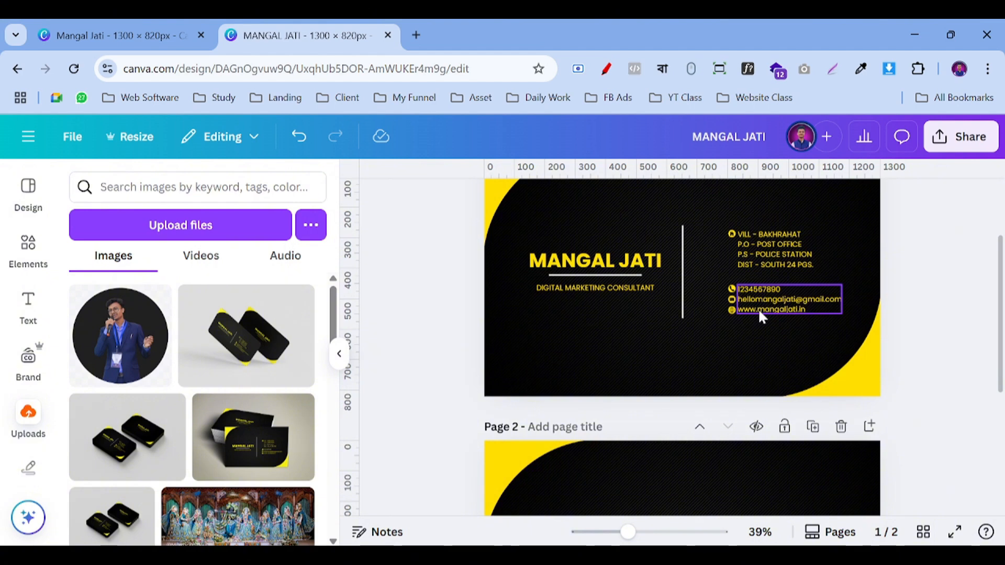
scroll(761, 314, "down", 5)
left_click(676, 348)
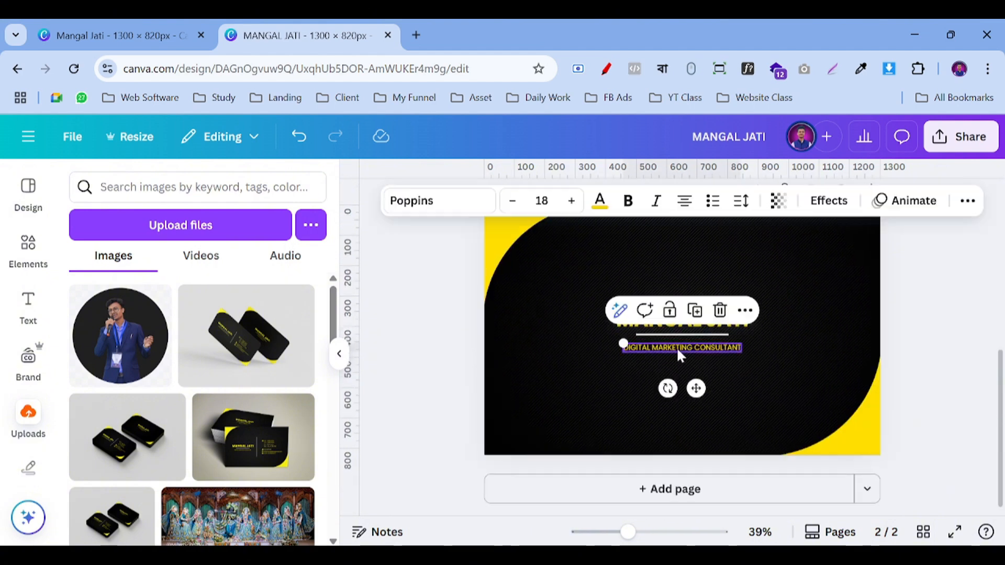
left_click_drag(676, 347, 692, 359)
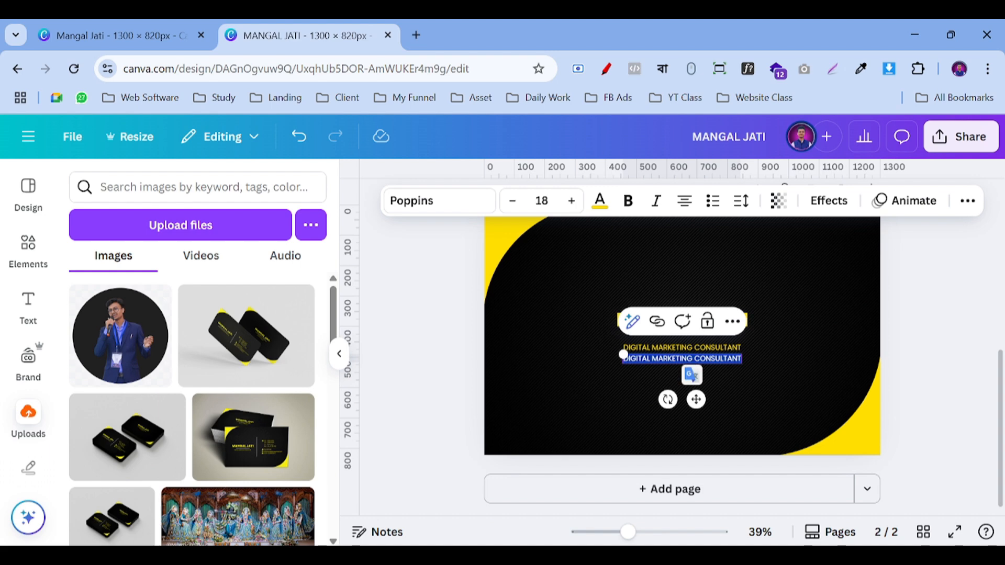
type("w")
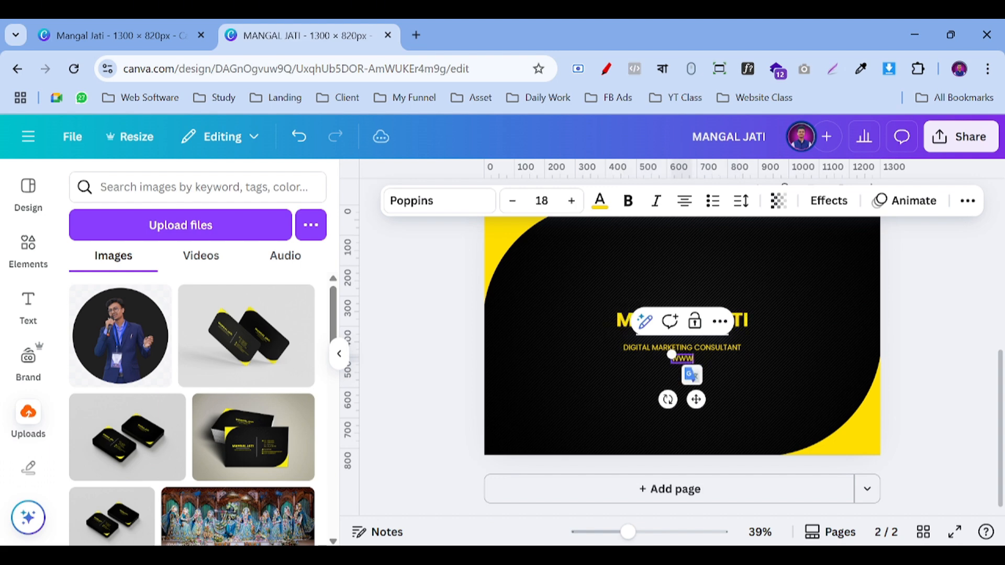
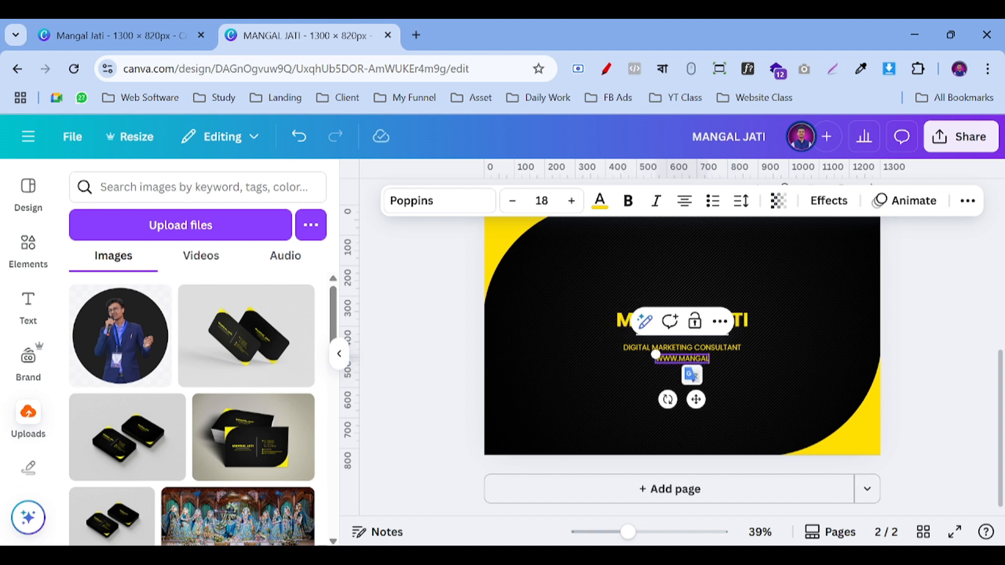
type(".in")
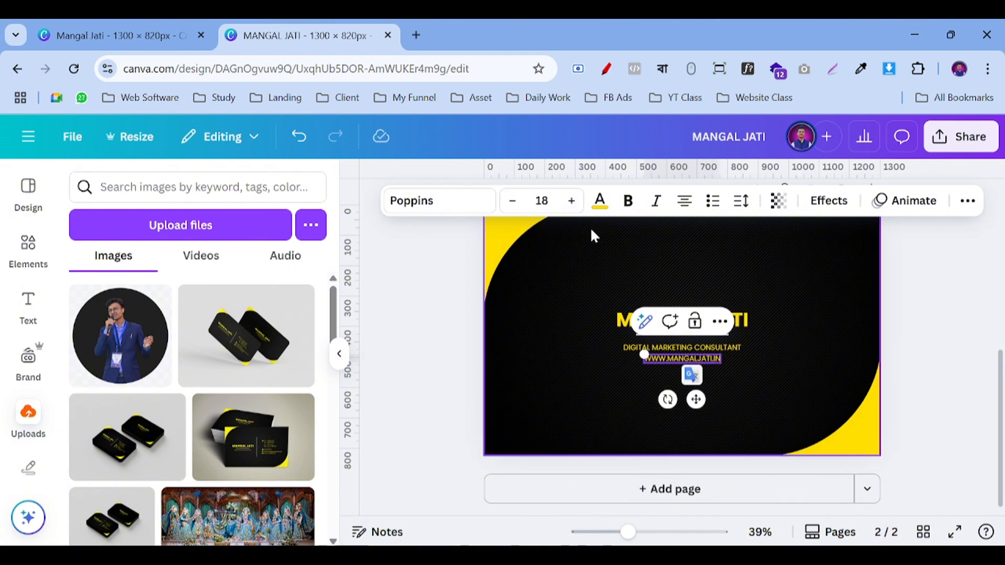
Step: Make the website text lowercase and nudge it directly under the tagline
left_click(968, 202)
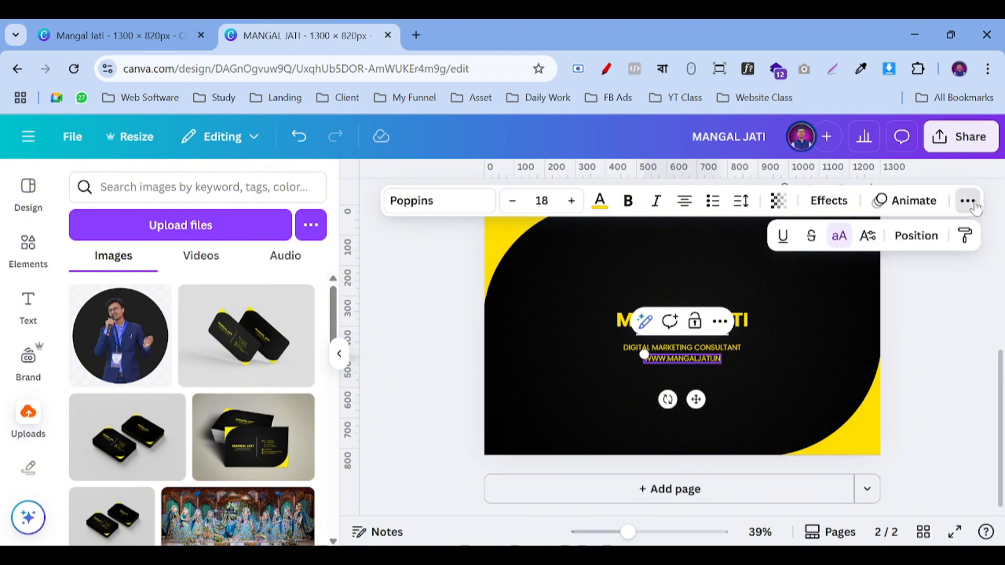
left_click(839, 236)
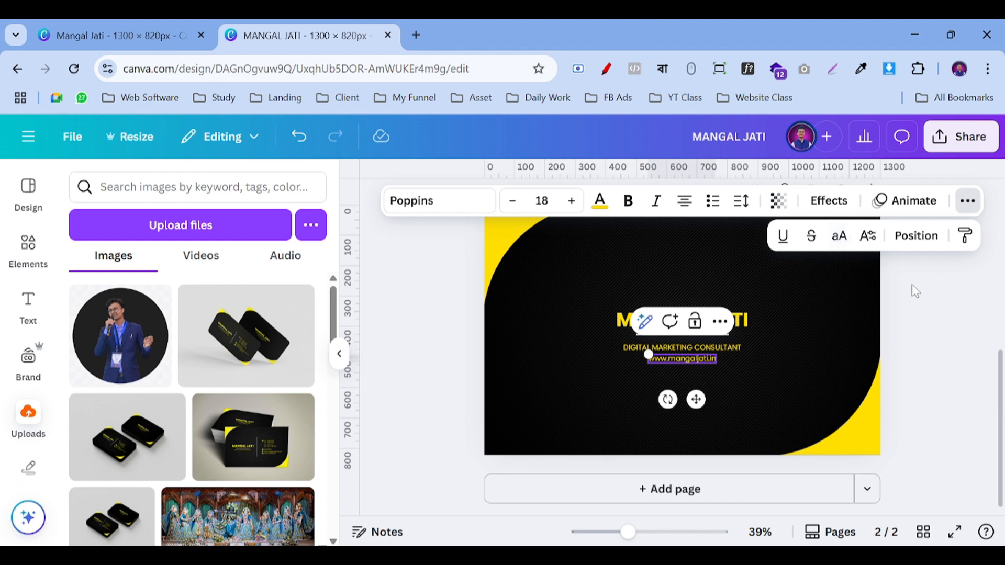
left_click(928, 286)
left_click(928, 286)
left_click(683, 360)
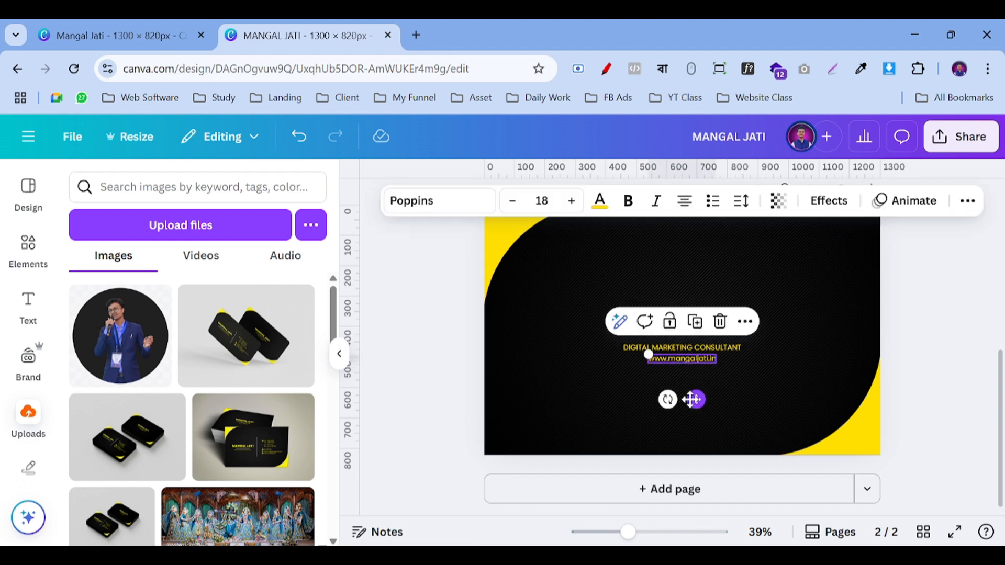
left_click_drag(688, 400, 699, 400)
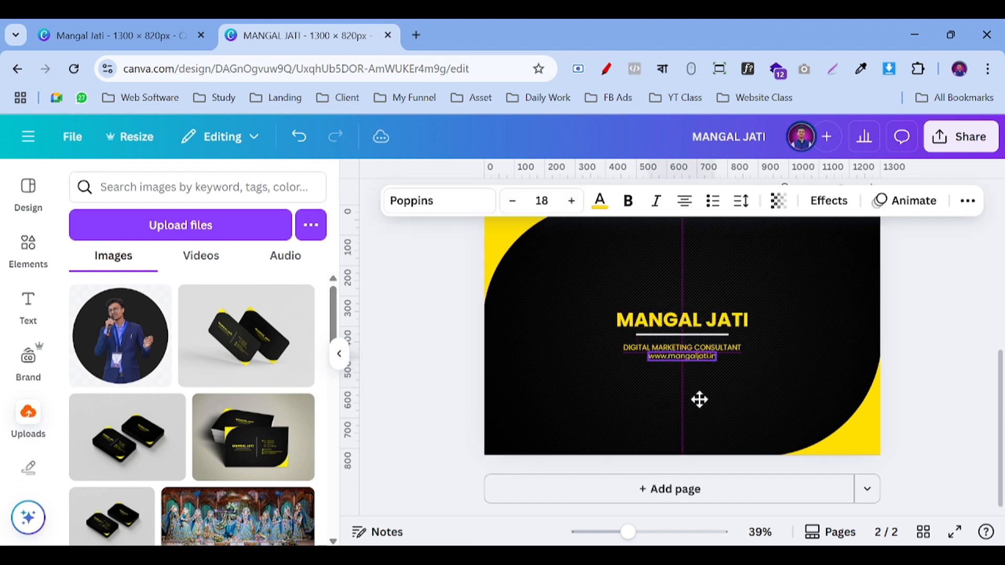
left_click(926, 310)
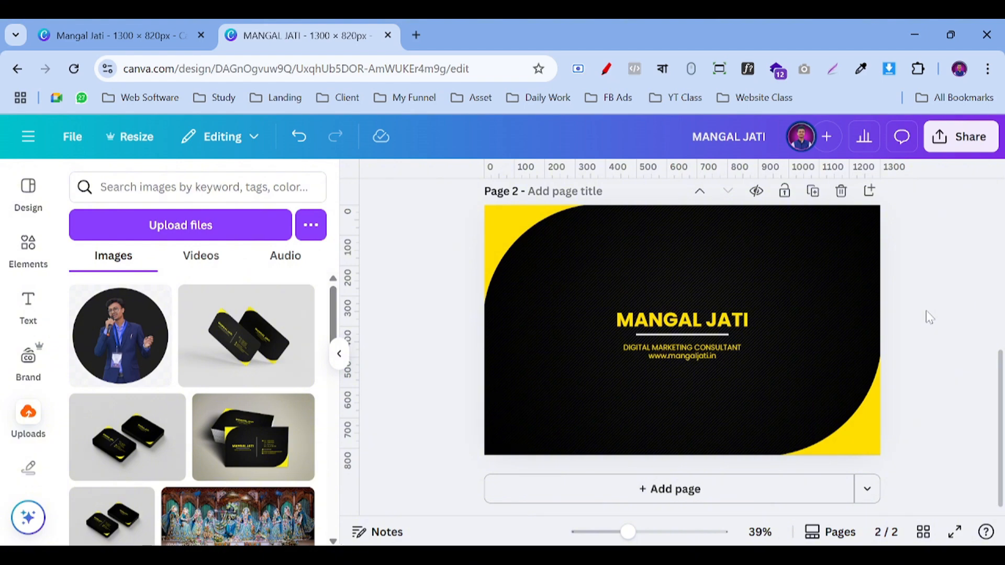
Step: Set the Canva PNG download to include only Page 1 of the card
scroll(925, 322, "up", 4)
scroll(925, 323, "down", 4)
scroll(925, 323, "up", 5)
scroll(925, 323, "down", 1)
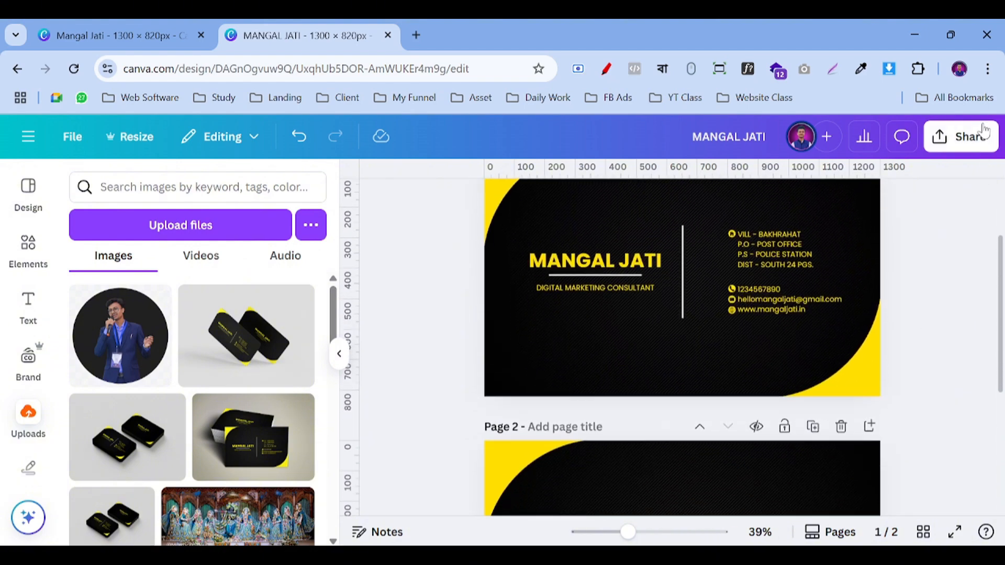
left_click(958, 137)
scroll(835, 324, "down", 3)
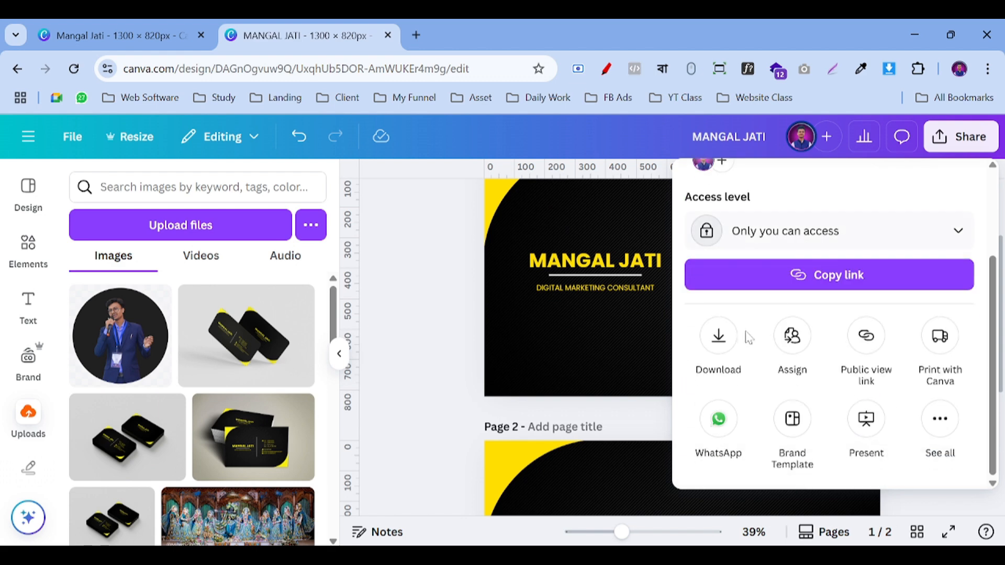
left_click(718, 336)
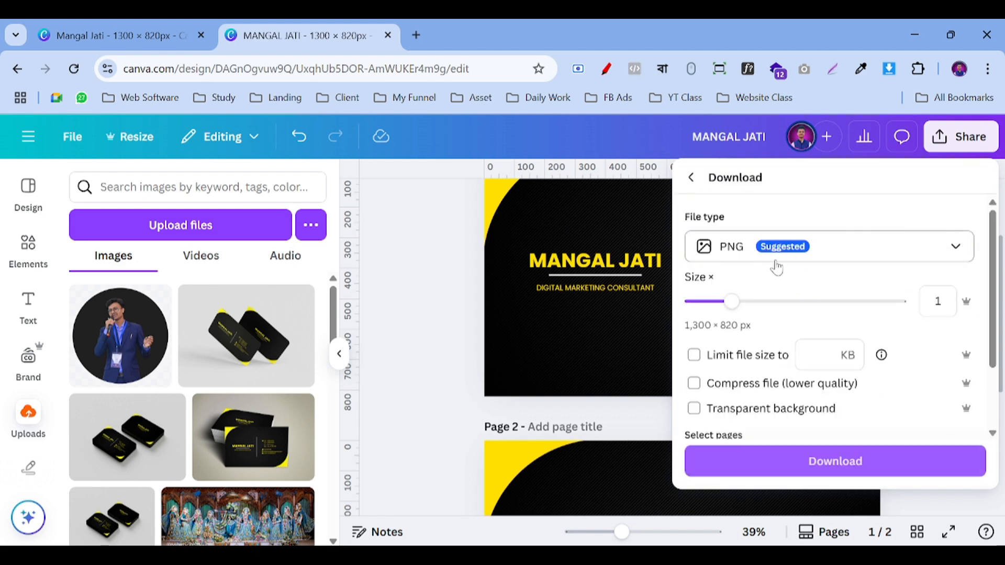
scroll(832, 293, "down", 2)
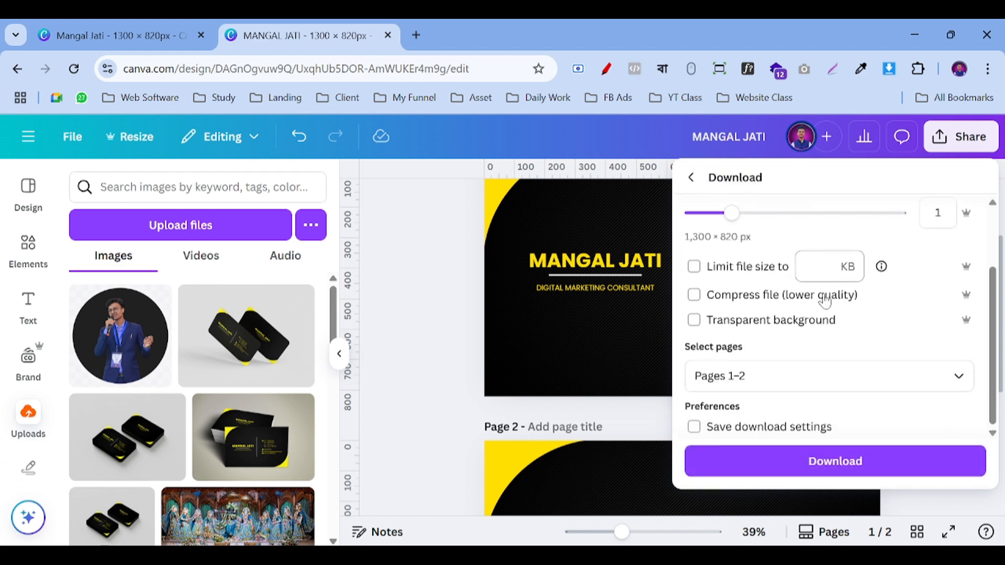
left_click(816, 376)
left_click(744, 240)
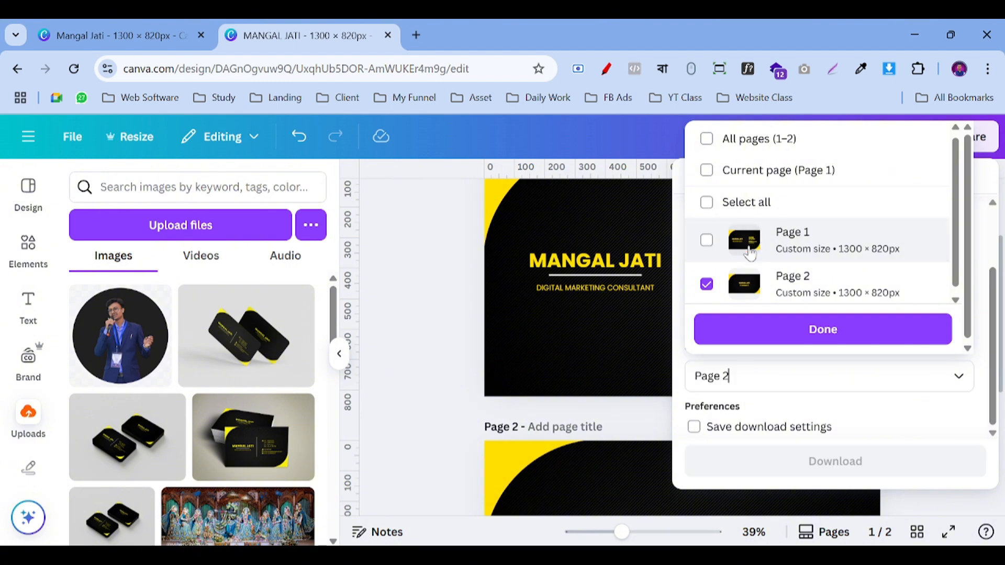
left_click(740, 240)
left_click(736, 263)
left_click(780, 334)
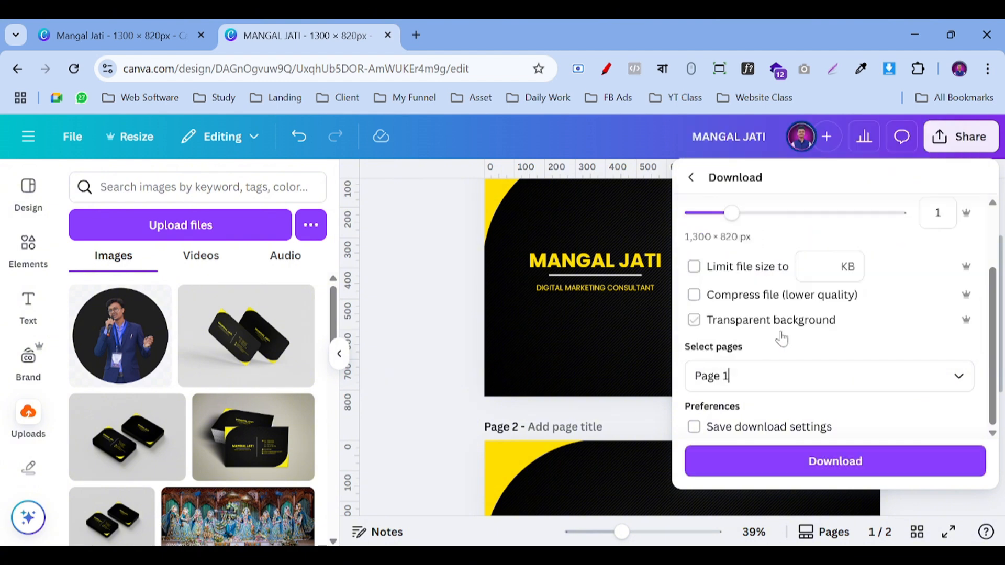
Step: Download the Page 1 PNG into the Downloads folder and collapse the side panel
left_click(808, 461)
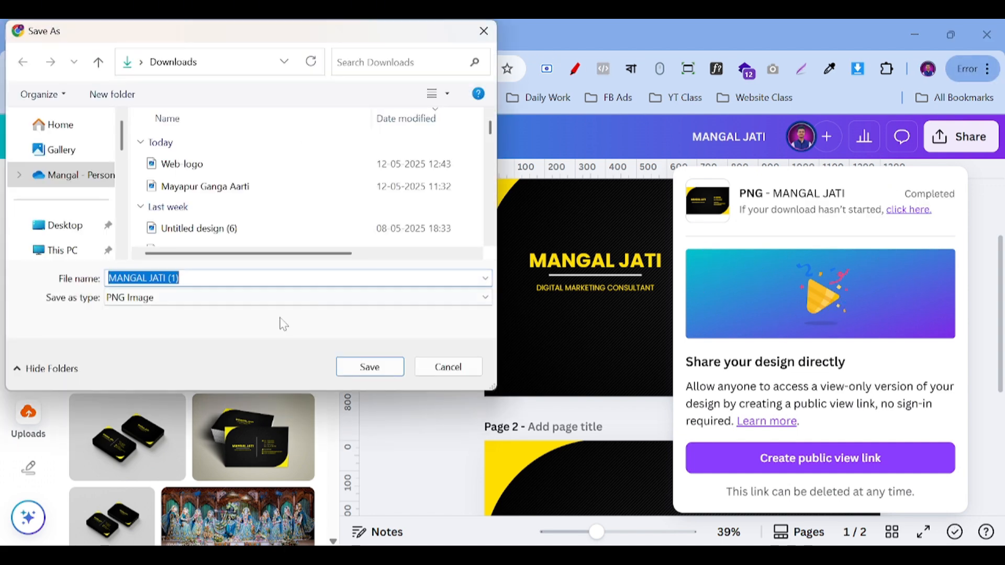
scroll(61, 212, "down", 2)
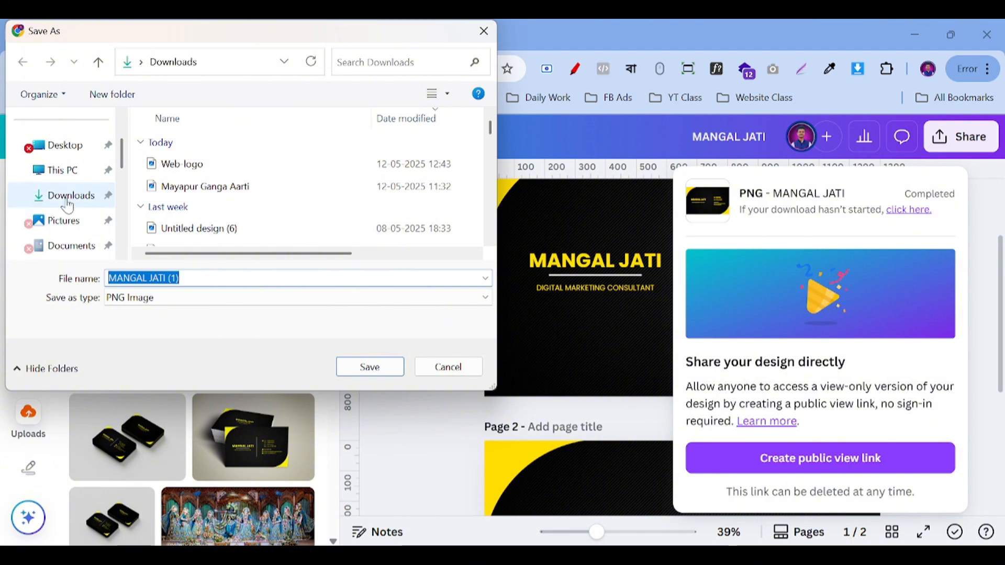
left_click(66, 198)
left_click(366, 367)
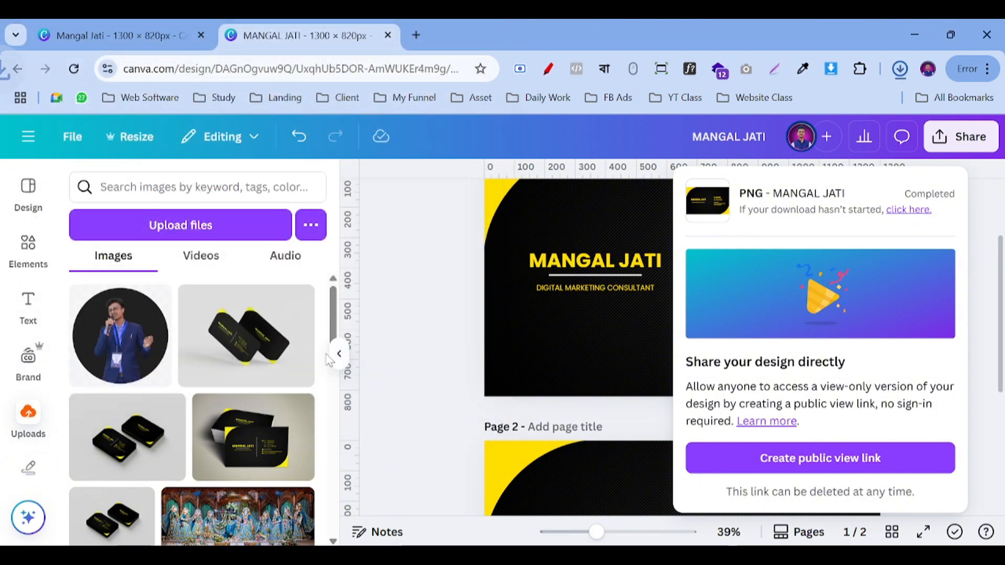
left_click(339, 354)
left_click(339, 354)
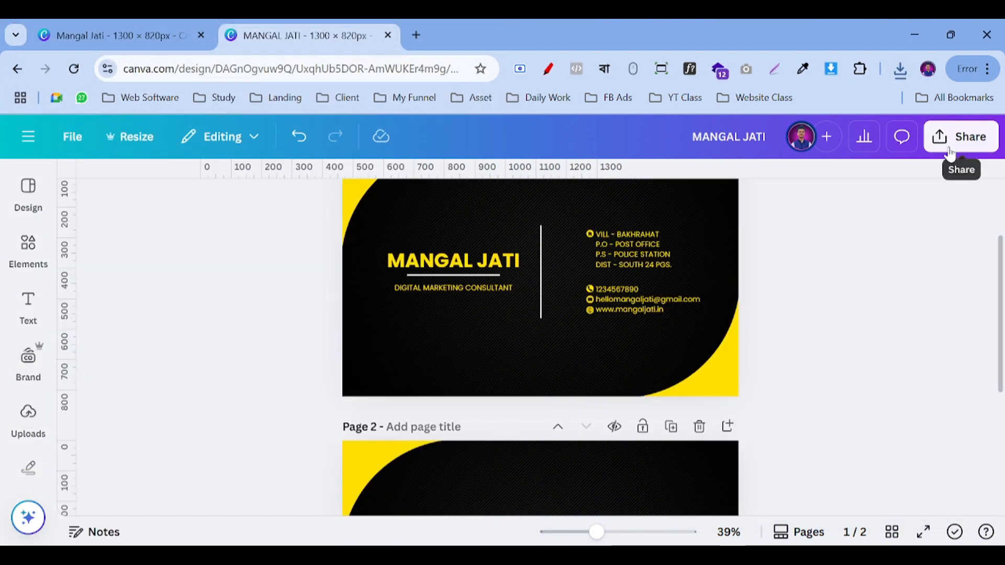
left_click(961, 137)
scroll(717, 381, "down", 3)
left_click(716, 359)
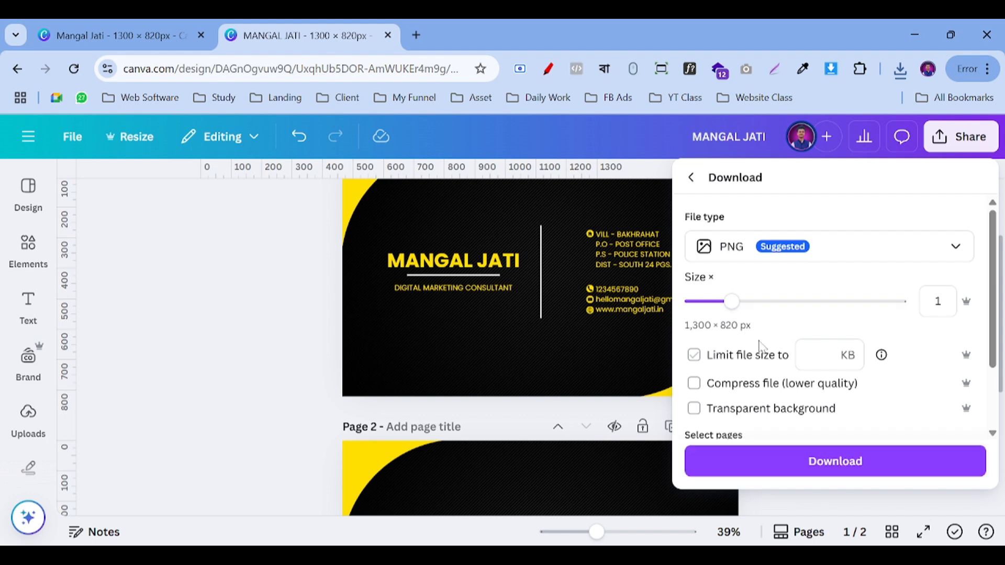
left_click(701, 260)
scroll(762, 366, "down", 2)
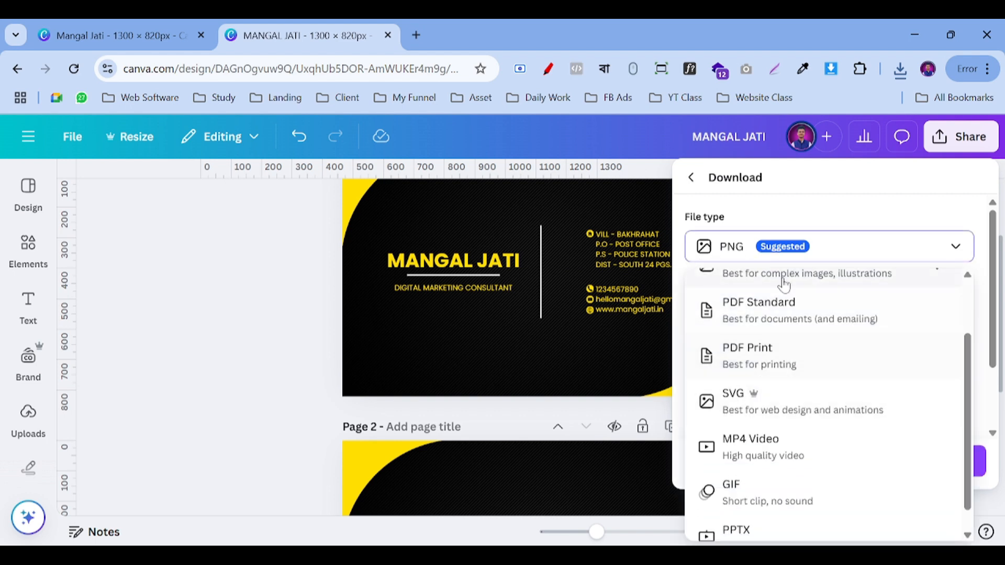
left_click(766, 365)
left_click(823, 448)
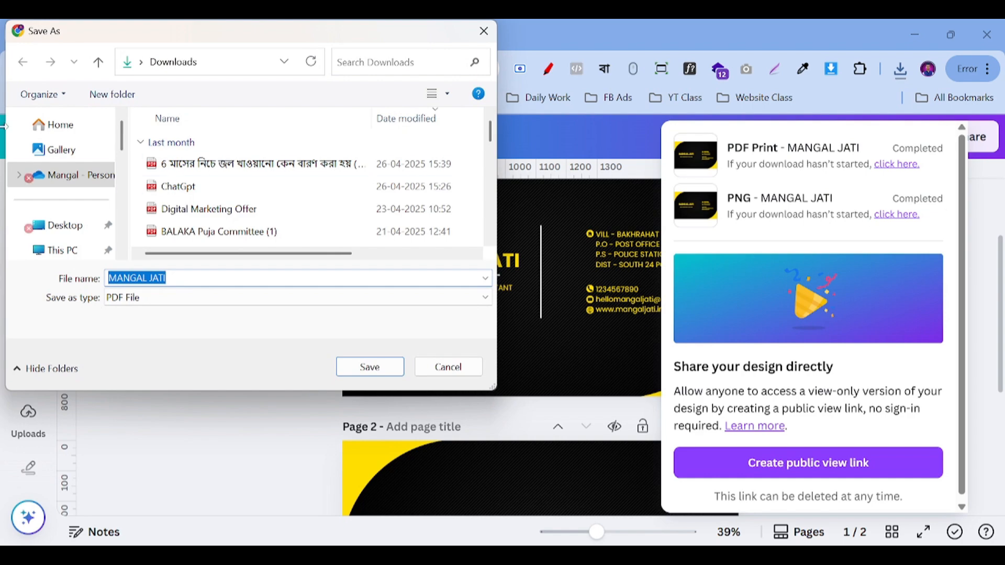
left_click(370, 366)
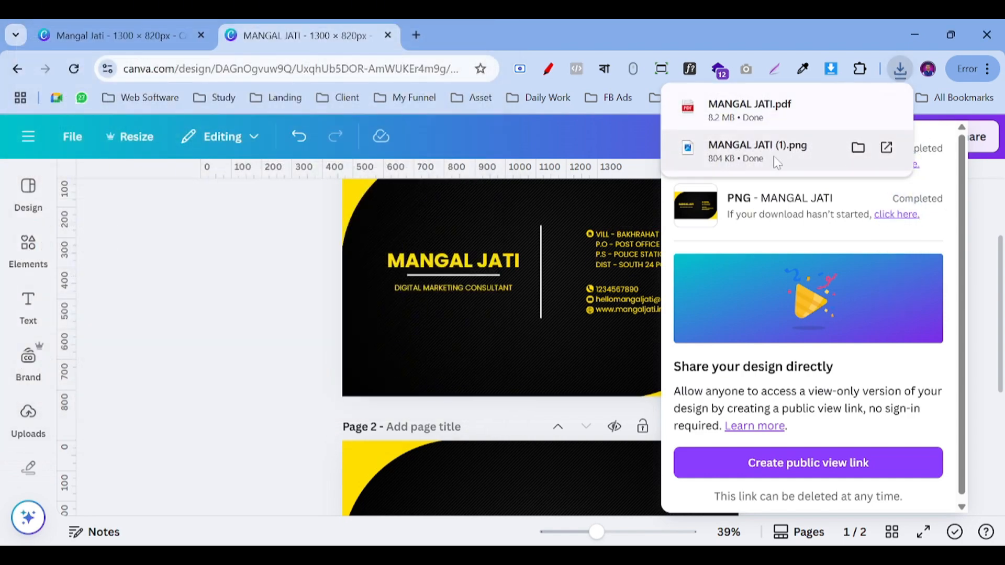
left_click(780, 129)
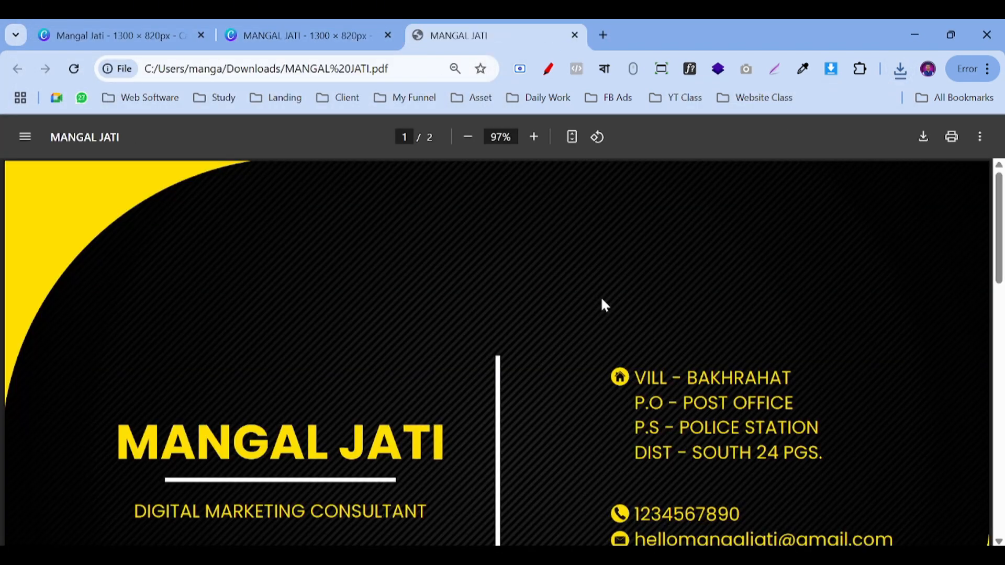
scroll(462, 295, "down", 10)
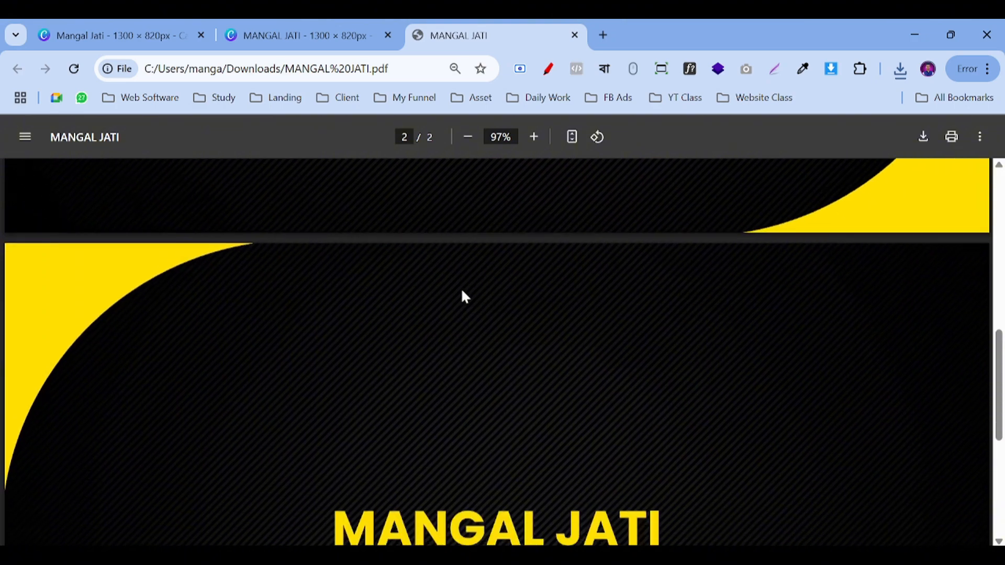
scroll(463, 296, "down", 2)
scroll(549, 334, "up", 12)
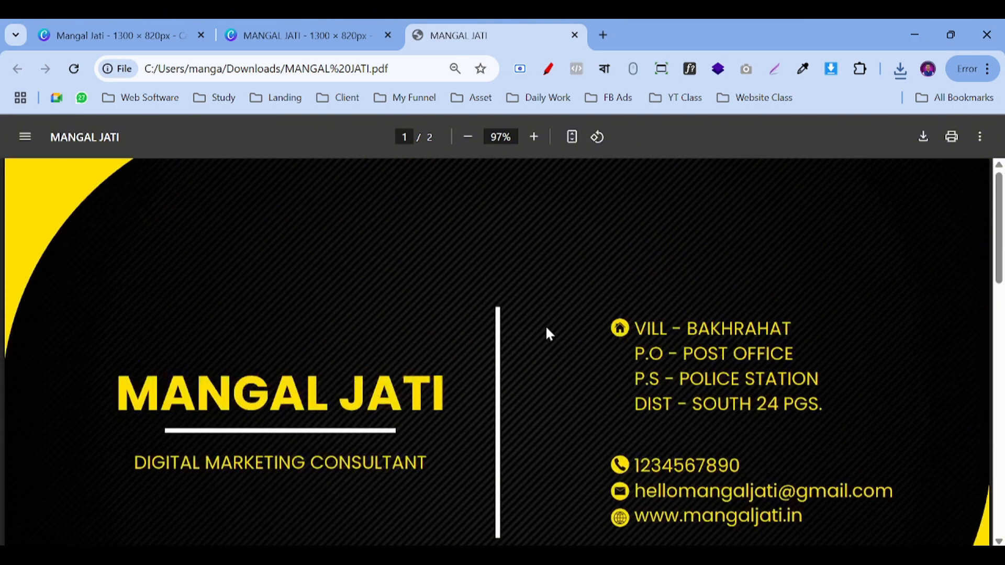
left_click(533, 136)
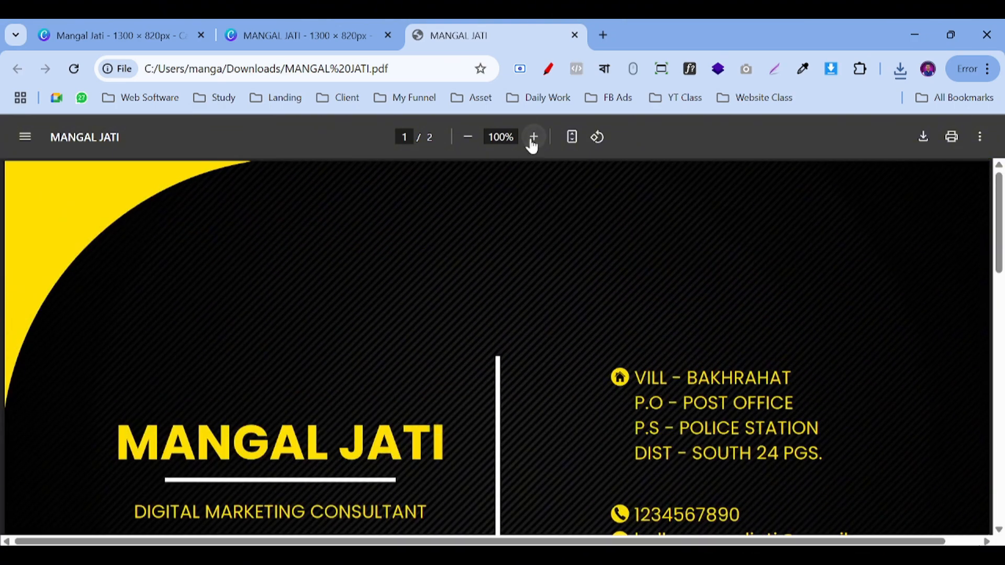
left_click(533, 137)
left_click(533, 136)
left_click(533, 137)
scroll(398, 277, "down", 3)
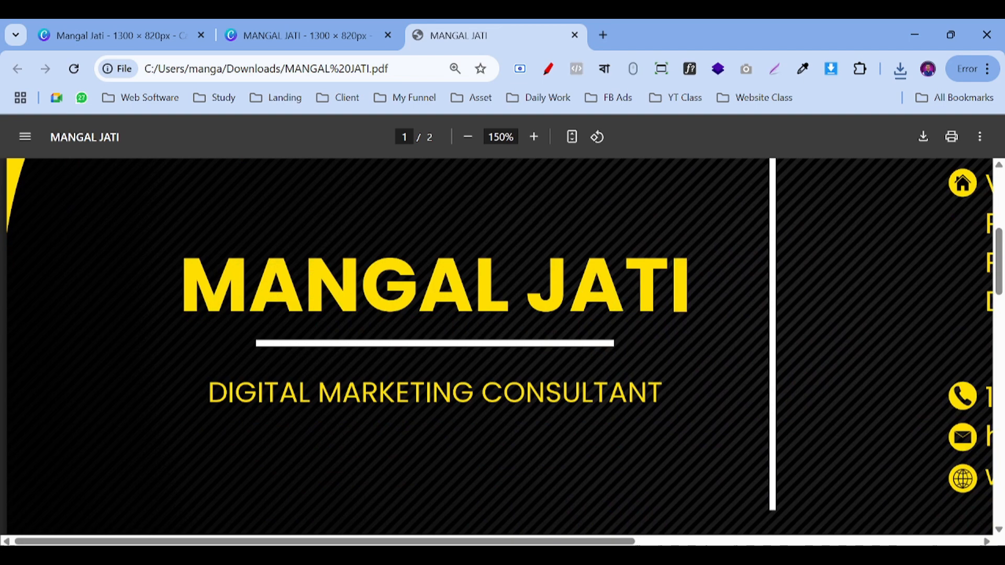
Step: Zoom back out to fit, scroll through both card pages, and return to the Canva tab
left_click(467, 137)
left_click(468, 137)
left_click(468, 137)
left_click(468, 137)
left_click(467, 137)
left_click(468, 137)
left_click(468, 137)
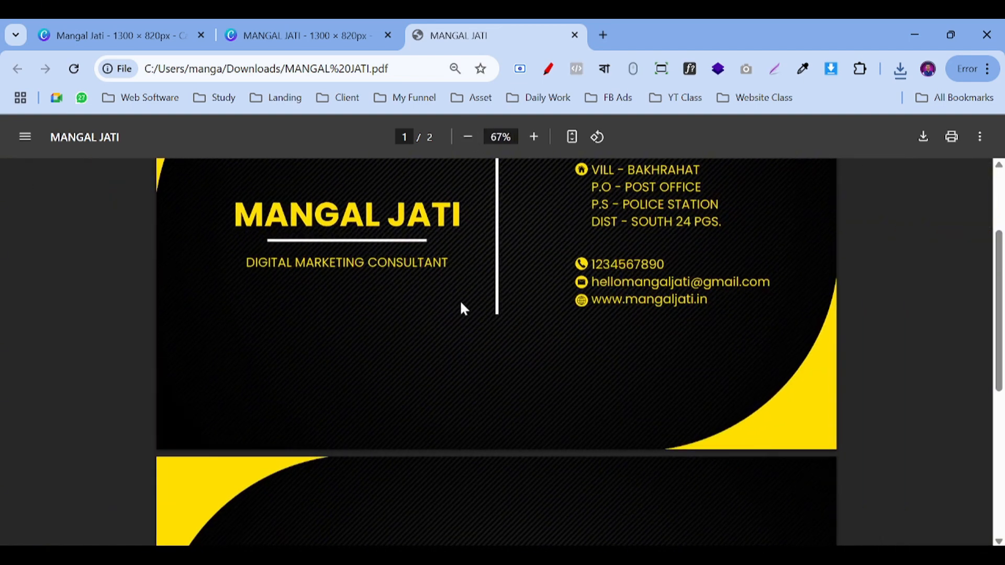
scroll(462, 307, "up", 3)
scroll(462, 309, "down", 1)
scroll(429, 288, "down", 7)
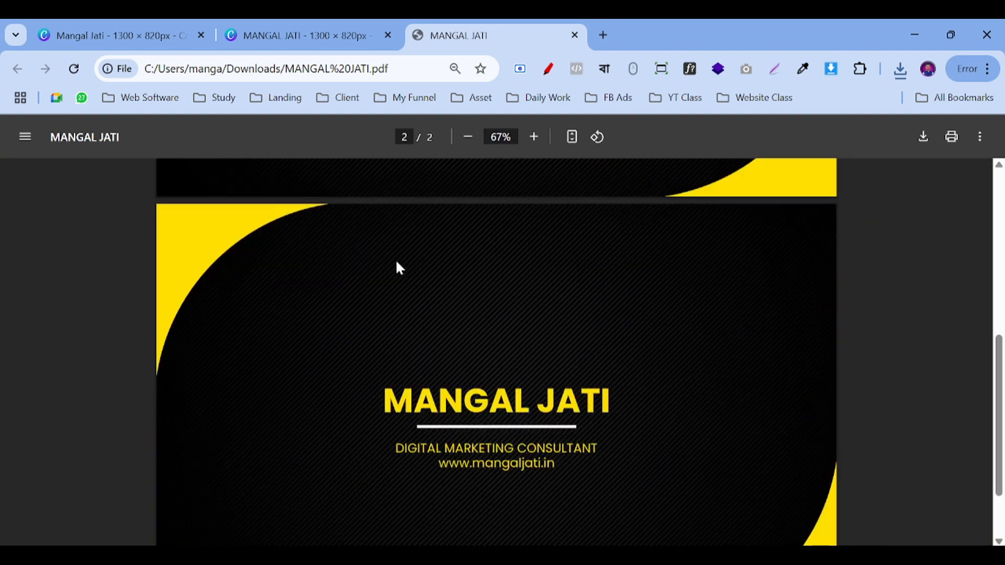
scroll(408, 307, "up", 8)
scroll(421, 293, "down", 3)
scroll(425, 294, "down", 6)
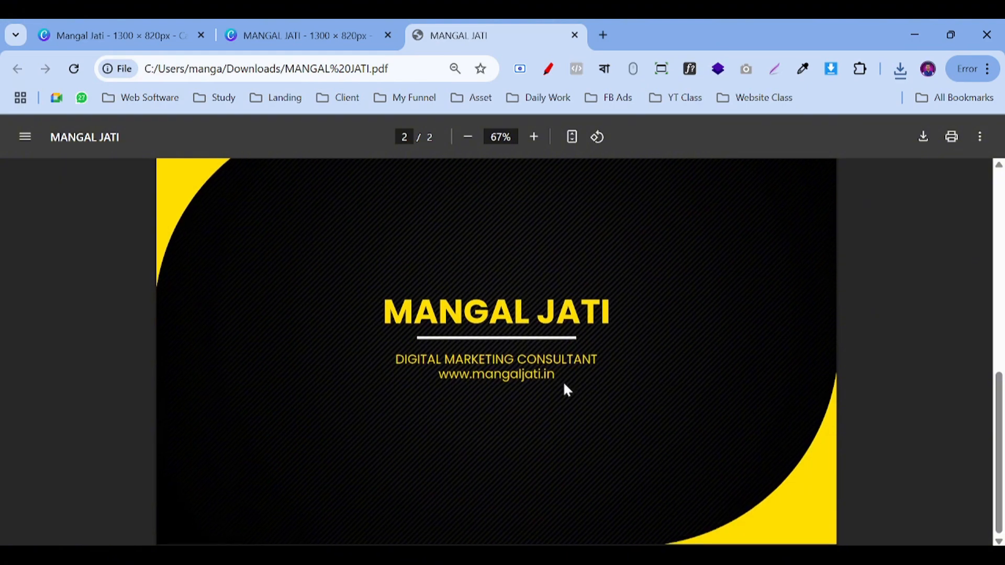
scroll(565, 385, "up", 10)
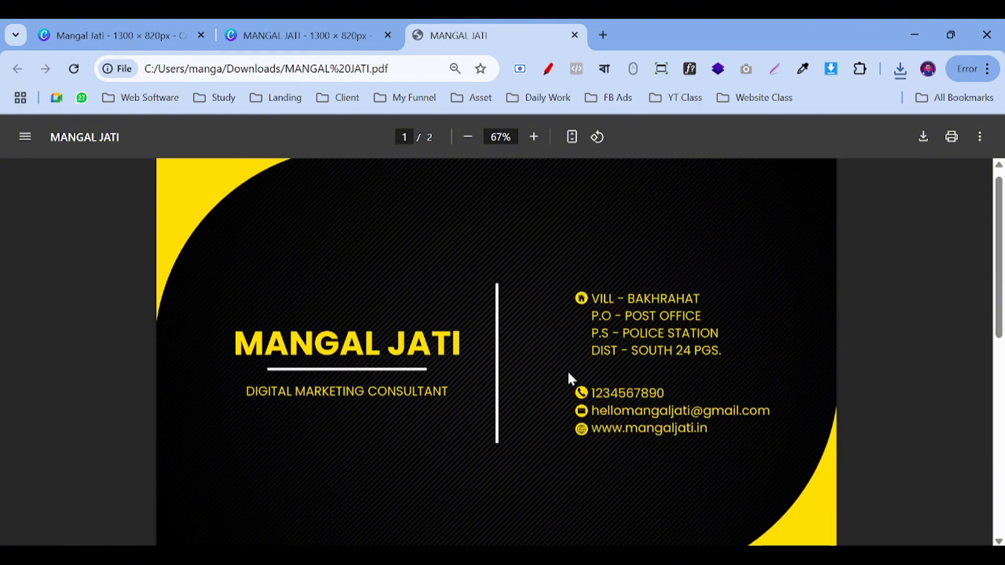
scroll(534, 319, "down", 1)
scroll(499, 277, "down", 4)
left_click(298, 26)
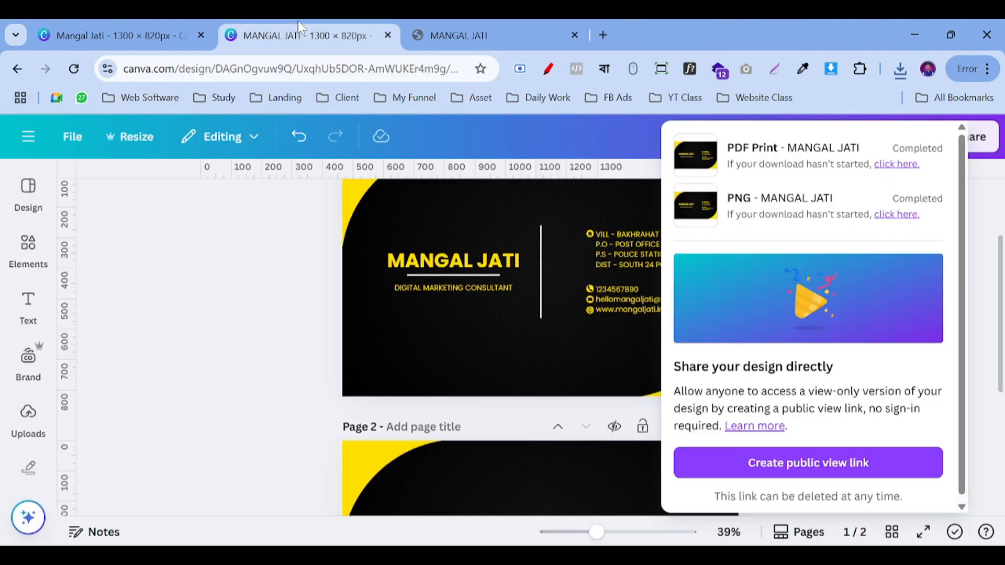
Step: Search Google for 'photopea' in a new tab and open the Photopea | Online Photo Editor result
left_click(228, 306)
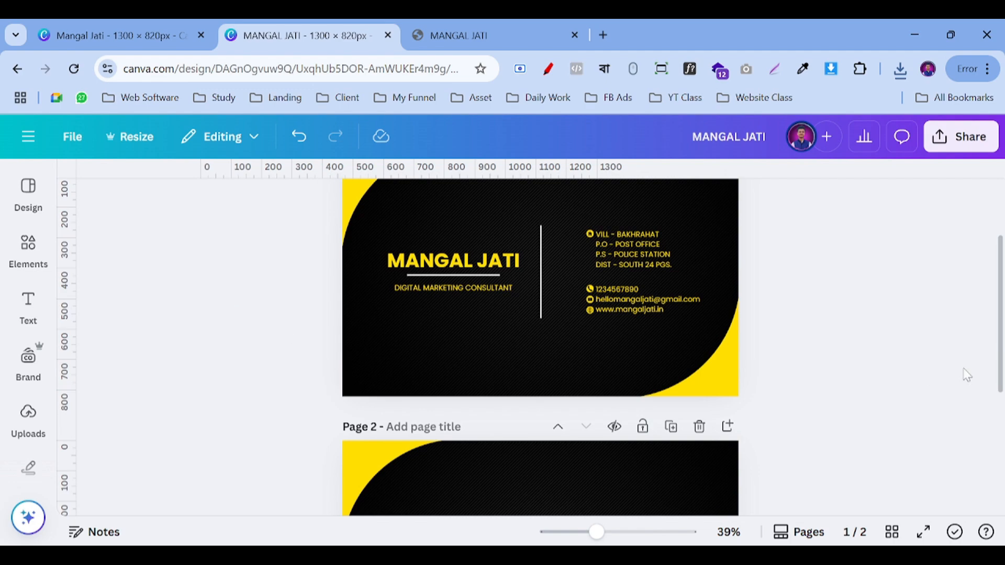
left_click(603, 35)
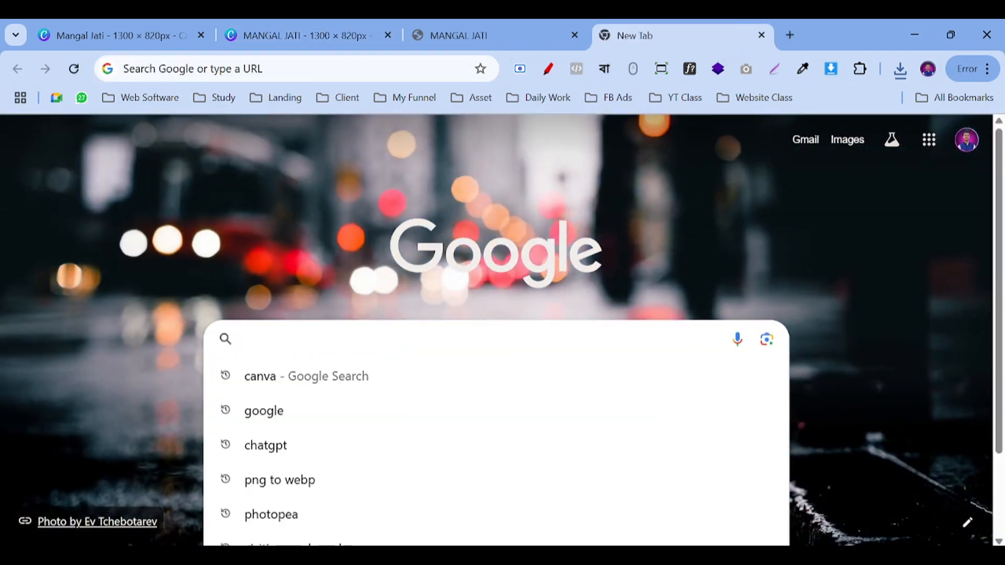
type("pho")
key("Return")
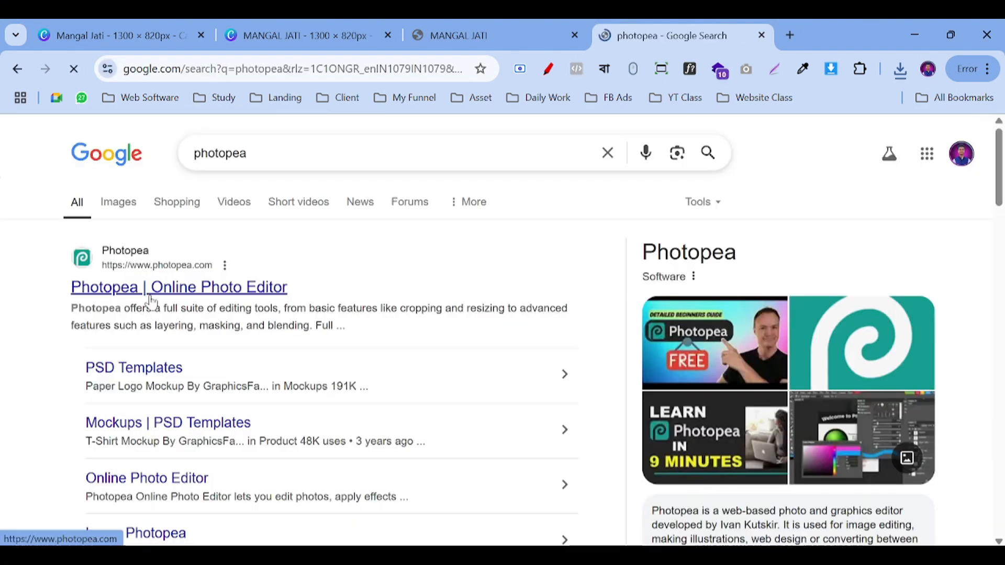
left_click(150, 295)
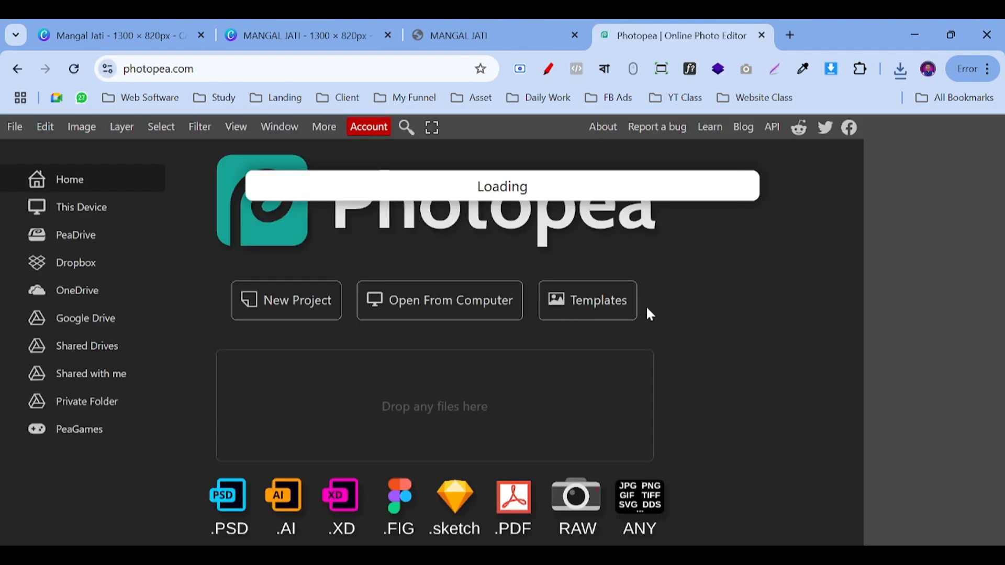
left_click(900, 73)
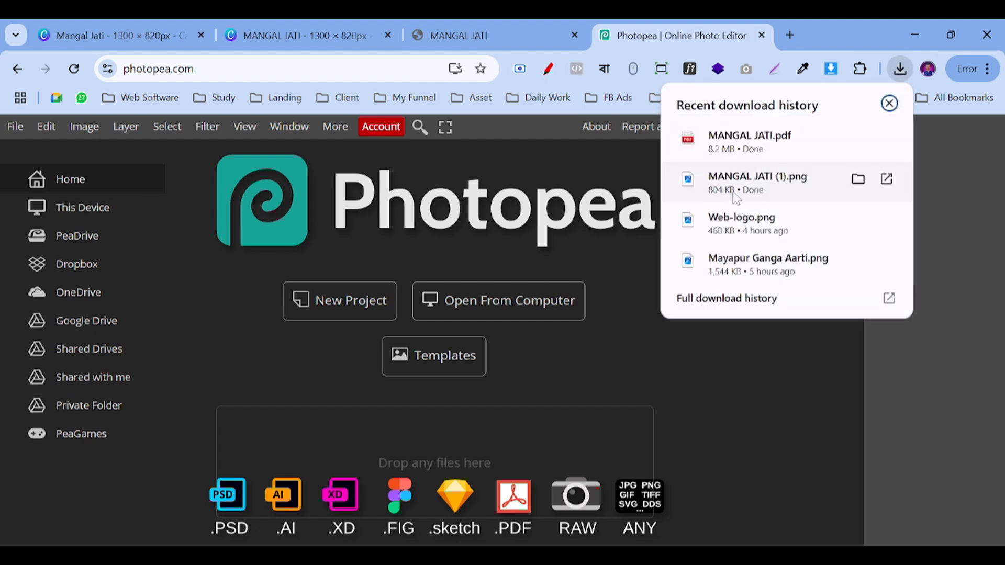
left_click(733, 190)
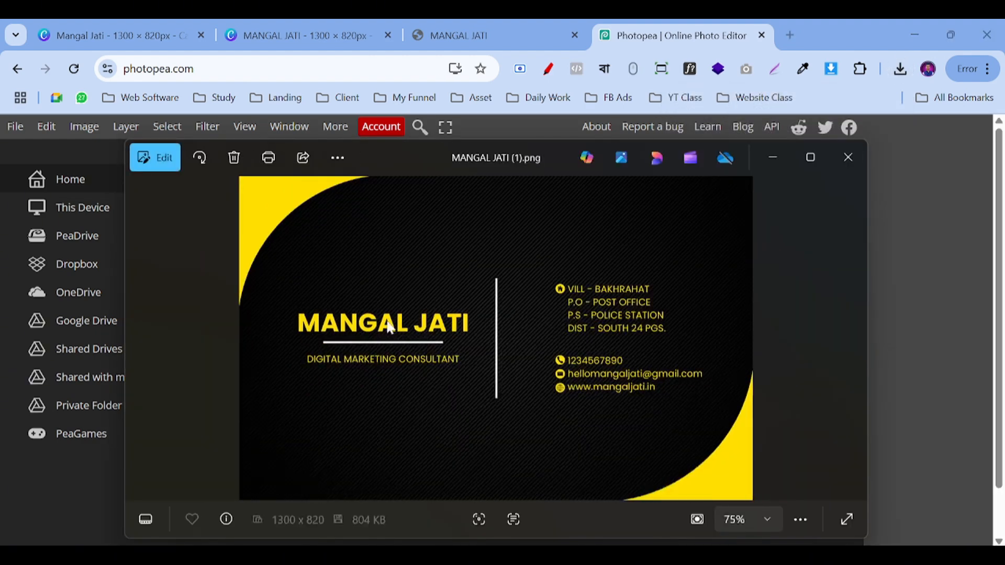
left_click(848, 158)
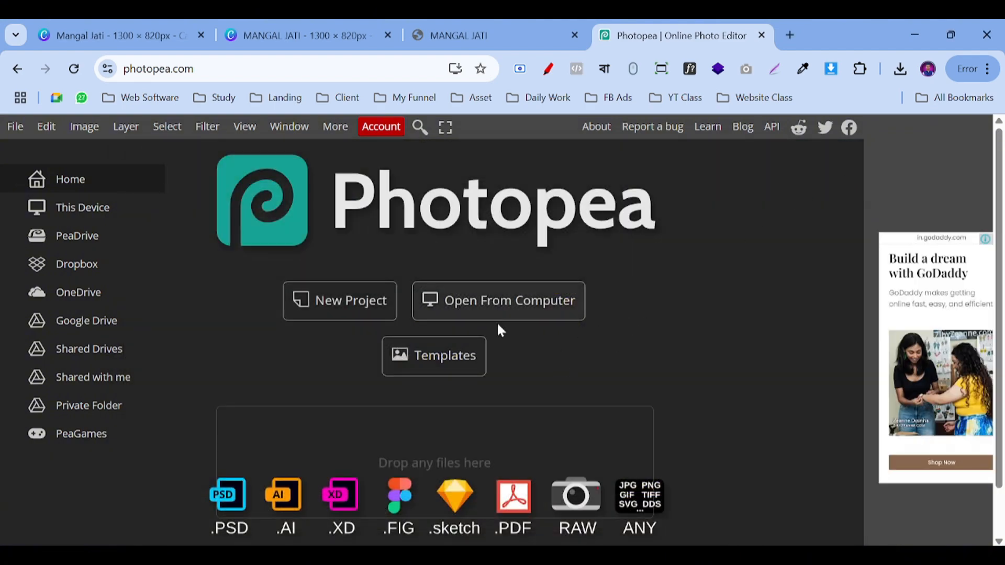
Step: Browse Photopea's Templates gallery and select the Floating Business Card Mockup
left_click(453, 368)
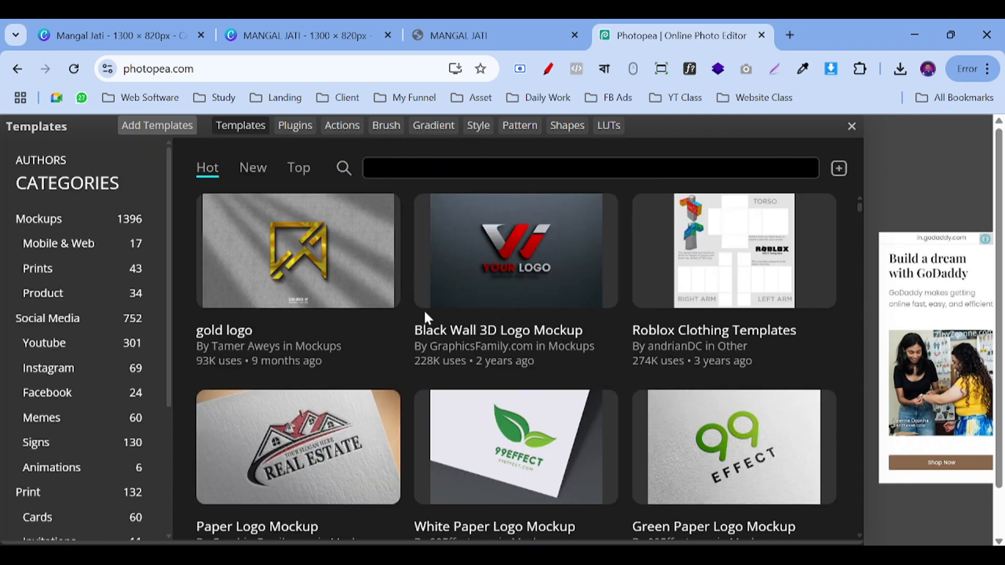
scroll(534, 343, "down", 3)
scroll(529, 359, "down", 3)
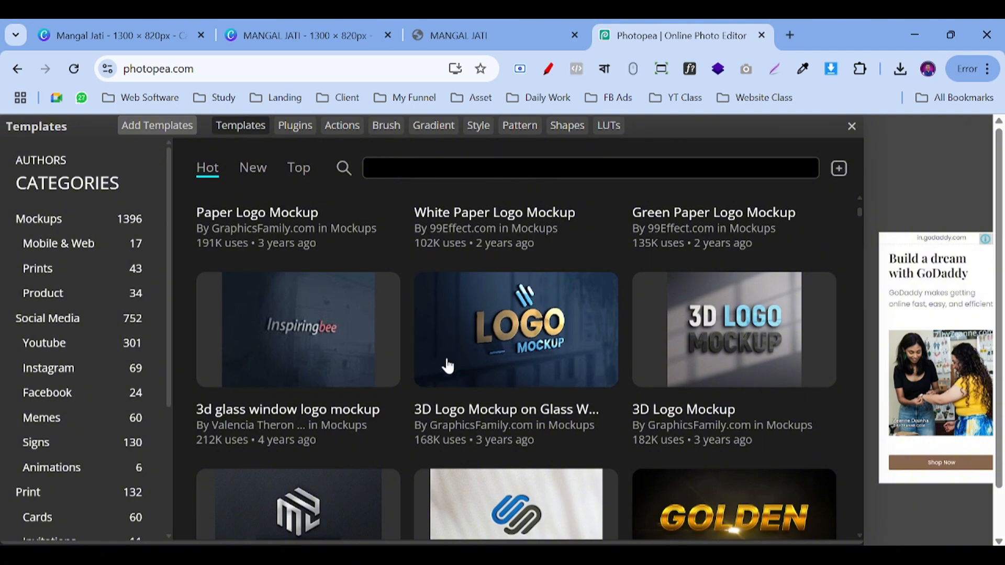
scroll(447, 366, "up", 6)
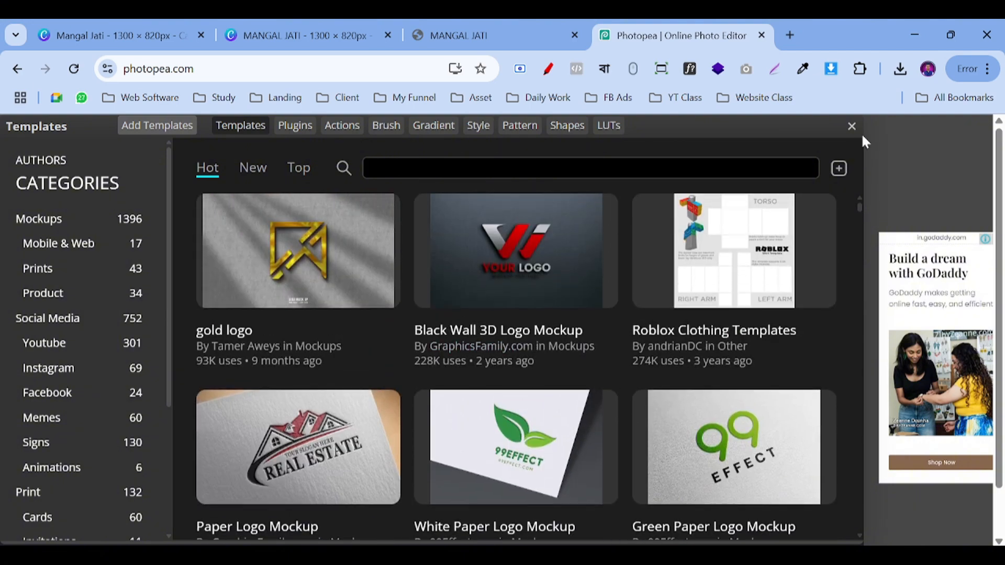
scroll(441, 285, "down", 15)
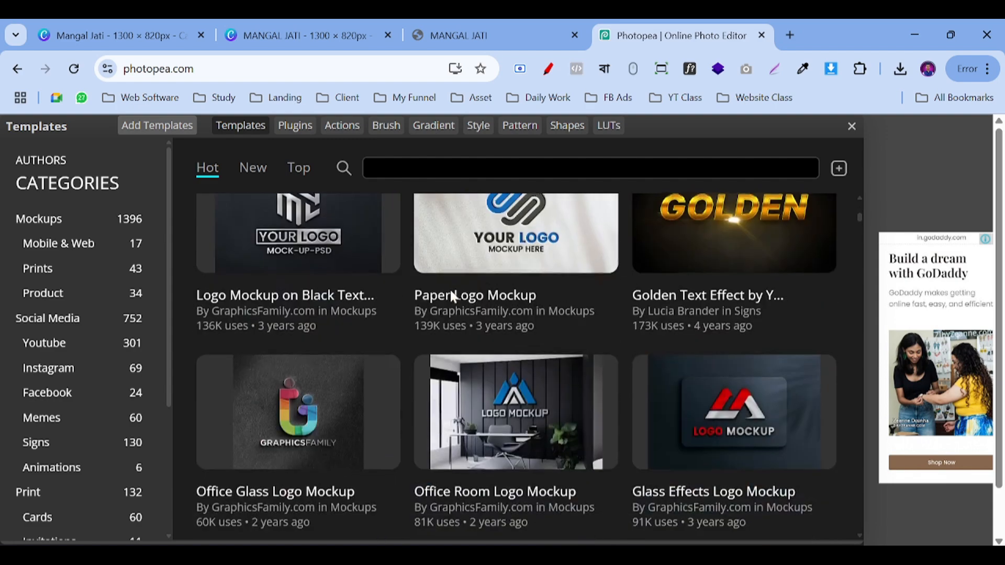
scroll(452, 297, "down", 10)
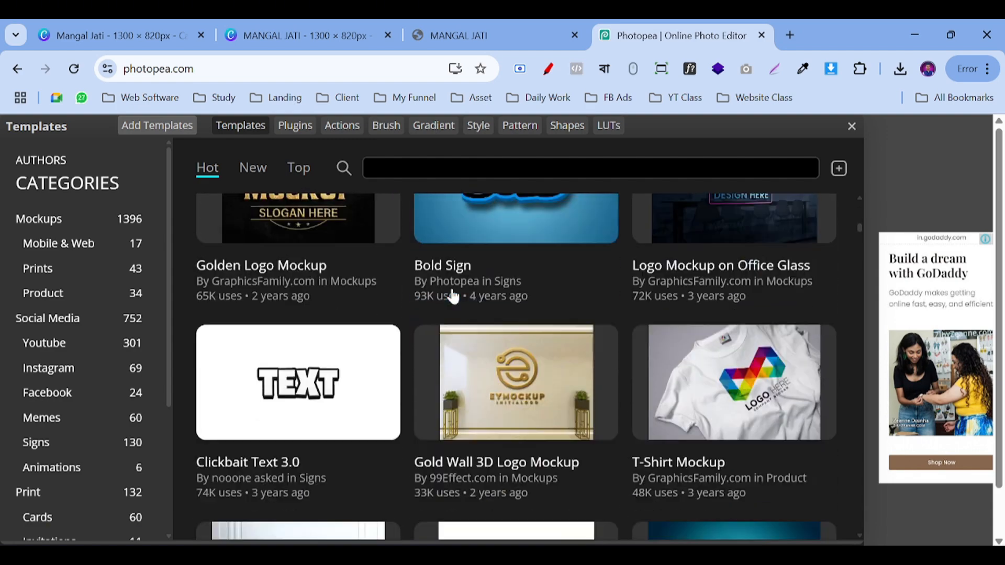
scroll(453, 296, "down", 6)
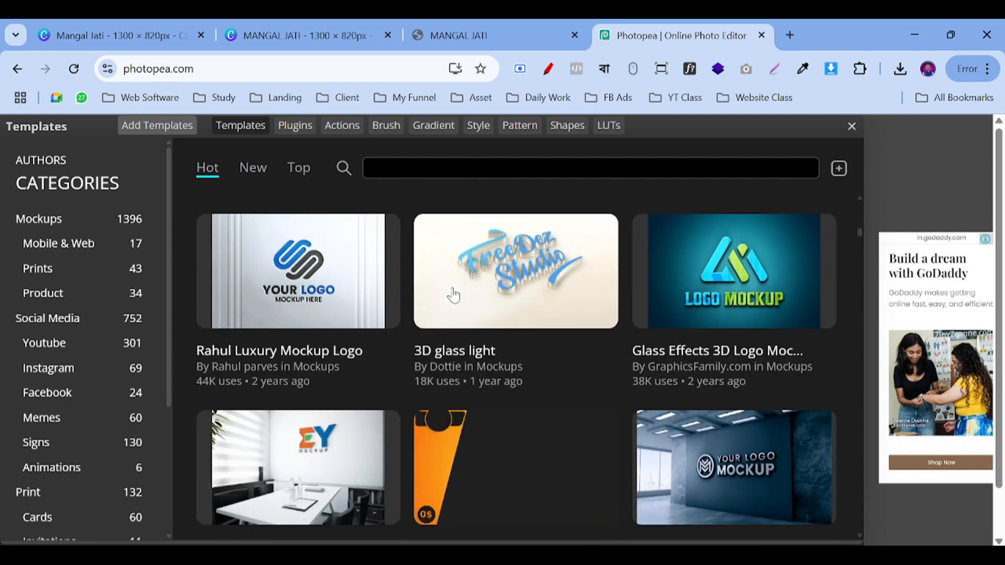
scroll(601, 352, "up", 3)
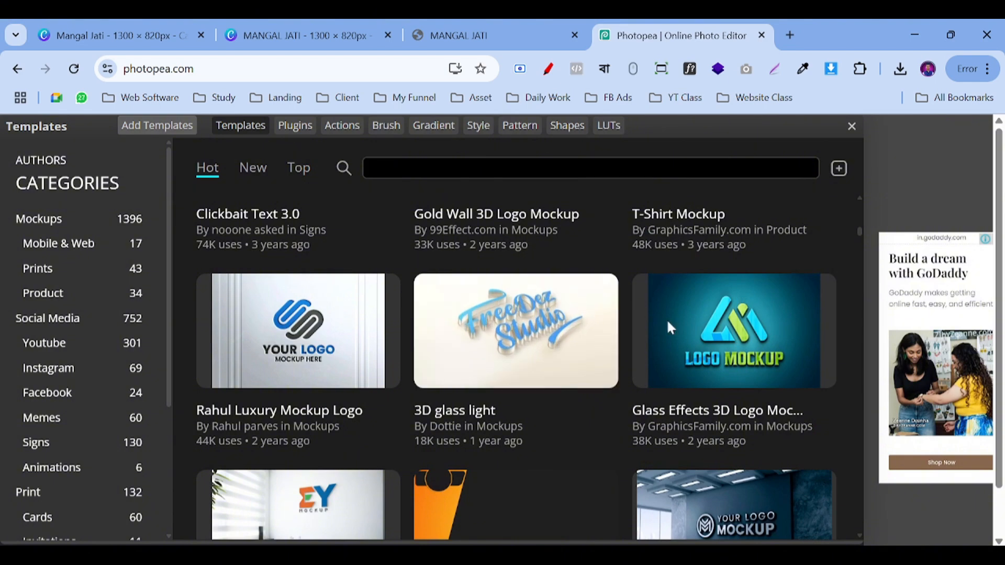
scroll(534, 327, "down", 10)
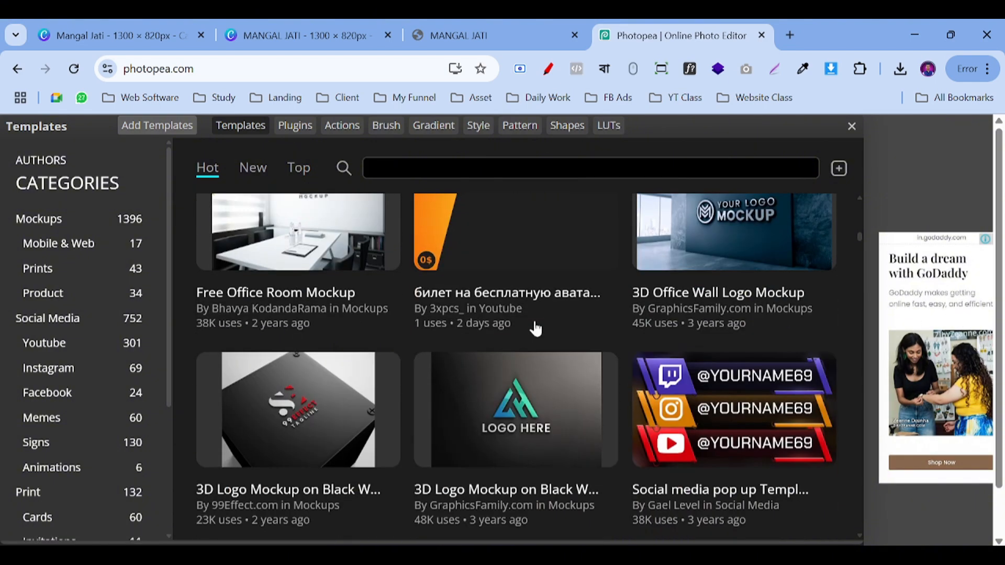
scroll(534, 328, "up", 3)
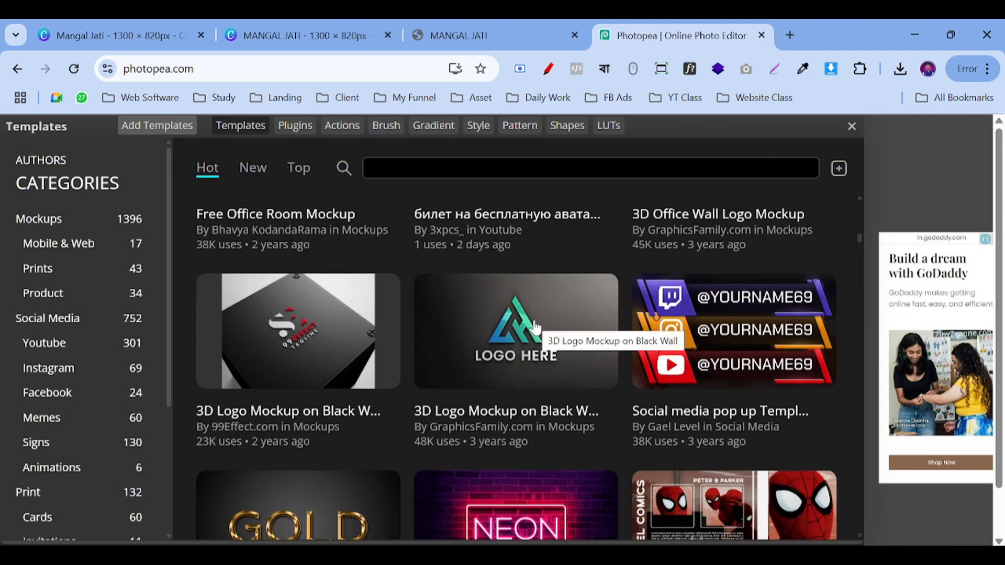
scroll(535, 327, "down", 13)
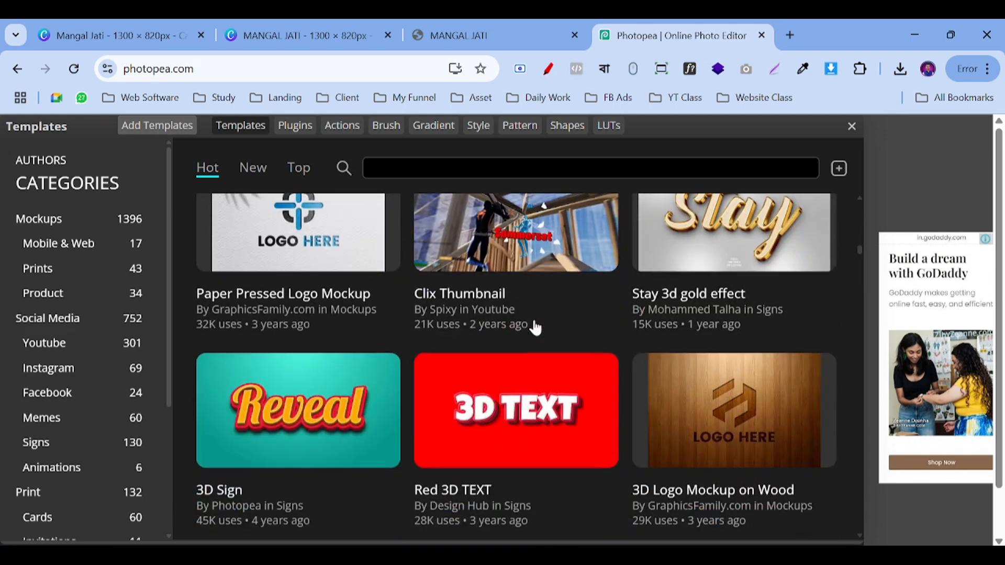
scroll(534, 327, "down", 12)
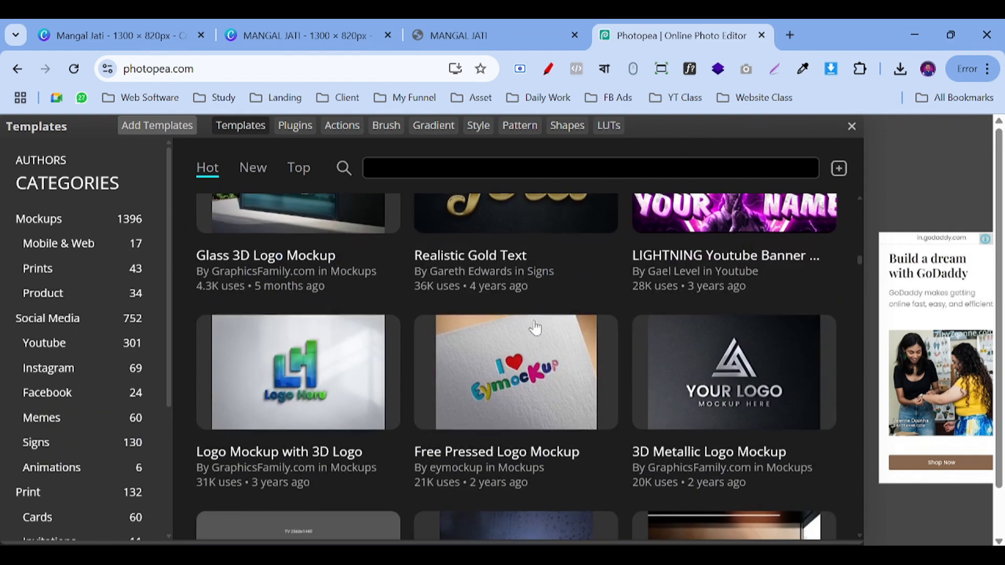
scroll(534, 327, "up", 3)
scroll(535, 328, "down", 5)
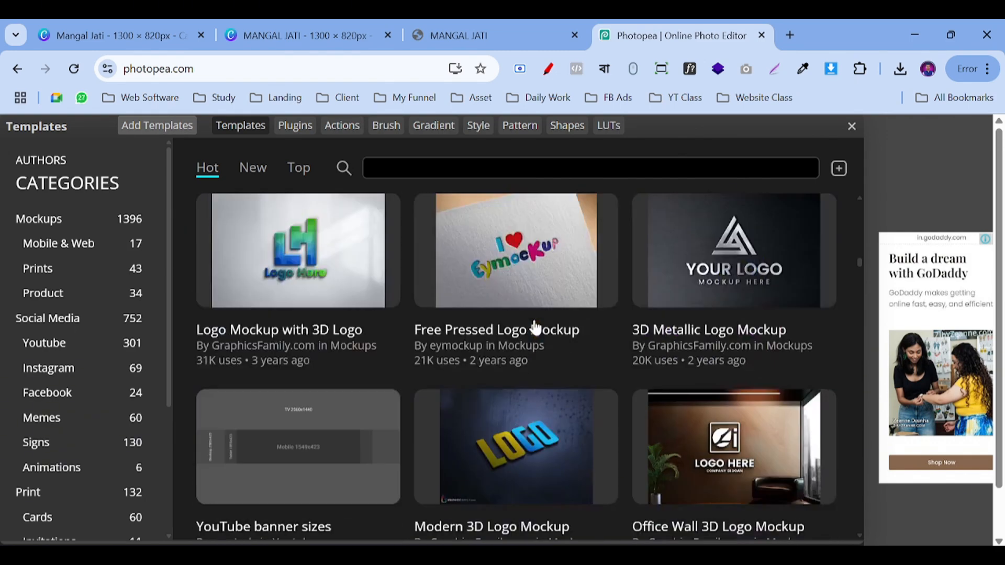
scroll(535, 327, "down", 2)
scroll(519, 268, "down", 9)
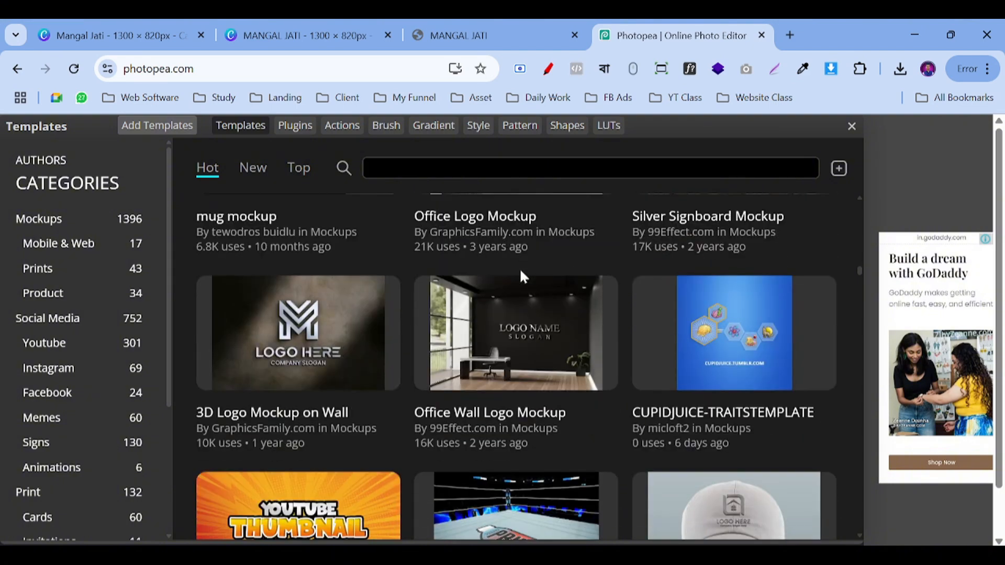
scroll(519, 268, "down", 7)
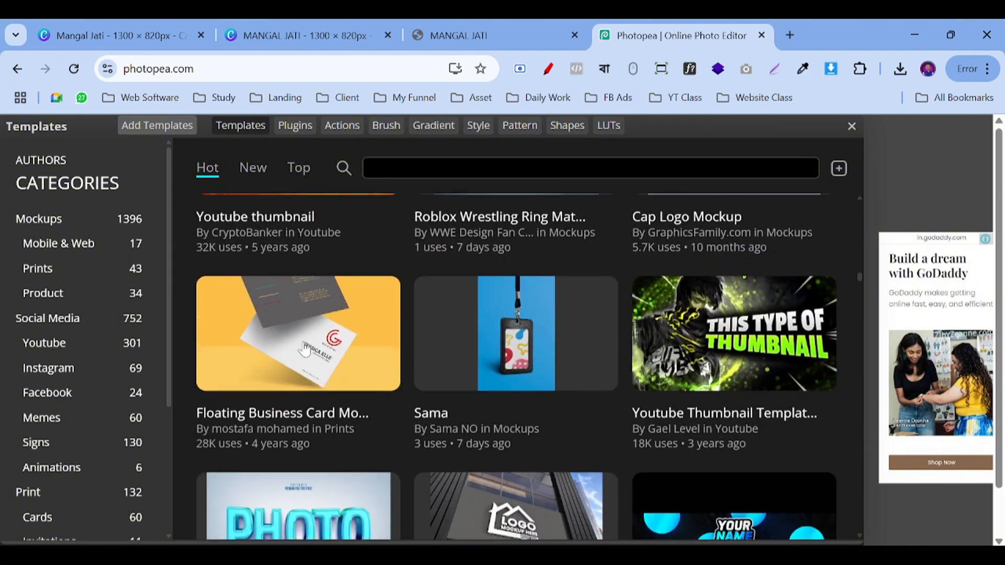
left_click(309, 353)
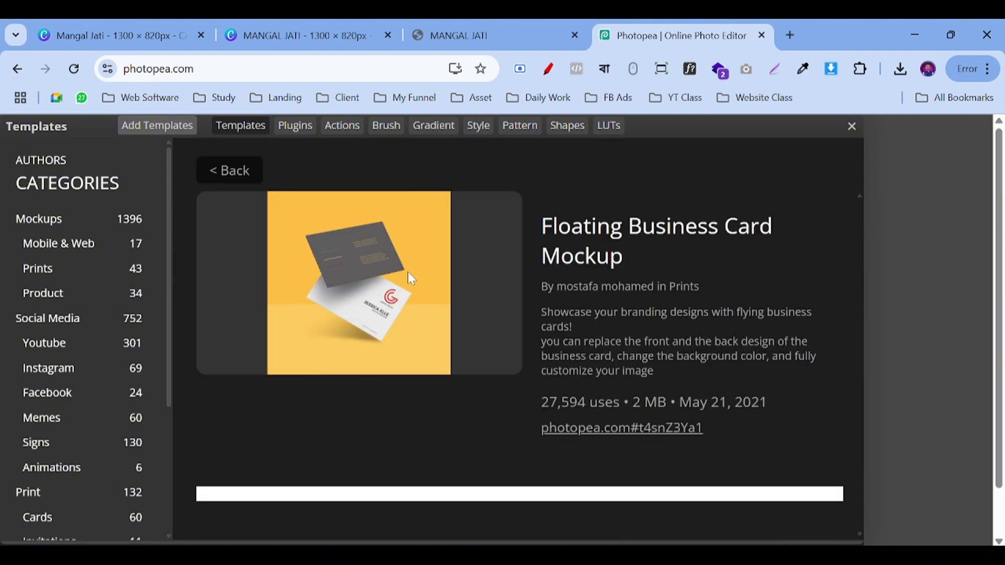
Step: Review the mockup's detail page and open it as an editable PSD document
scroll(578, 392, "down", 1)
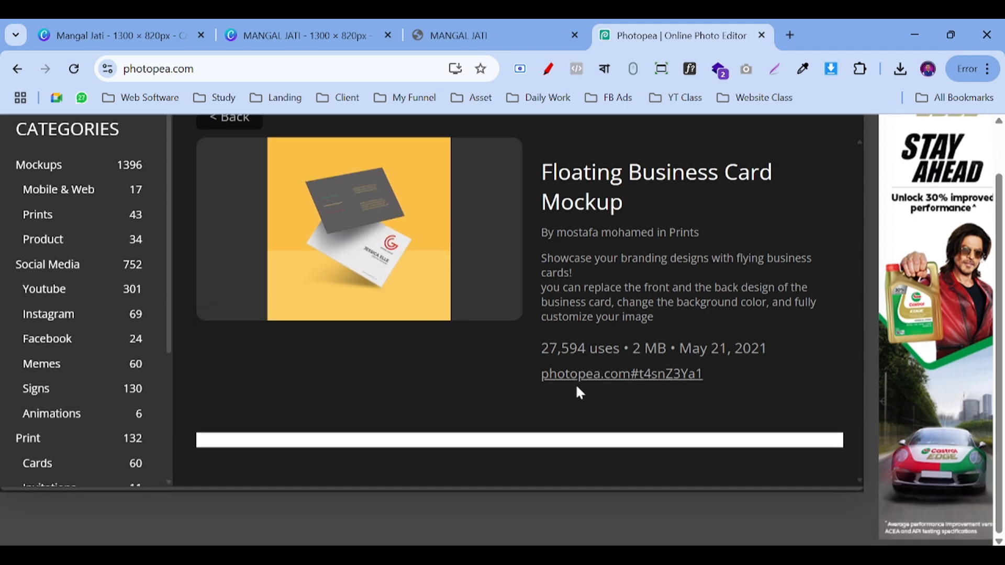
scroll(576, 391, "up", 1)
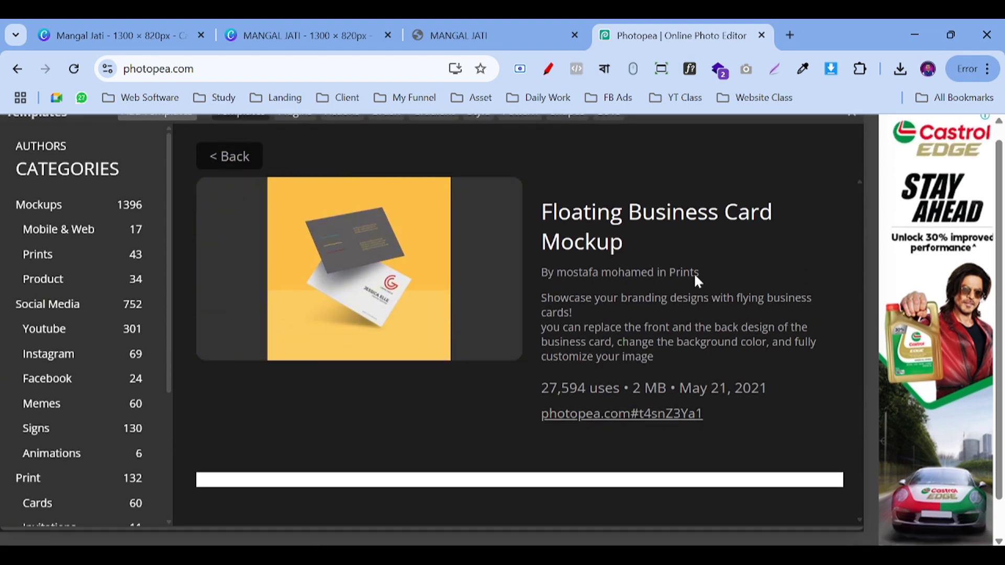
scroll(695, 276, "down", 1)
scroll(423, 272, "up", 1)
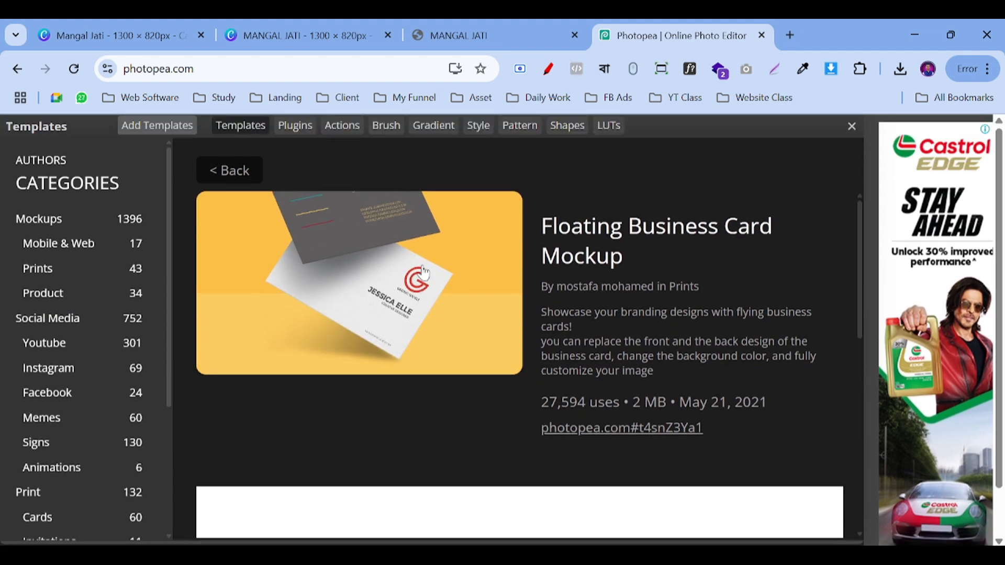
scroll(610, 342, "down", 6)
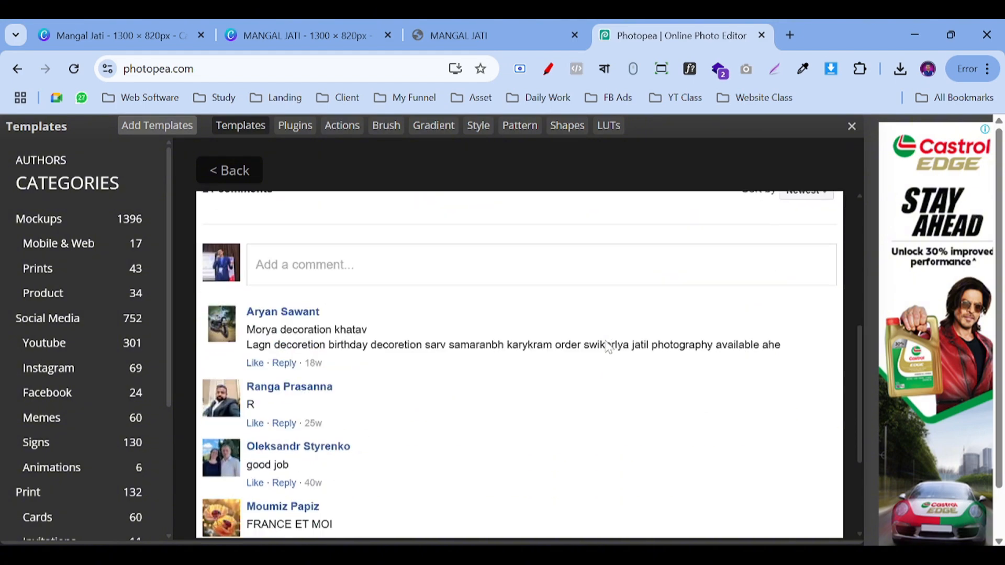
scroll(605, 348, "up", 6)
left_click(437, 301)
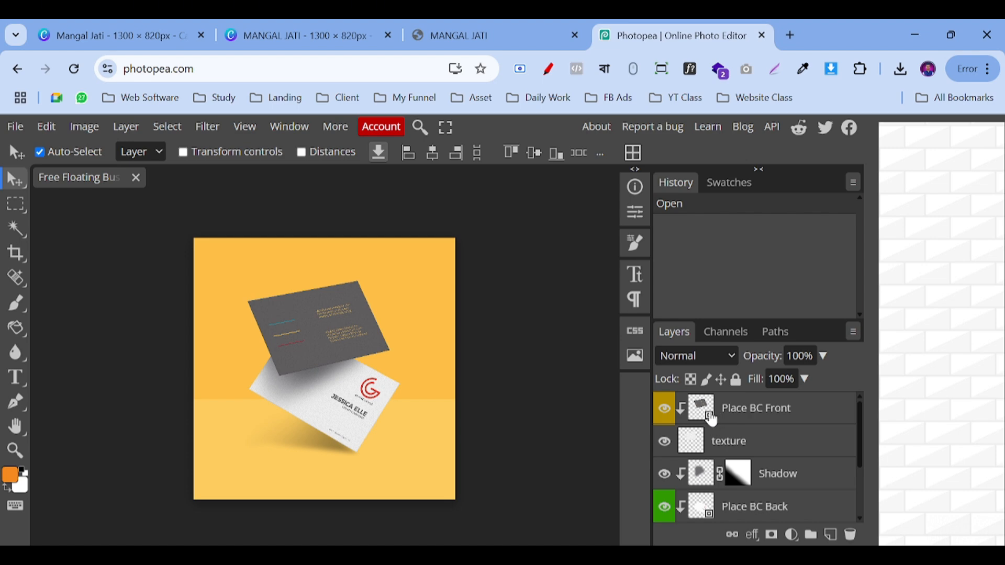
double_click(712, 419)
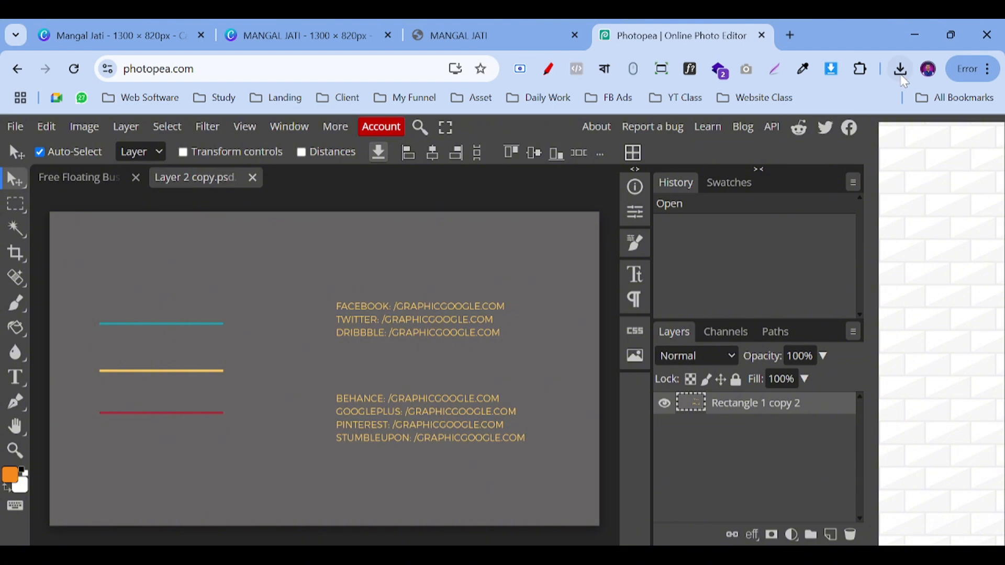
key("Delete")
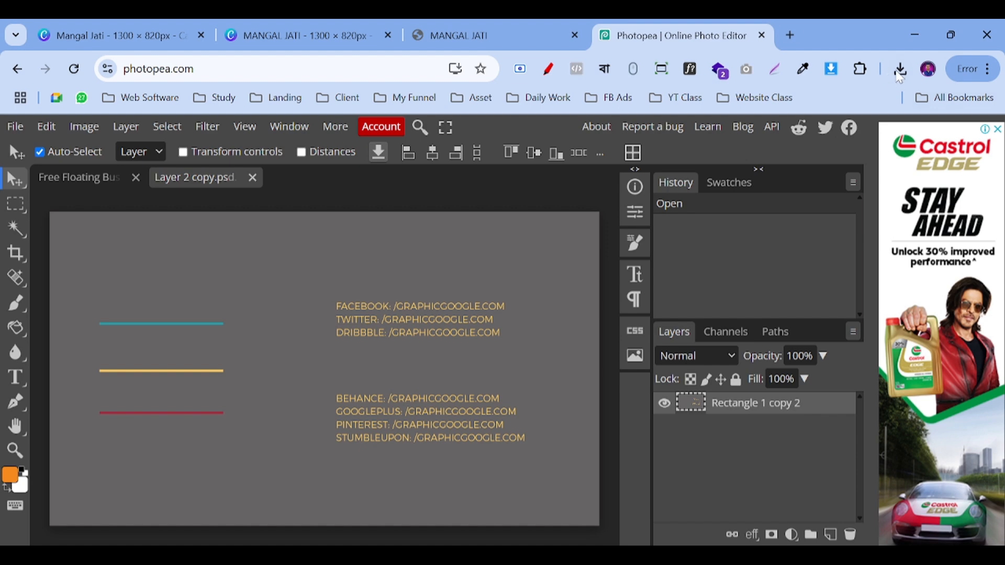
left_click(900, 68)
left_click_drag(754, 182, 564, 323)
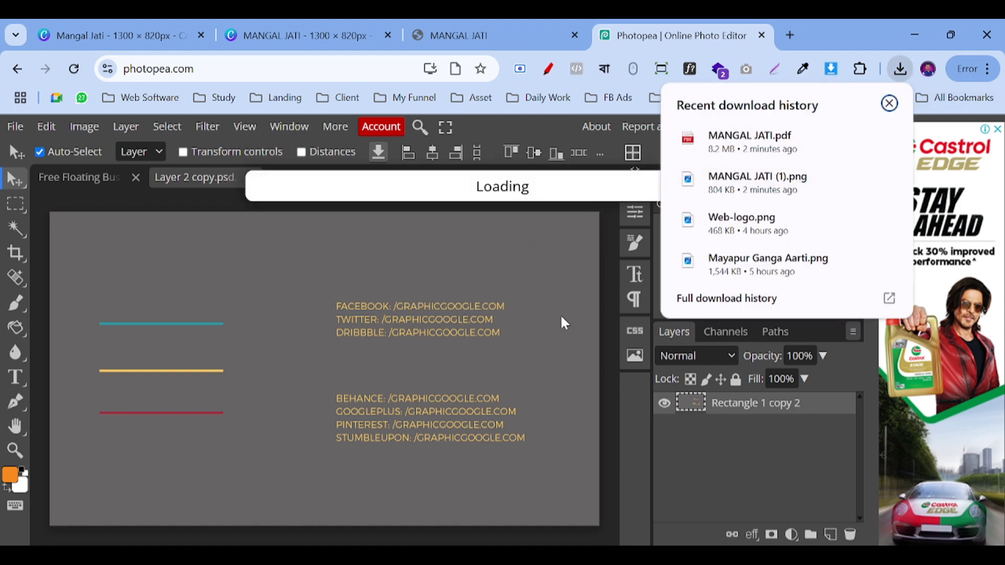
Step: Scale and centre the design to fill the front card, confirm, and return to the mockup
left_click_drag(366, 390, 227, 313)
left_click_drag(308, 375, 582, 563)
left_click_drag(560, 529, 599, 506)
scroll(598, 478, "down", 1)
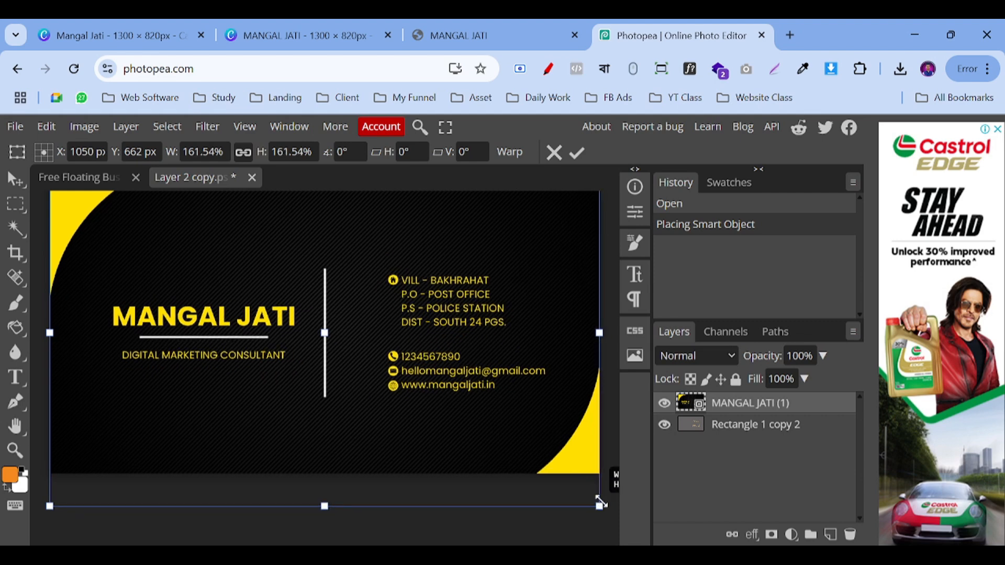
scroll(499, 449, "up", 2)
left_click_drag(493, 450, 494, 440)
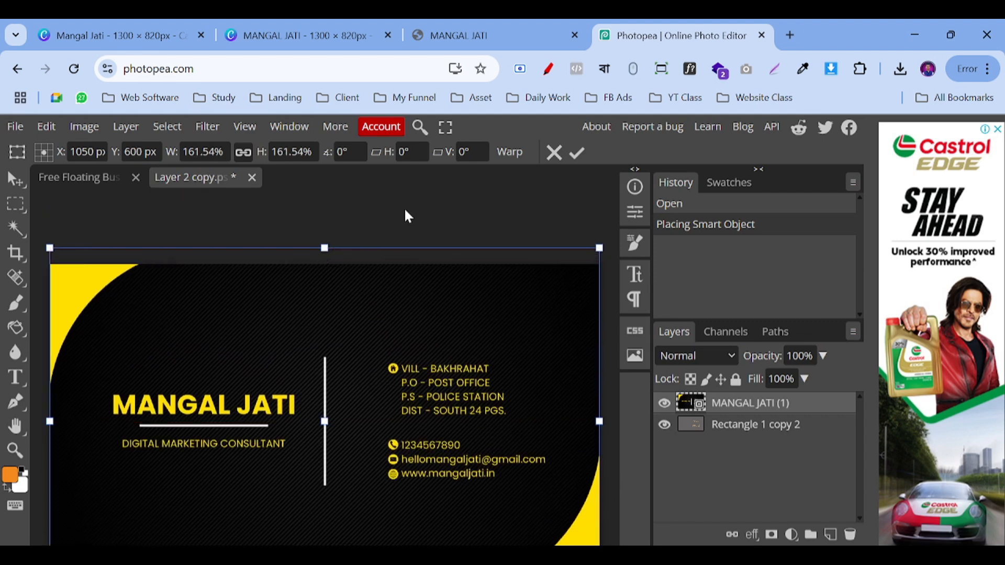
key("Return")
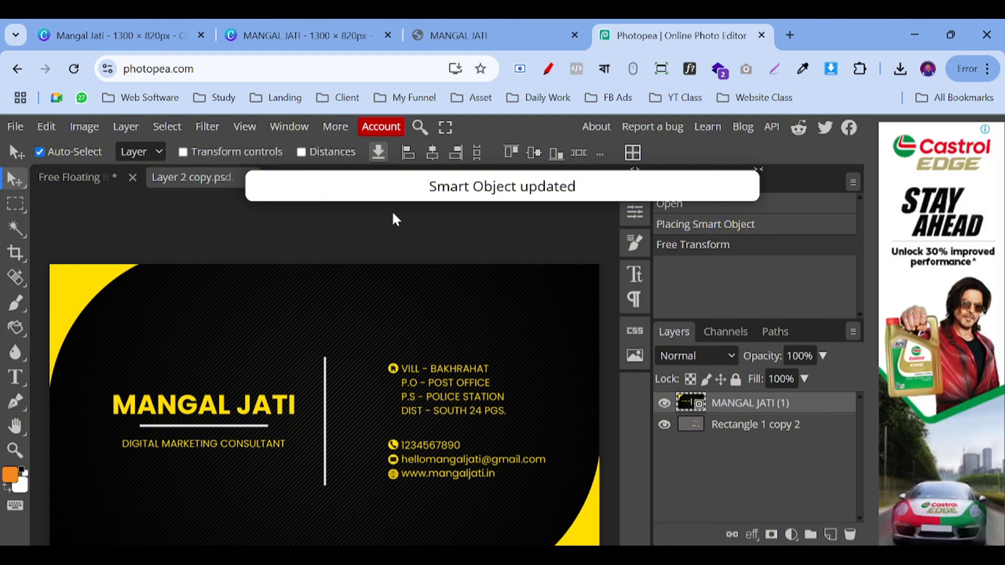
left_click(76, 179)
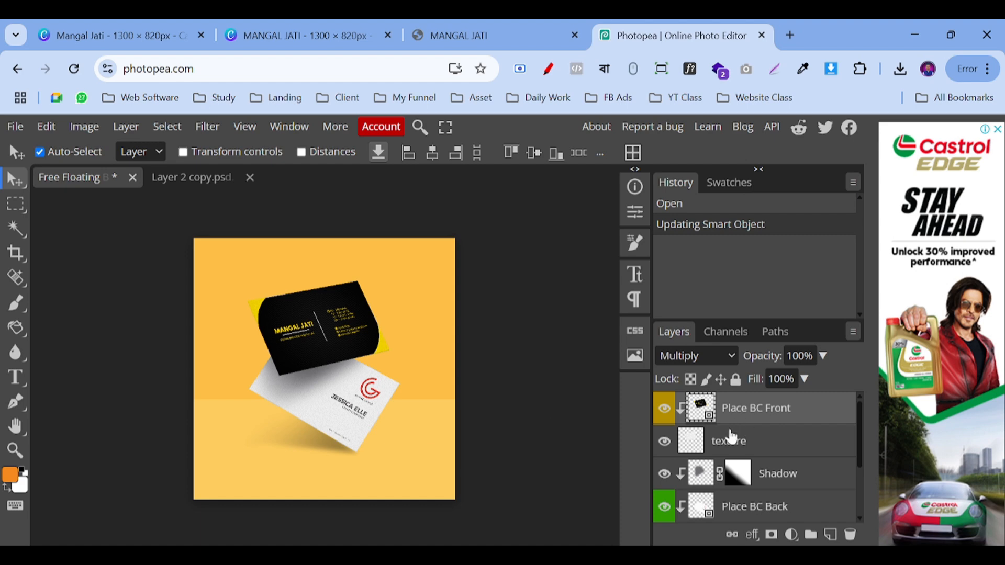
scroll(702, 508, "down", 3)
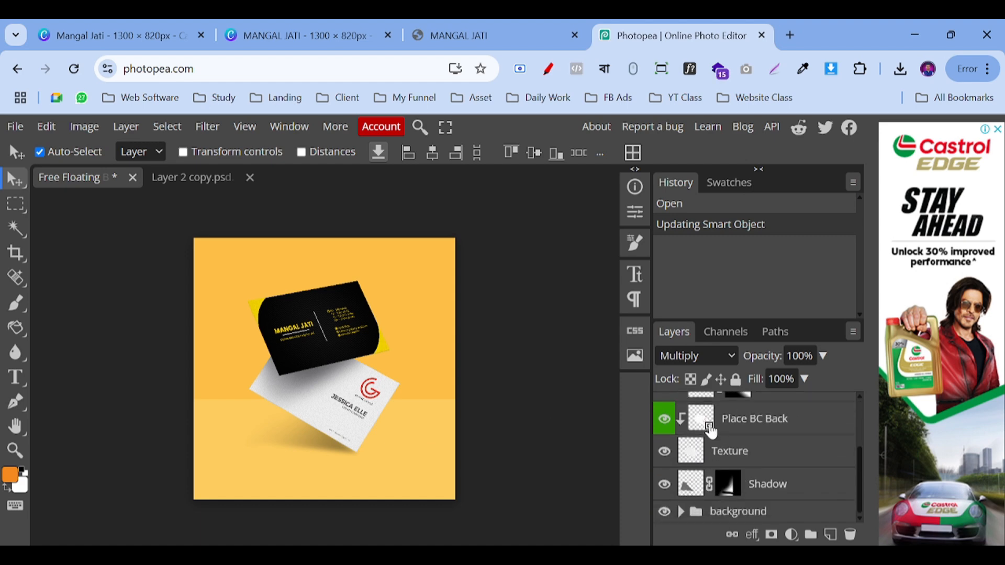
double_click(710, 429)
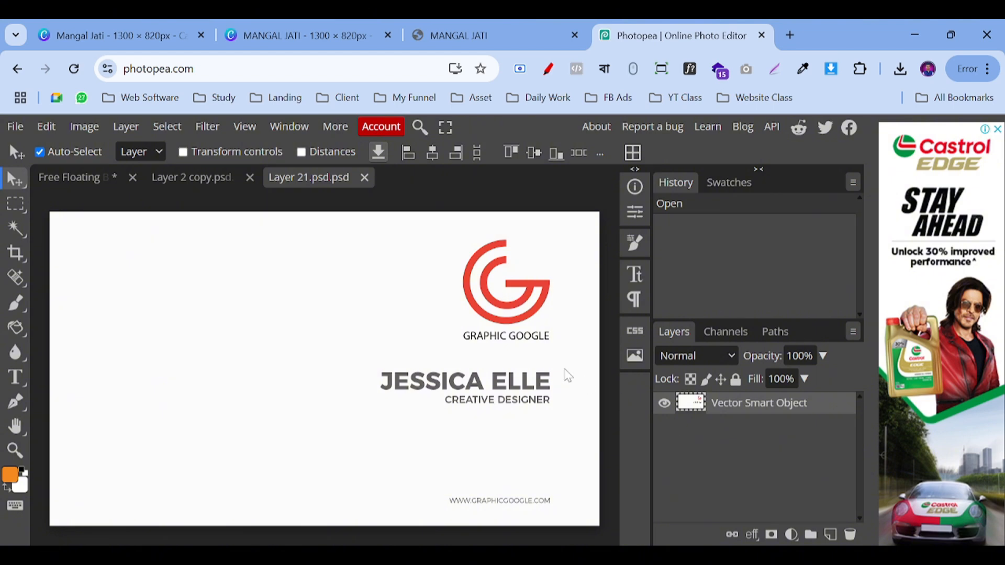
key("Delete")
left_click(900, 69)
left_click_drag(720, 188, 334, 324)
Step: Position and enlarge the design to cover the back card, confirm, and return to the mockup
left_click_drag(333, 384, 161, 297)
mouse_move(220, 331)
left_mouse_down()
mouse_move(220, 323)
mouse_move(220, 332)
left_mouse_up()
left_click_drag(305, 376, 599, 545)
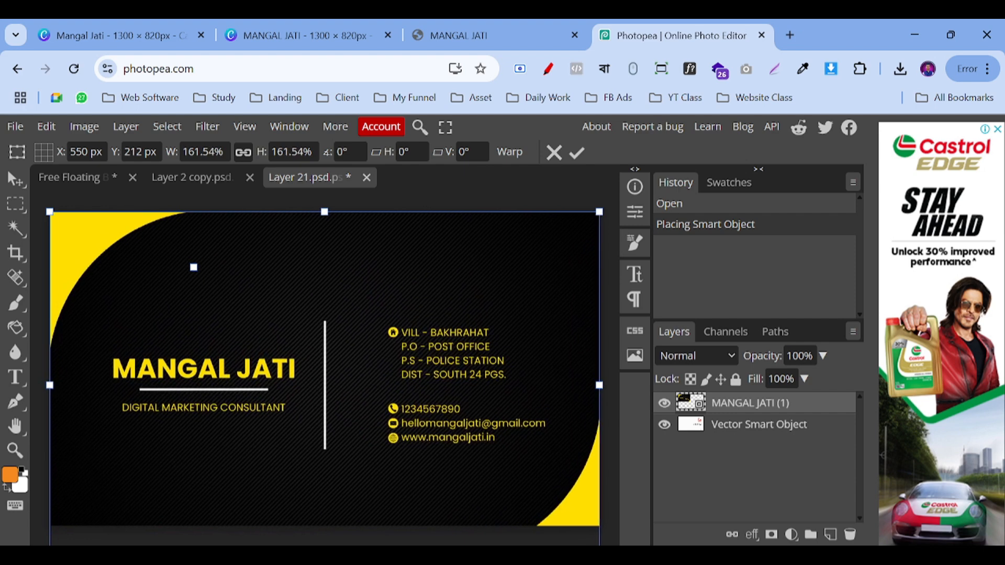
mouse_move(476, 433)
left_mouse_down()
mouse_move(475, 404)
mouse_move(482, 431)
mouse_move(460, 432)
mouse_move(474, 429)
left_mouse_up()
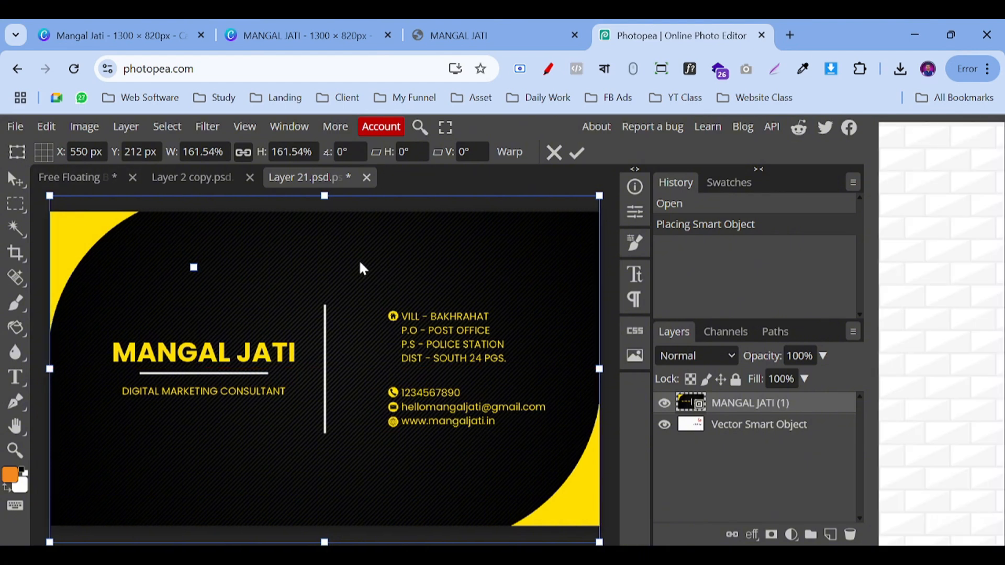
key("Return")
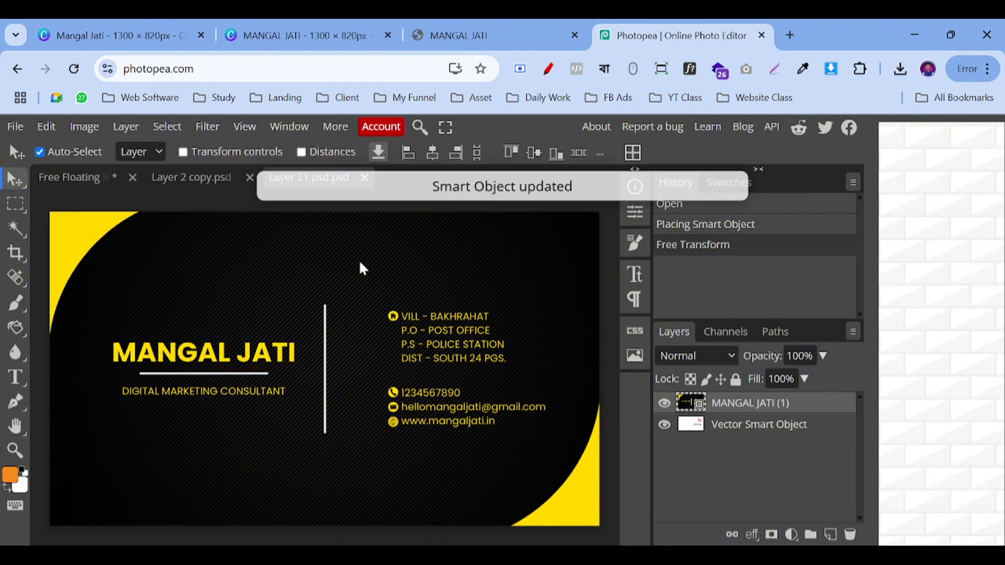
left_click(77, 186)
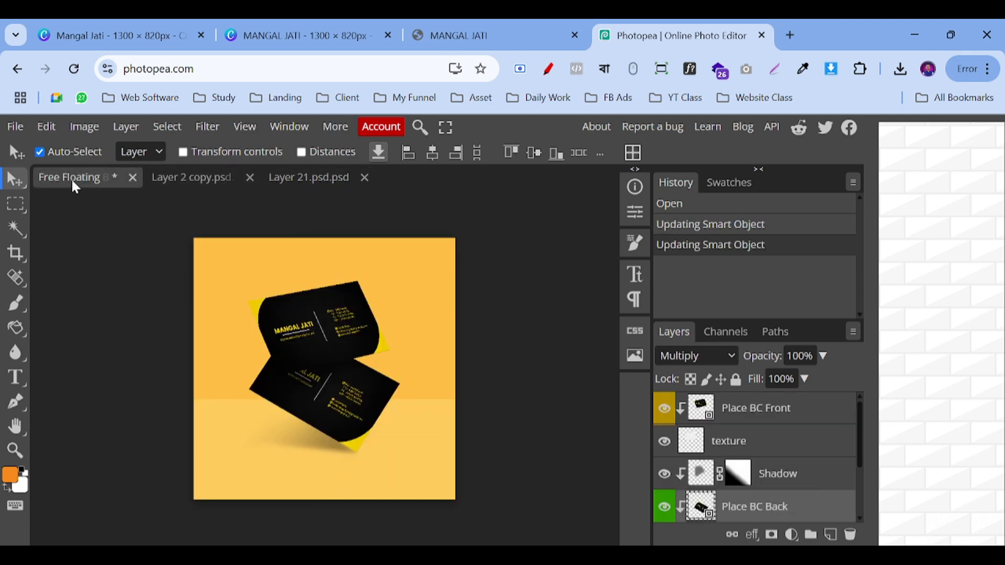
Step: Expand the background group and delete the lighter ground floor layer
scroll(681, 460, "down", 3)
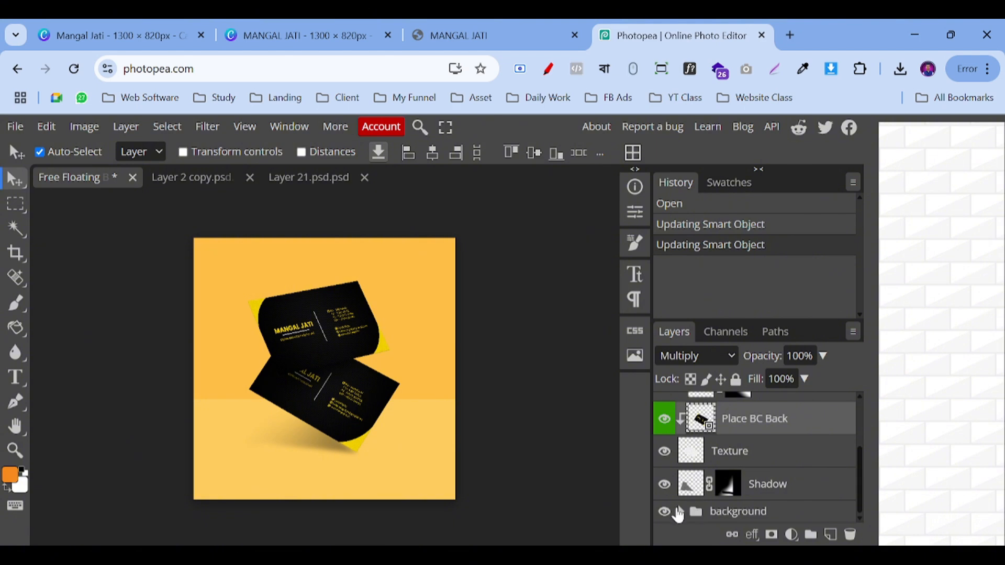
left_click(681, 511)
scroll(690, 510, "down", 2)
left_click(706, 477)
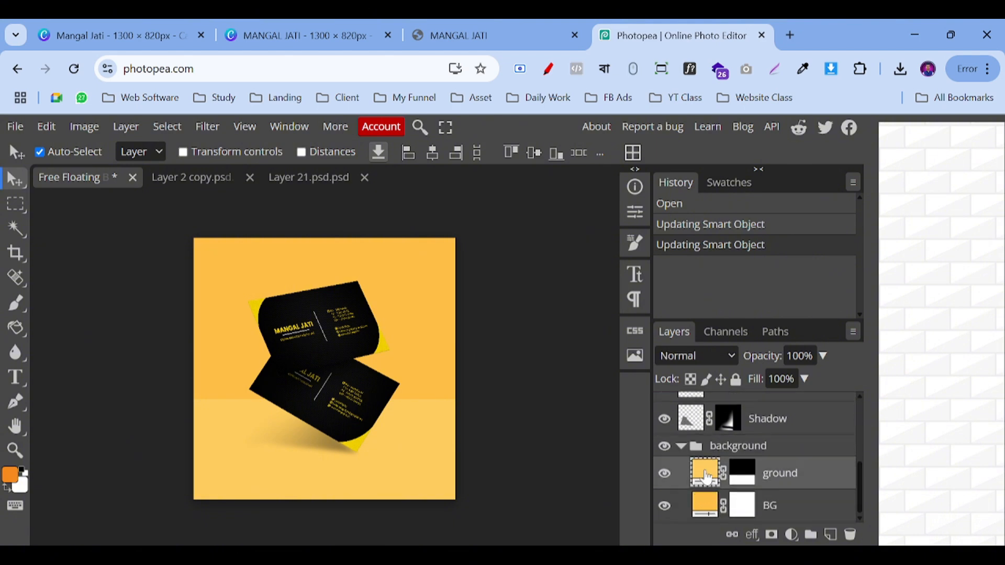
key("Delete")
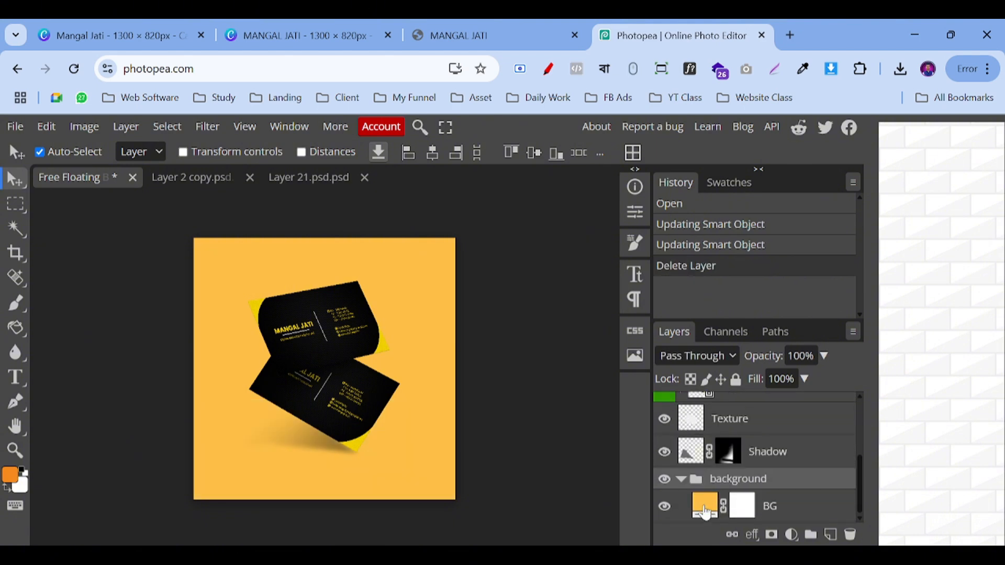
Step: Delete the BG colour layer, then undo it to keep the flat backdrop
left_click(705, 508)
key("Delete")
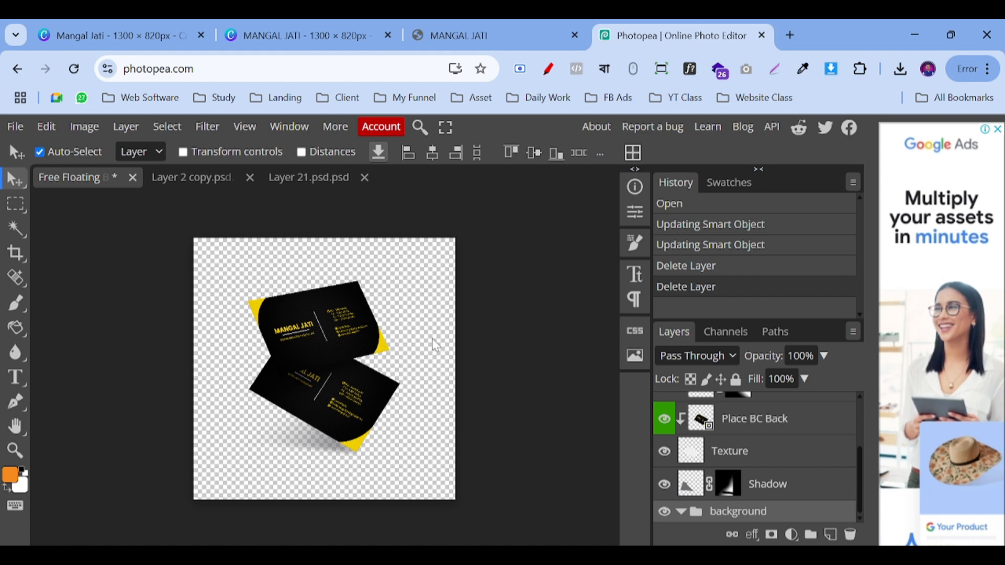
key("ctrl+plus")
key("ctrl+plus")
key("ctrl+plus")
scroll(433, 347, "up", 2)
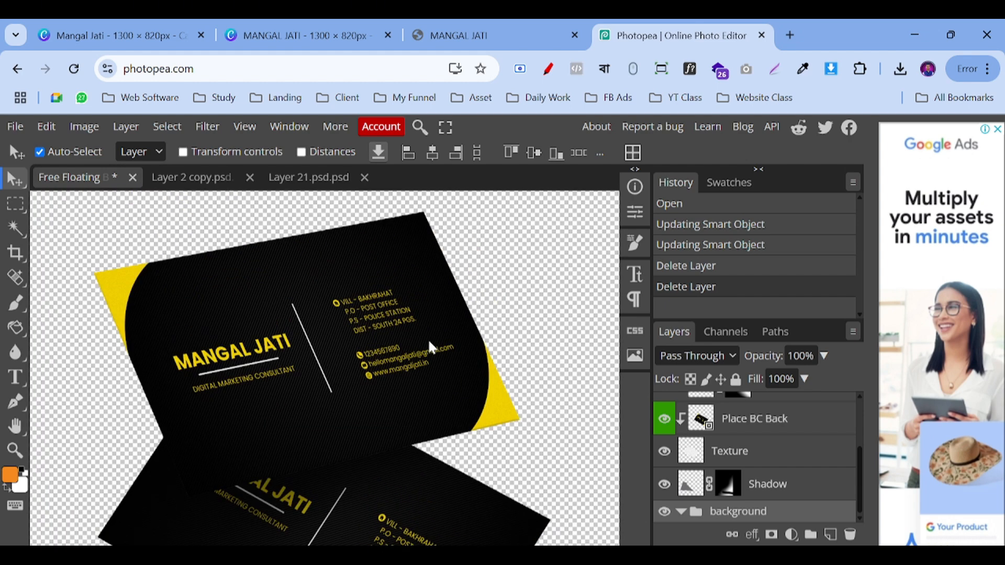
key("ctrl+z")
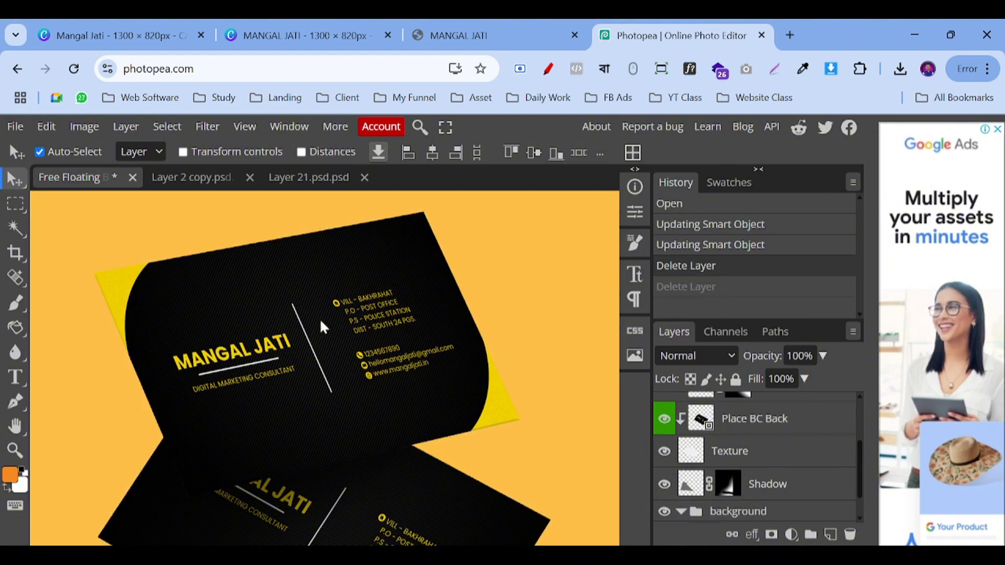
scroll(254, 345, "down", 1)
scroll(275, 325, "up", 2)
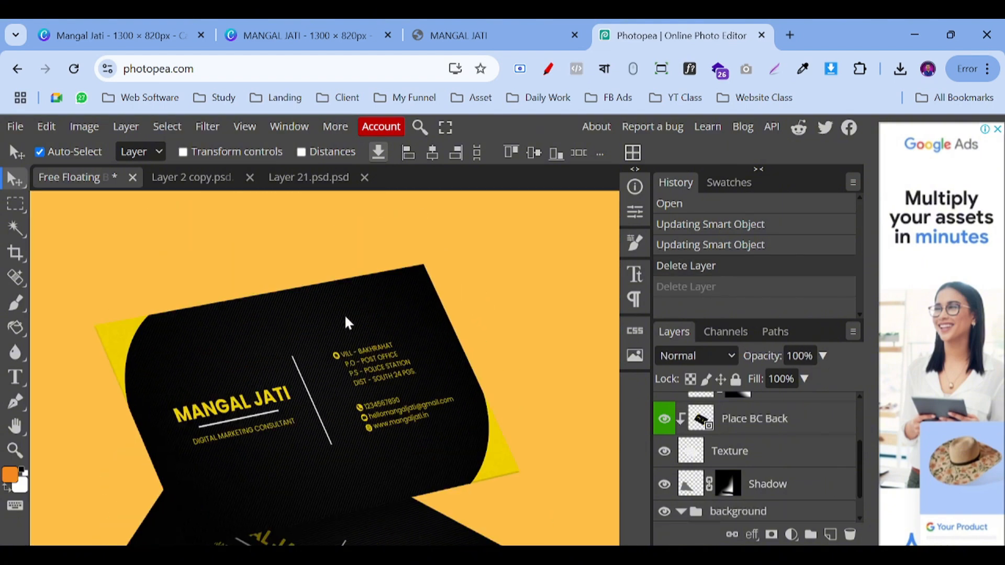
left_click(14, 127)
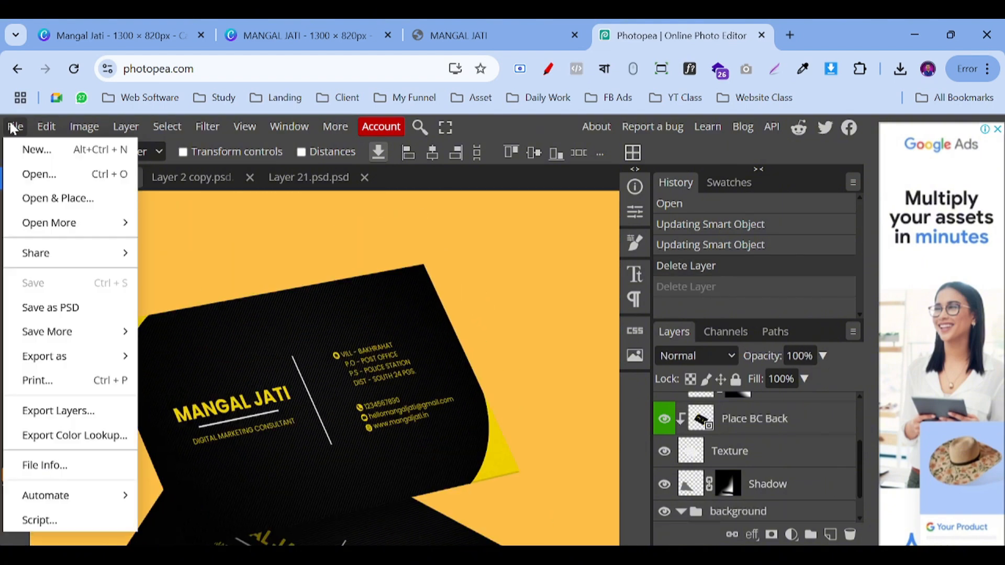
Step: Export the mockup as JPG, saving Free Floating Business Card Mockup.jpg to Downloads
mouse_move(83, 366)
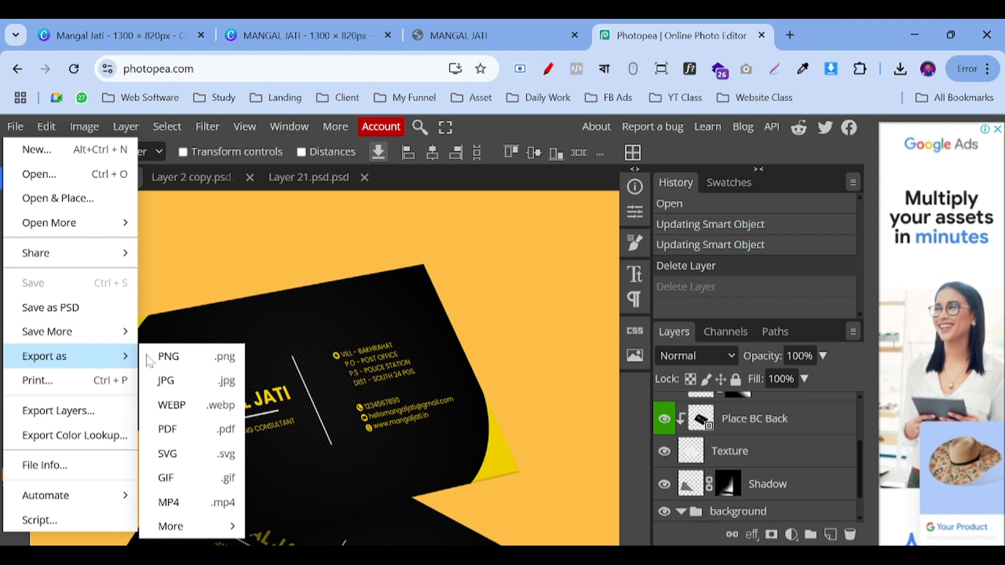
left_click(167, 381)
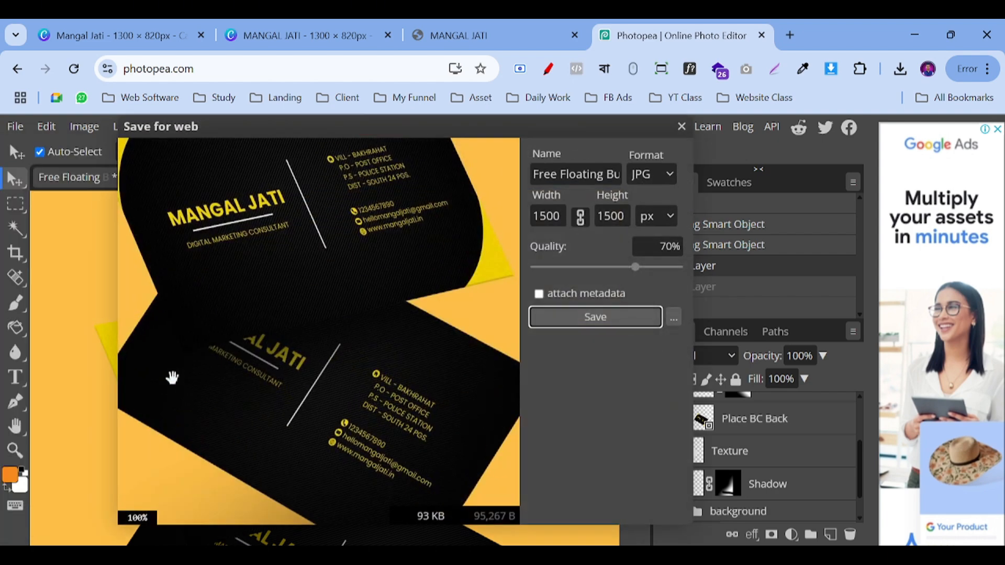
left_click(599, 318)
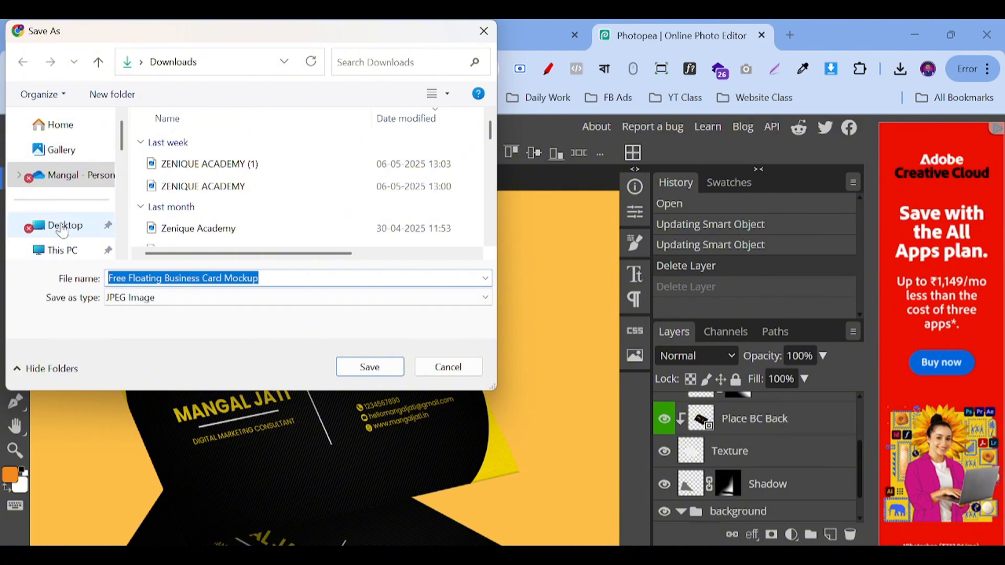
scroll(57, 180, "down", 3)
scroll(63, 181, "up", 1)
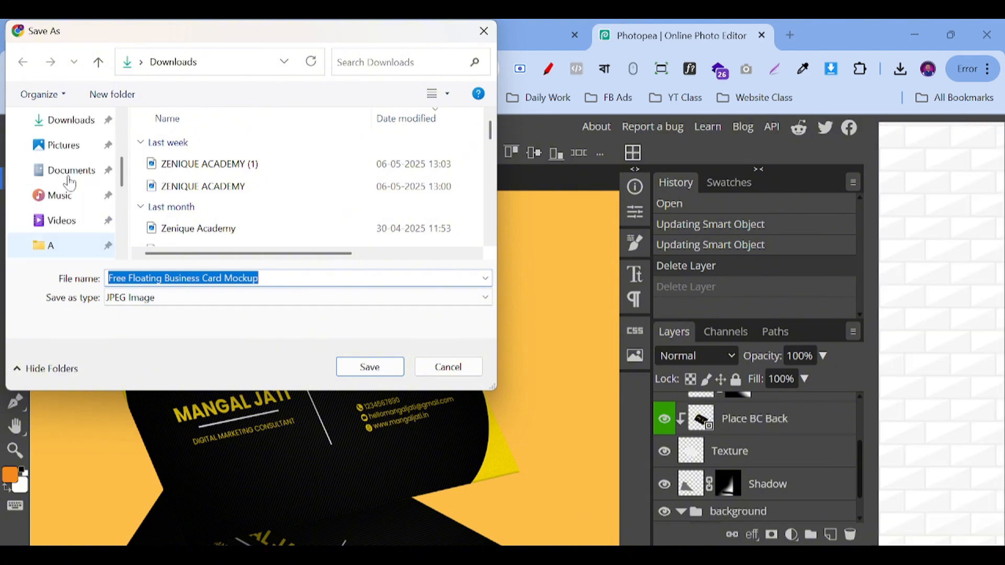
left_click(68, 119)
left_click(381, 361)
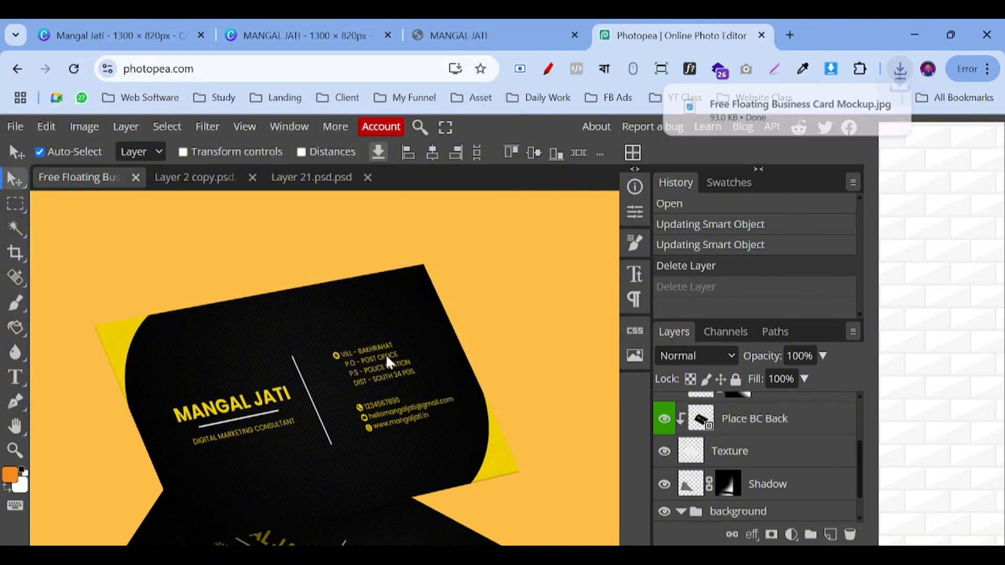
Step: Open the downloaded 1500×1500 JPG to check it, then close the viewer
left_click(770, 124)
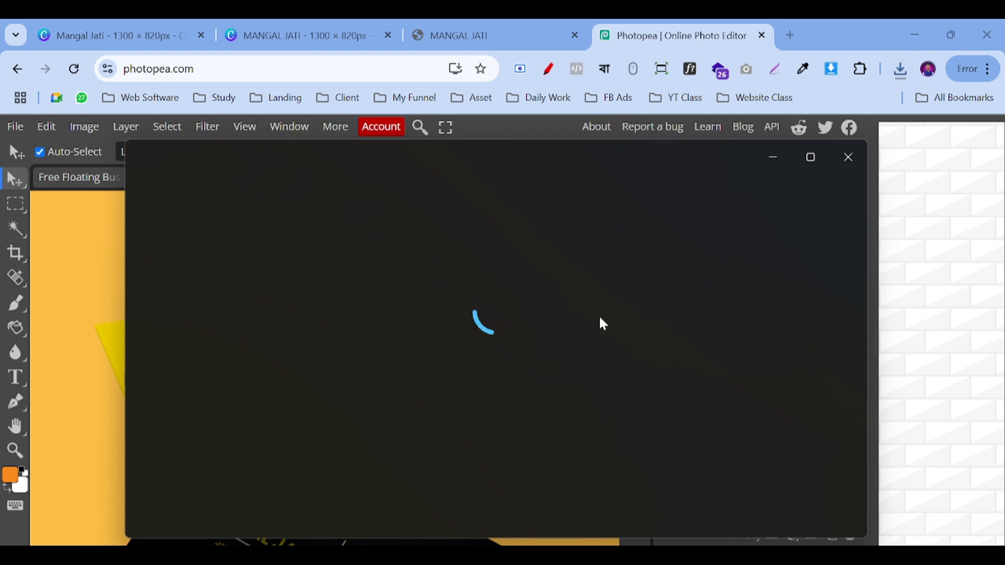
scroll(460, 287, "up", 5)
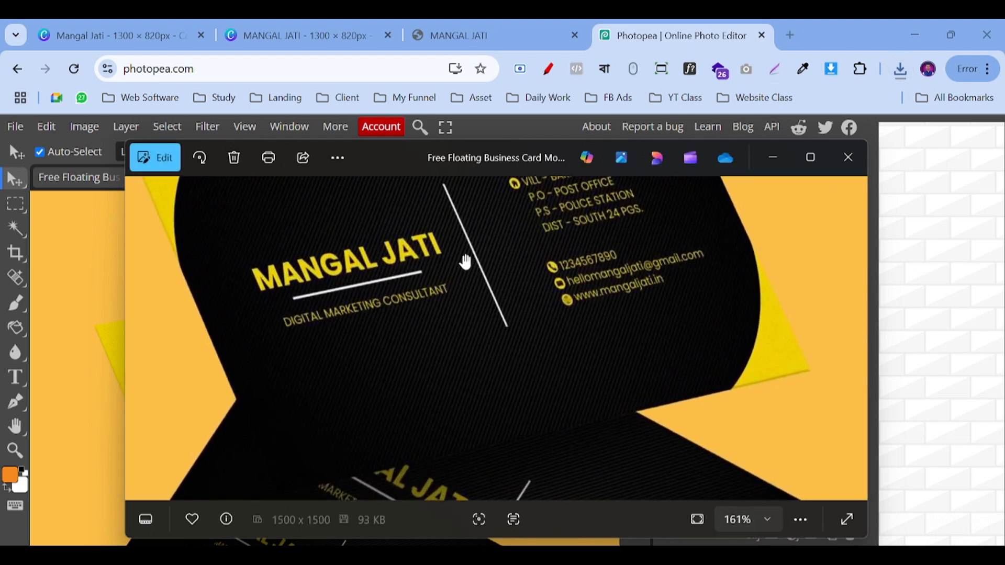
scroll(464, 260, "down", 4)
scroll(466, 267, "down", 2)
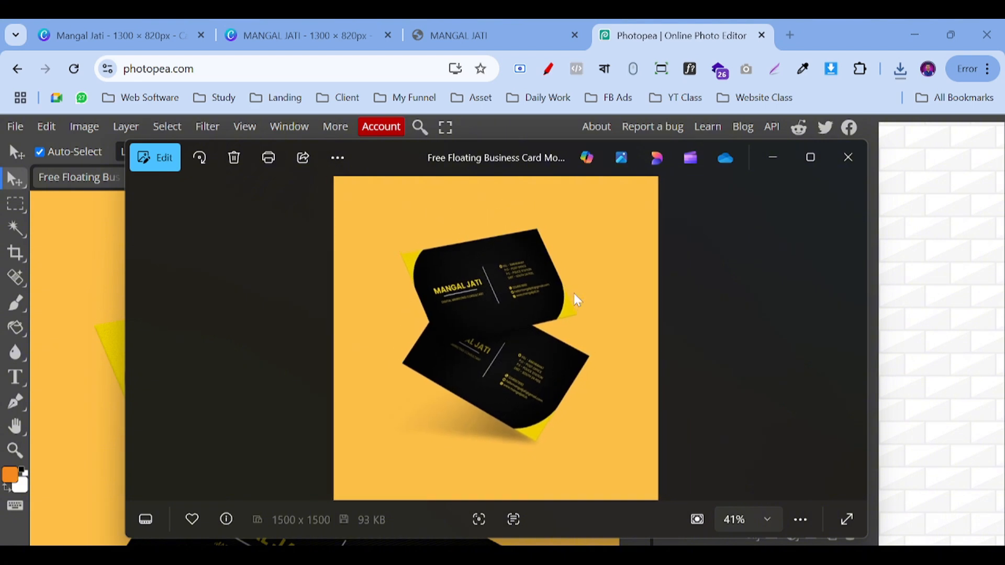
left_click(847, 157)
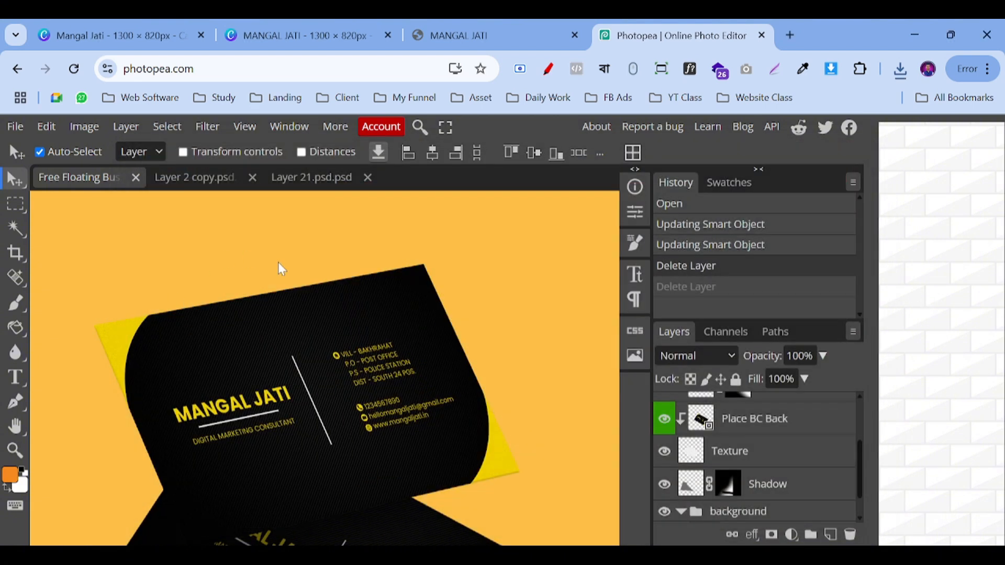
Step: Change the mockup's BG fill layer from orange to dark brown (423419)
left_click(726, 515)
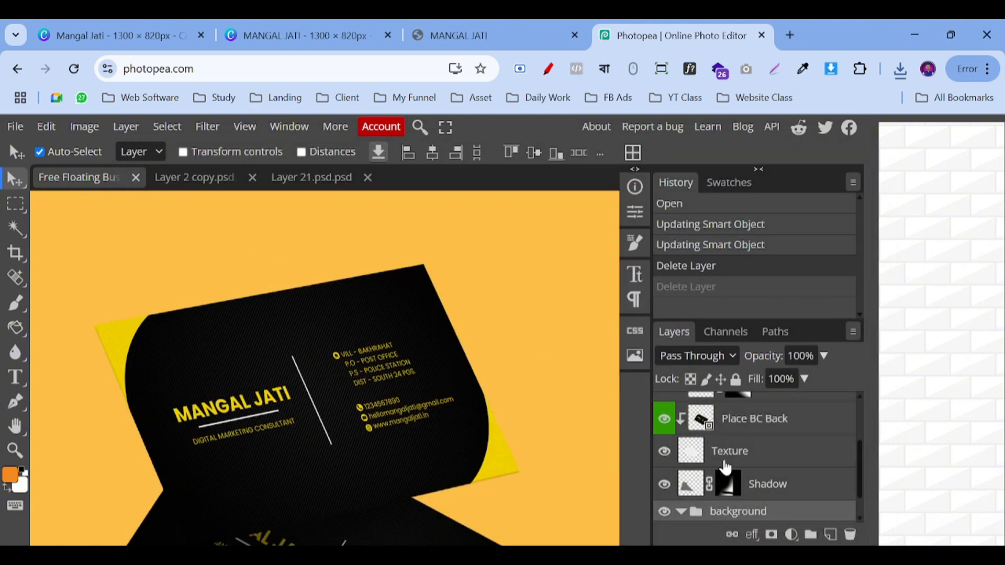
scroll(726, 461, "down", 1)
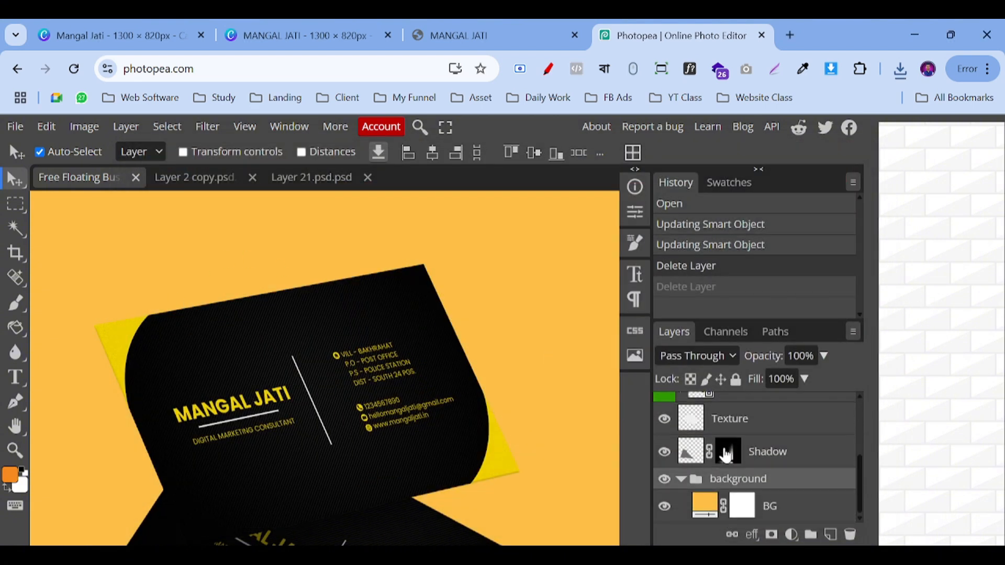
double_click(704, 510)
left_click_drag(126, 335, 246, 414)
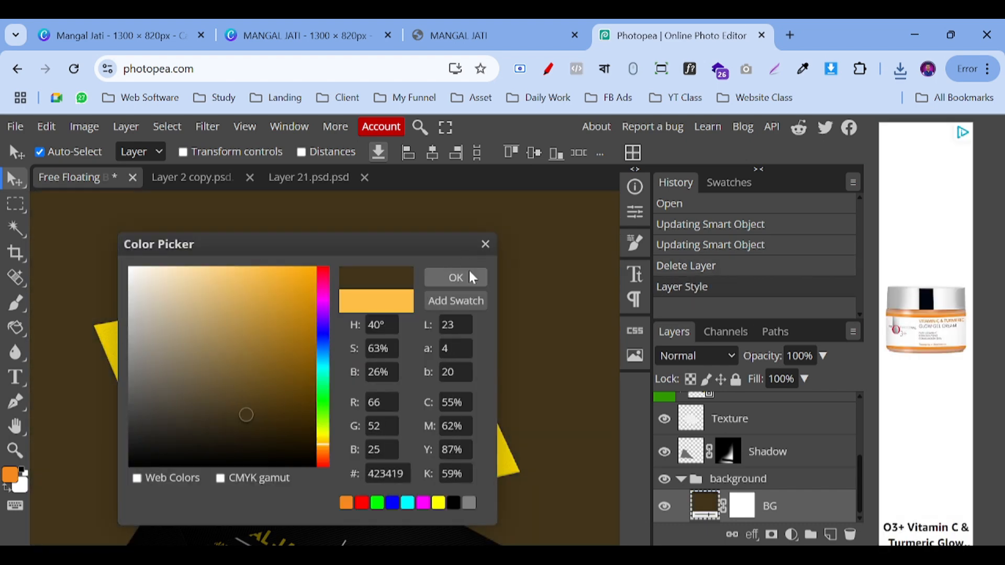
left_click(470, 275)
Step: Reopen the BG fill colour to confirm the dark brown, closing it unchanged
scroll(294, 307, "up", 5)
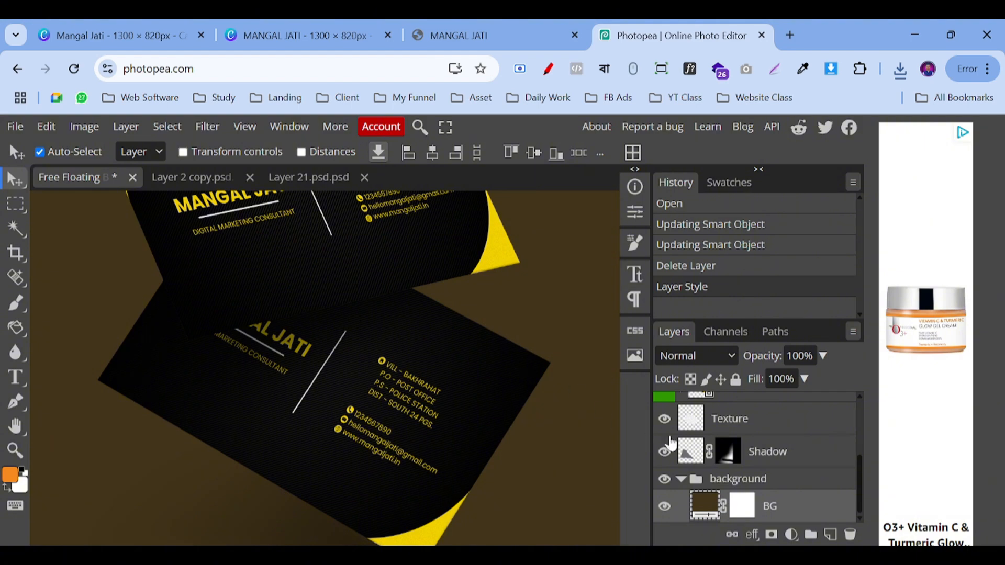
scroll(309, 380, "up", 4)
scroll(314, 374, "down", 4)
double_click(737, 506)
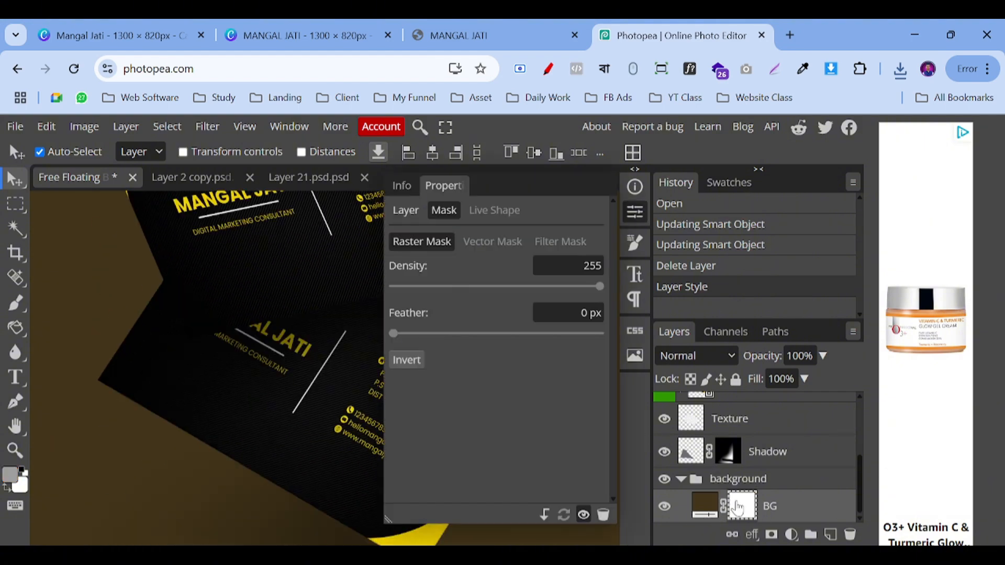
double_click(705, 506)
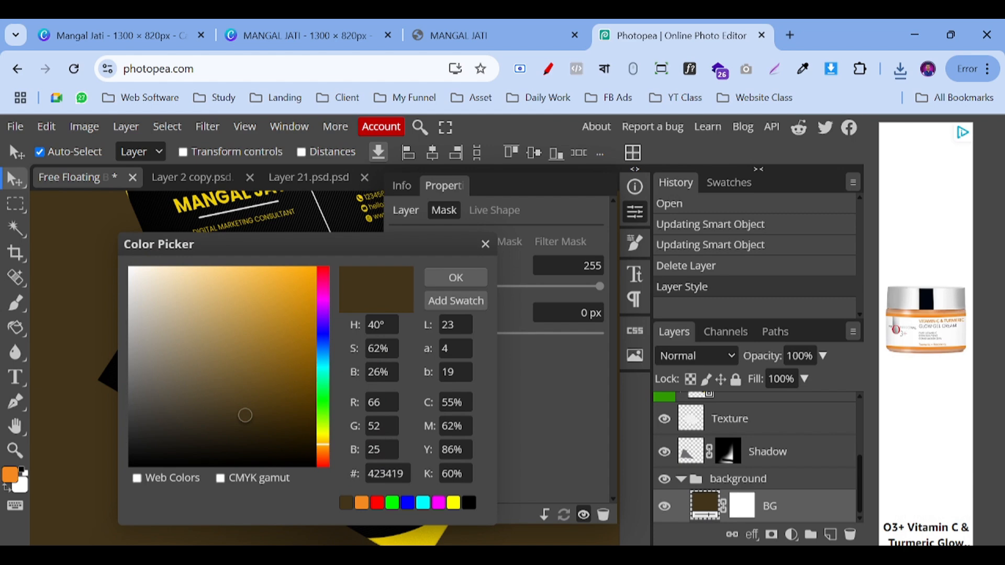
left_click(460, 272)
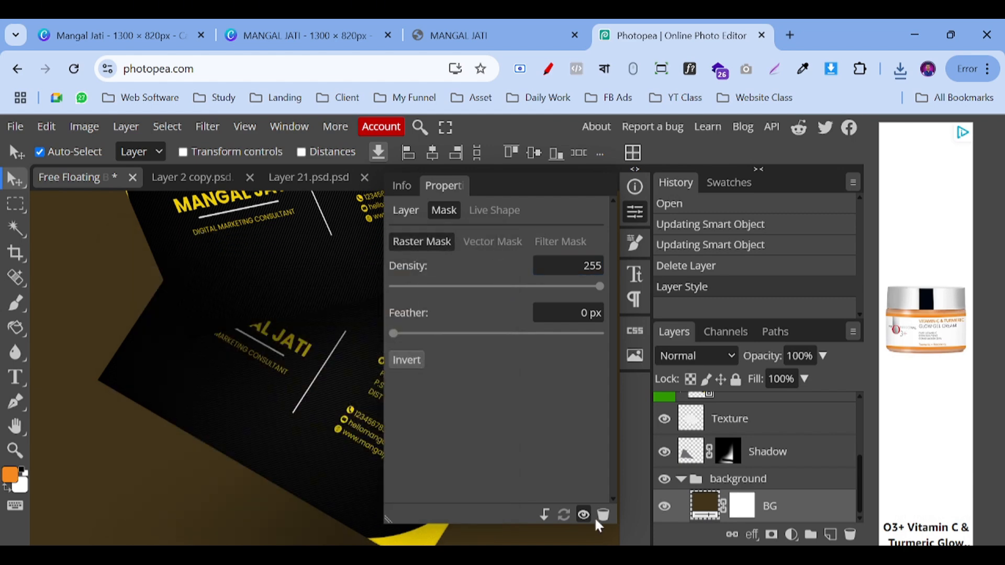
Step: Delete the BG colour layer, then undo to keep the background intact
left_click(604, 515)
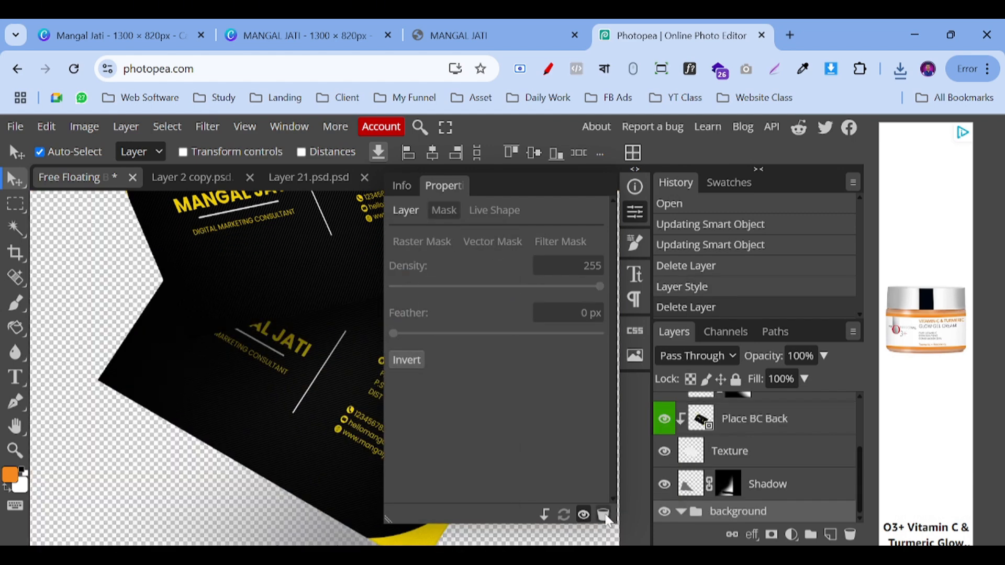
left_click(92, 255)
key("ctrl+z")
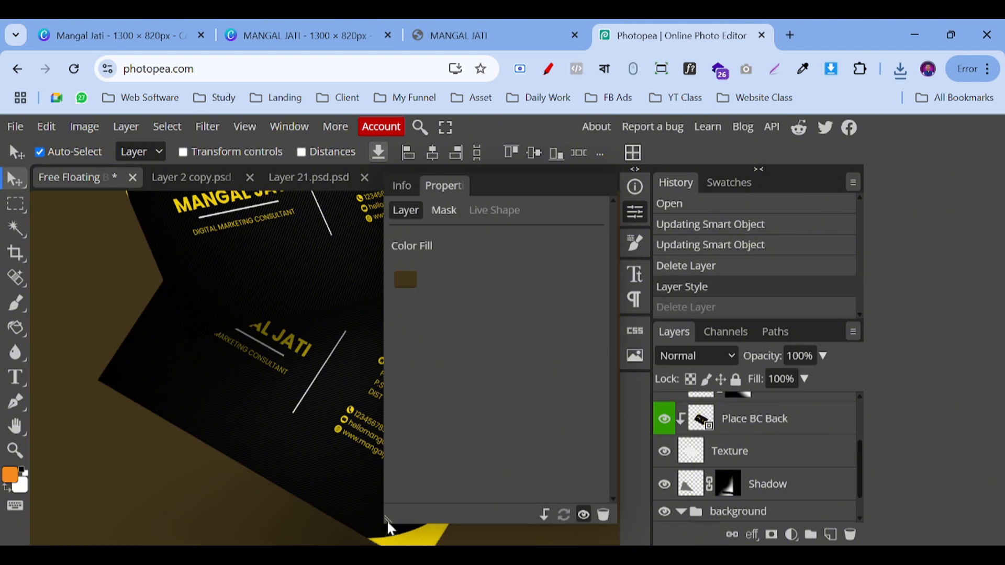
Step: Widen the canvas area and show Chrome's recent downloads to confirm the JPG export
left_click_drag(387, 520, 598, 419)
scroll(473, 394, "up", 4)
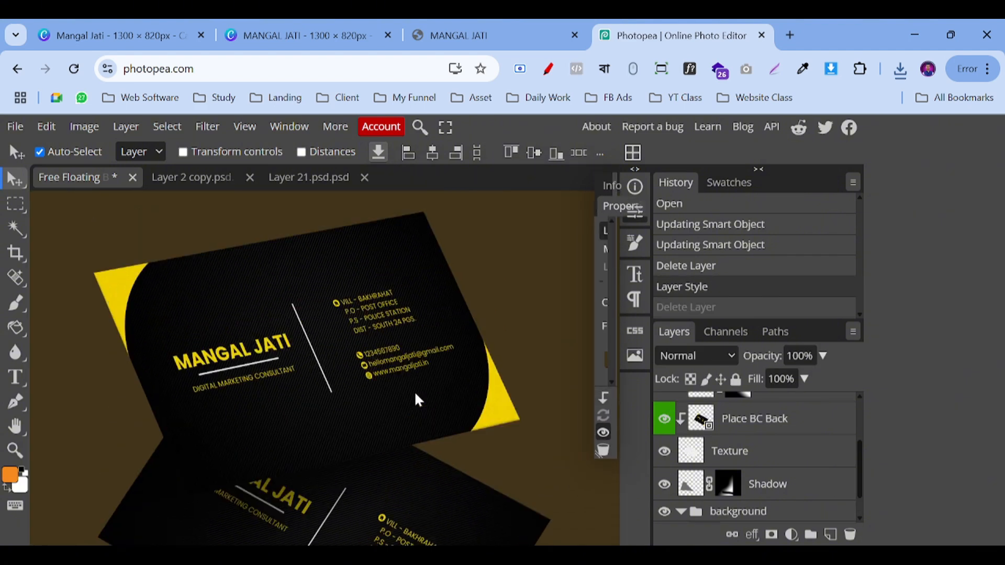
scroll(548, 293, "down", 1)
scroll(505, 373, "down", 1)
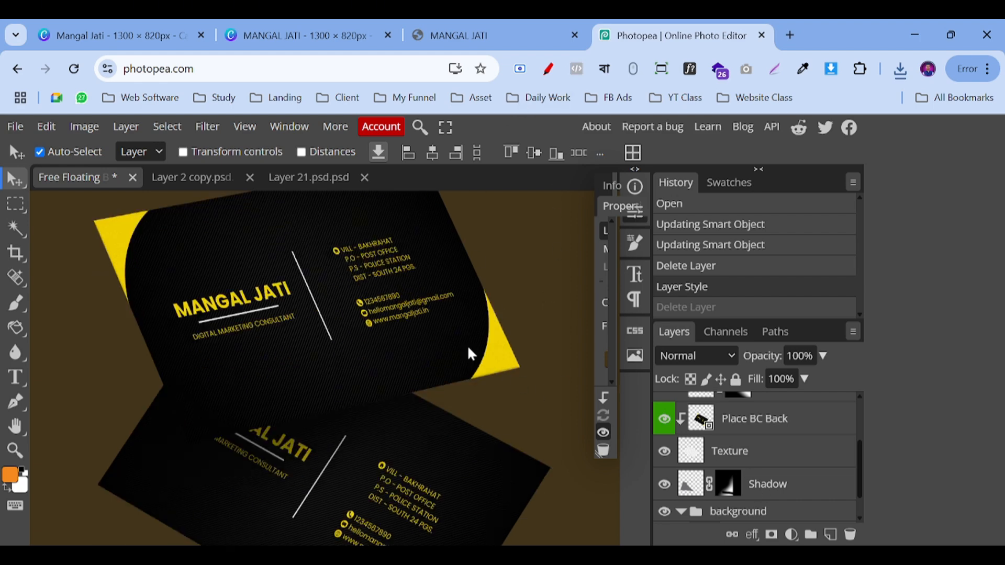
left_click(901, 71)
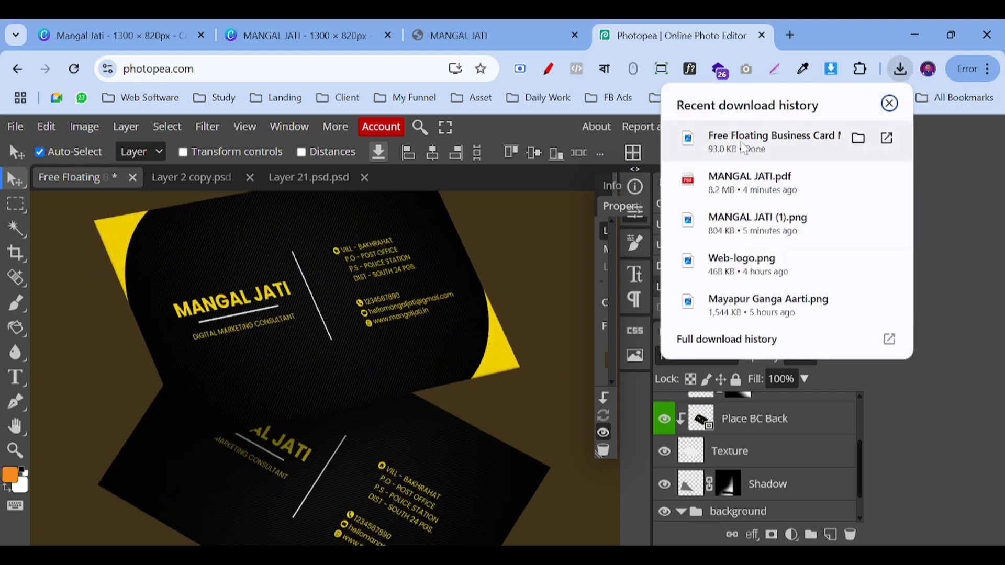